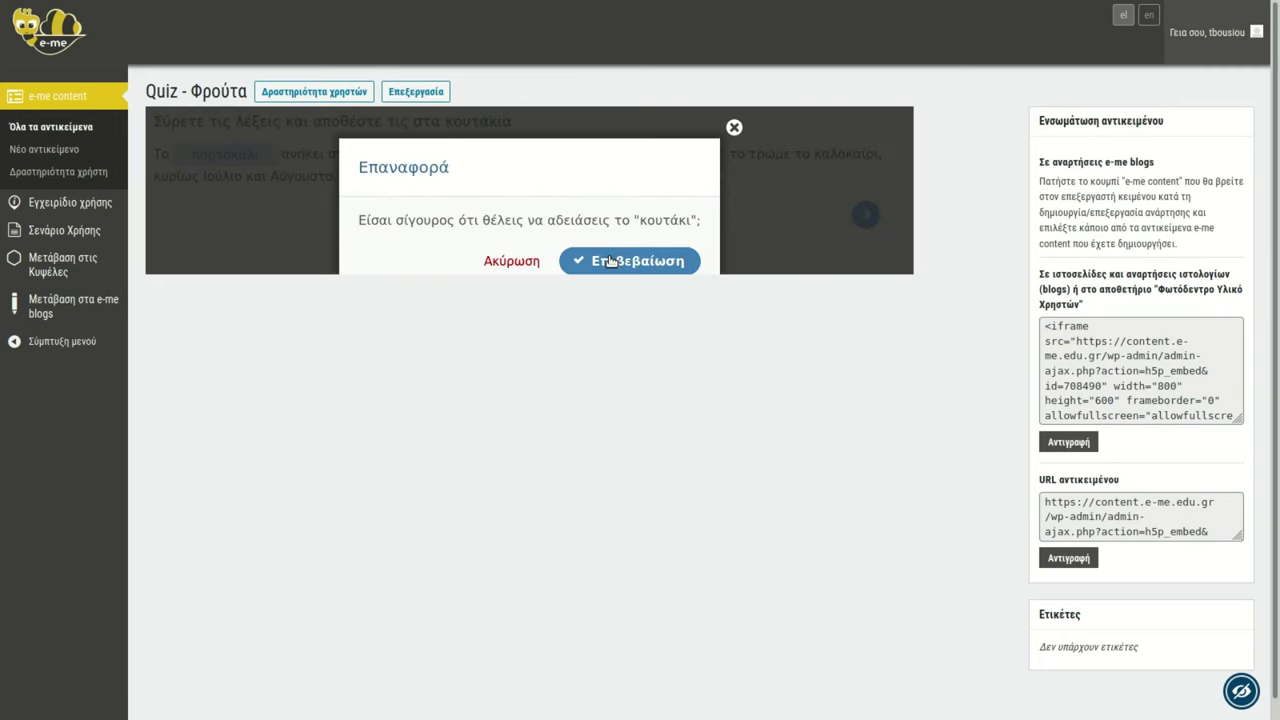
- Confirm emptying the answer box, go to question 4, fill its blanks with "rthtj" and "ert", and finish the quiz
click(616, 262)
click(865, 215)
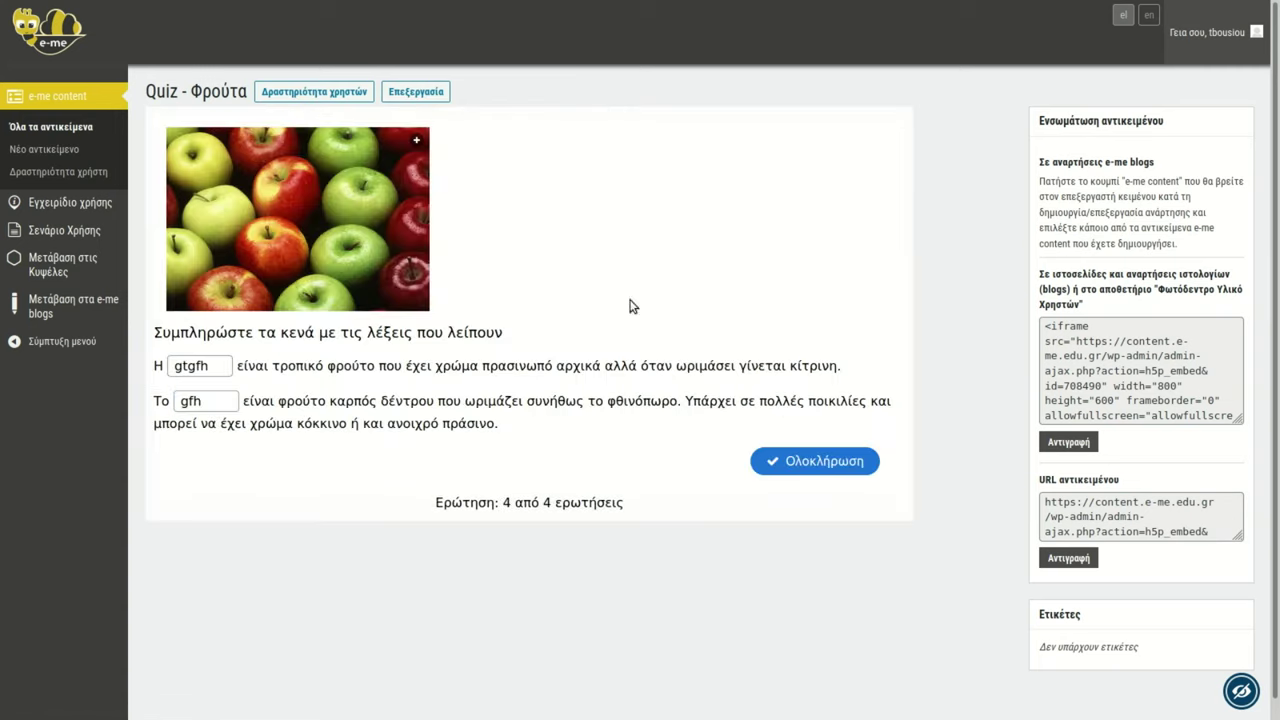
double_click(201, 367)
text(rthtj)
double_click(200, 401)
text(ert)
click(808, 460)
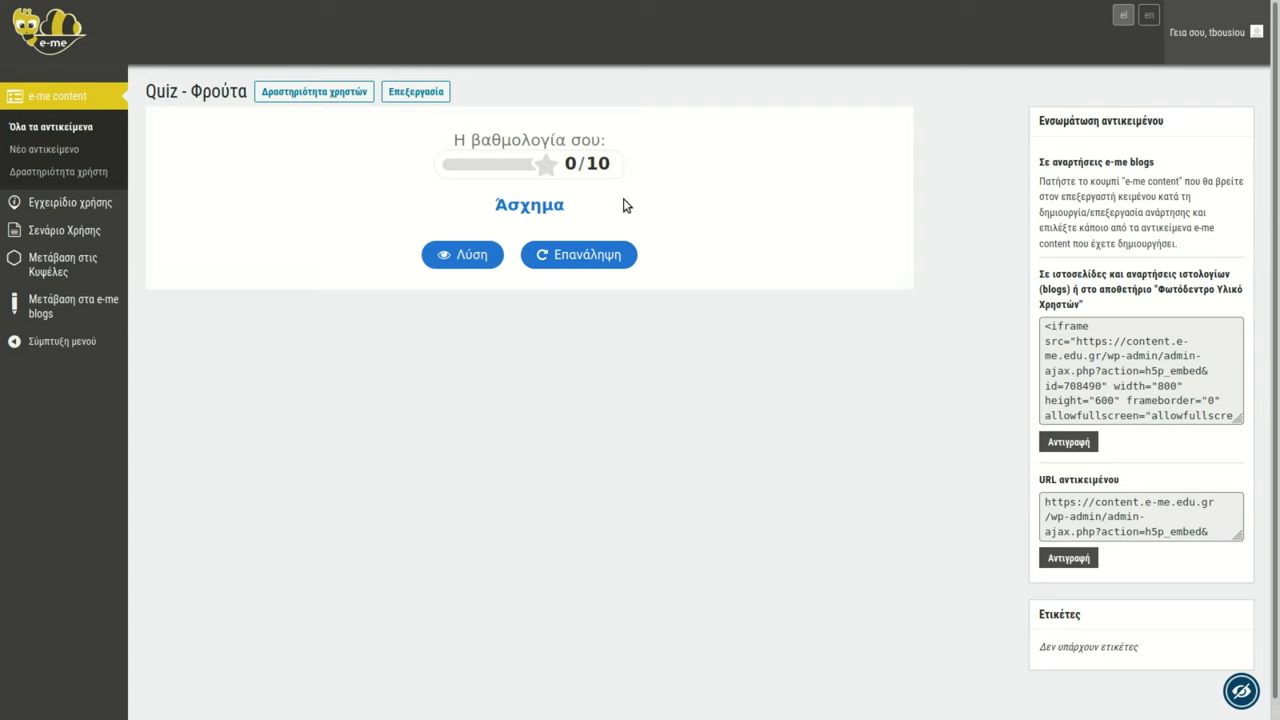
- Start a new content item, search the content types for "ques" and choose Quiz (Question Set)
click(57, 151)
click(278, 222)
text(ques)
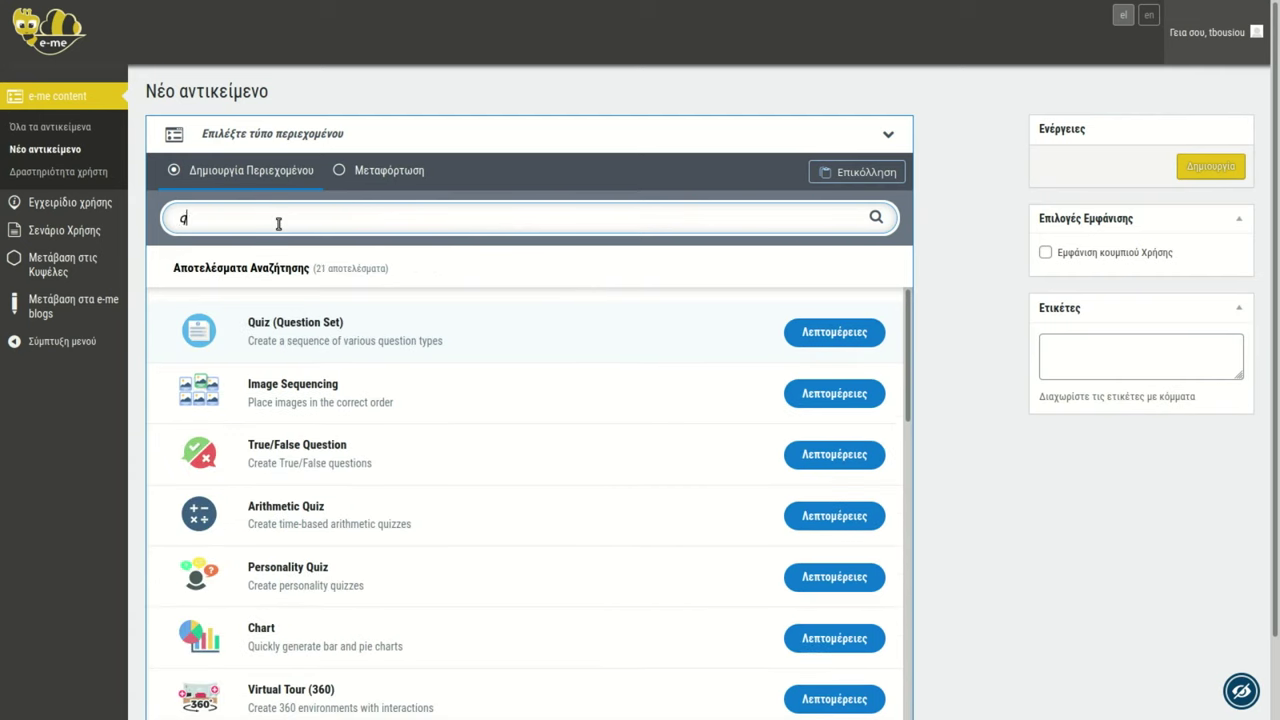
click(354, 330)
- Title the question set "Quiz - Τα φρούτα" and set its progress indicator style to Κείμενο
click(257, 311)
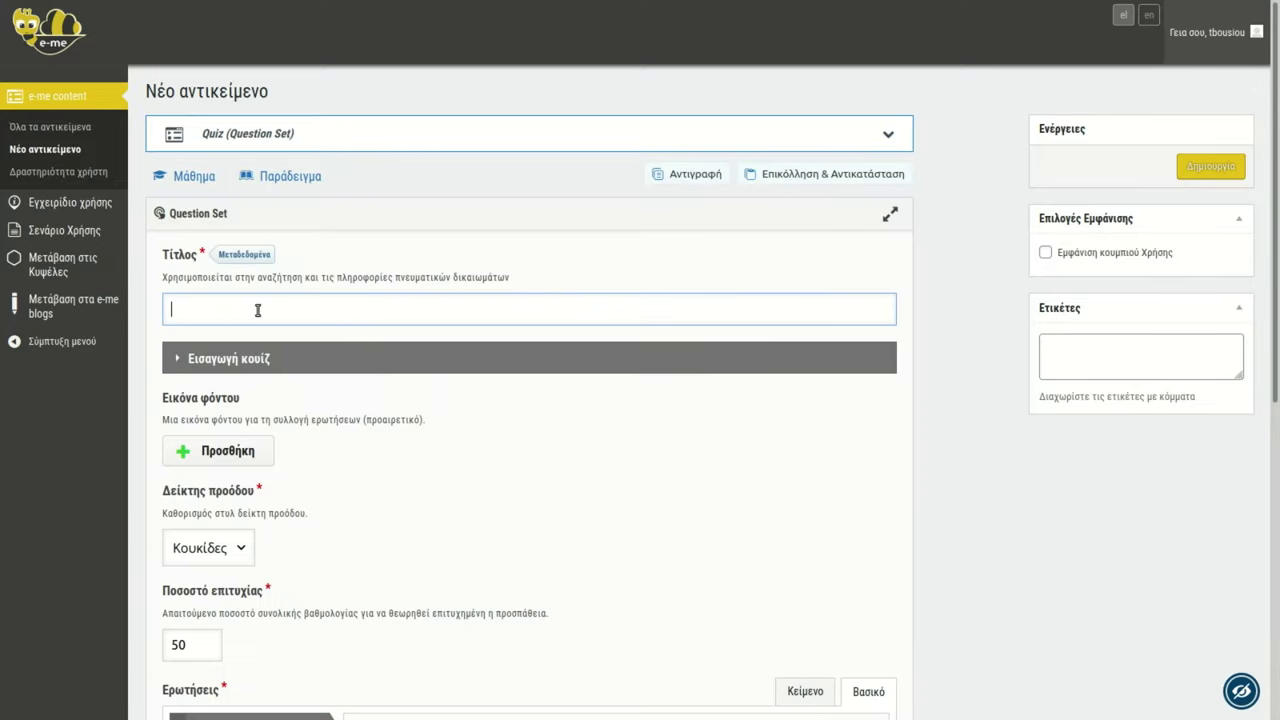
text(Quiz - df)
scroll(426, 350, down, 1)
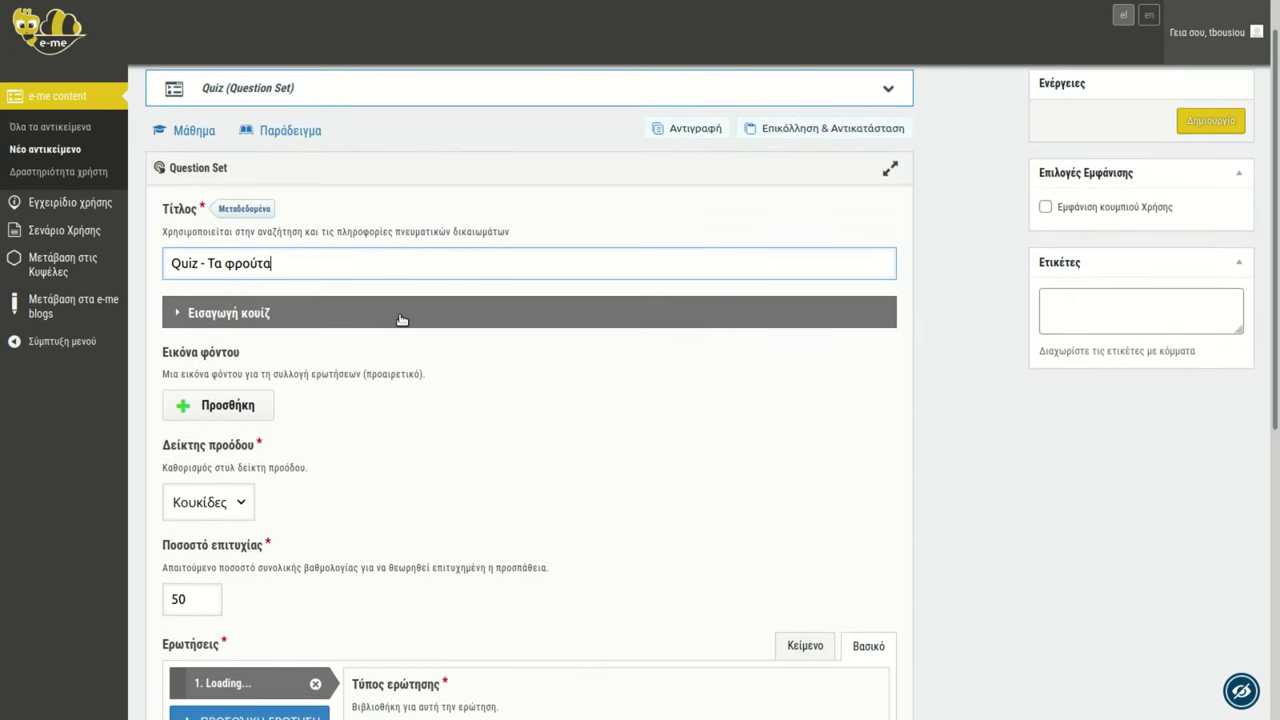
scroll(398, 315, down, 2)
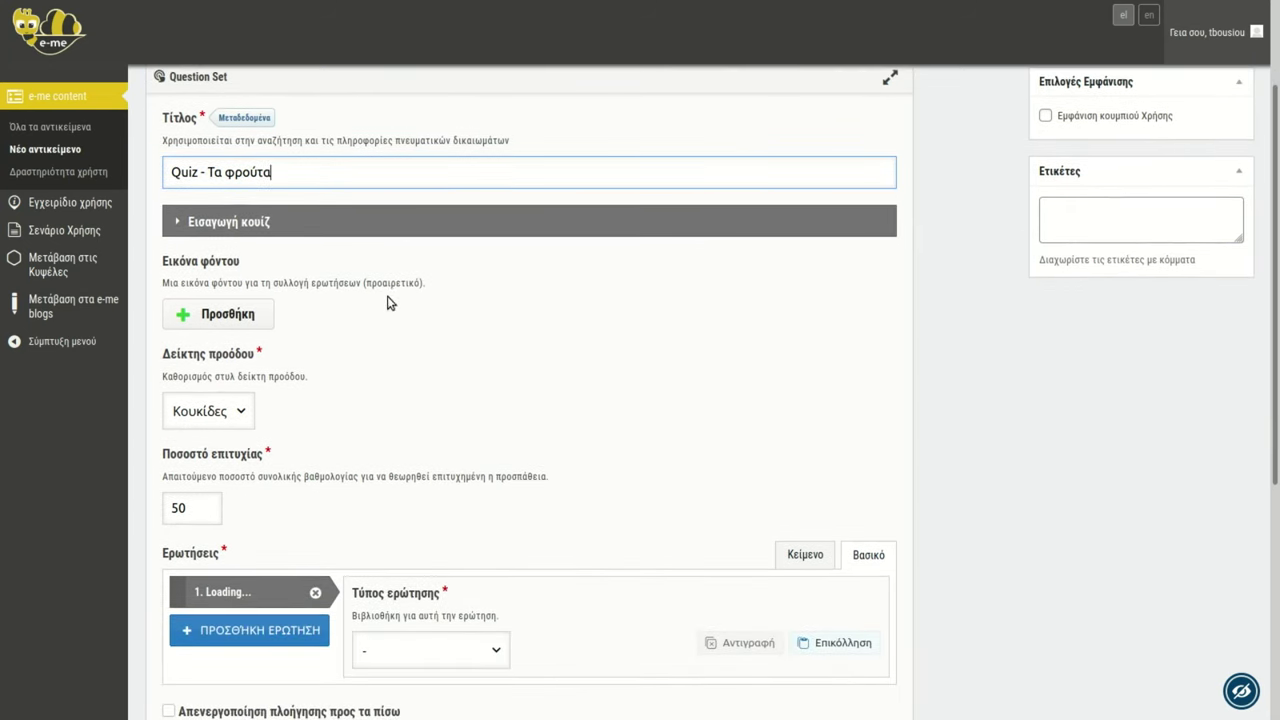
scroll(388, 303, down, 3)
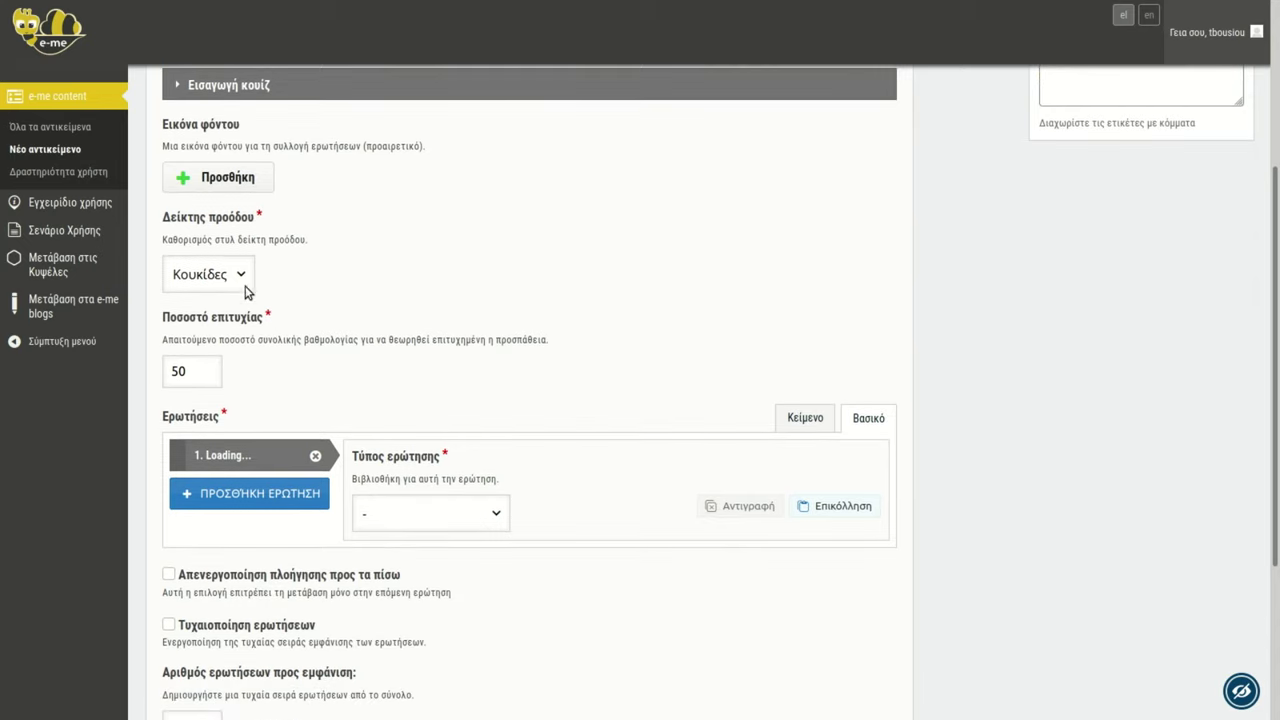
click(238, 278)
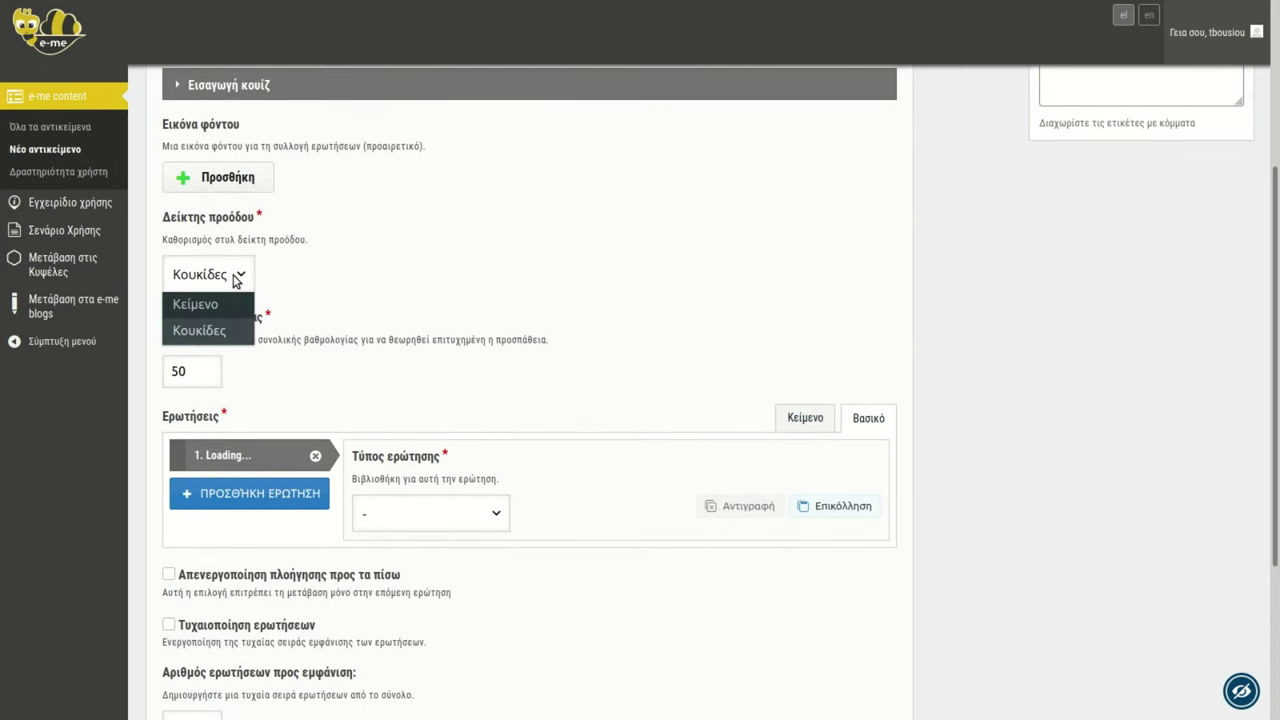
click(224, 310)
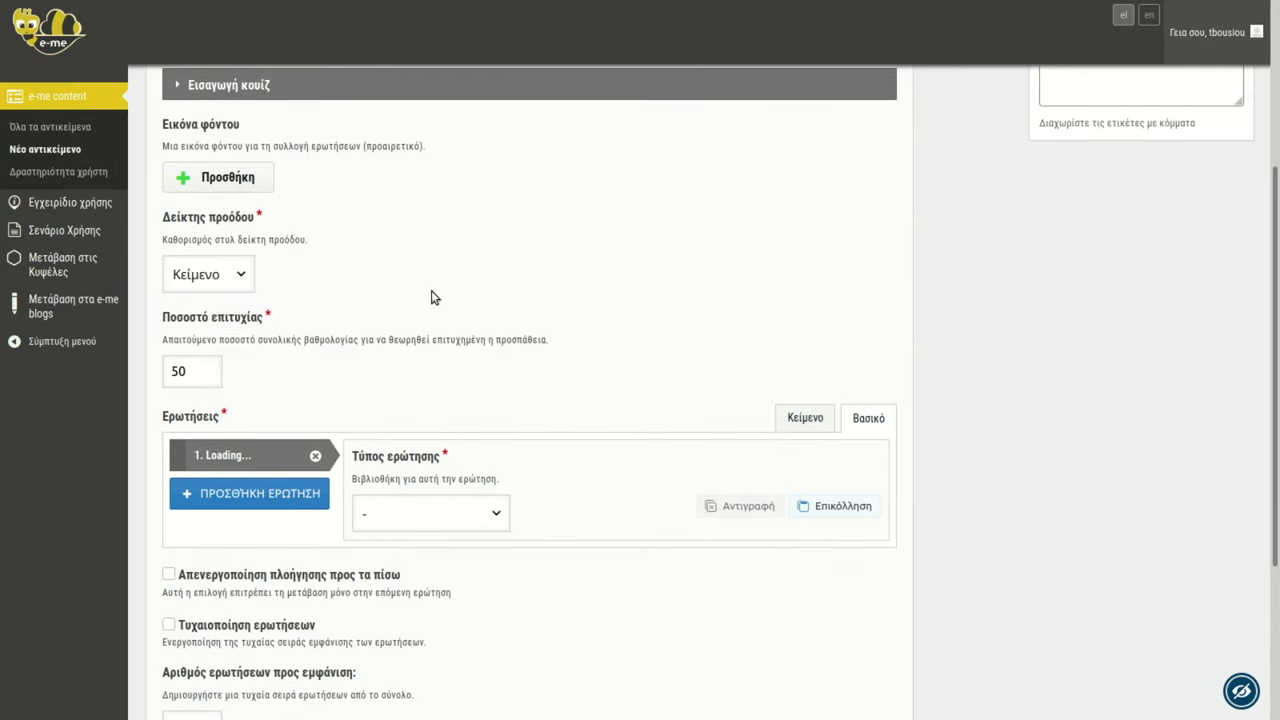
- Set the first question's type to Multiple Choice
scroll(433, 297, down, 2)
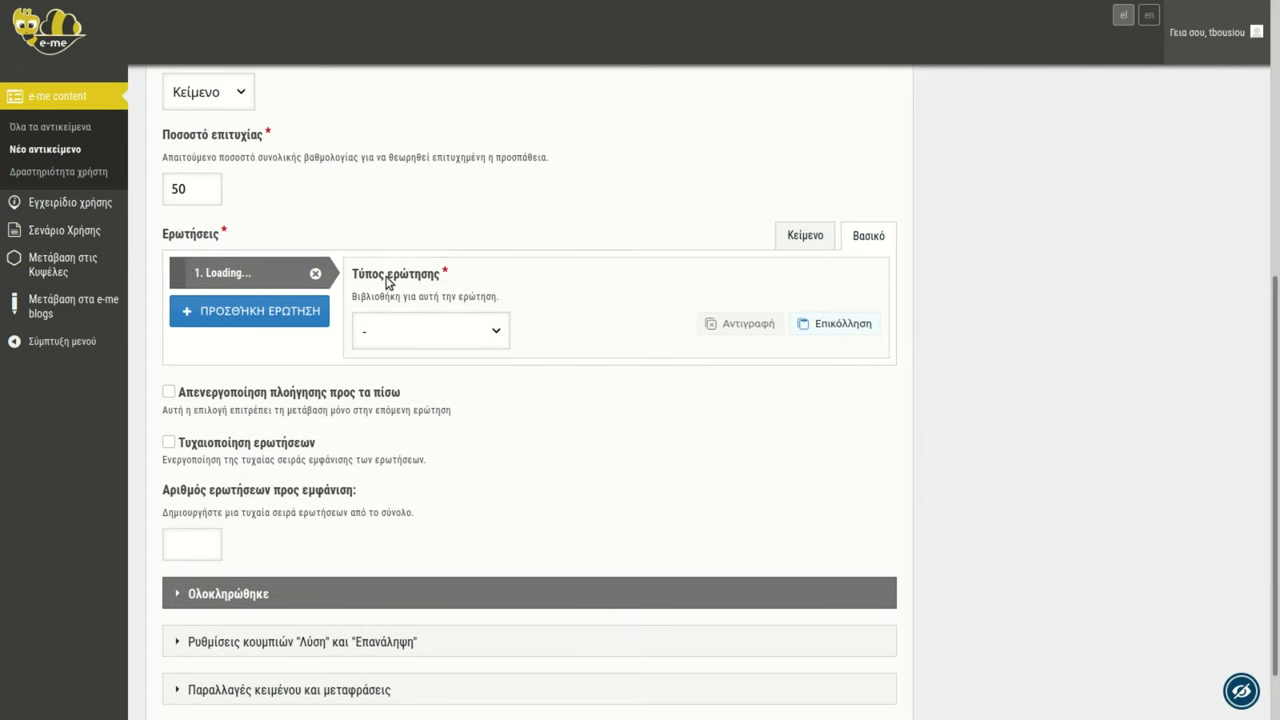
click(466, 334)
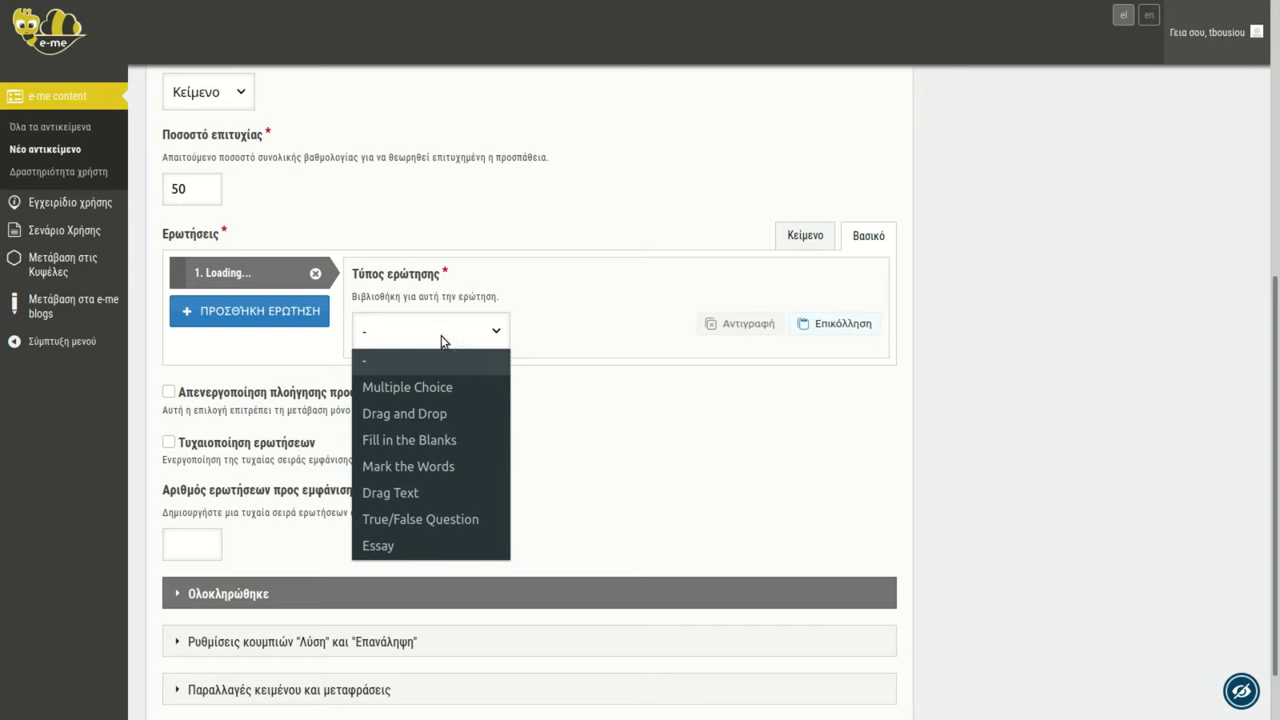
click(435, 391)
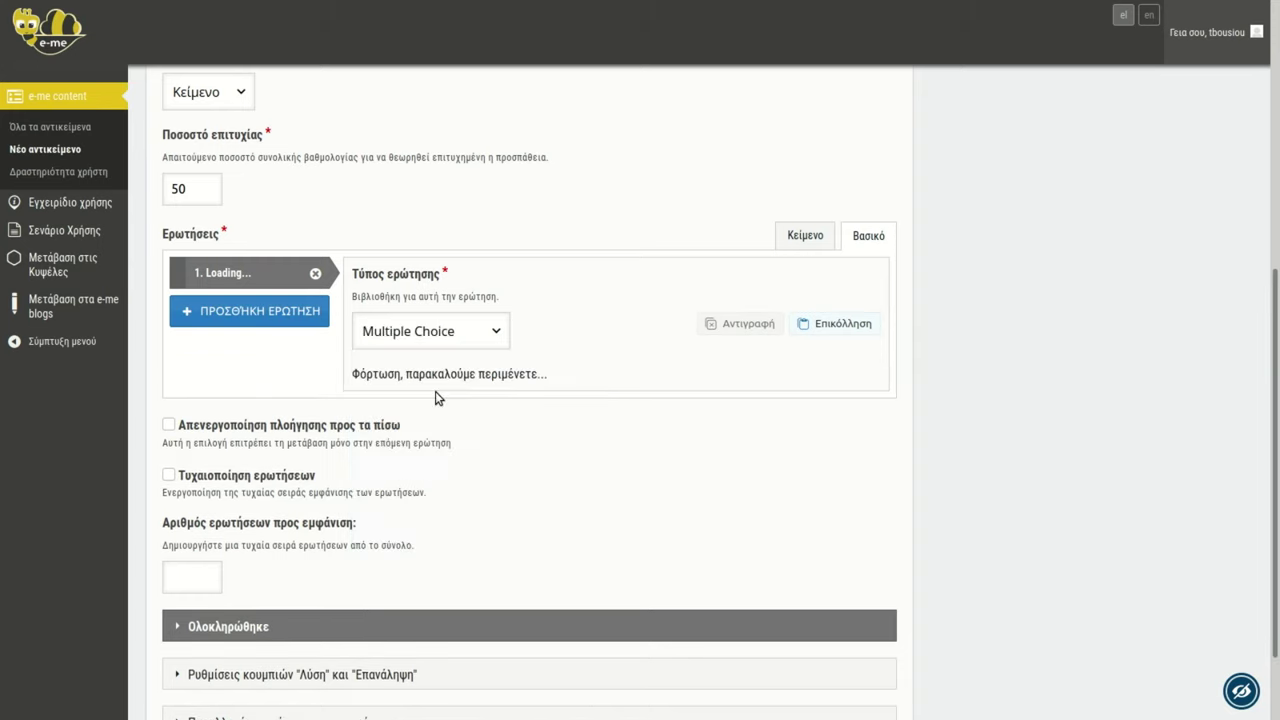
- Copy "Τι χρώμα έχει το ακτινίδιο;" from question-set-data.txt into the multiple-choice question's title and question text
scroll(546, 388, down, 1)
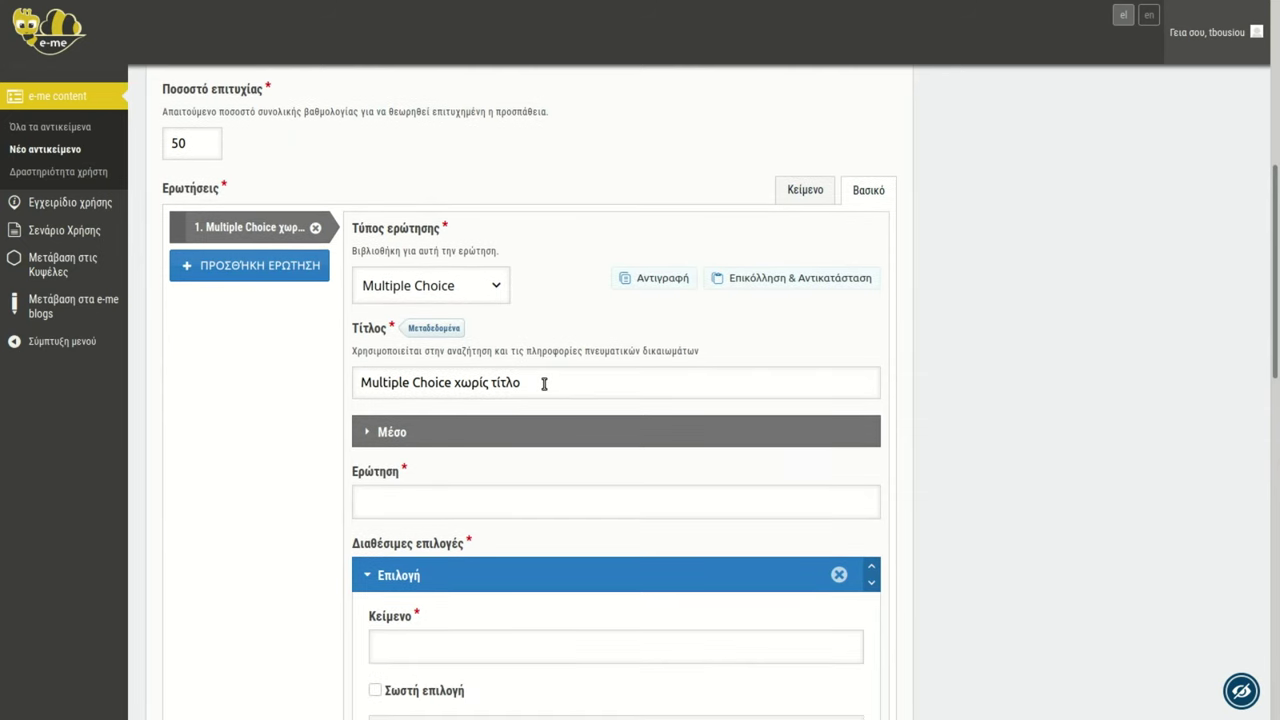
key(alt+Tab)
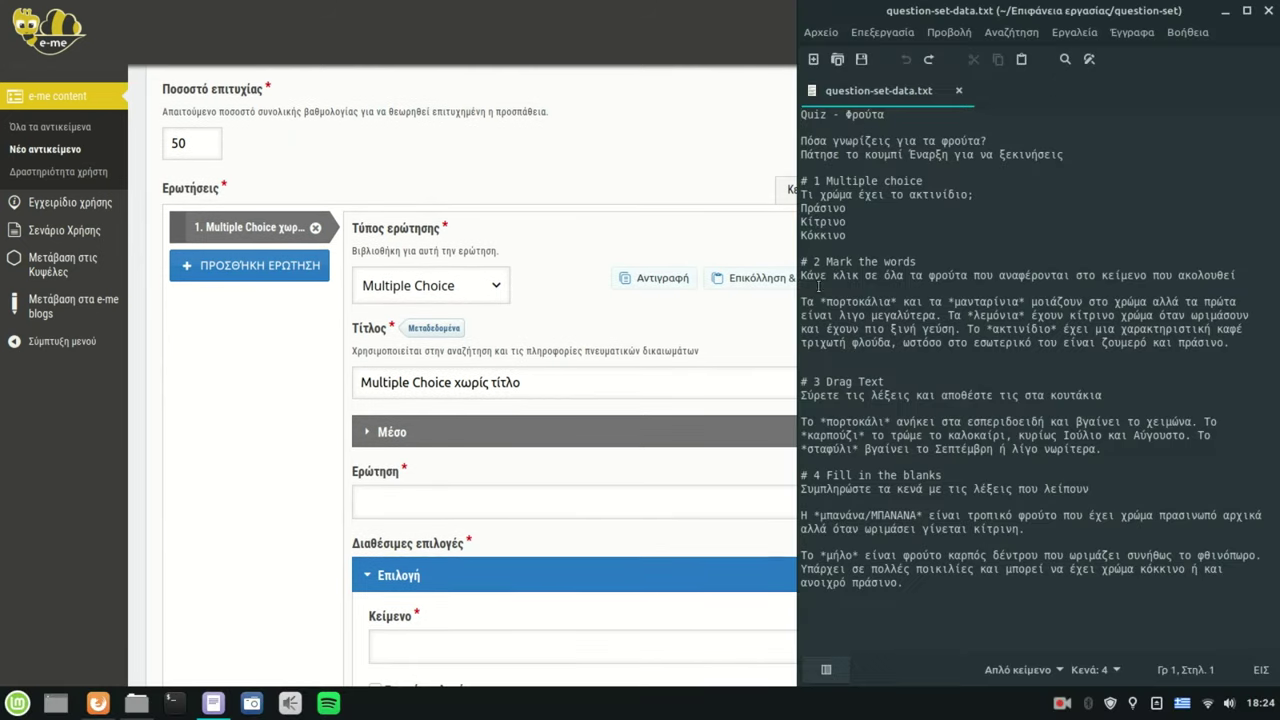
triple_click(835, 195)
key(ctrl+c)
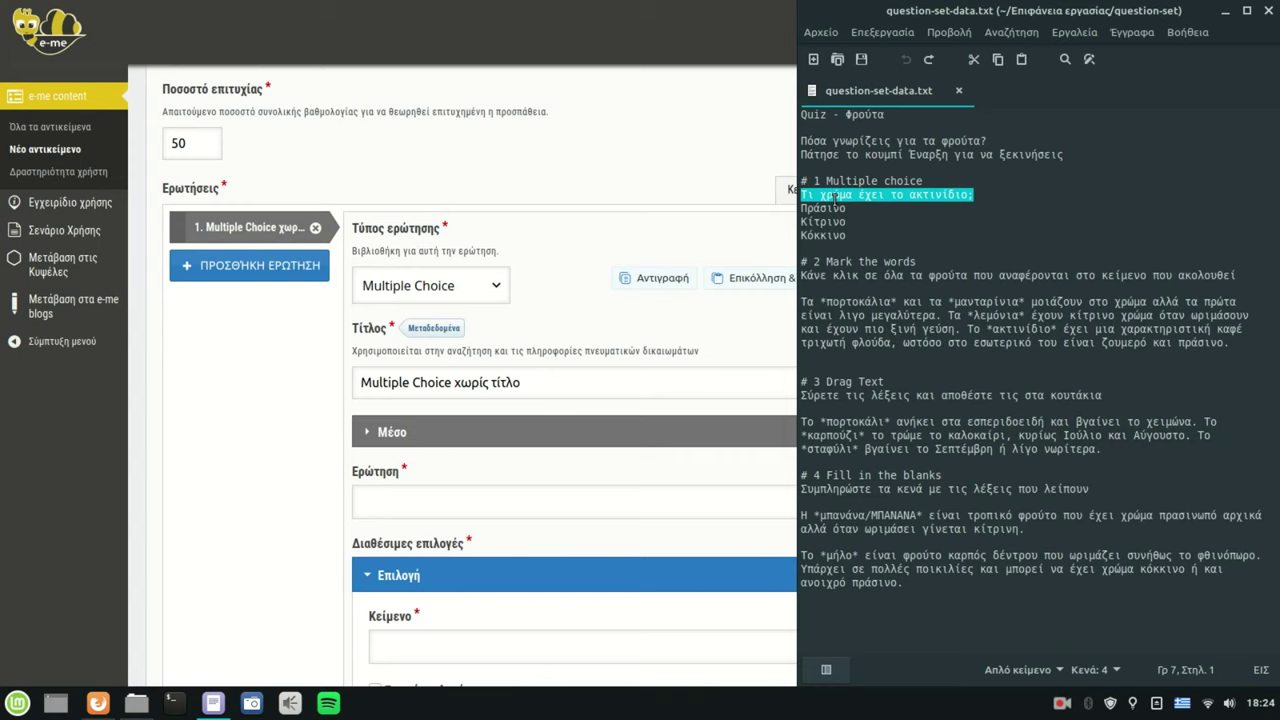
key(alt+Tab)
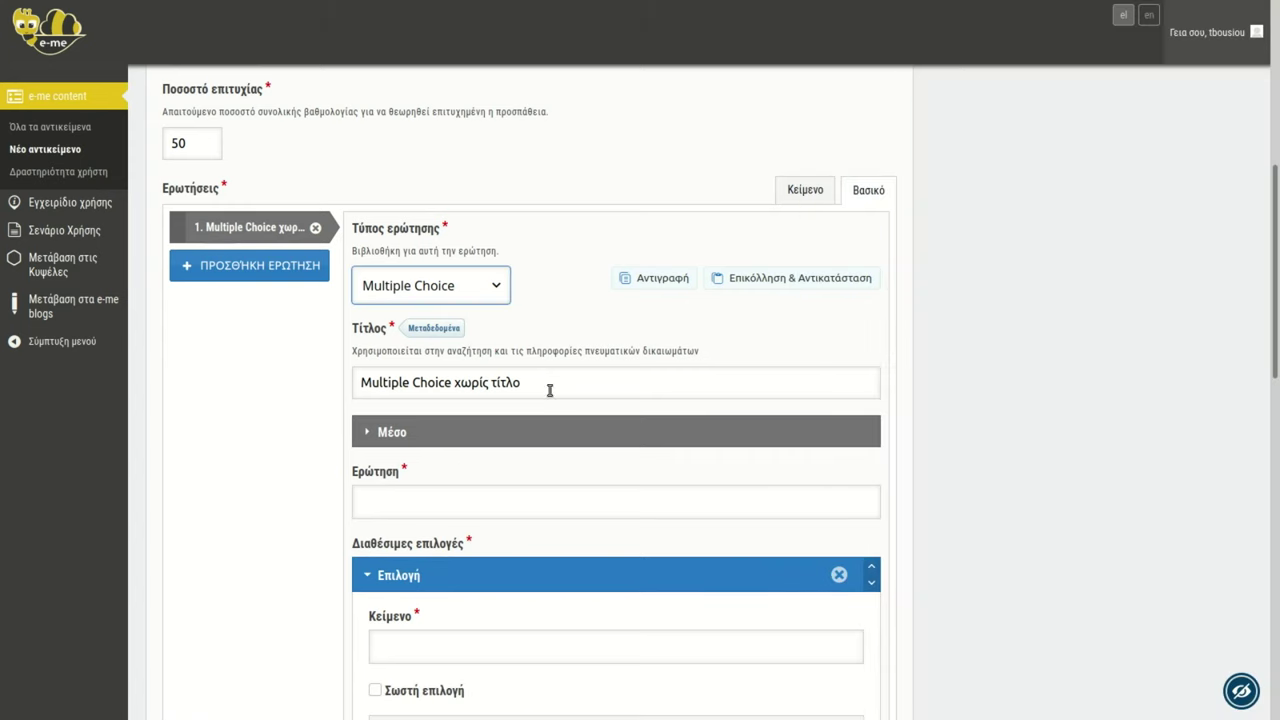
triple_click(484, 390)
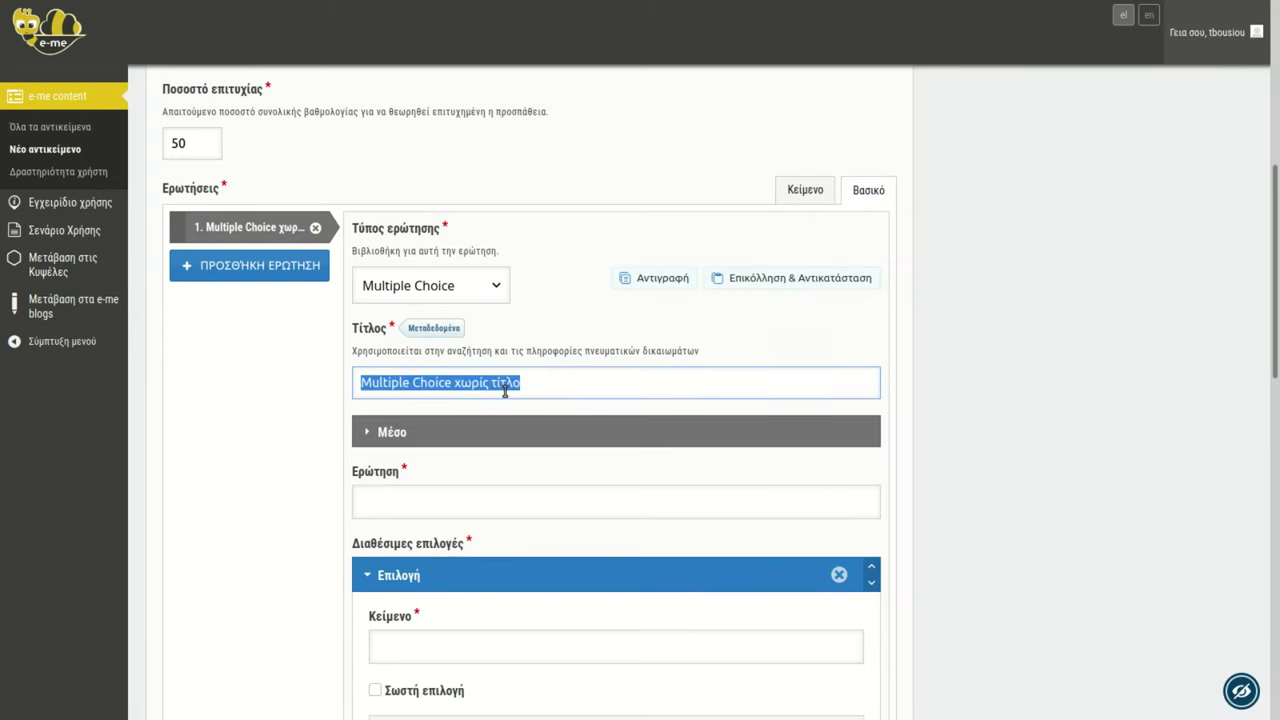
key(ctrl+v)
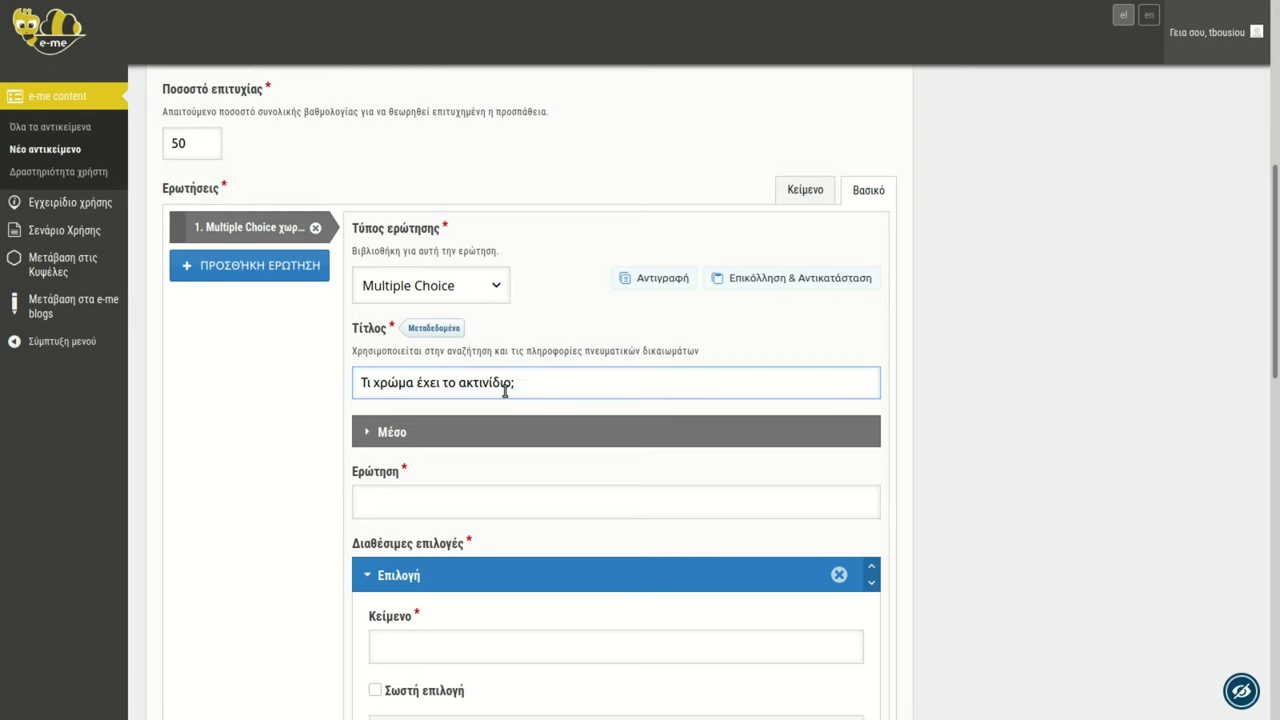
click(388, 500)
key(ctrl+v)
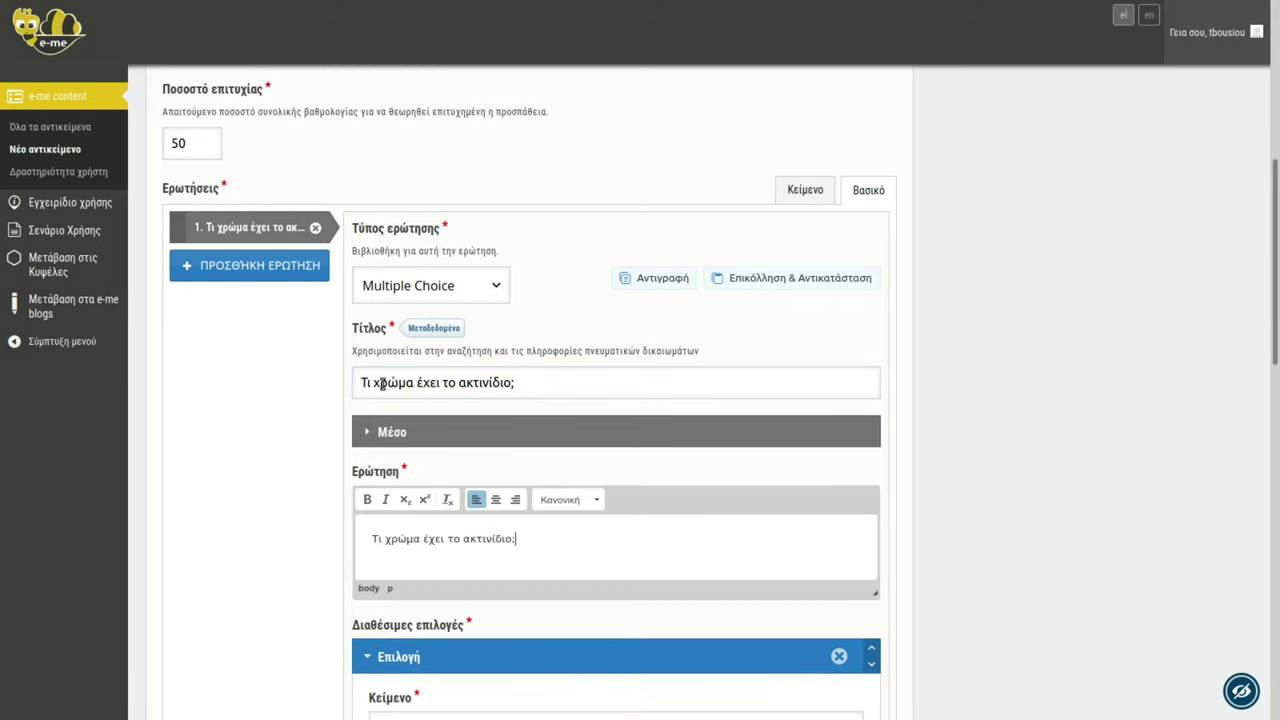
drag(364, 383, 569, 377)
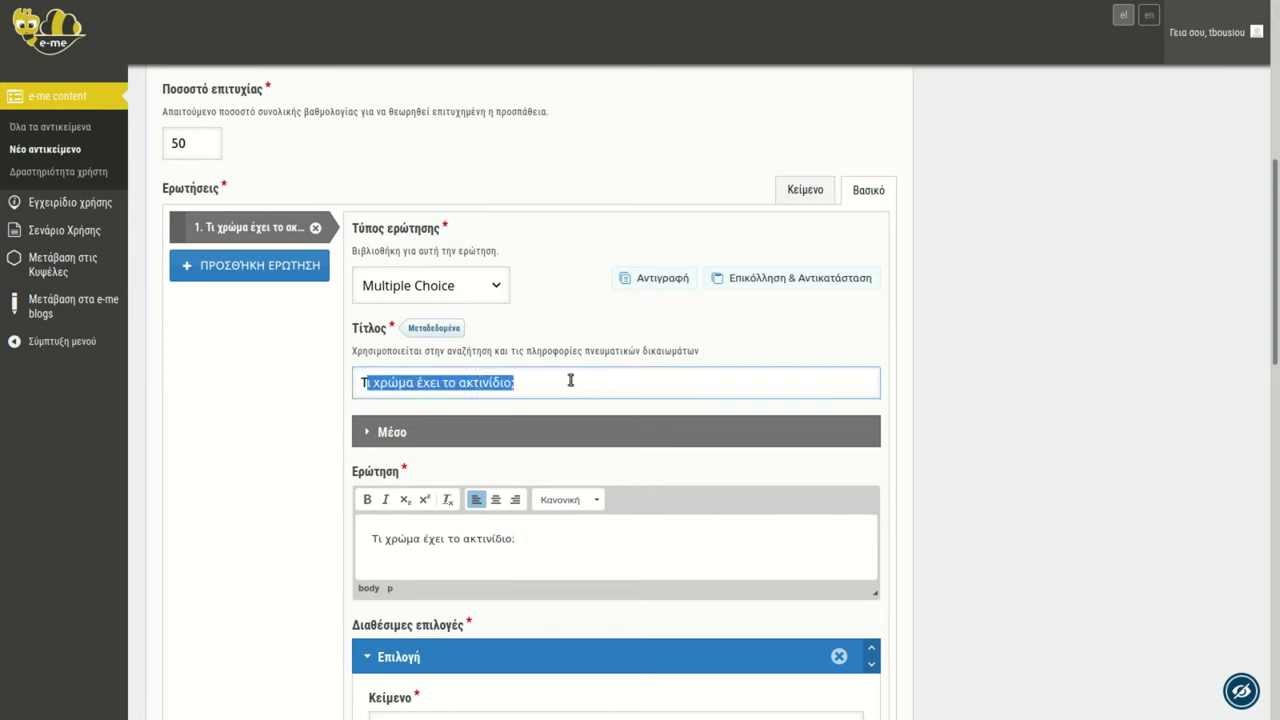
click(570, 380)
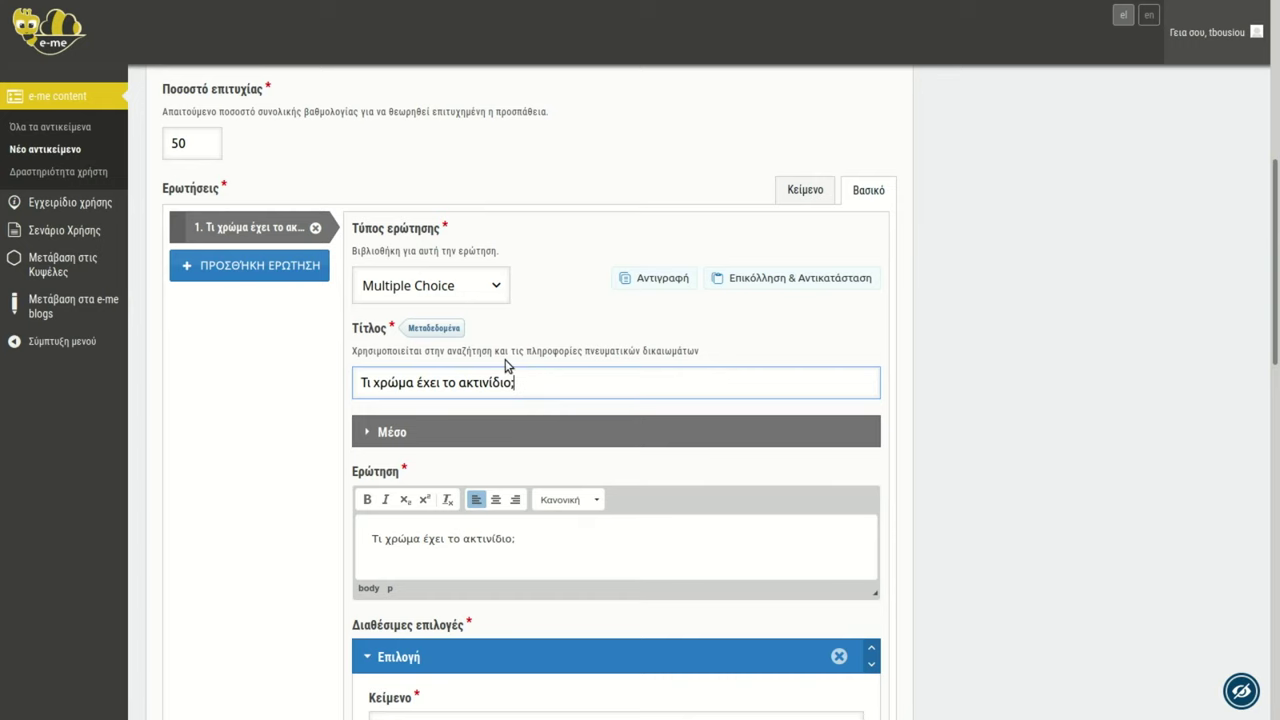
- Copy "Πράσινο" from question-set-data.txt into the text of the first answer option
scroll(507, 366, down, 2)
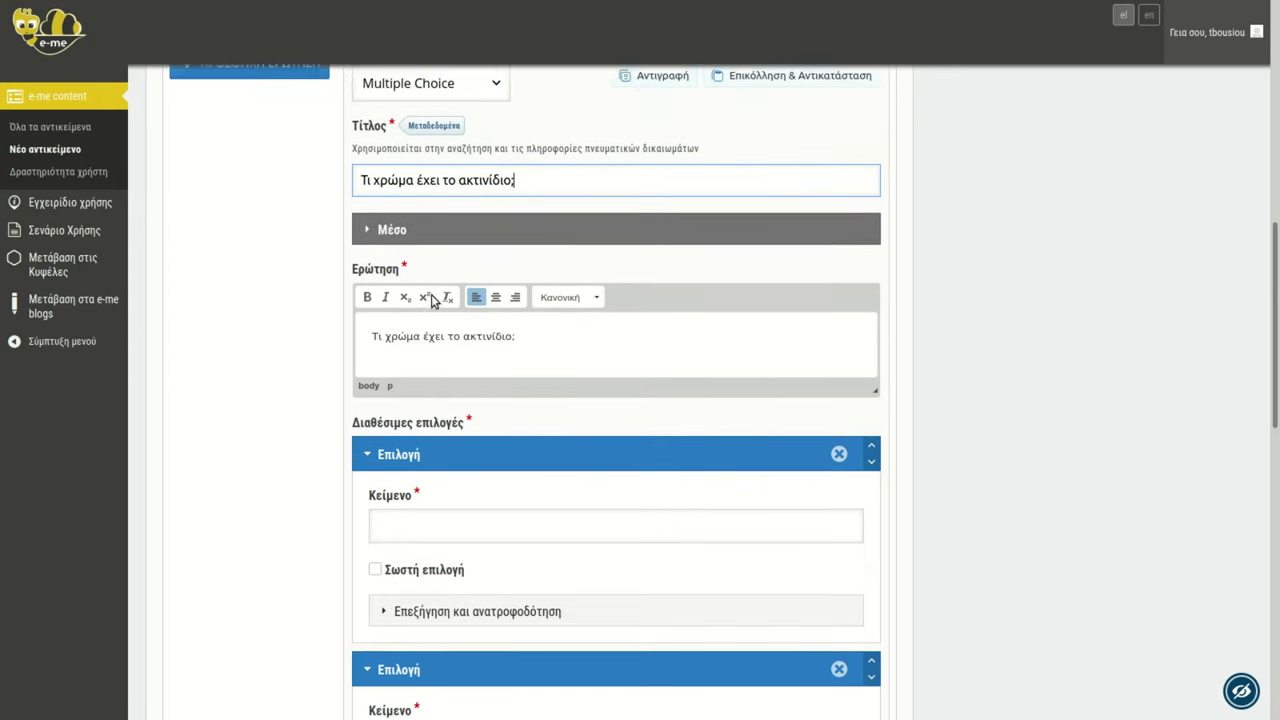
scroll(432, 300, down, 1)
scroll(434, 294, up, 1)
scroll(452, 297, down, 1)
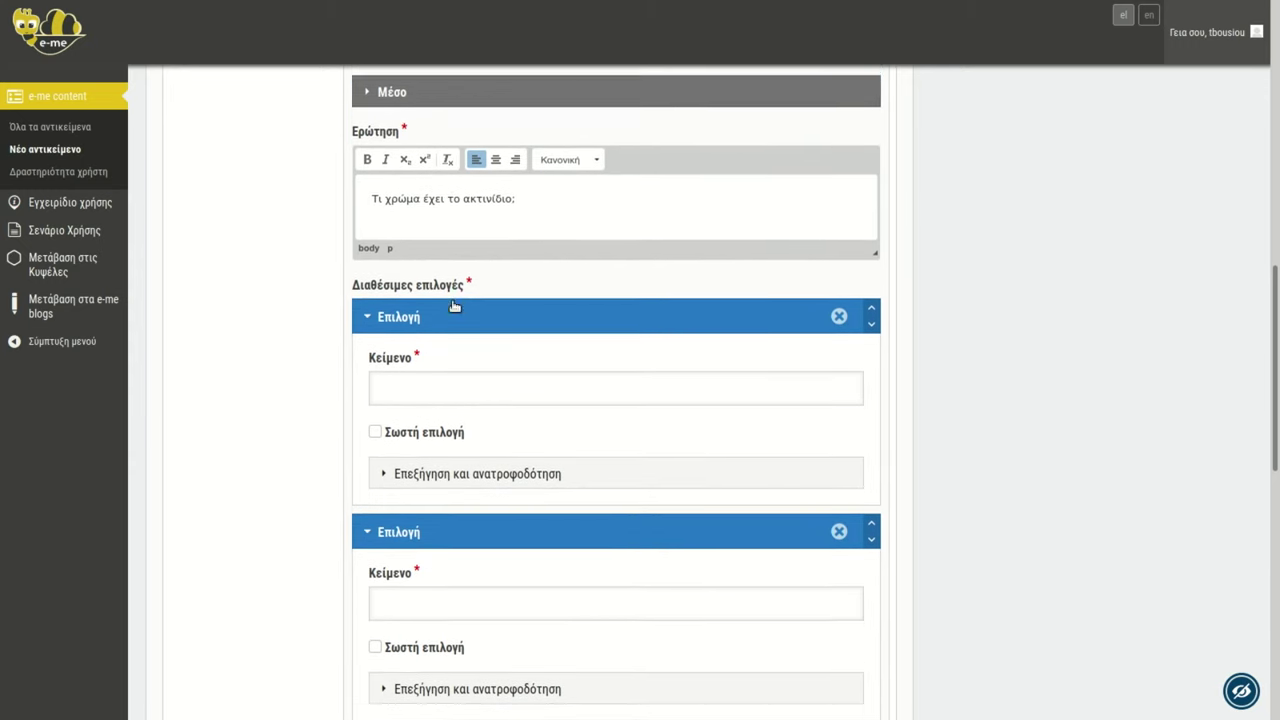
click(430, 369)
key(alt+Tab)
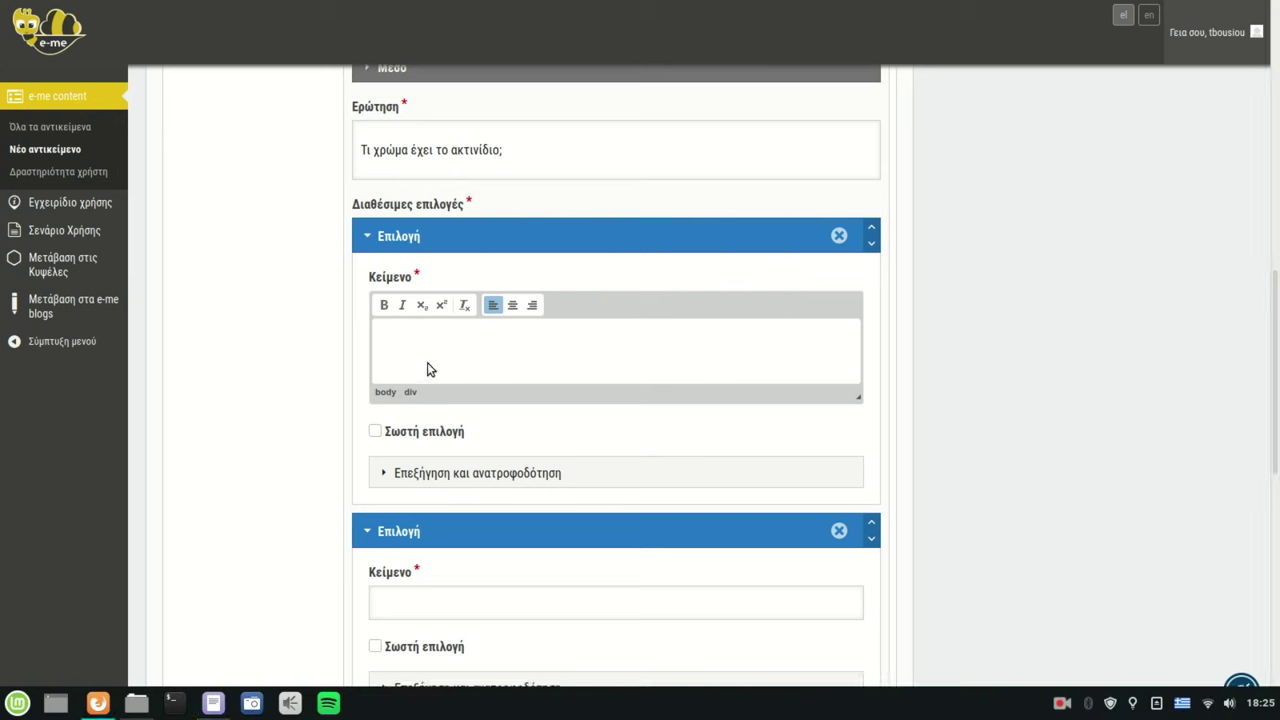
double_click(820, 220)
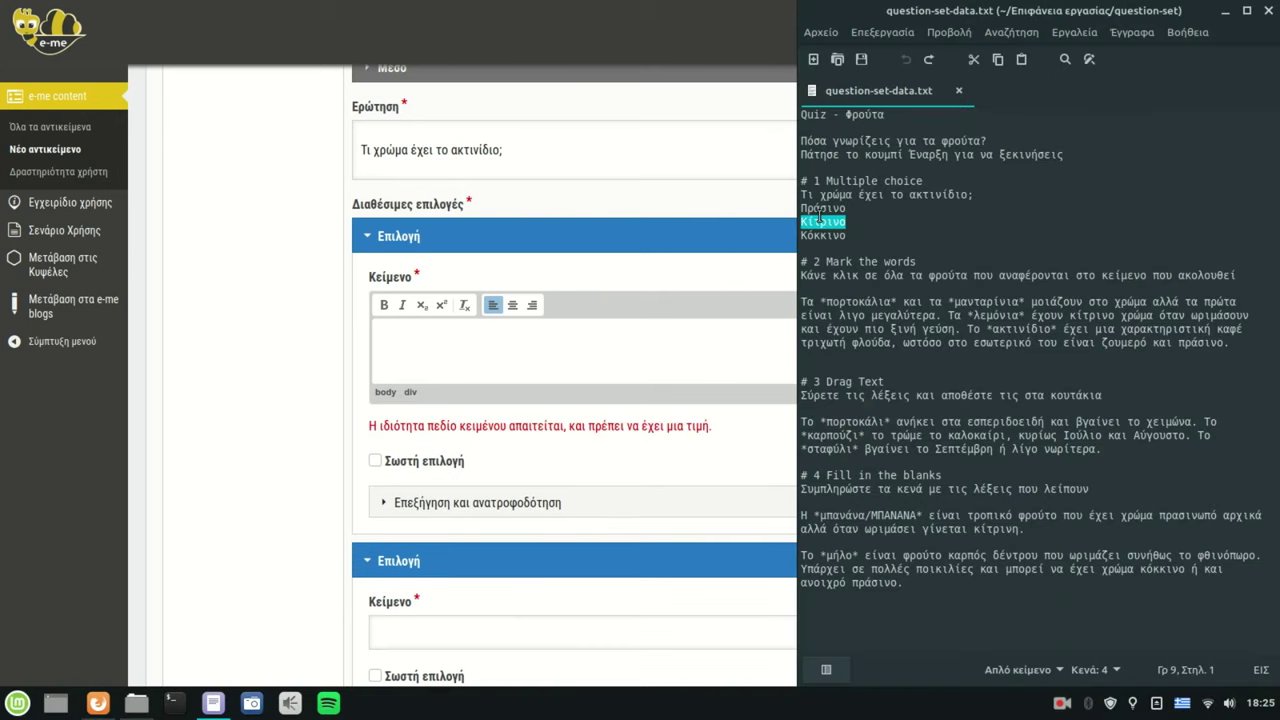
double_click(820, 208)
key(ctrl+c)
click(447, 348)
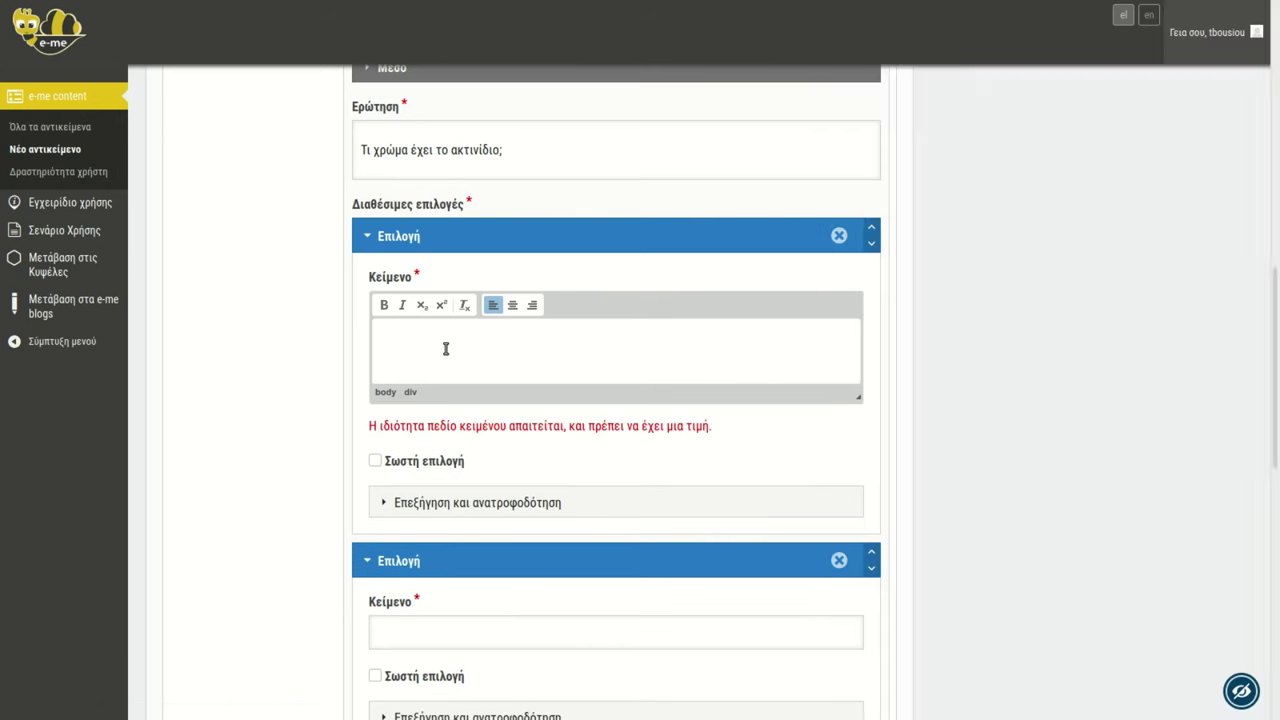
key(ctrl+v)
- Copy "Κίτρινο" from question-set-data.txt into the text of the second answer option
scroll(489, 364, down, 3)
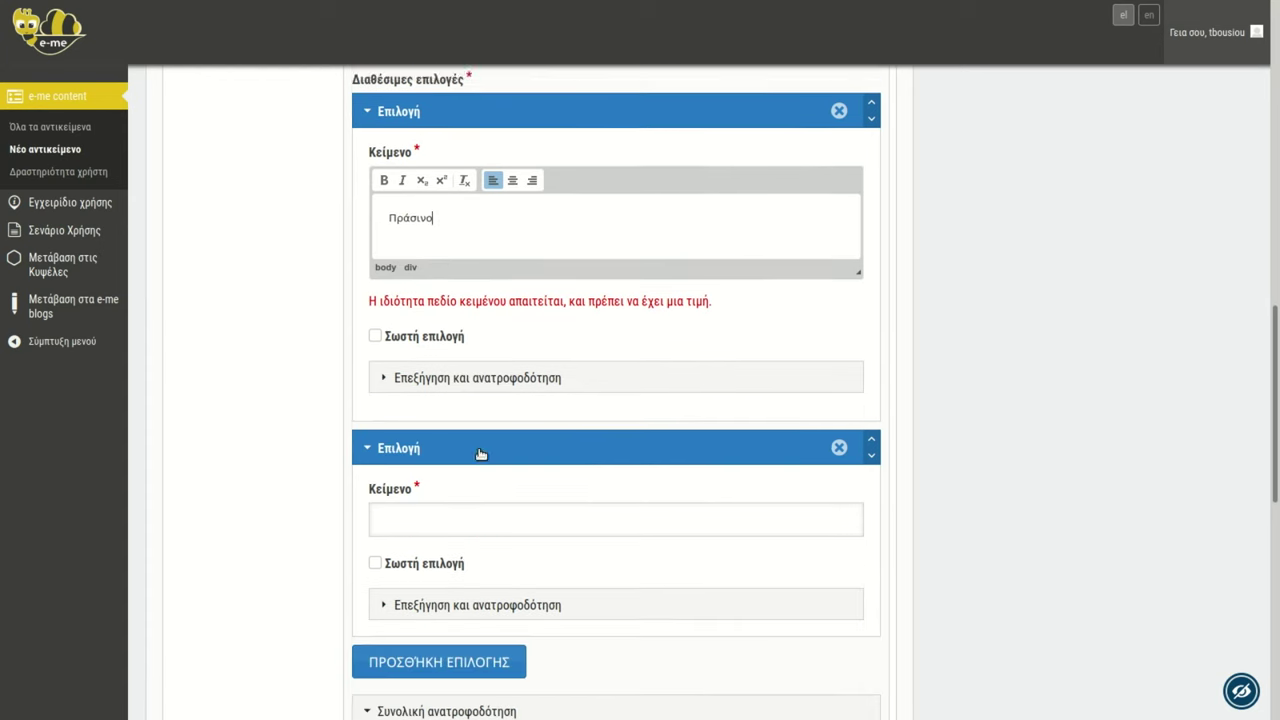
key(alt+Tab)
double_click(832, 221)
key(ctrl+c)
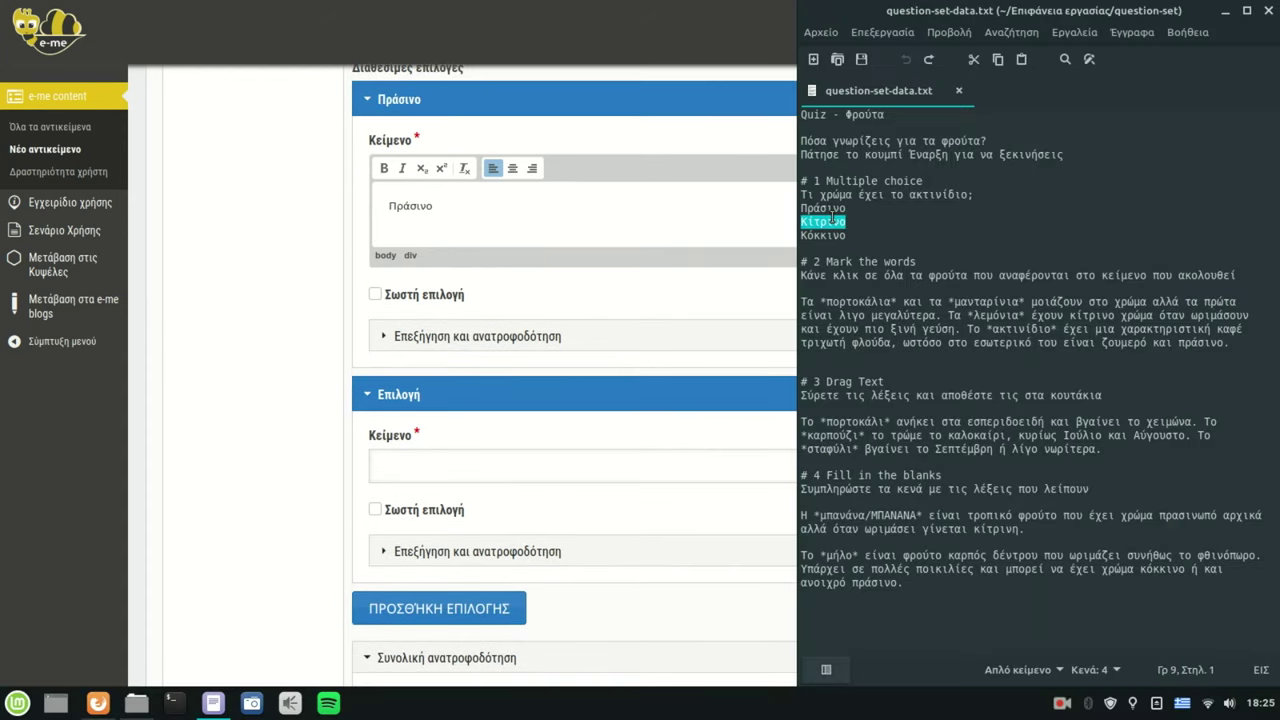
click(419, 474)
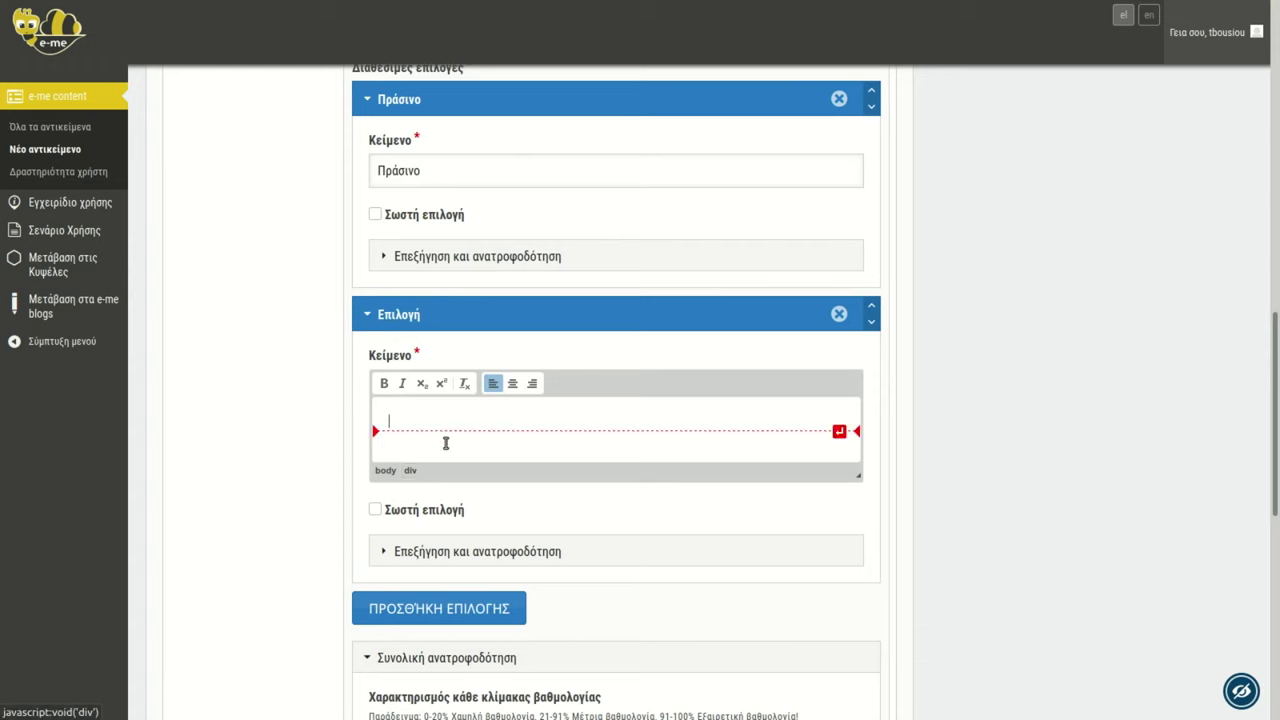
key(ctrl+v)
- Add a third answer option and fill its text with "Κόκκινο" copied from question-set-data.txt
scroll(486, 406, down, 1)
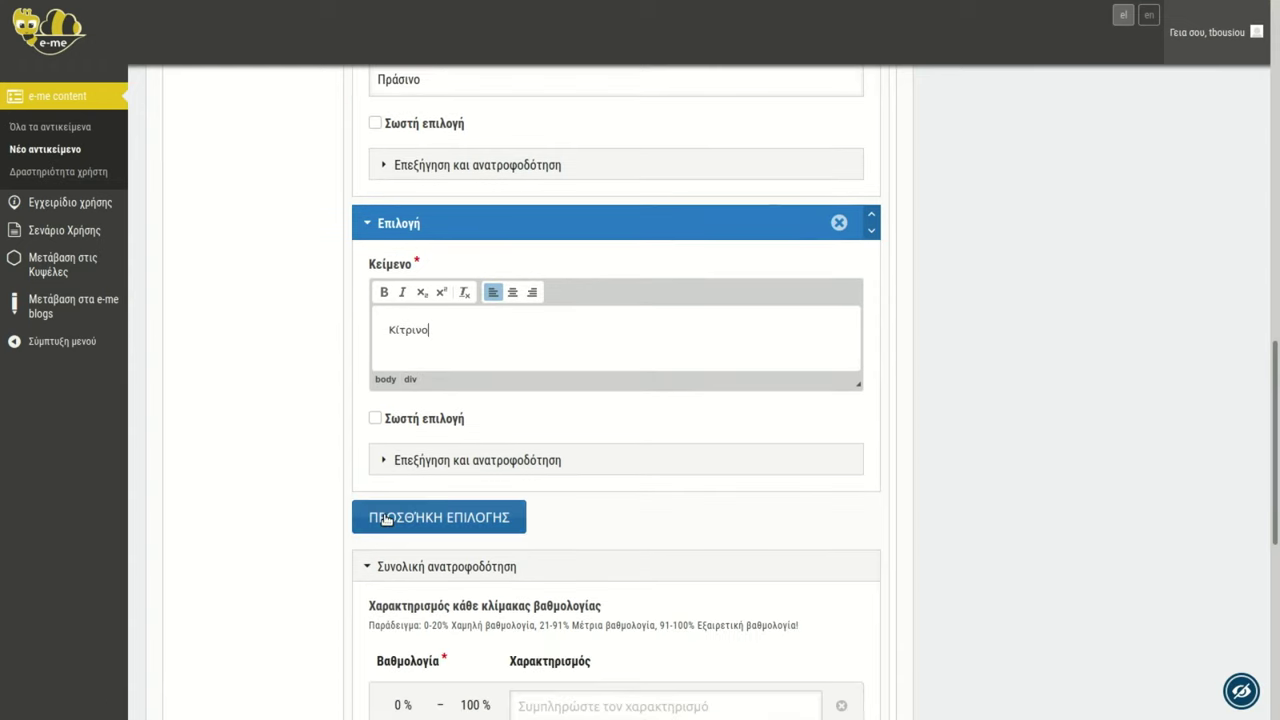
click(385, 519)
scroll(534, 460, down, 2)
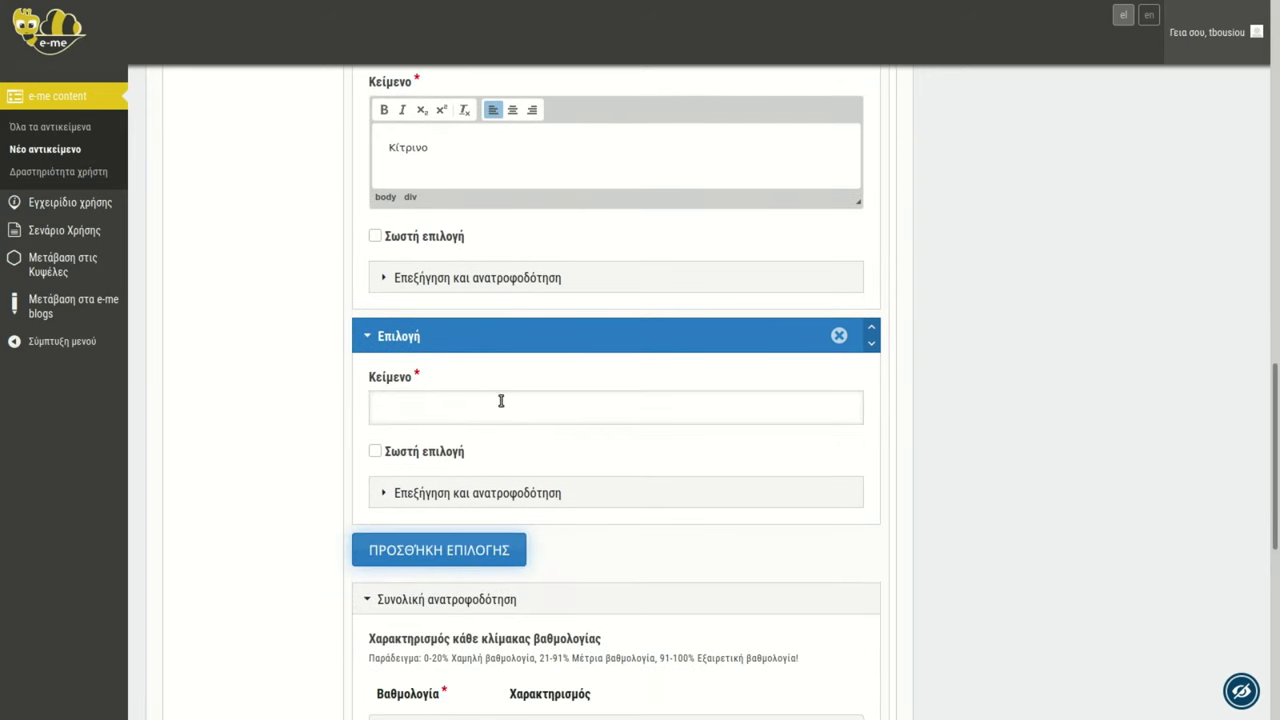
key(alt+Tab)
double_click(822, 235)
key(ctrl+c)
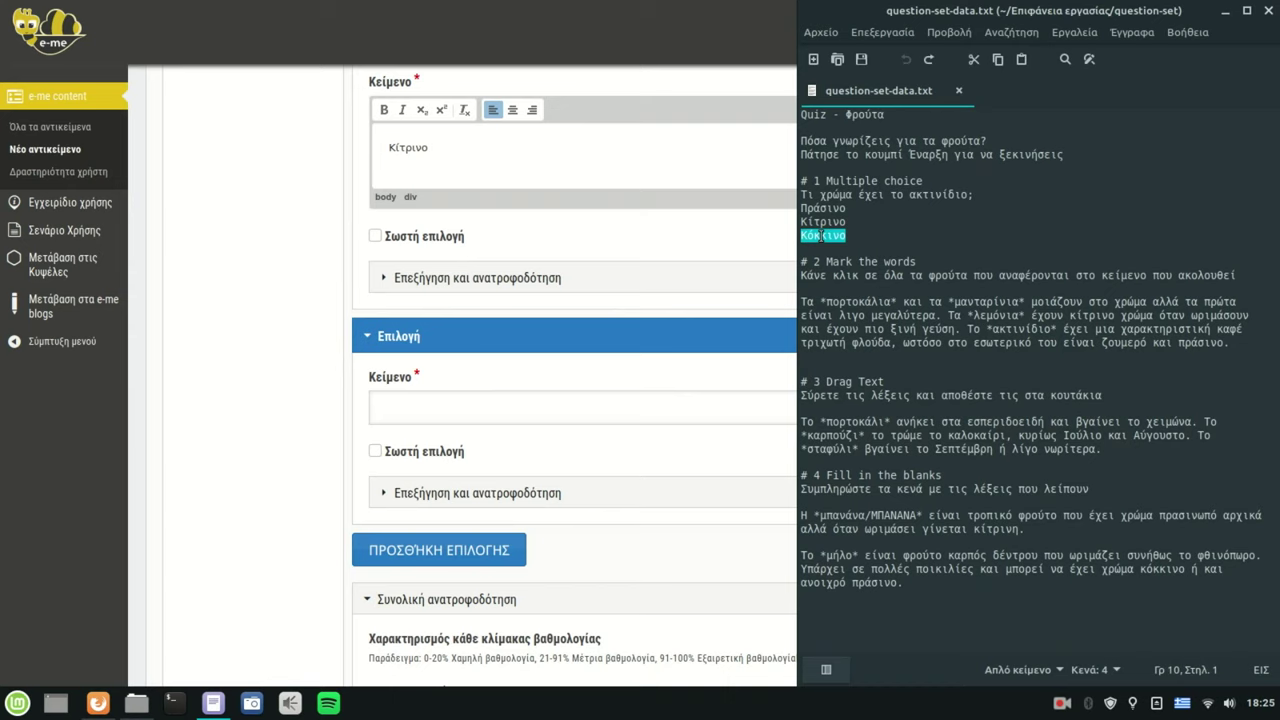
click(403, 415)
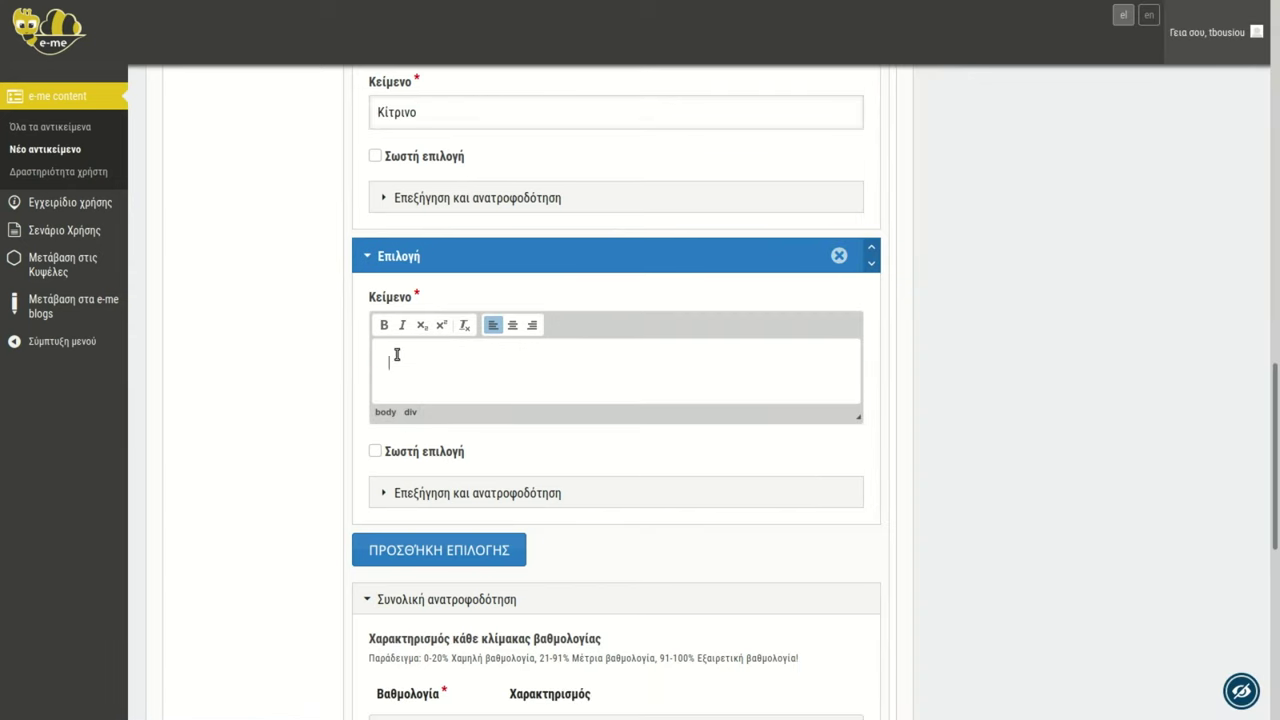
key(ctrl+v)
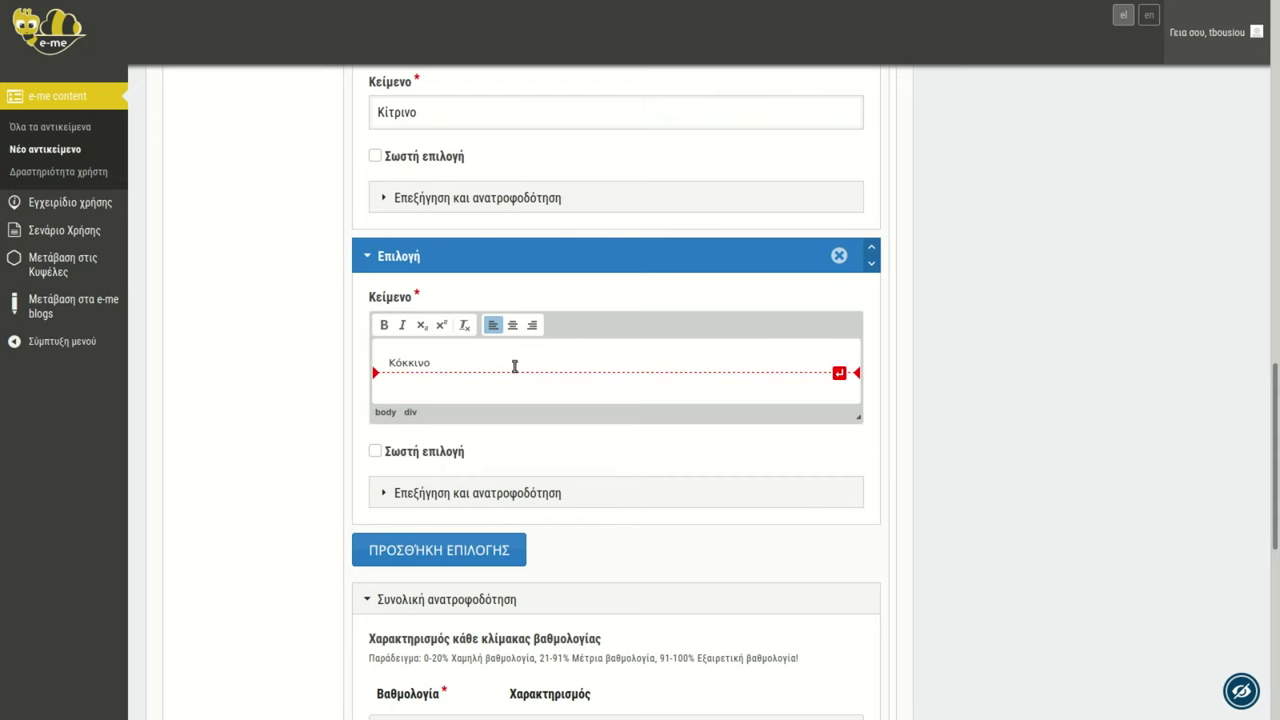
scroll(468, 366, up, 4)
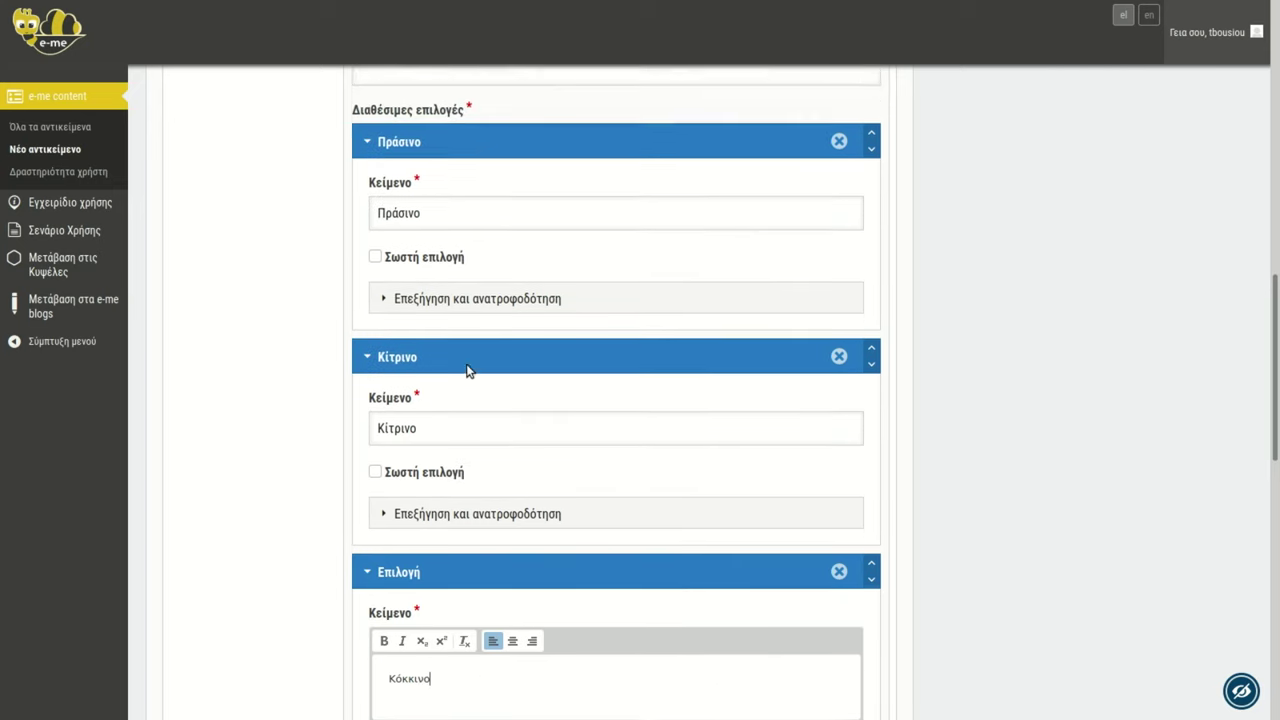
- Mark the "Πράσινο" option as the correct answer of the kiwi question
scroll(466, 370, up, 1)
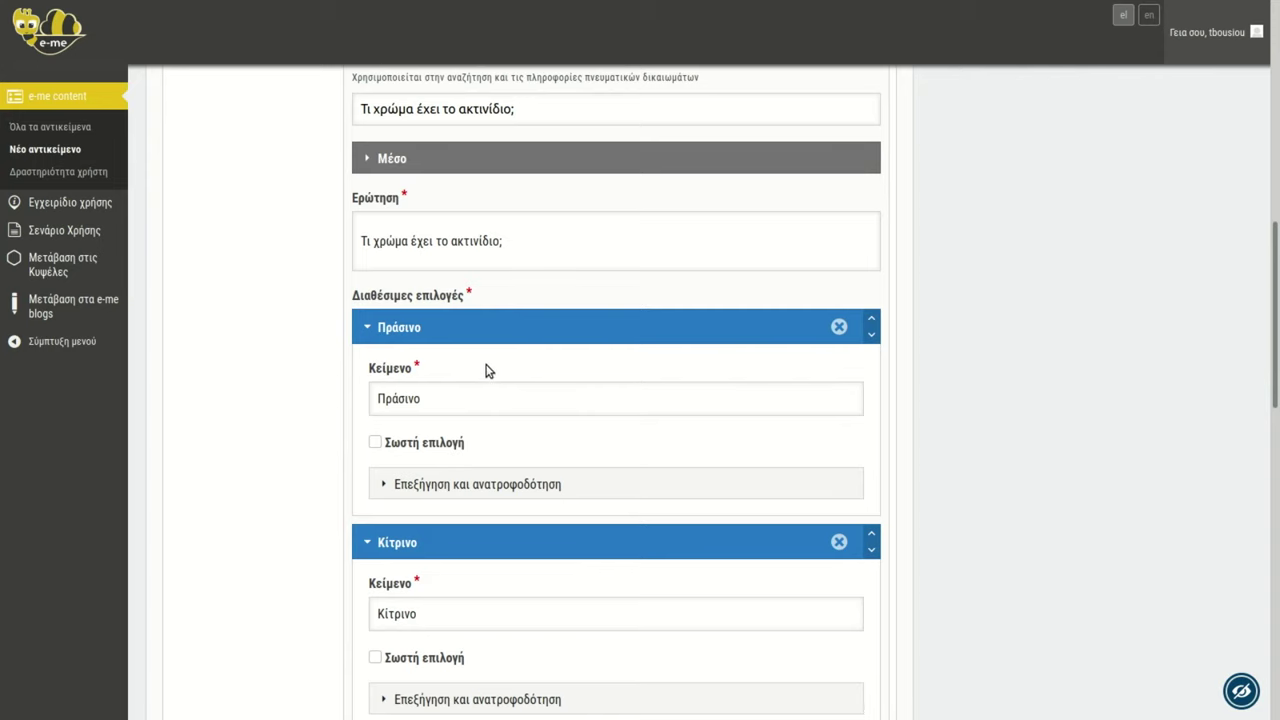
scroll(487, 371, down, 1)
click(377, 398)
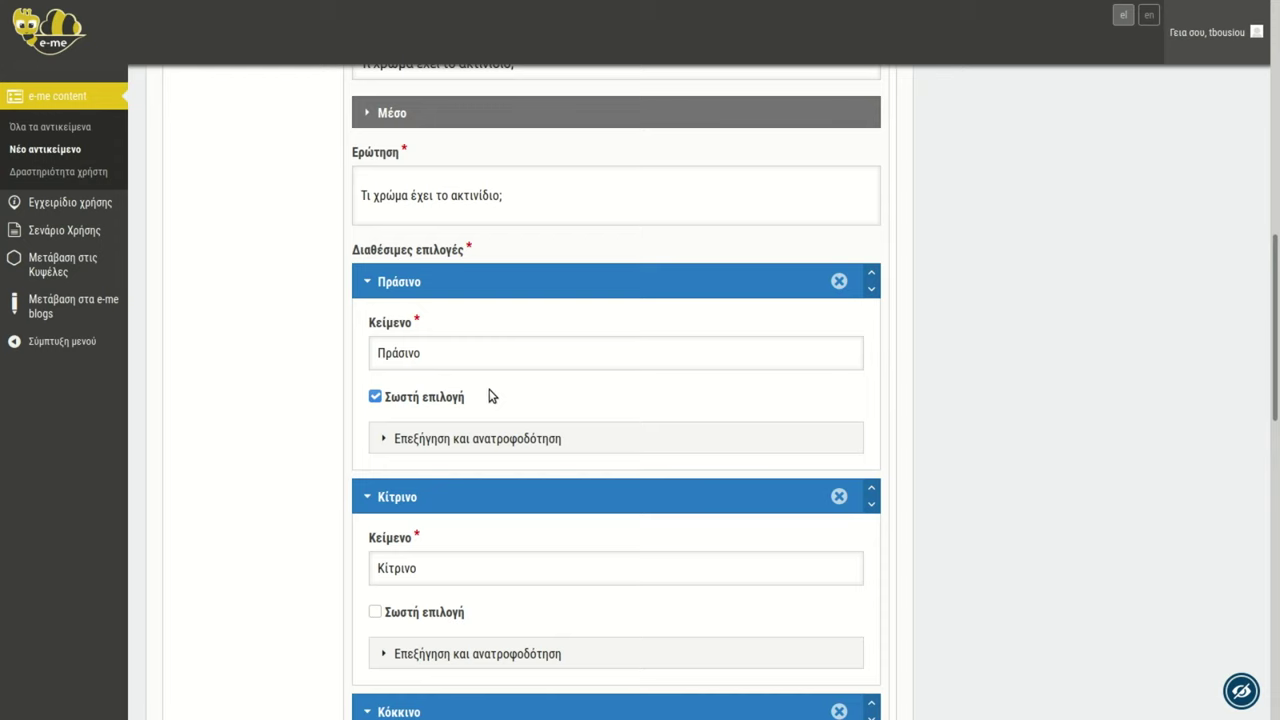
scroll(460, 380, up, 2)
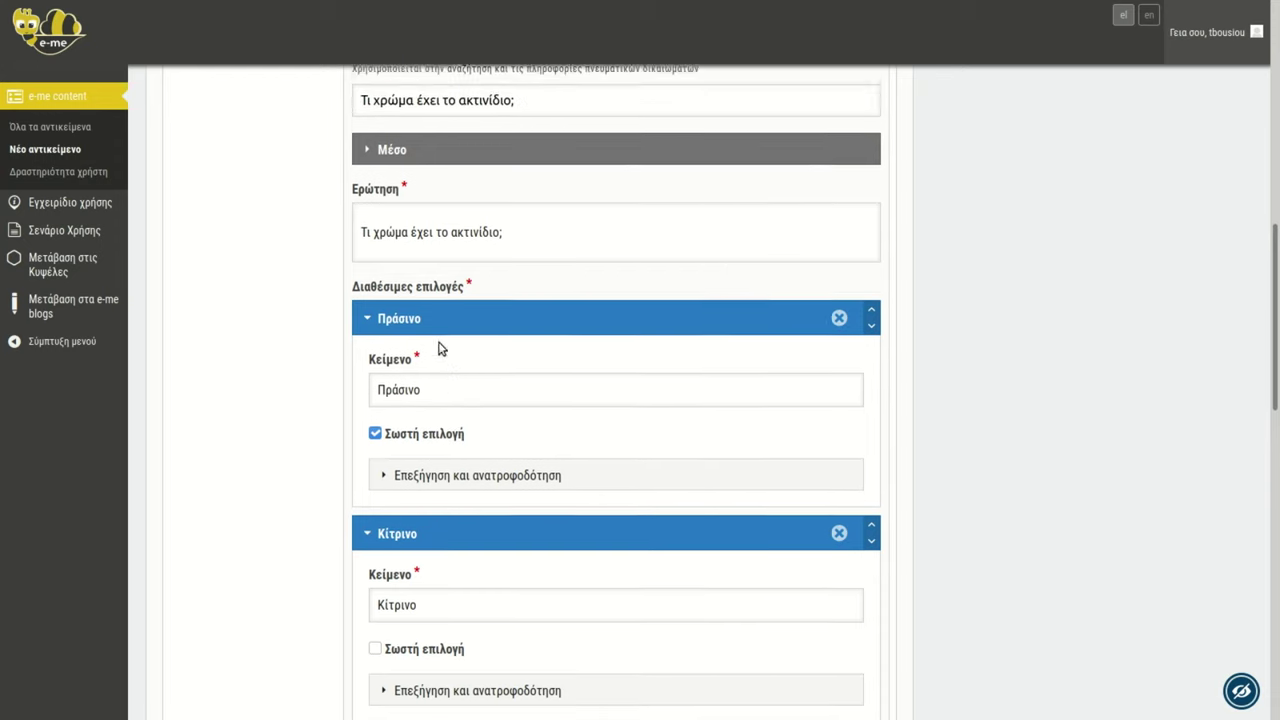
scroll(425, 308, down, 1)
scroll(440, 316, down, 2)
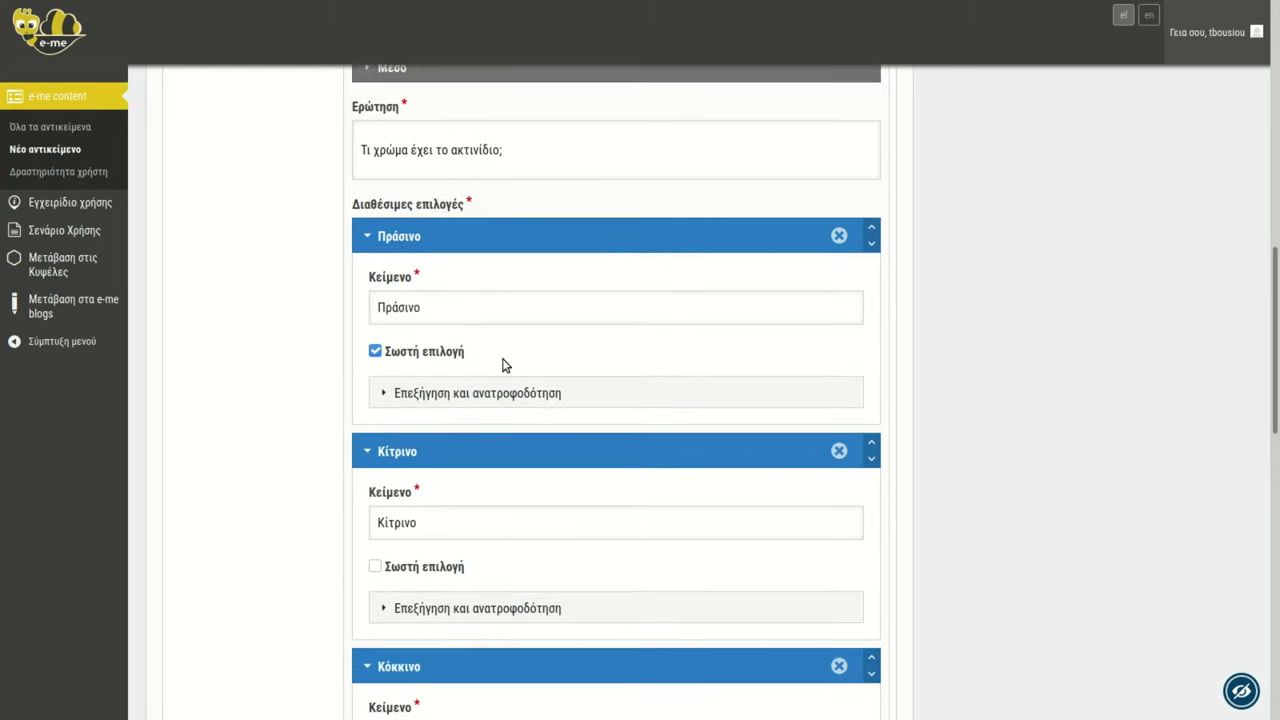
- Collapse the question's overall feedback section and examine its exercise settings (Ρυθμίσεις άσκησης)
scroll(503, 363, down, 5)
scroll(491, 360, down, 7)
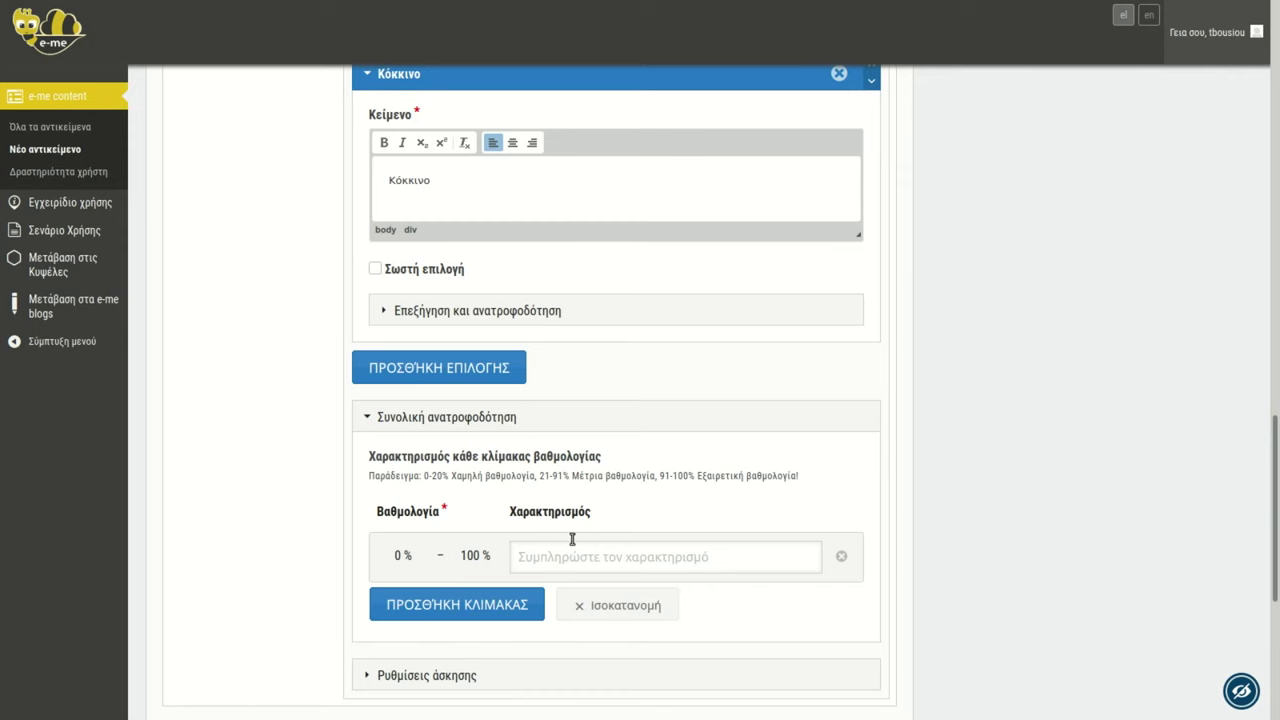
click(368, 417)
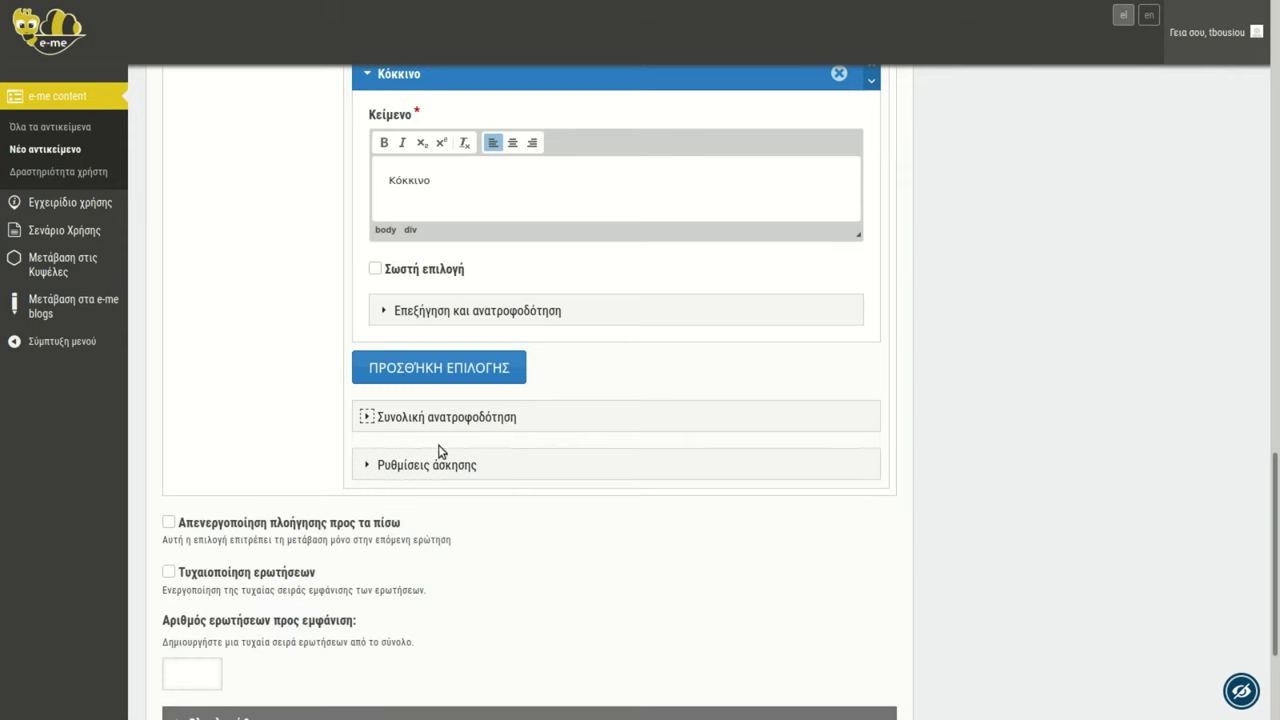
scroll(430, 470, down, 1)
click(367, 419)
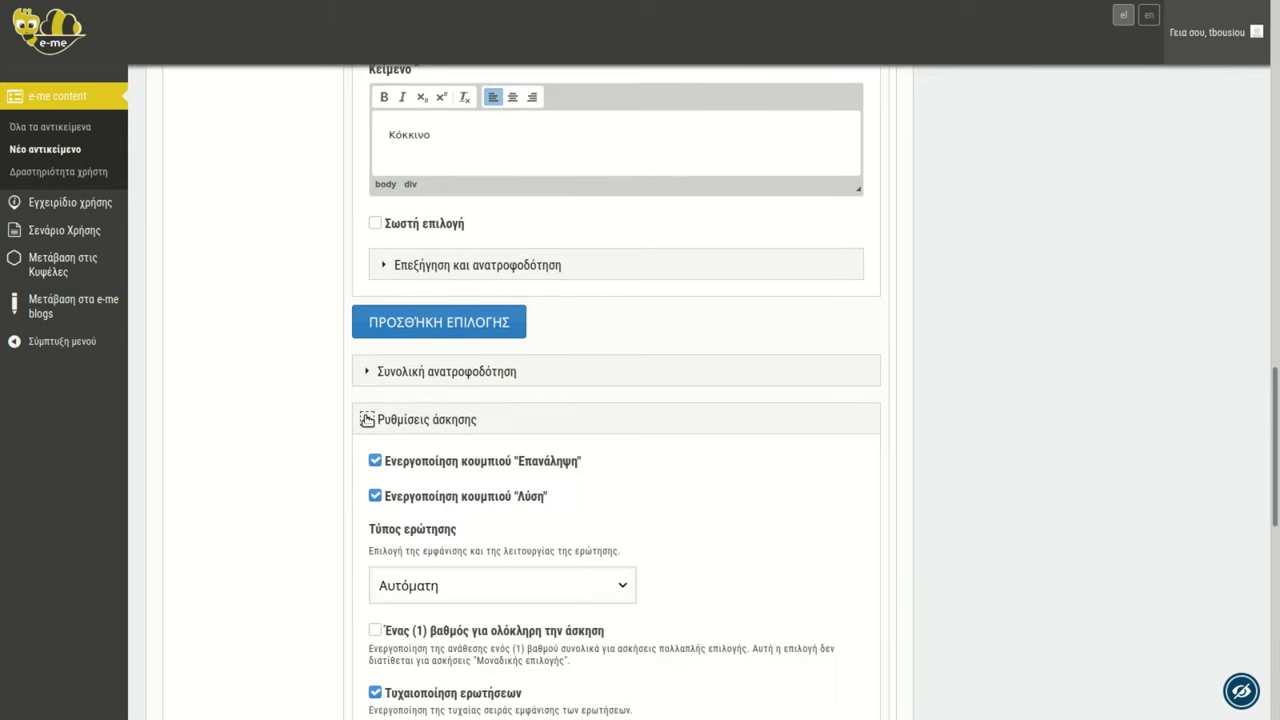
scroll(520, 480, down, 5)
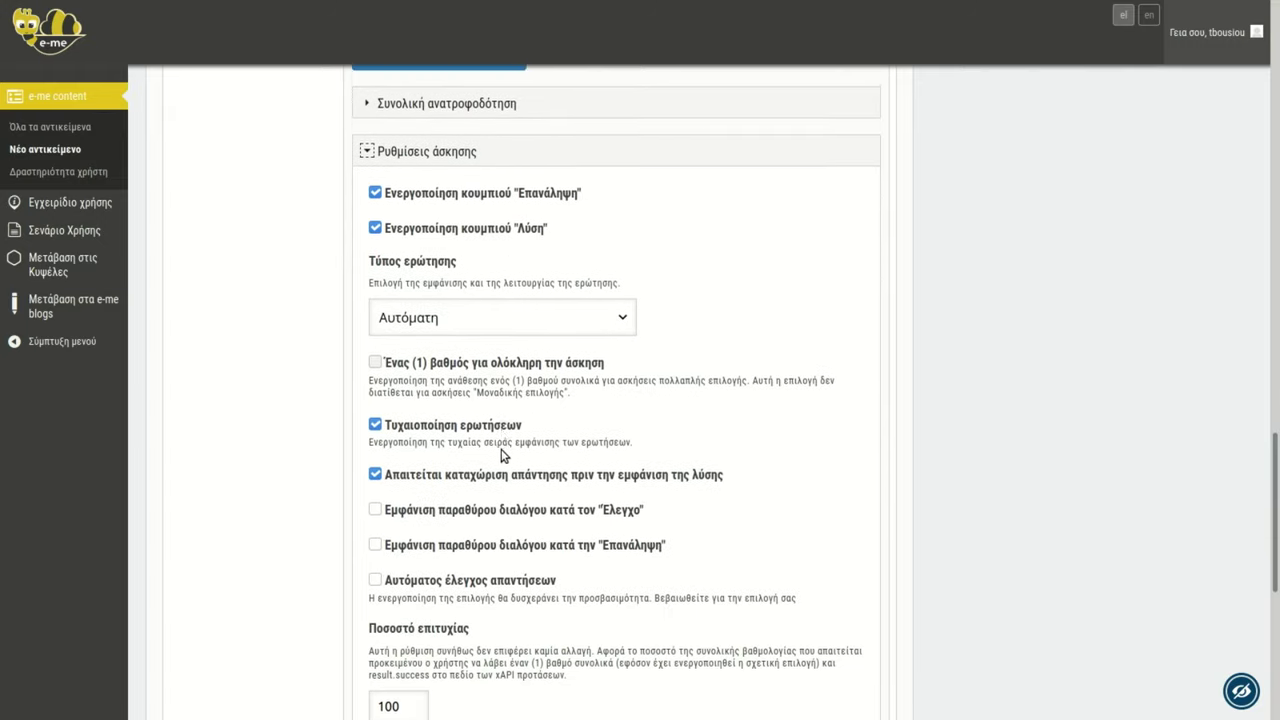
scroll(503, 455, up, 3)
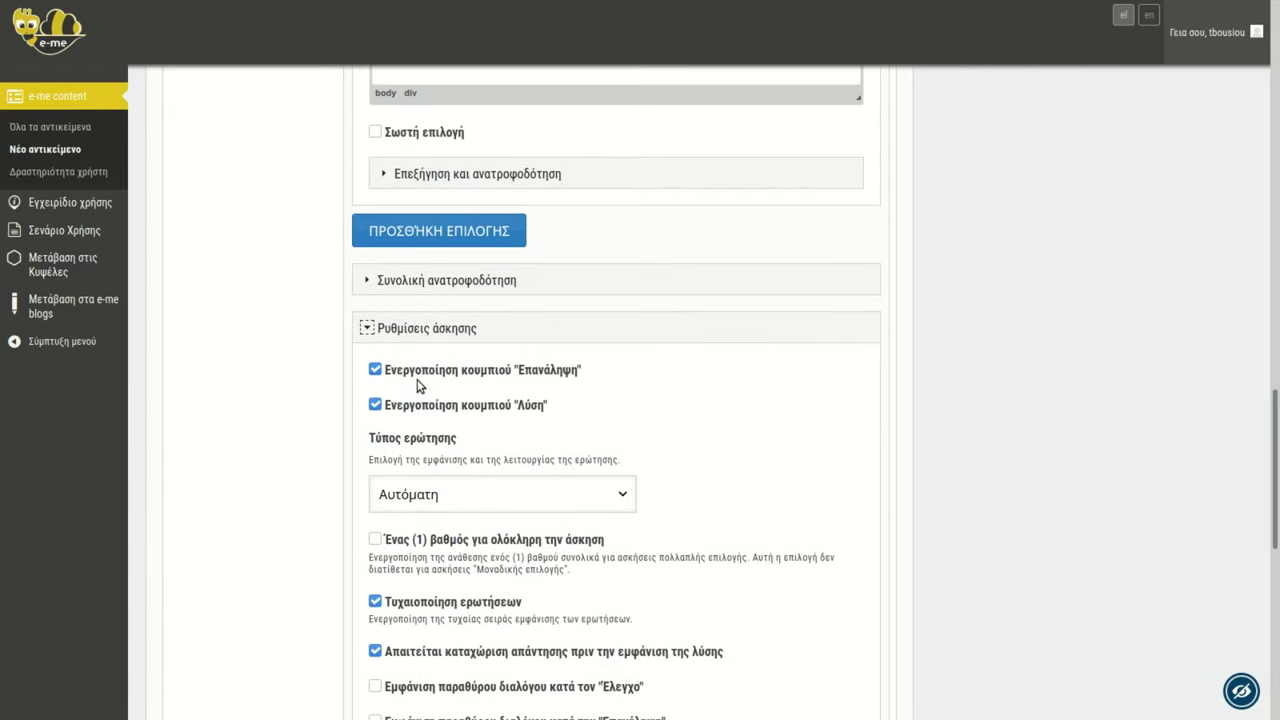
click(367, 330)
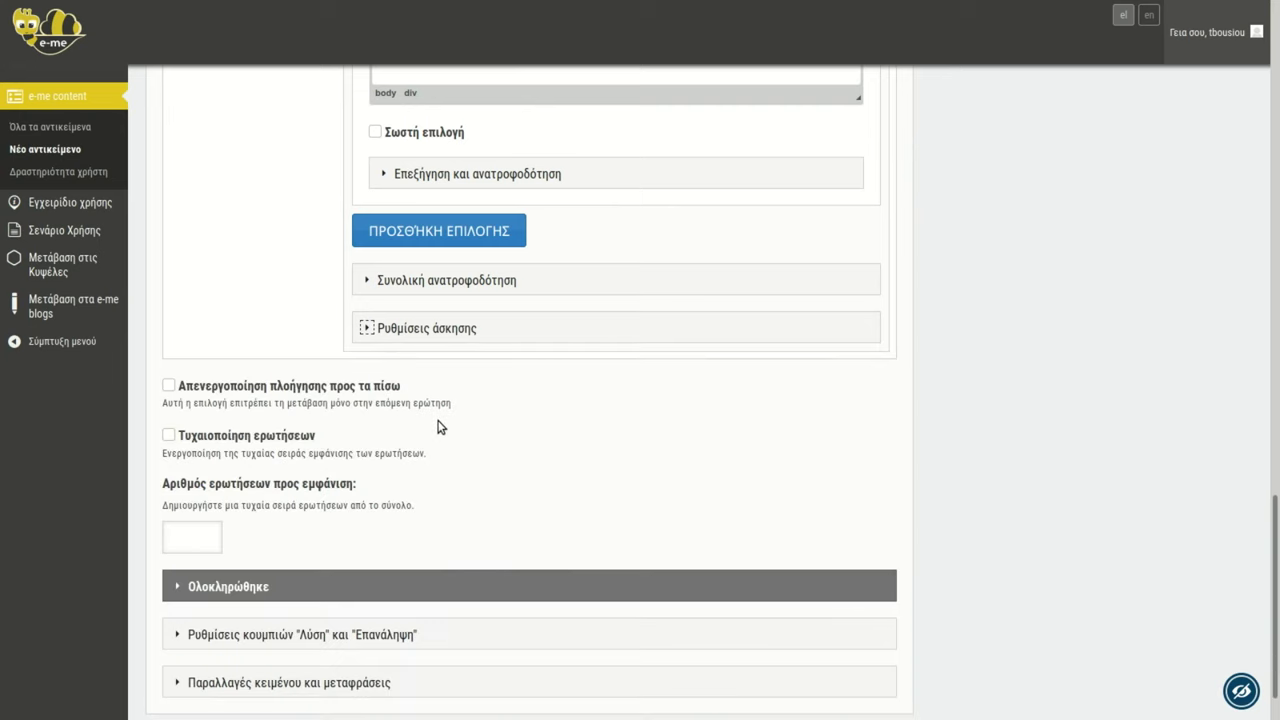
scroll(445, 462, down, 1)
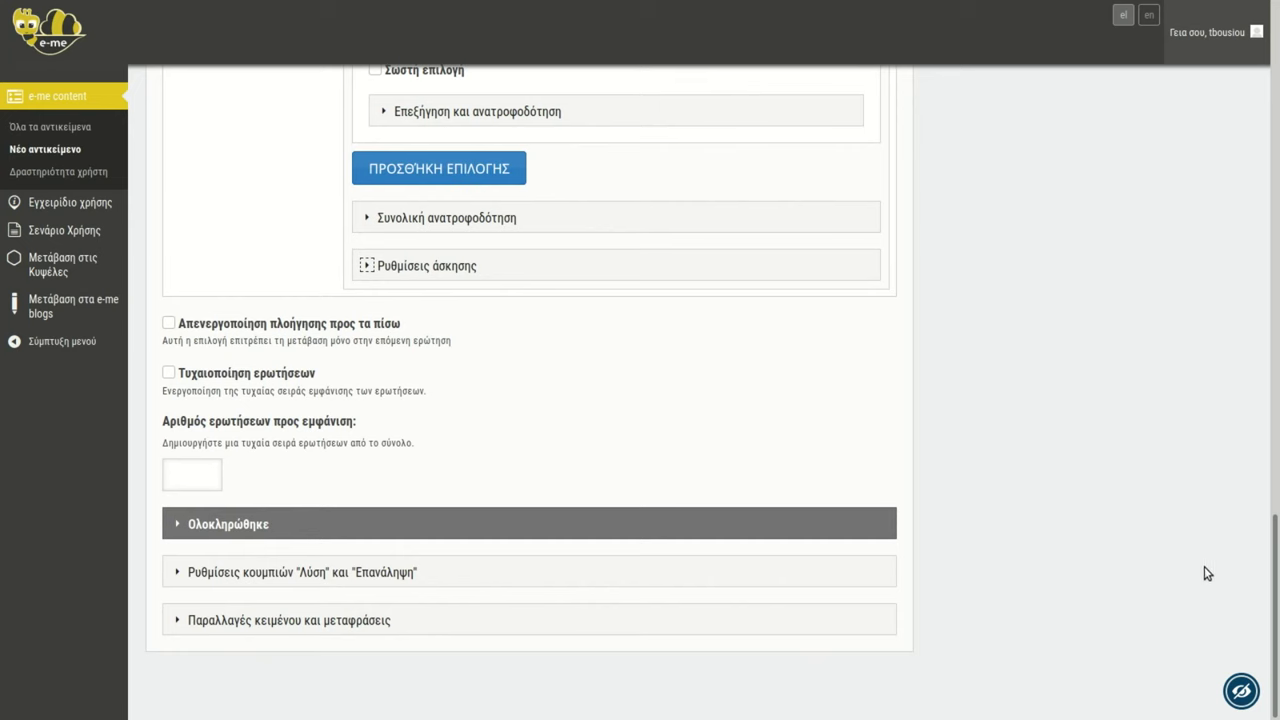
- Set the quiz title to "Quiz - Τα φρούτα 2" and create the item
drag(1275, 598, 1274, 68)
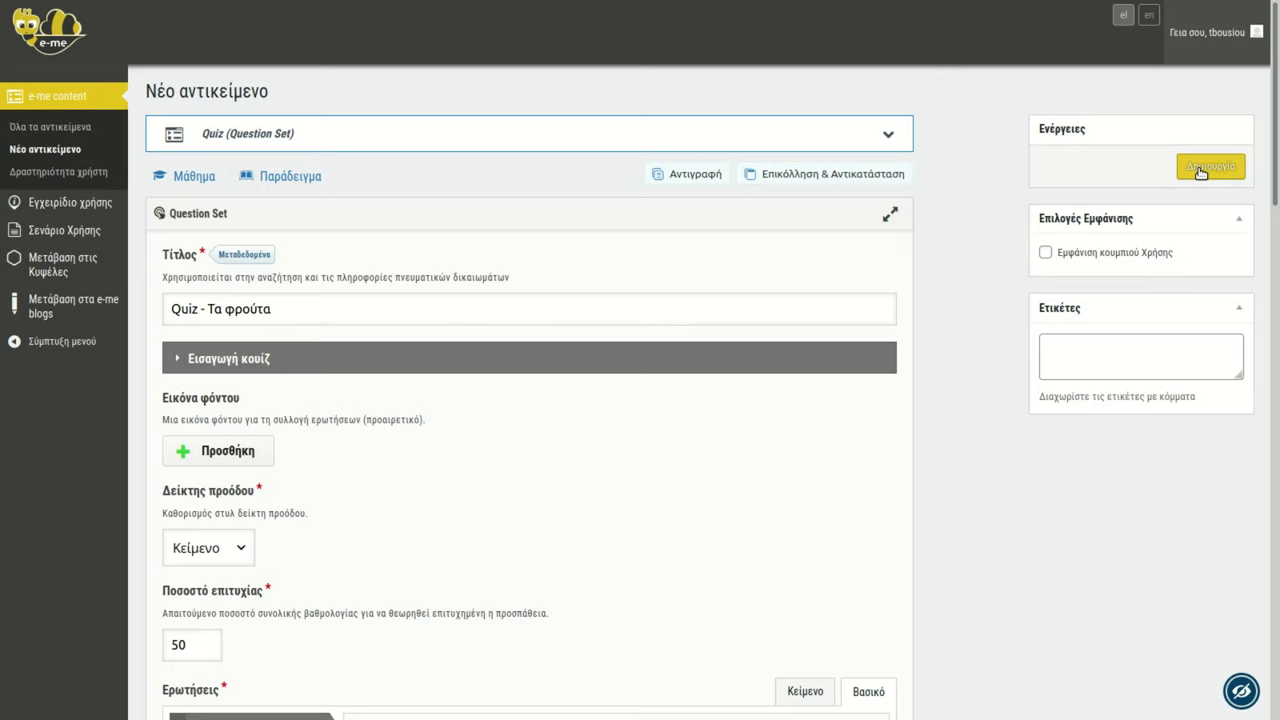
click(318, 311)
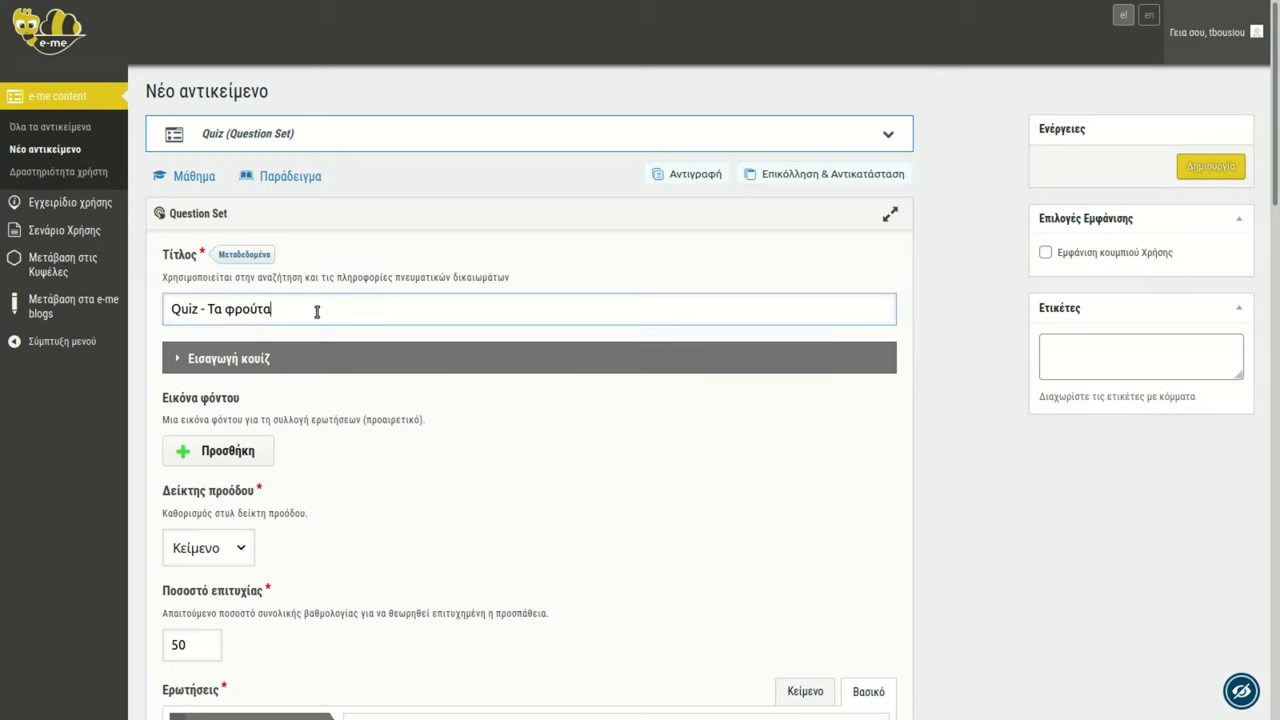
click(1198, 168)
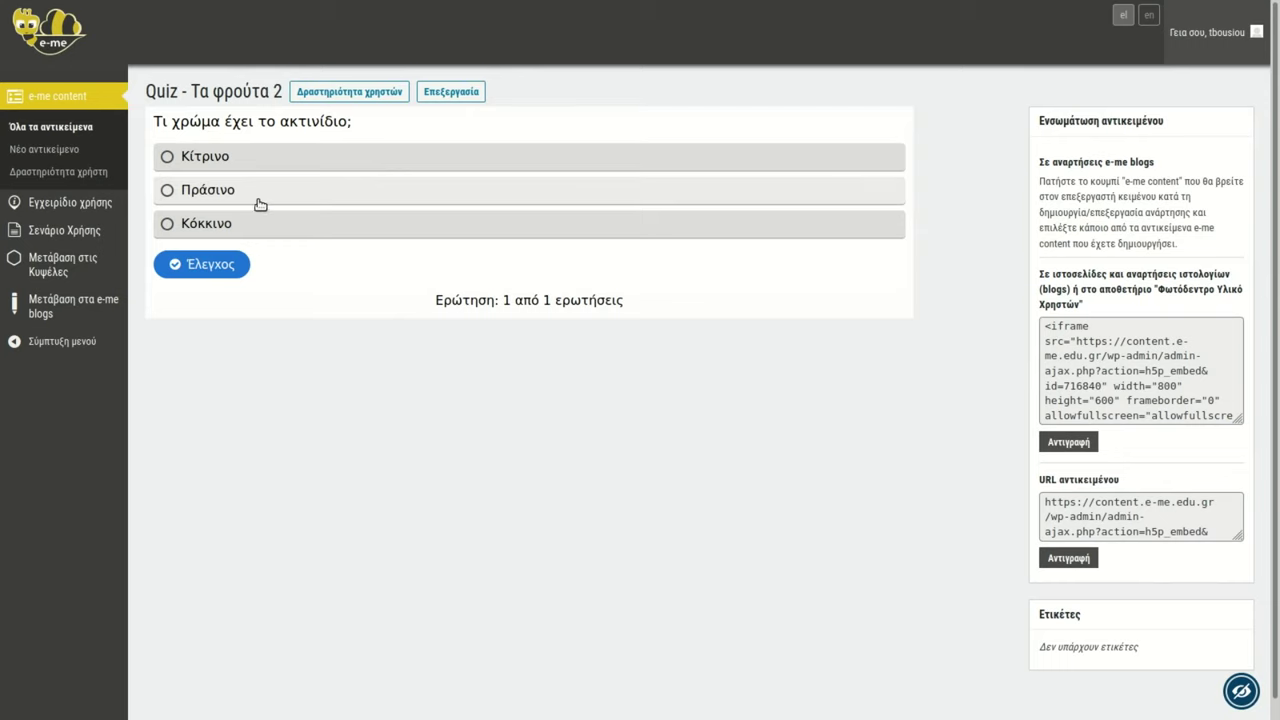
- Test the created quiz by answering "Πράσινο" and completing it, and reopen the quiz for editing
click(249, 195)
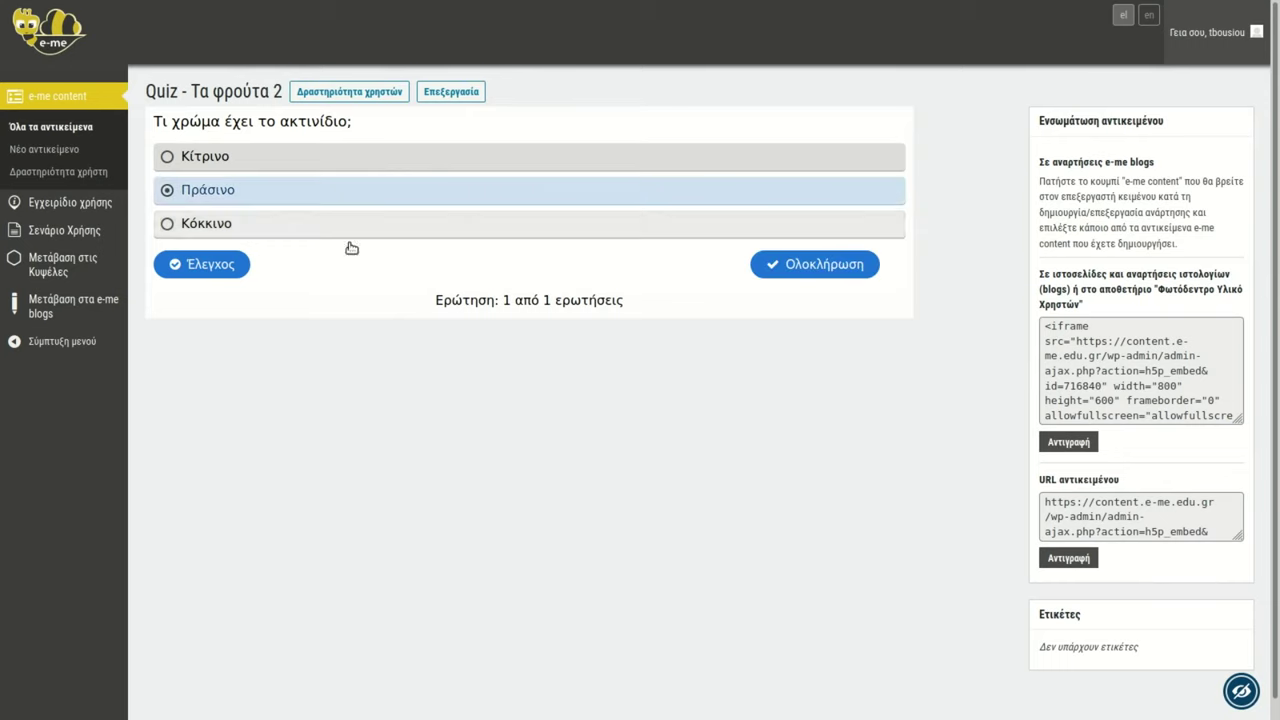
click(839, 270)
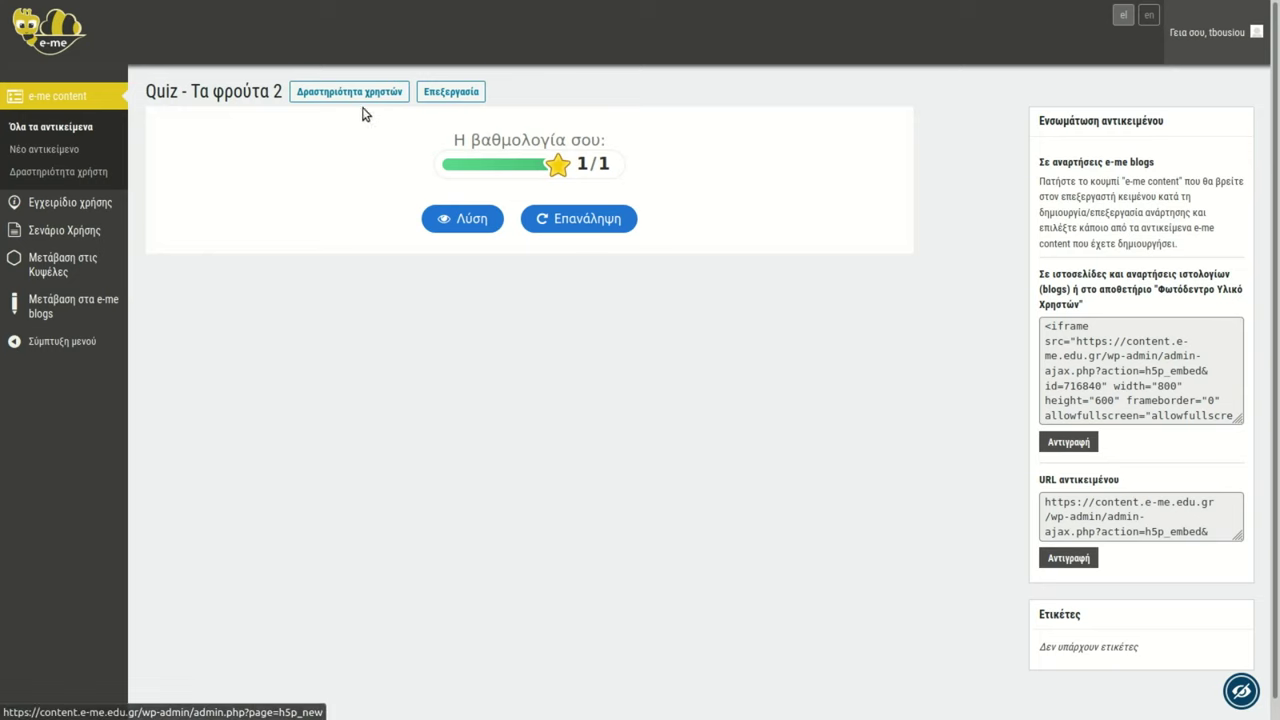
click(452, 96)
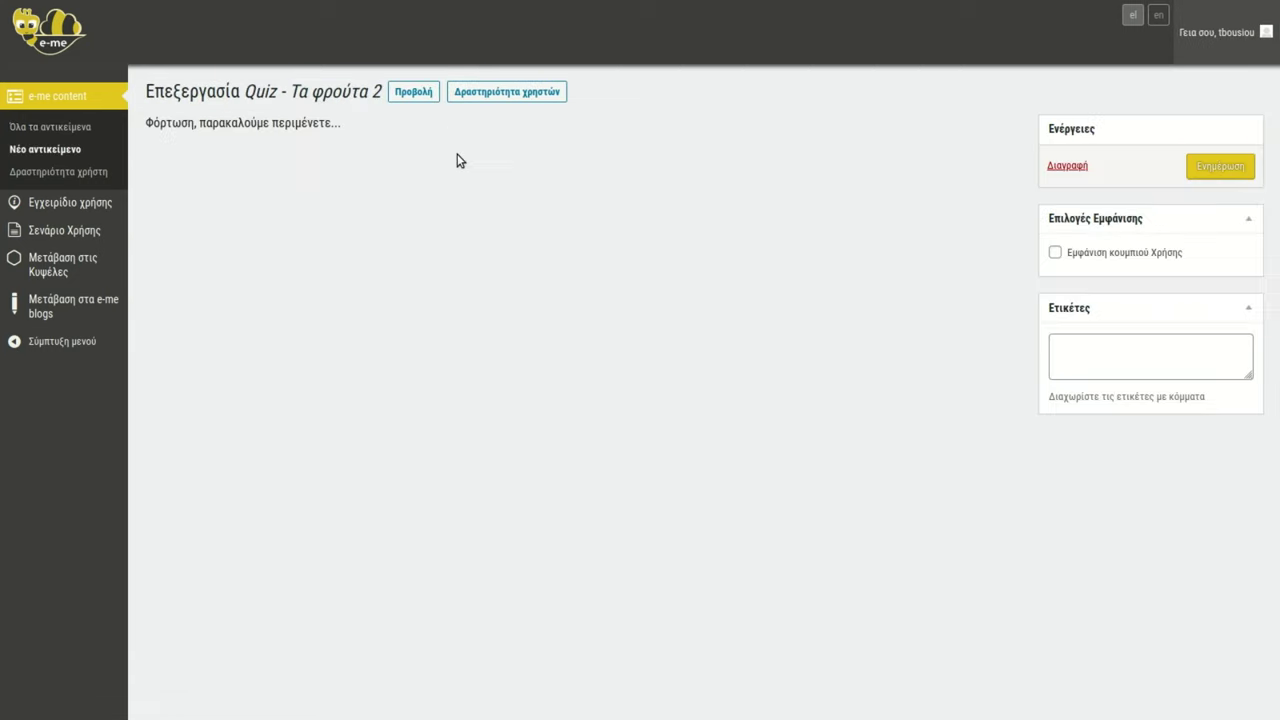
- Add a second question to the quiz with the question type Mark the Words
scroll(405, 301, down, 1)
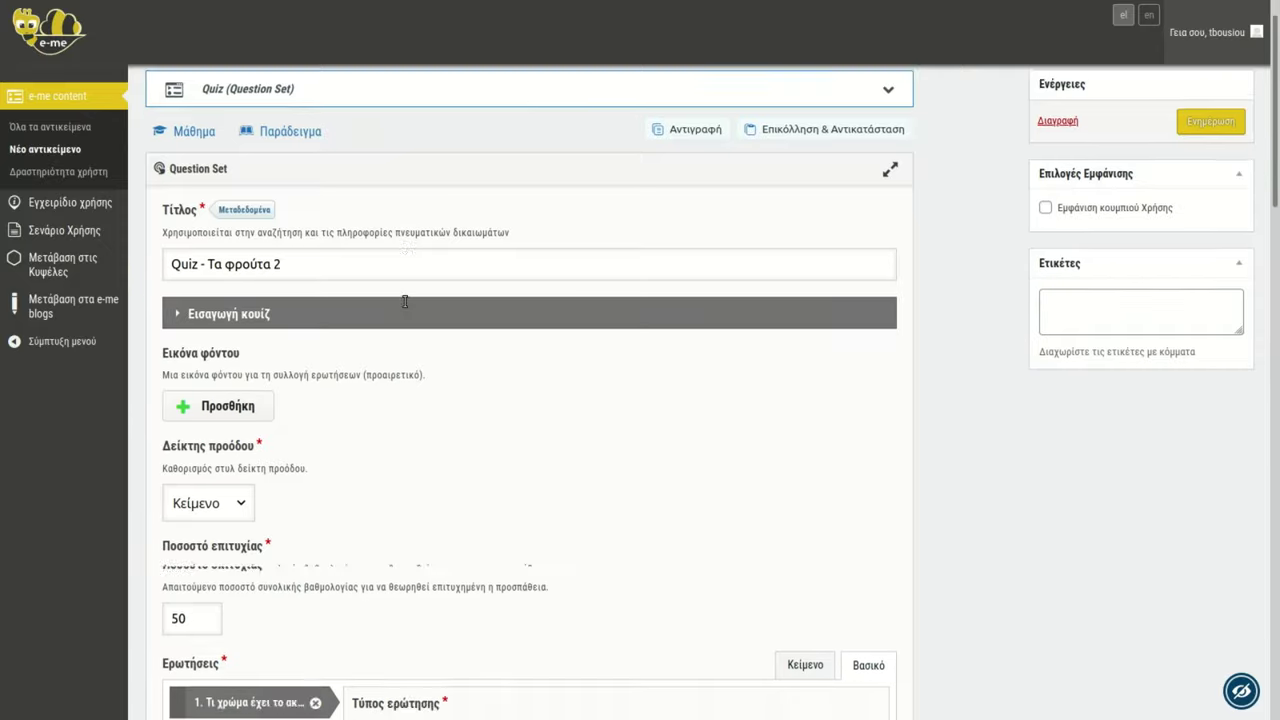
scroll(405, 301, down, 5)
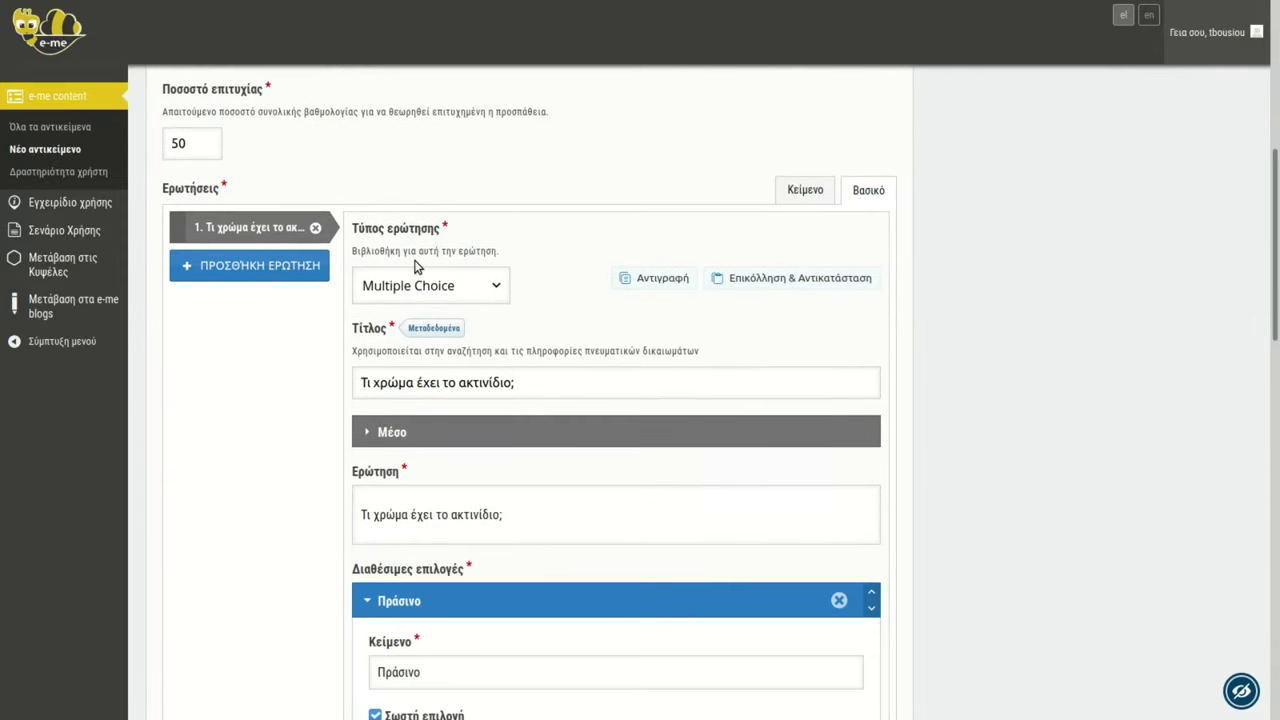
click(258, 268)
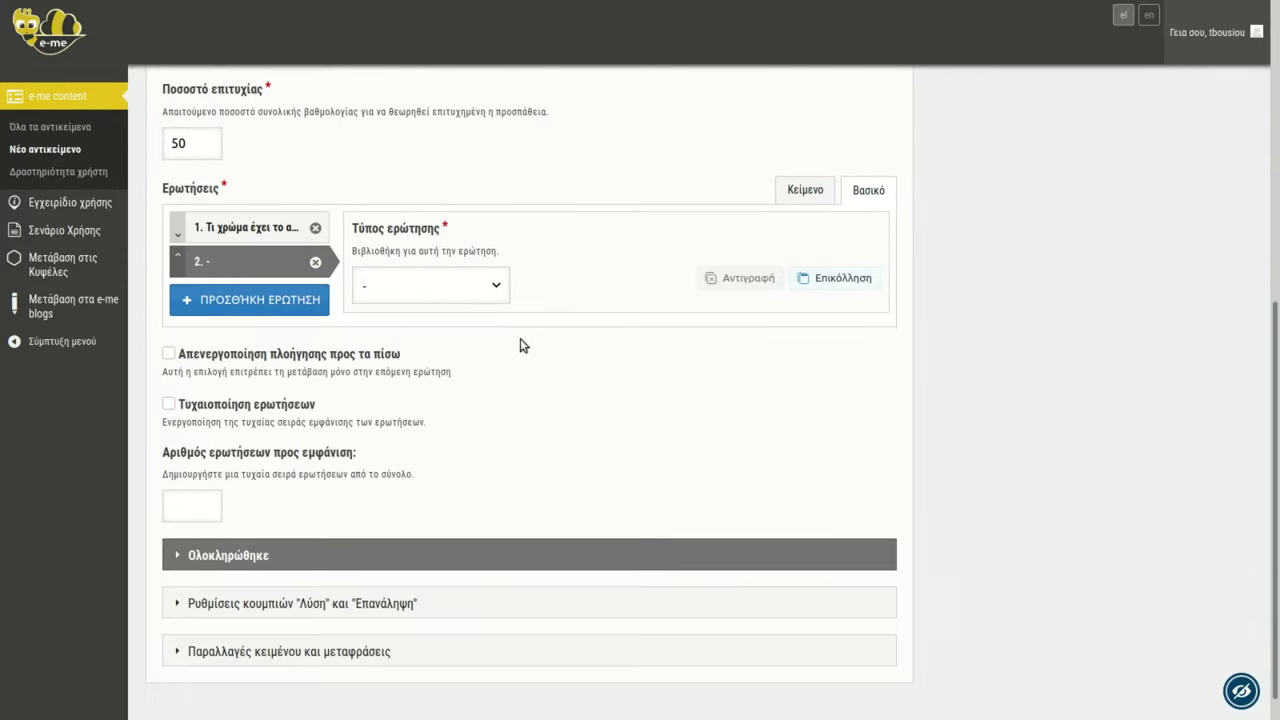
key(alt+Tab)
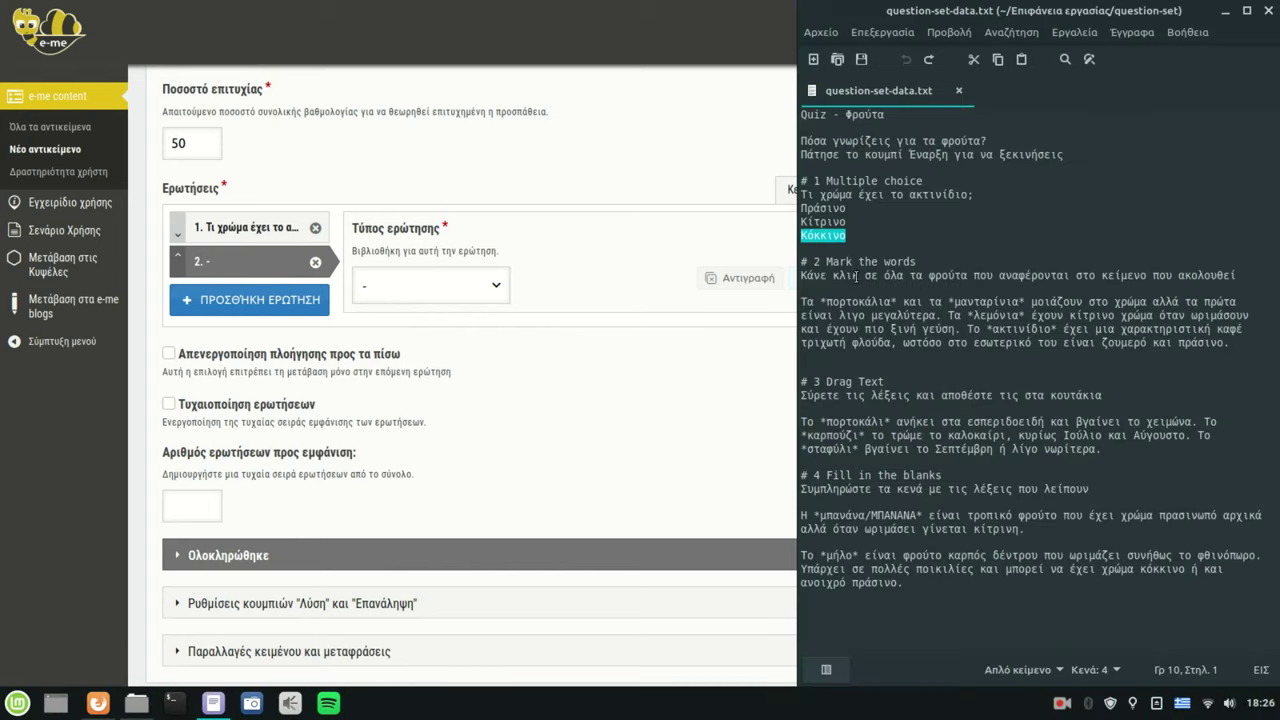
click(540, 303)
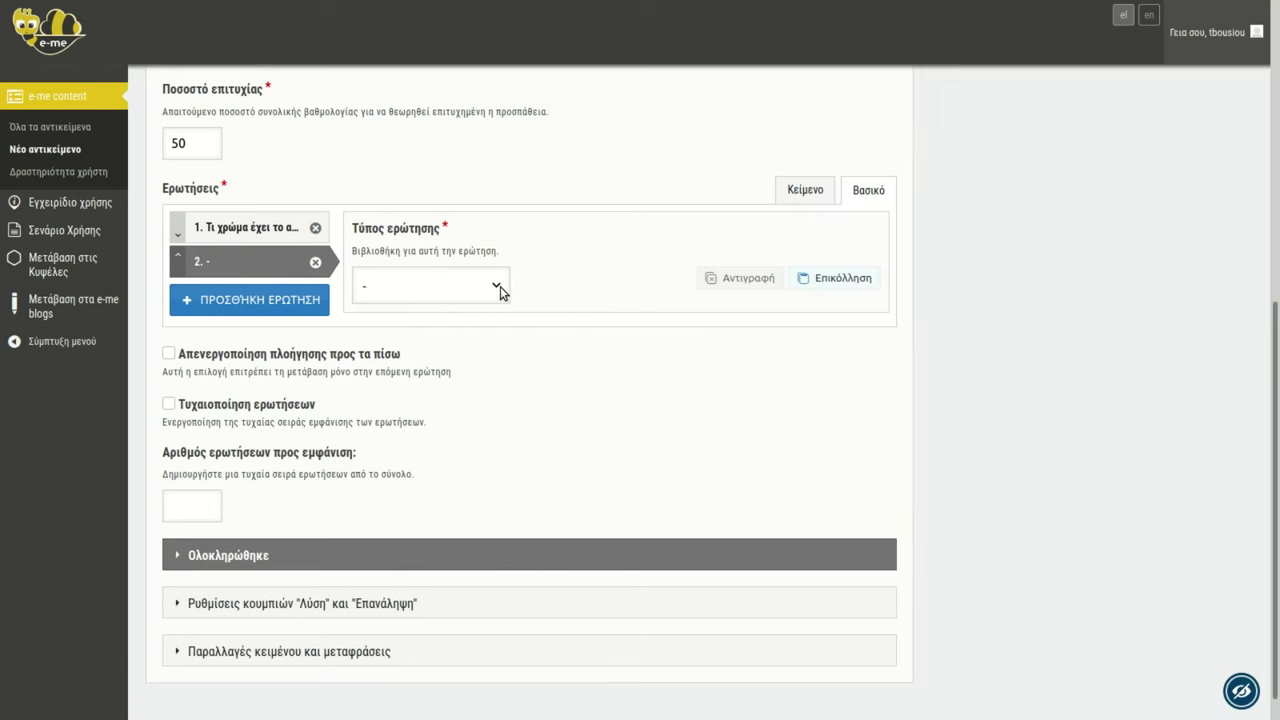
click(500, 286)
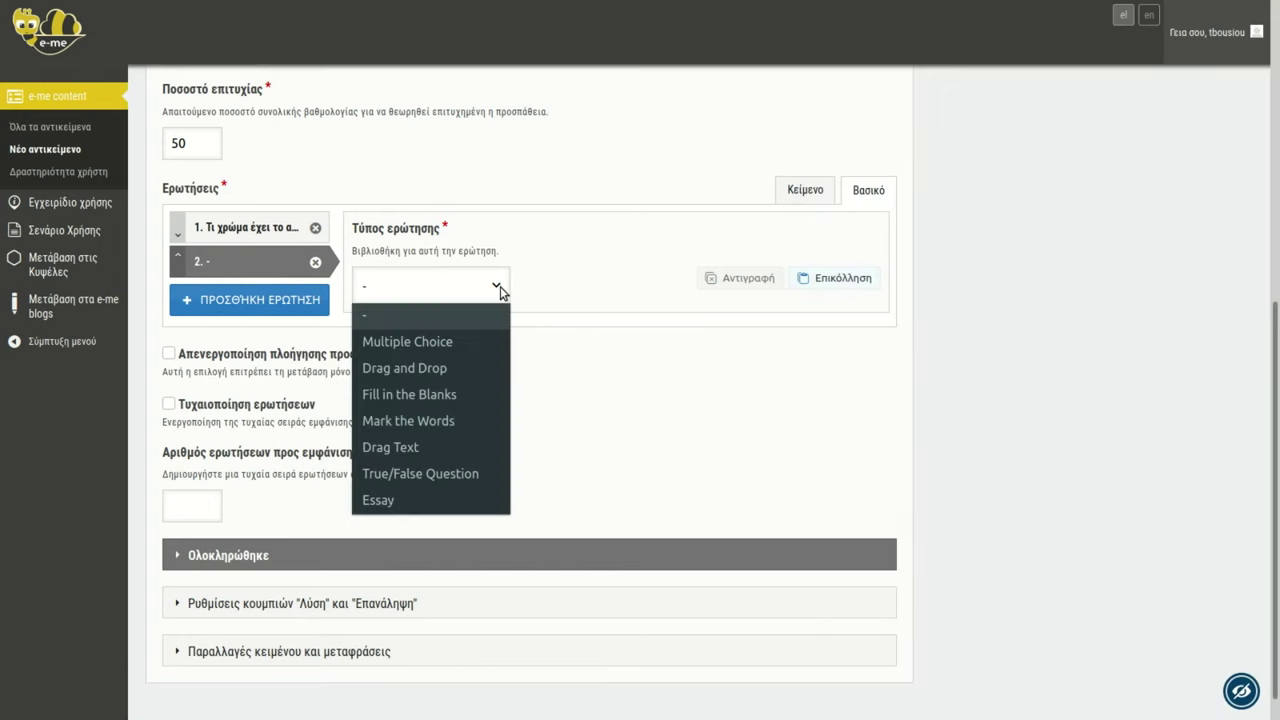
click(451, 420)
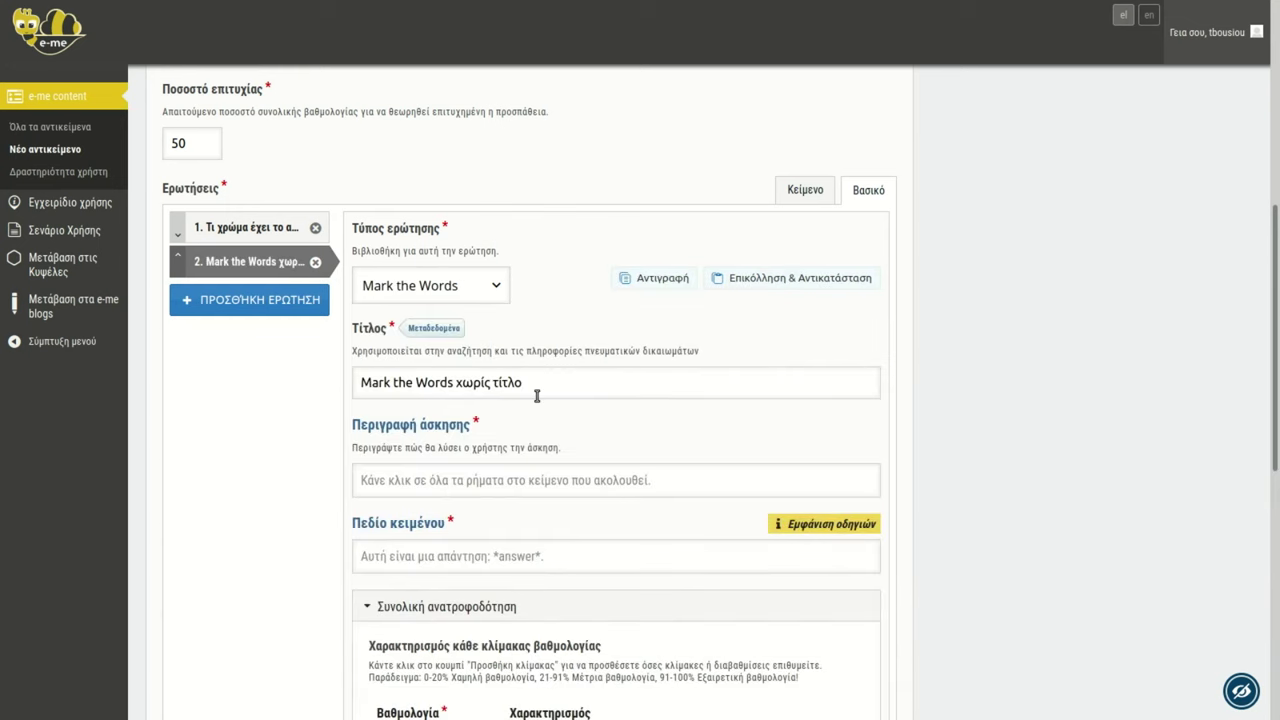
- Copy "Κάνε κλικ σε όλα τα φρούτα που αναφέρονται στο κείμενο που ακολουθεί" from question-set-data.txt into the second question's title and task description
scroll(540, 395, down, 1)
scroll(540, 398, down, 1)
key(alt+Tab)
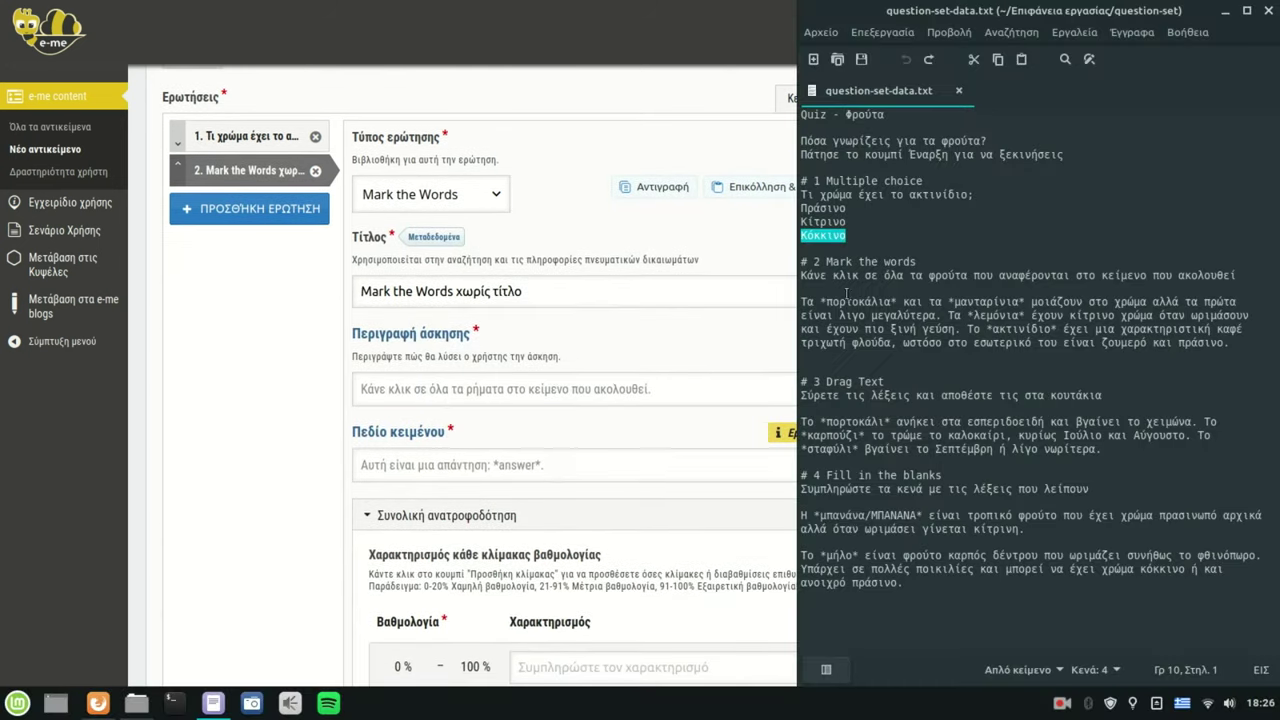
triple_click(843, 274)
key(ctrl+c)
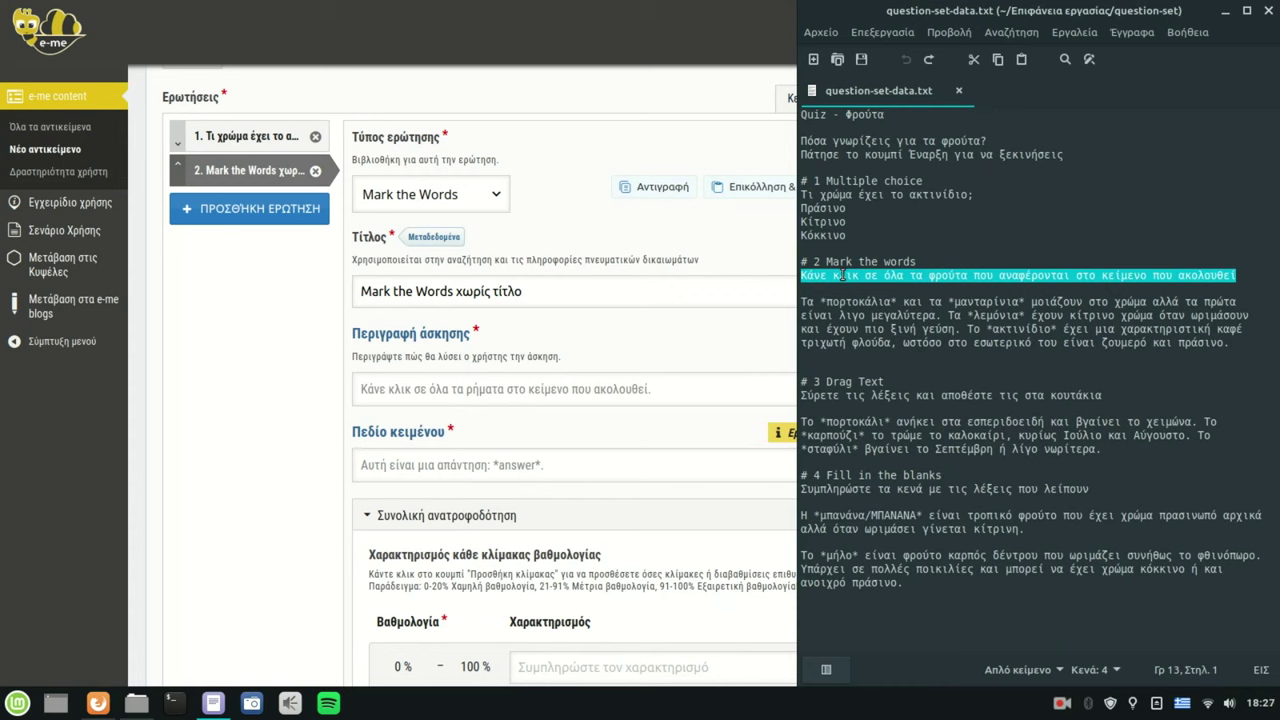
click(493, 290)
triple_click(493, 290)
key(ctrl+v)
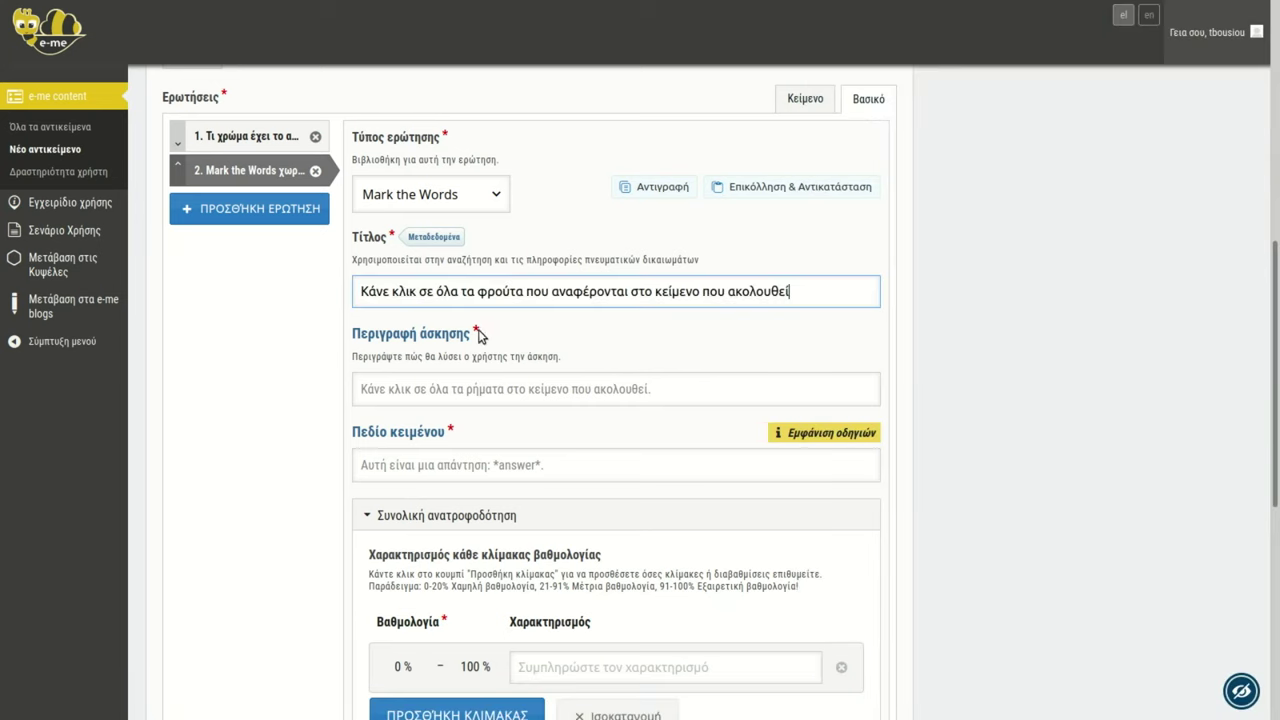
click(435, 388)
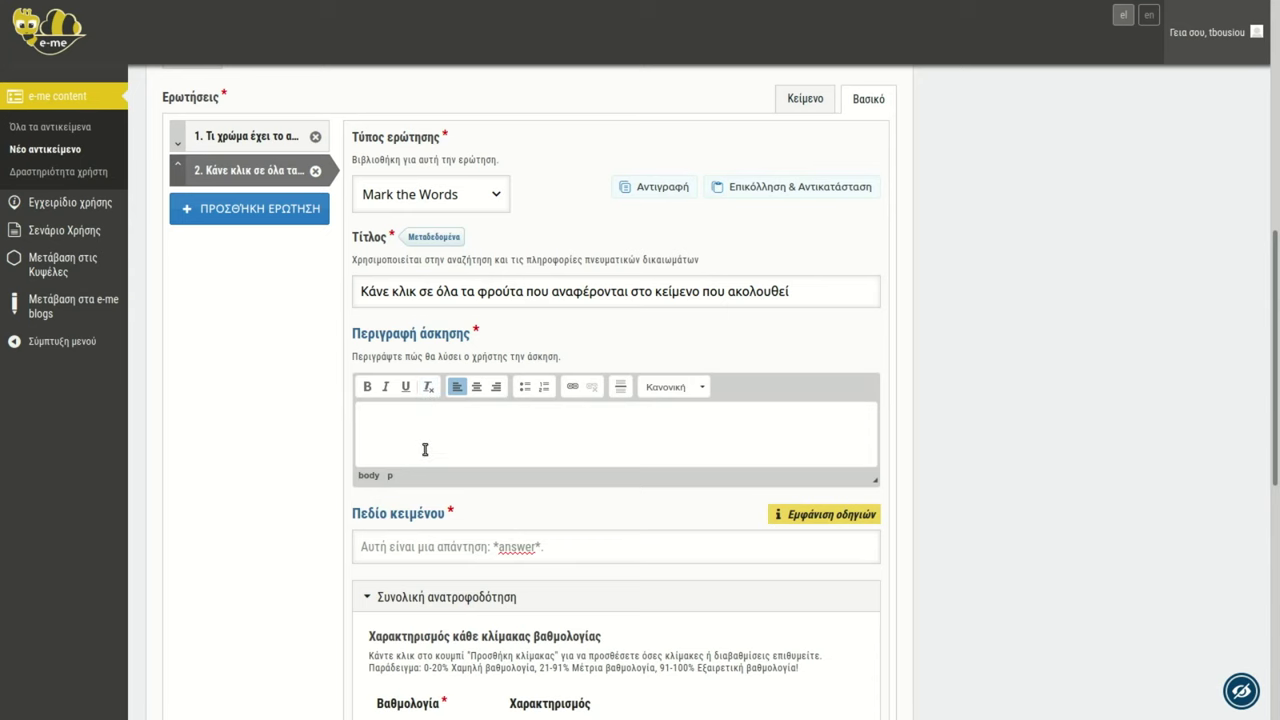
scroll(425, 450, down, 1)
key(ctrl+v)
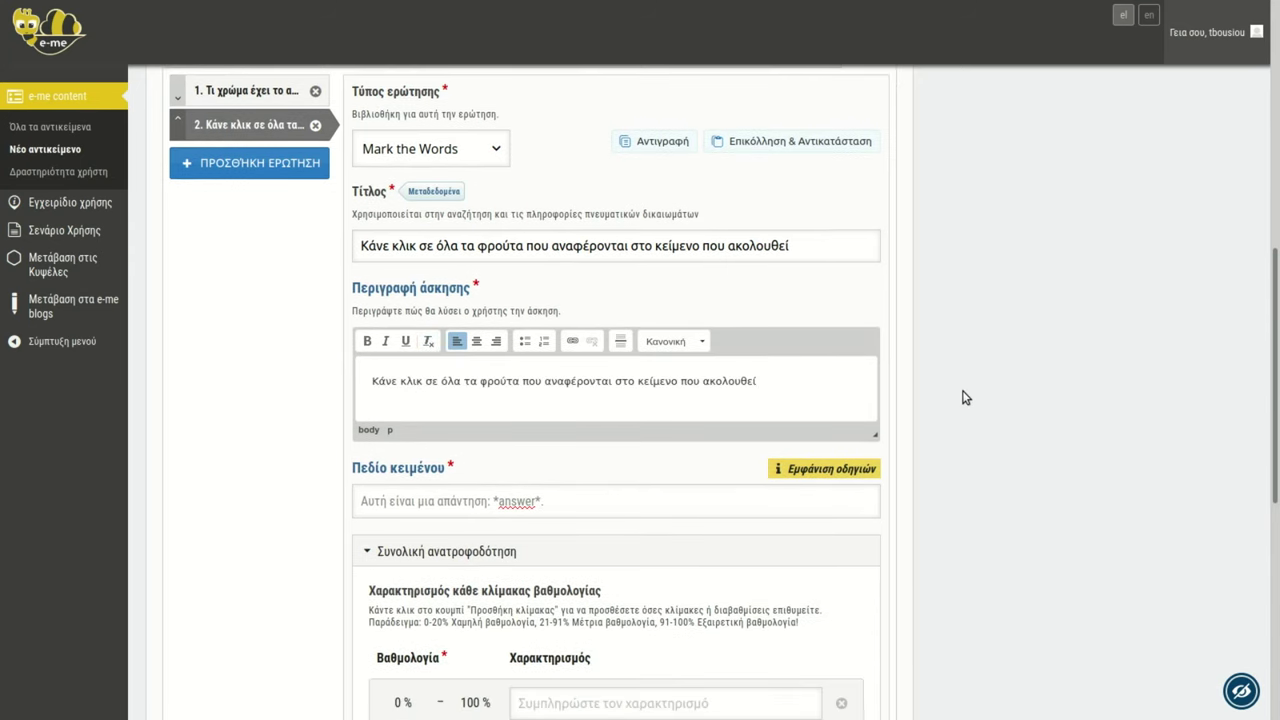
- Read the instructions on marking correct words in the Πεδίο κειμένου field, and hide them
scroll(1003, 400, down, 3)
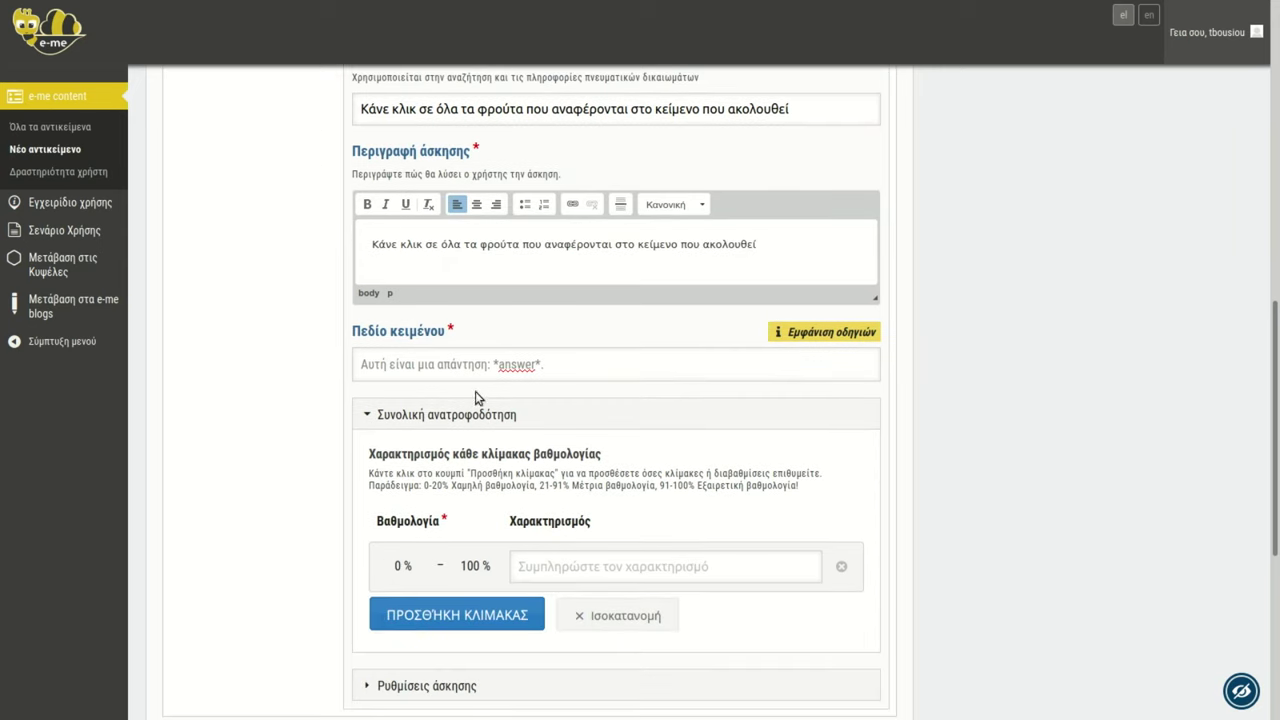
click(797, 335)
scroll(560, 380, down, 2)
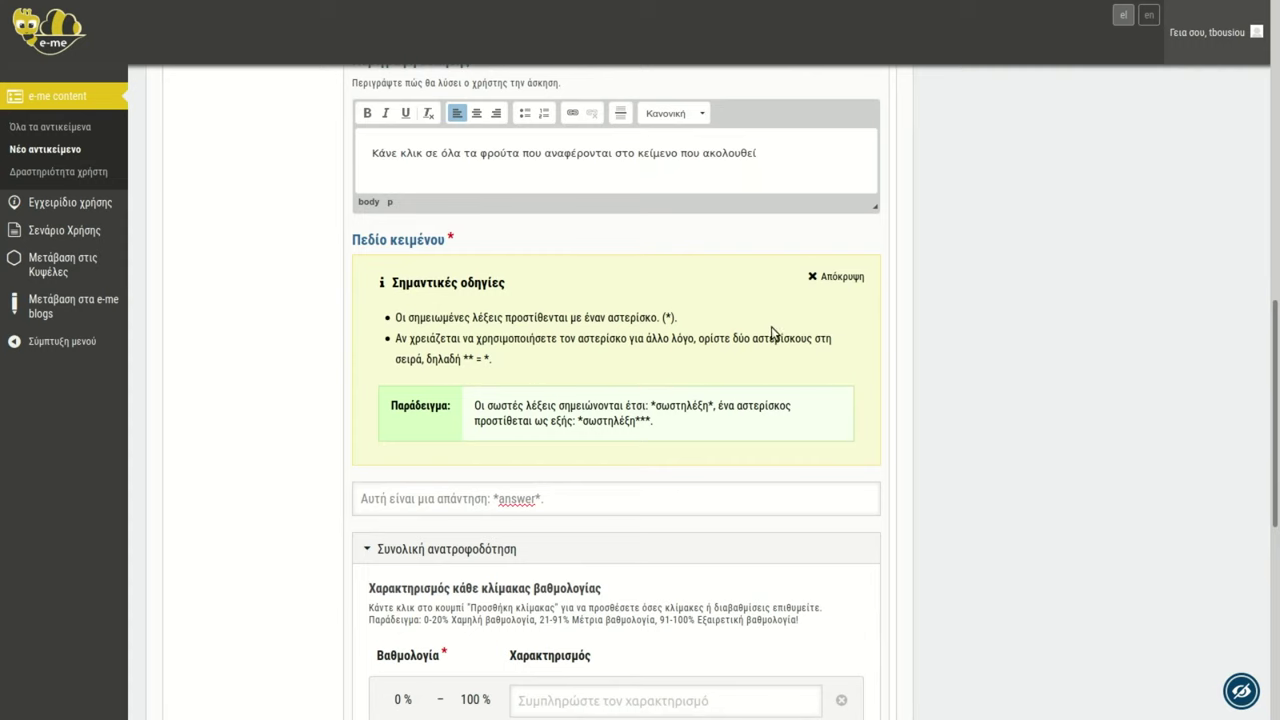
click(815, 281)
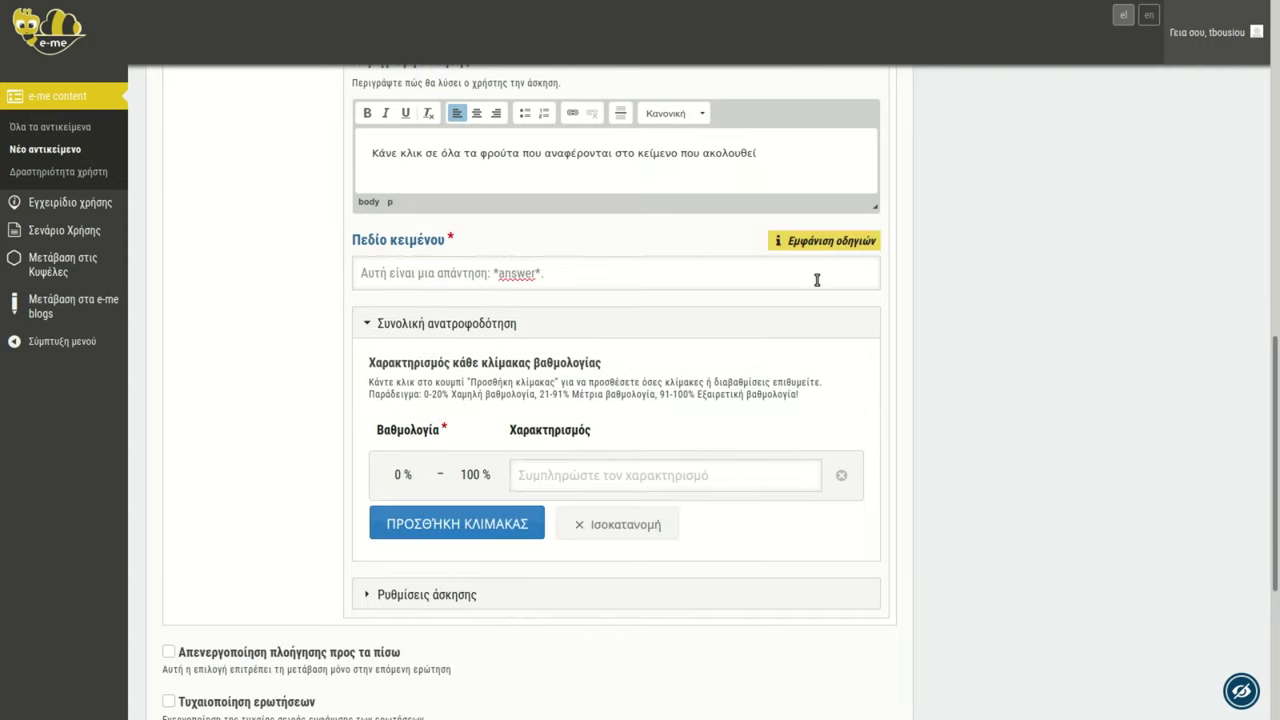
- Copy the "Mark the words" fruit paragraph from question-set-data.txt into the second question's Πεδίο κειμένου field
key(alt+Tab)
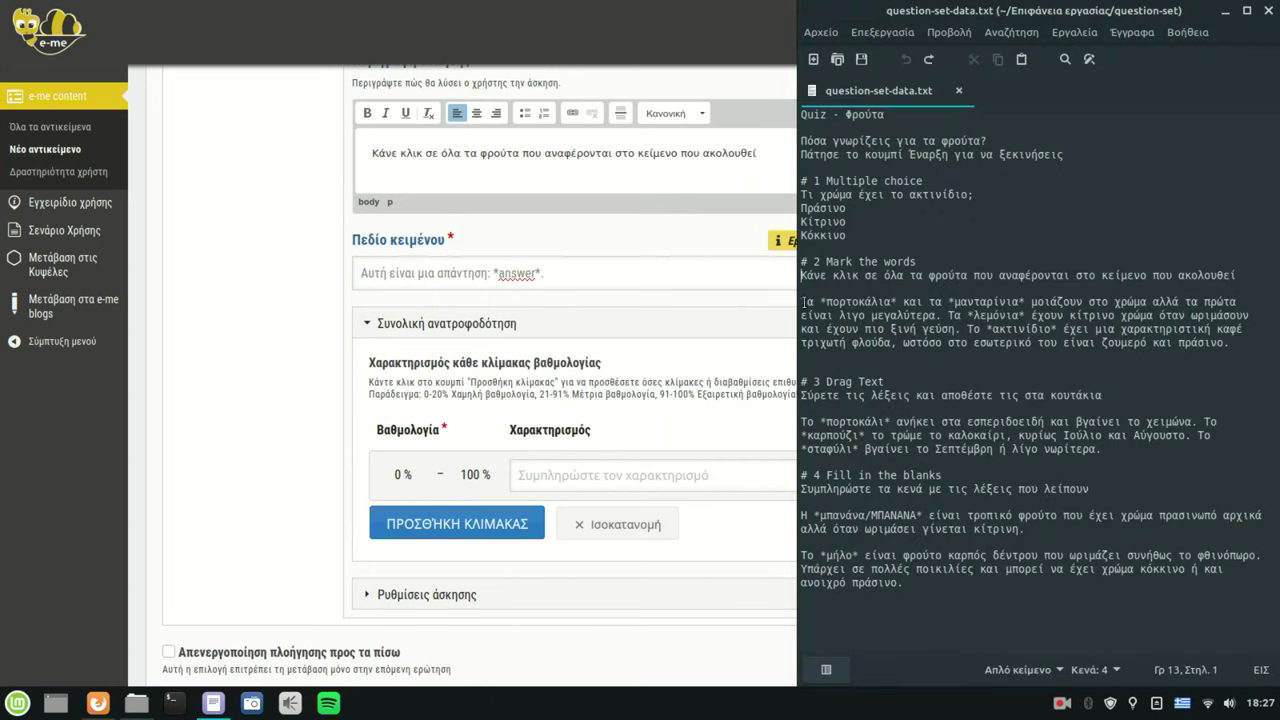
drag(803, 301, 1235, 342)
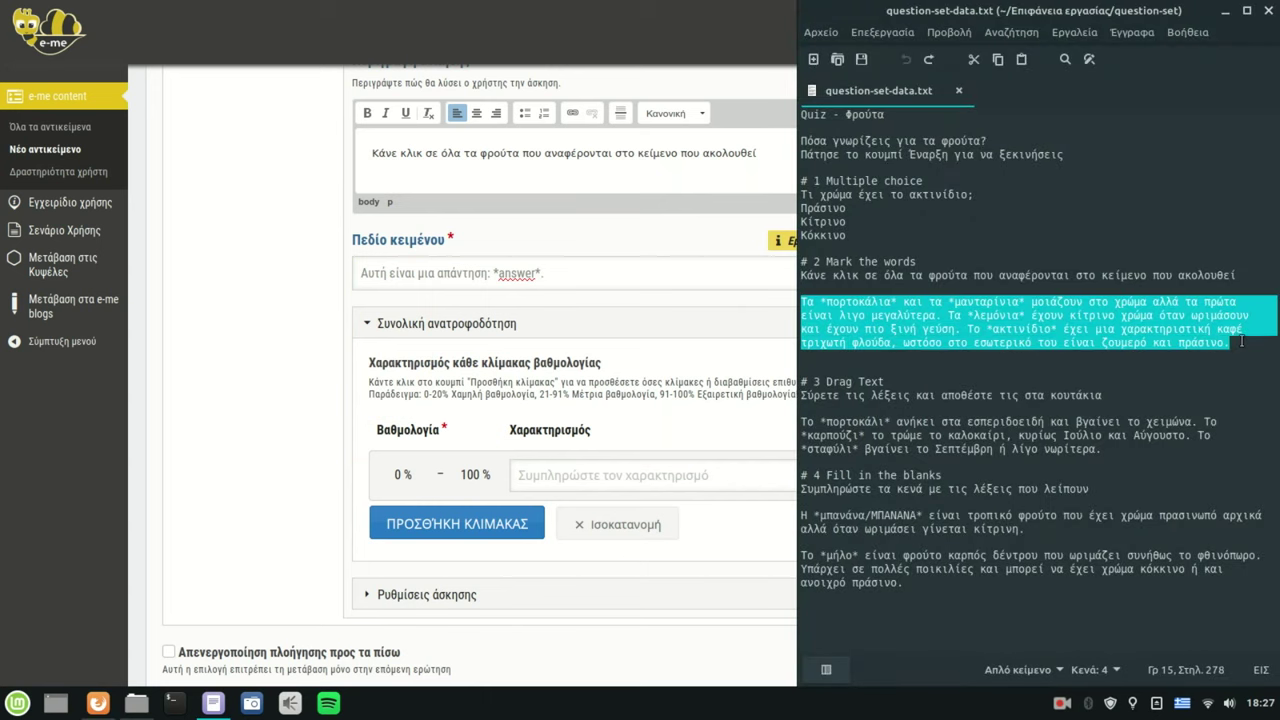
key(alt+Tab)
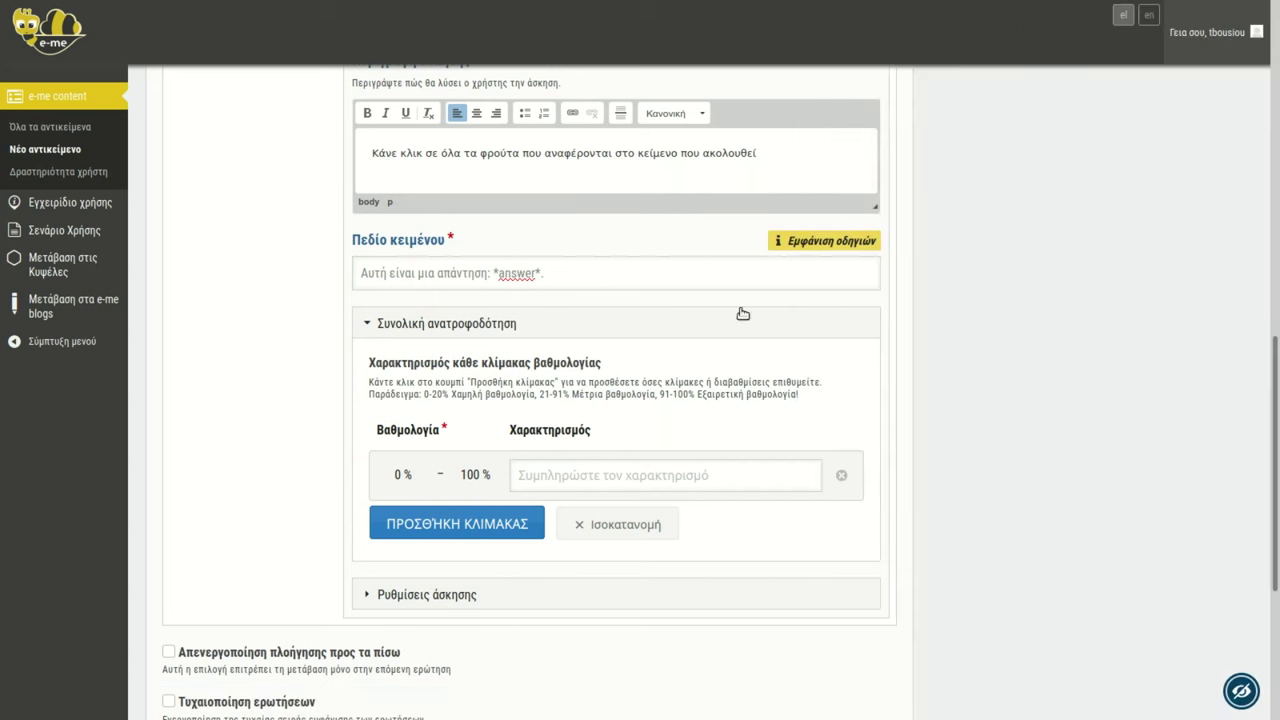
click(471, 277)
text(Τα *πορτοκάλια* και τα *μανταρίνια* μοιάζουν στο χρώμα αλλά τα πρώτα είναι λιγο μεγαλύτερα. Τα *λεμόνια* έχουν κίτρινο χρώμα όταν ωριμάσουν και έχουν πιο ξινή γεύση. Το *ακτινίδιο* έχει μια χαρακτηριστική καφέ τριχωτή φλούδα, ωστόσο στο εσωτερικό του είναι ζουμερό και πράσινο.)
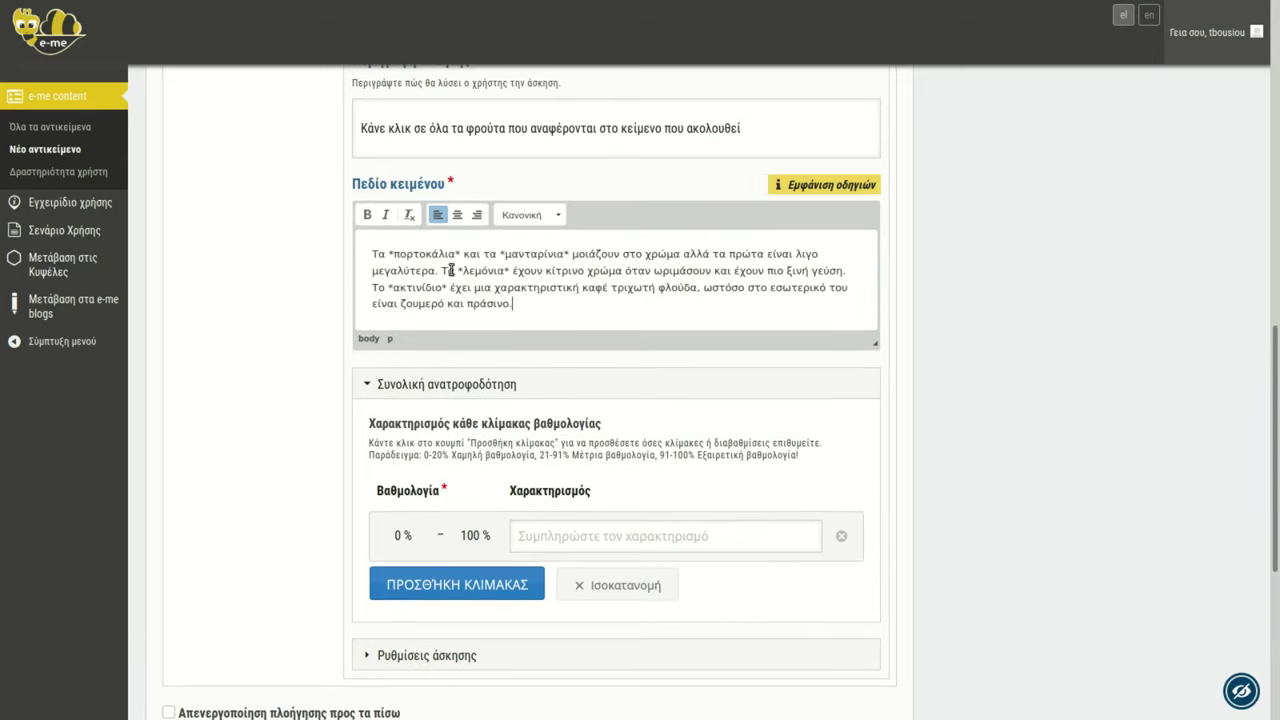
- Examine how "πορτοκάλια", "μανταρίνια" and "λεμόνια" are marked with asterisks in the second question's text
drag(463, 253, 391, 253)
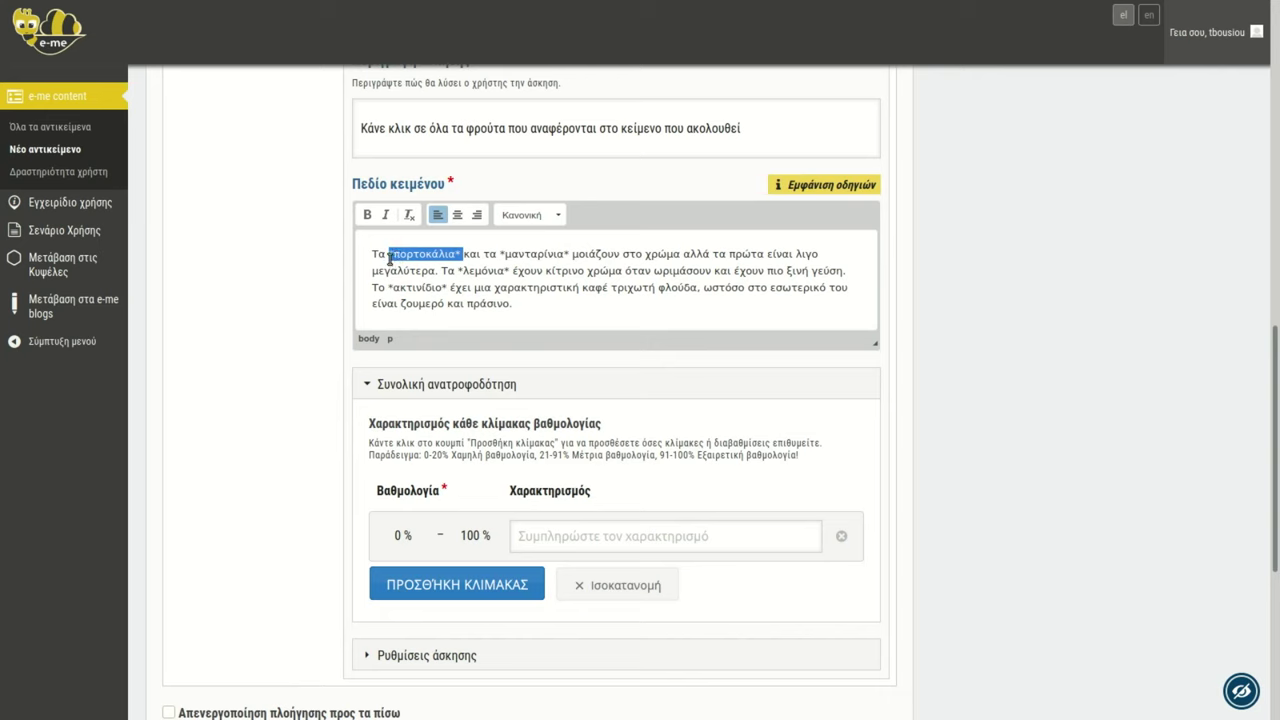
click(389, 255)
drag(463, 254, 566, 258)
click(454, 271)
drag(458, 270, 511, 271)
click(491, 272)
drag(469, 271, 456, 271)
click(487, 271)
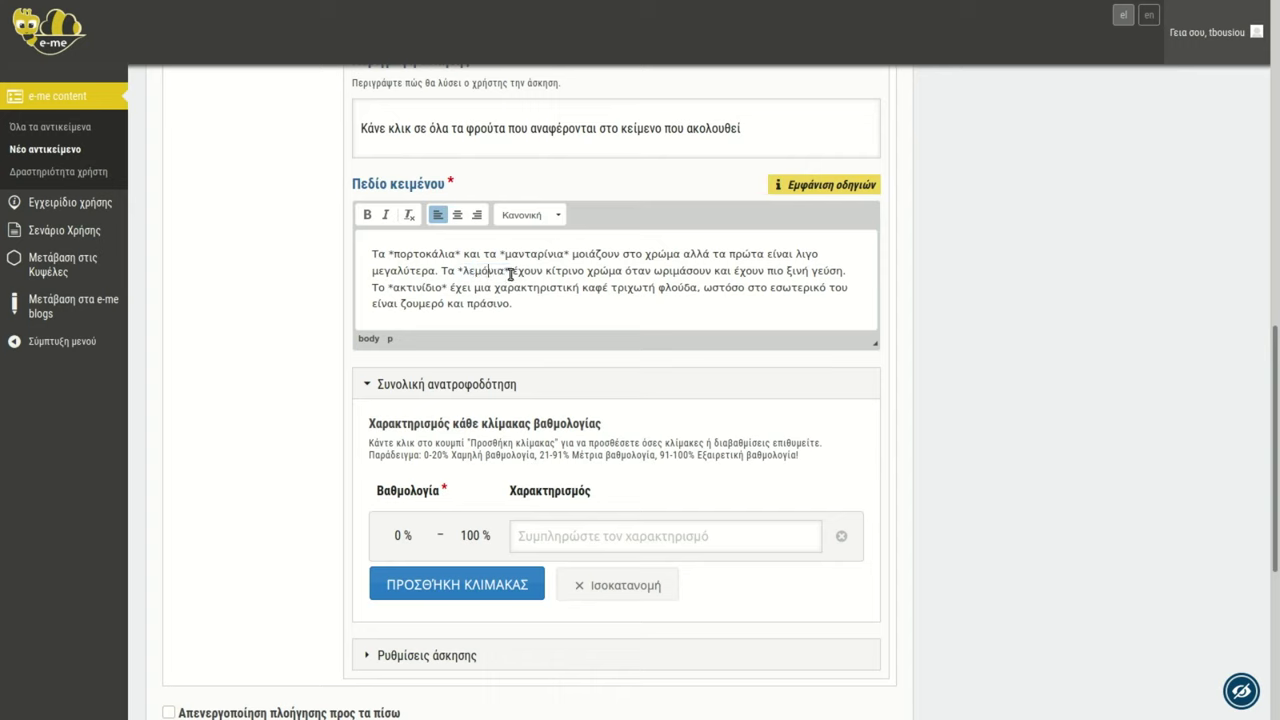
- Show the Πεδίο κειμένου instructions, read the rules on single and double asterisks, and hide them again
click(812, 188)
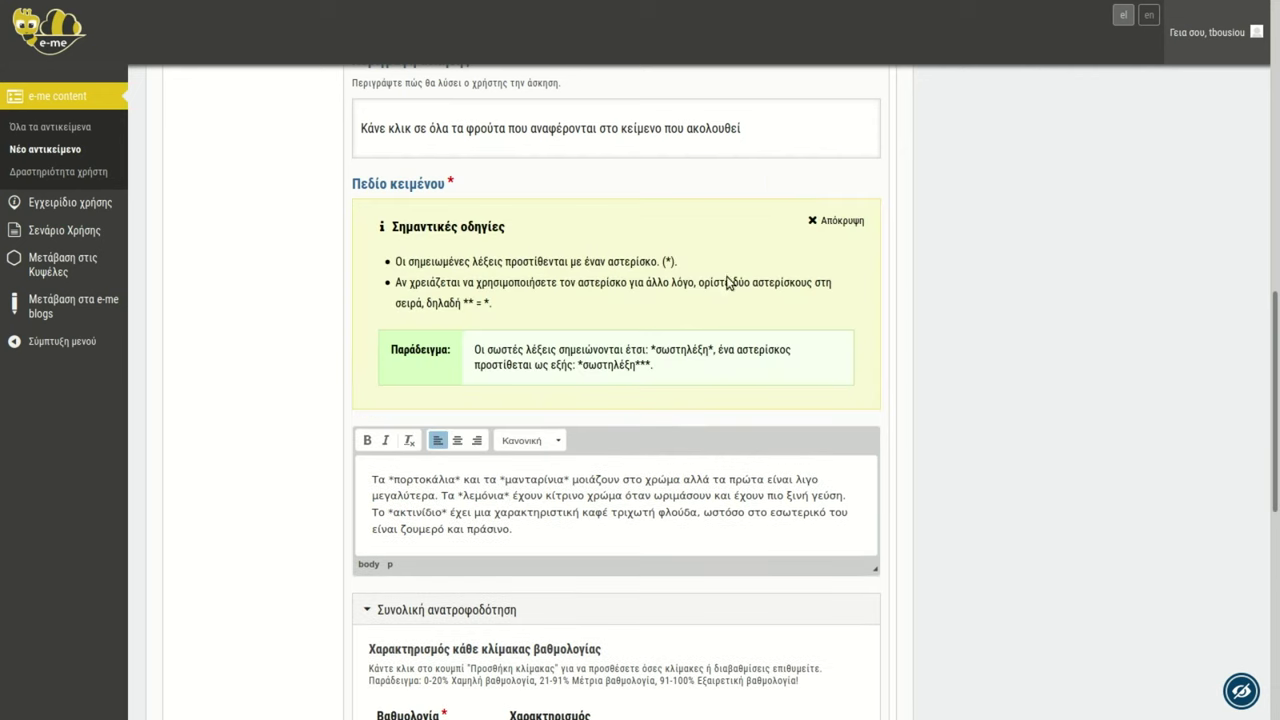
drag(444, 263, 698, 272)
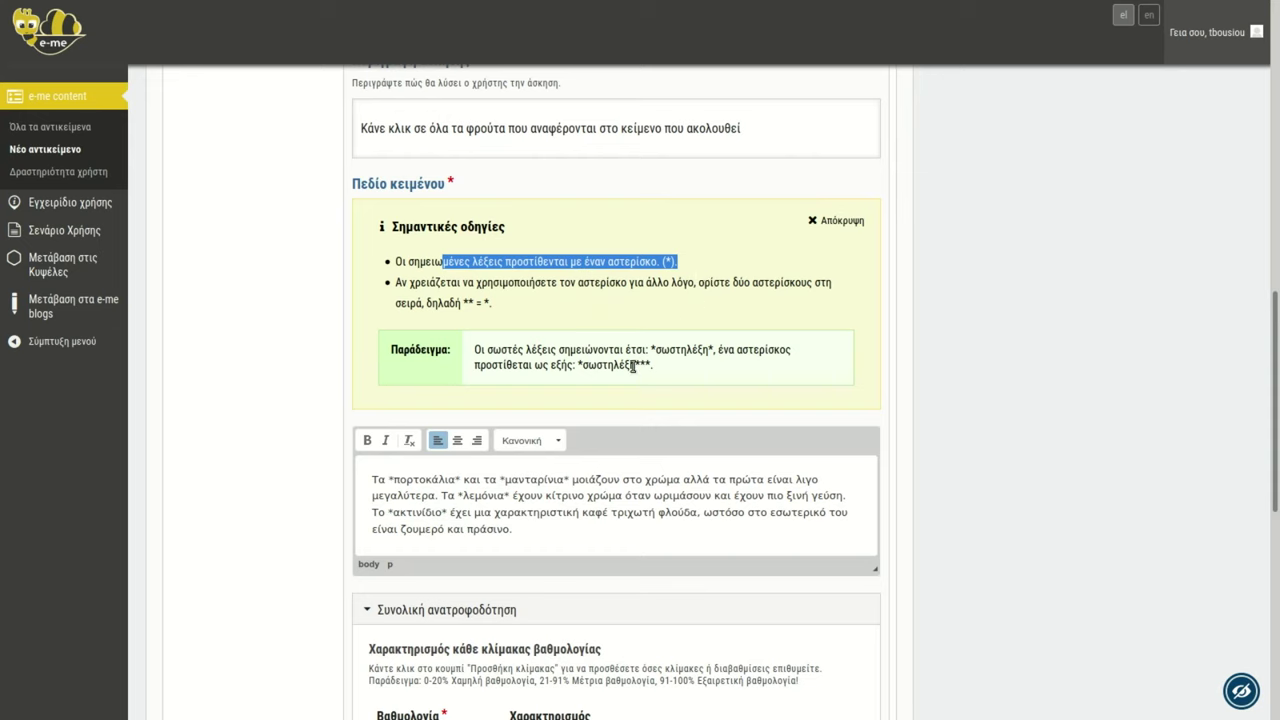
click(464, 302)
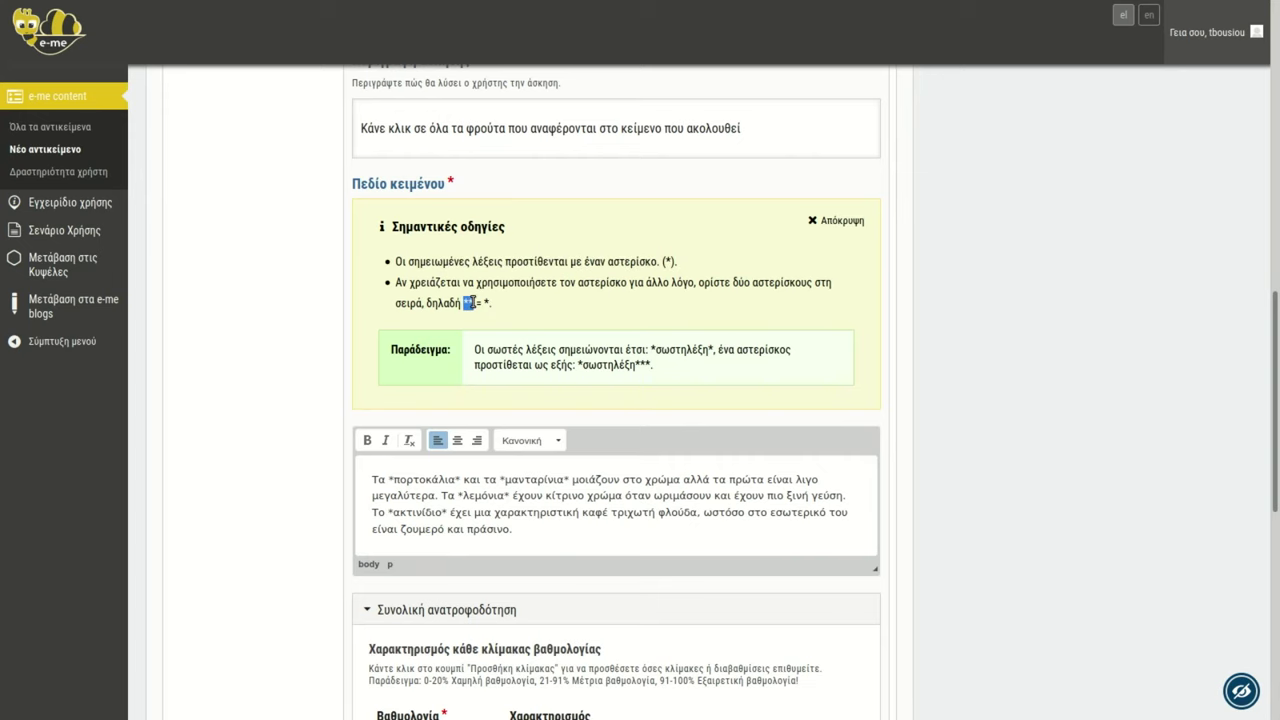
click(834, 222)
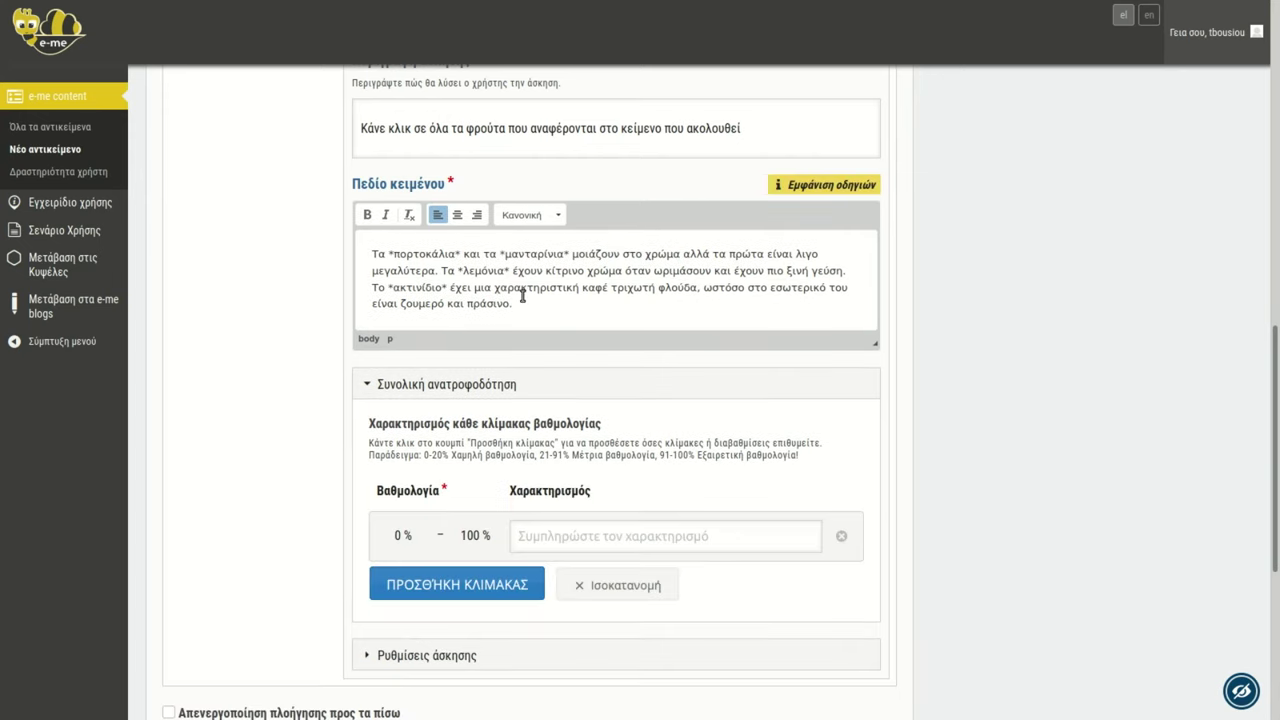
- Recheck the asterisks around the word "πορτοκάλια" in the second question's text
scroll(513, 290, down, 1)
scroll(511, 340, up, 2)
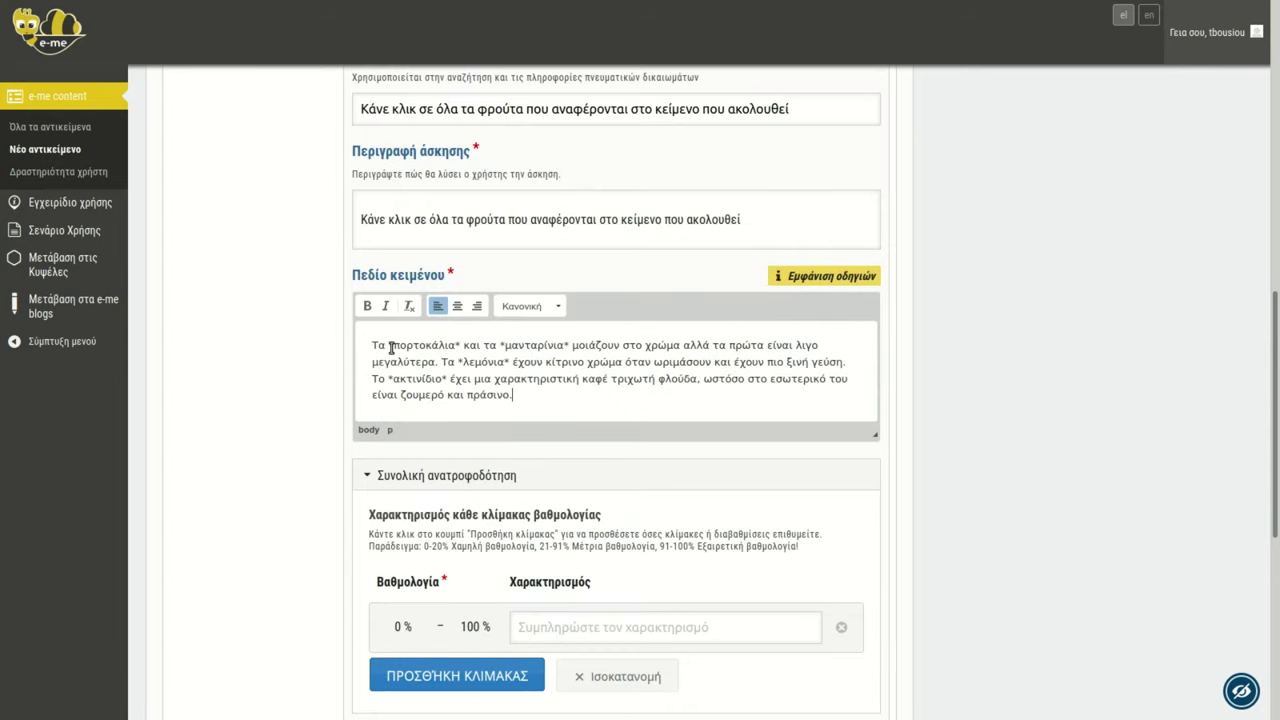
drag(390, 346, 464, 350)
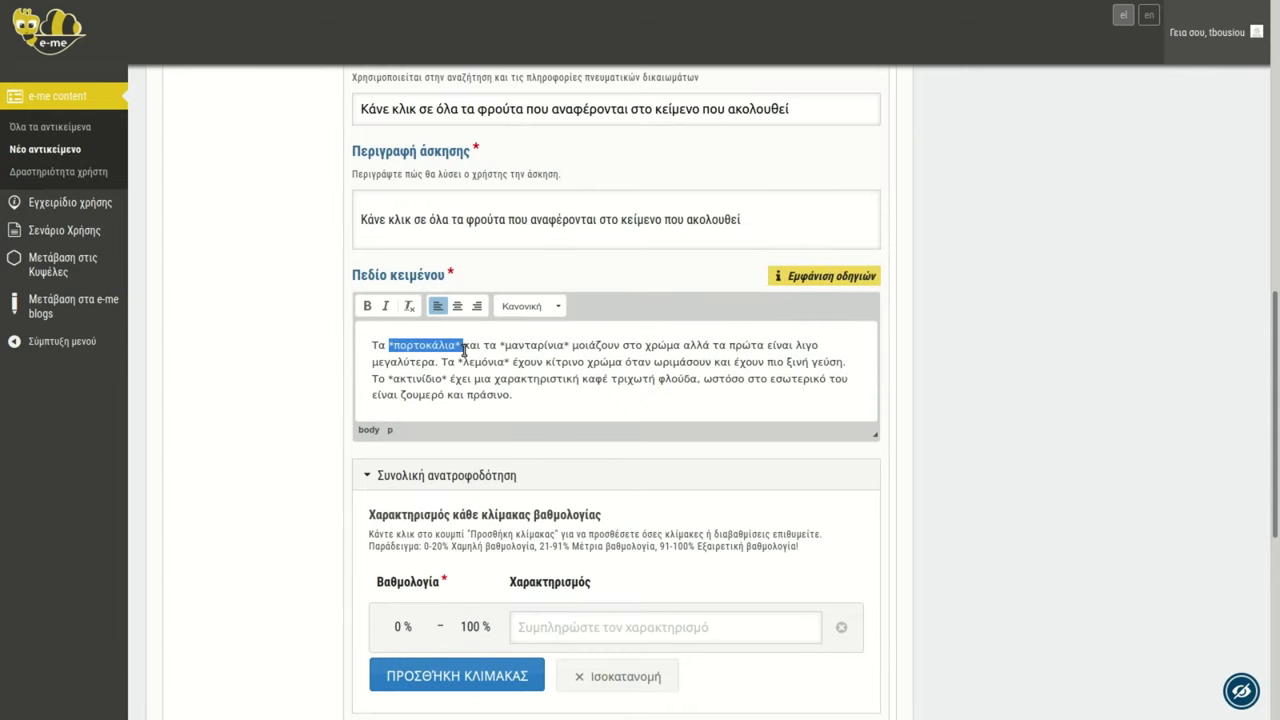
click(654, 380)
drag(464, 346, 393, 348)
click(388, 348)
- Save the updated quiz and go to its second question in the preview
scroll(768, 362, up, 8)
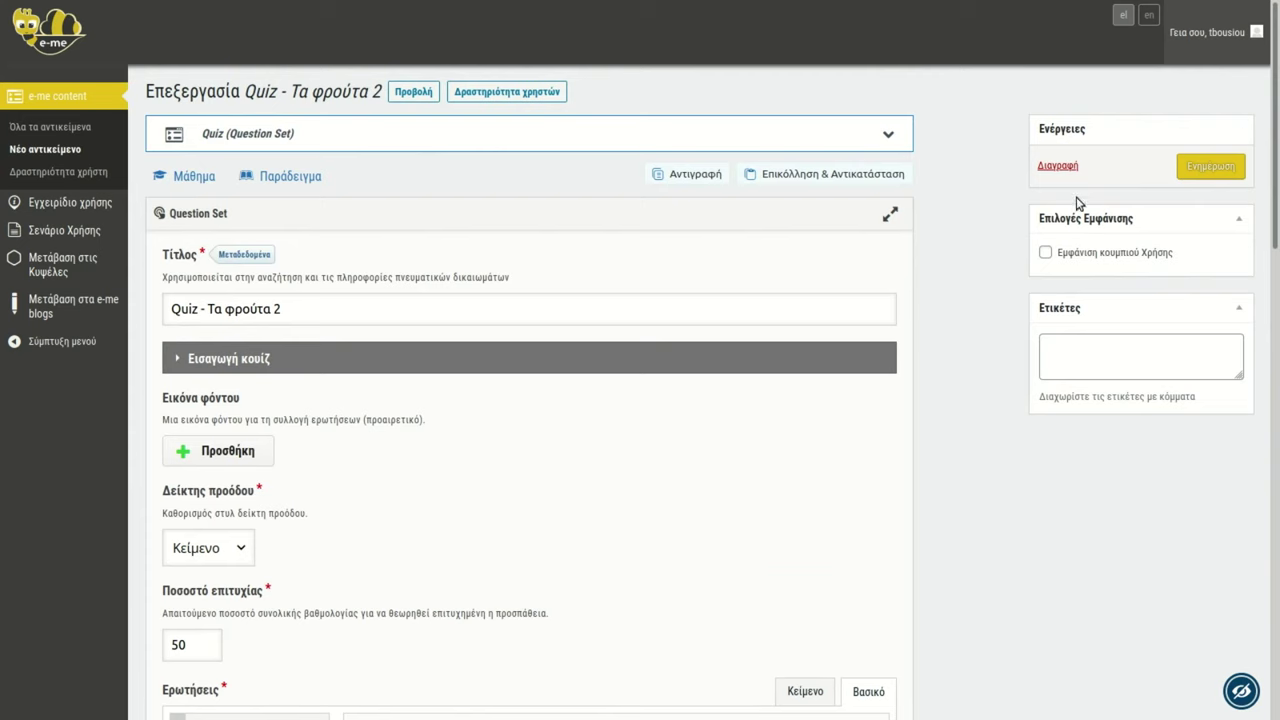
click(1207, 176)
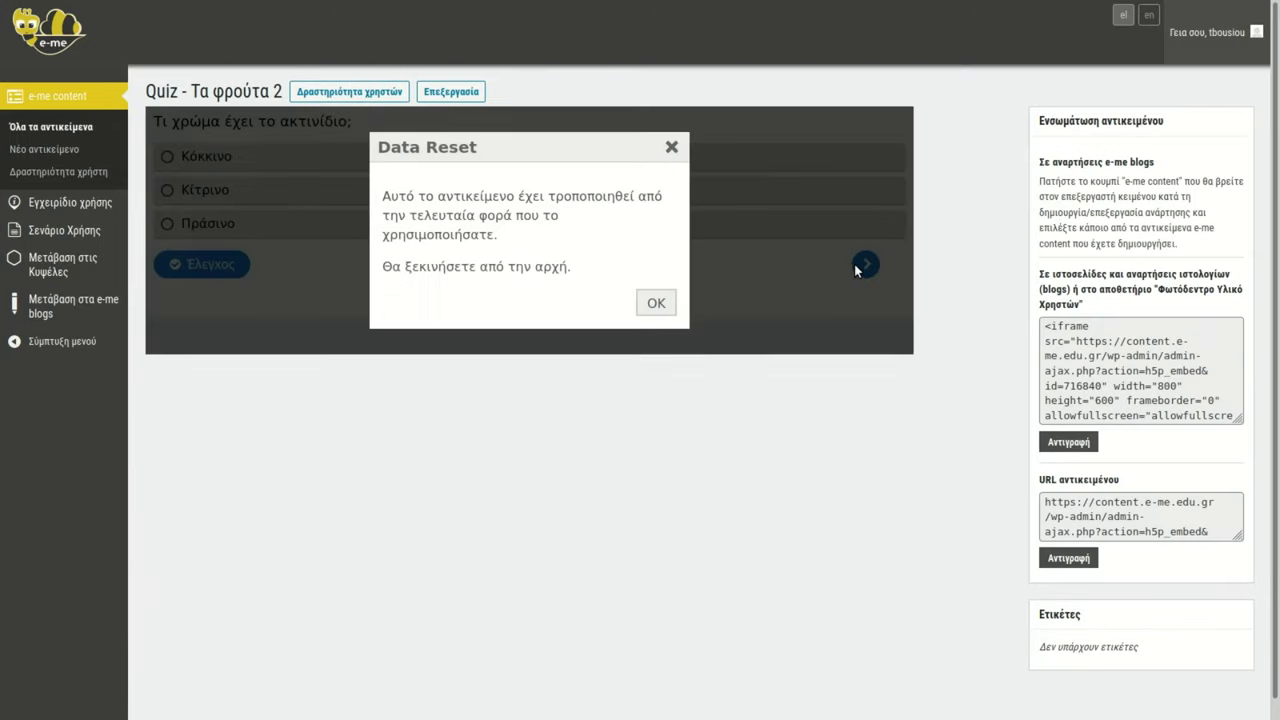
click(655, 310)
click(866, 264)
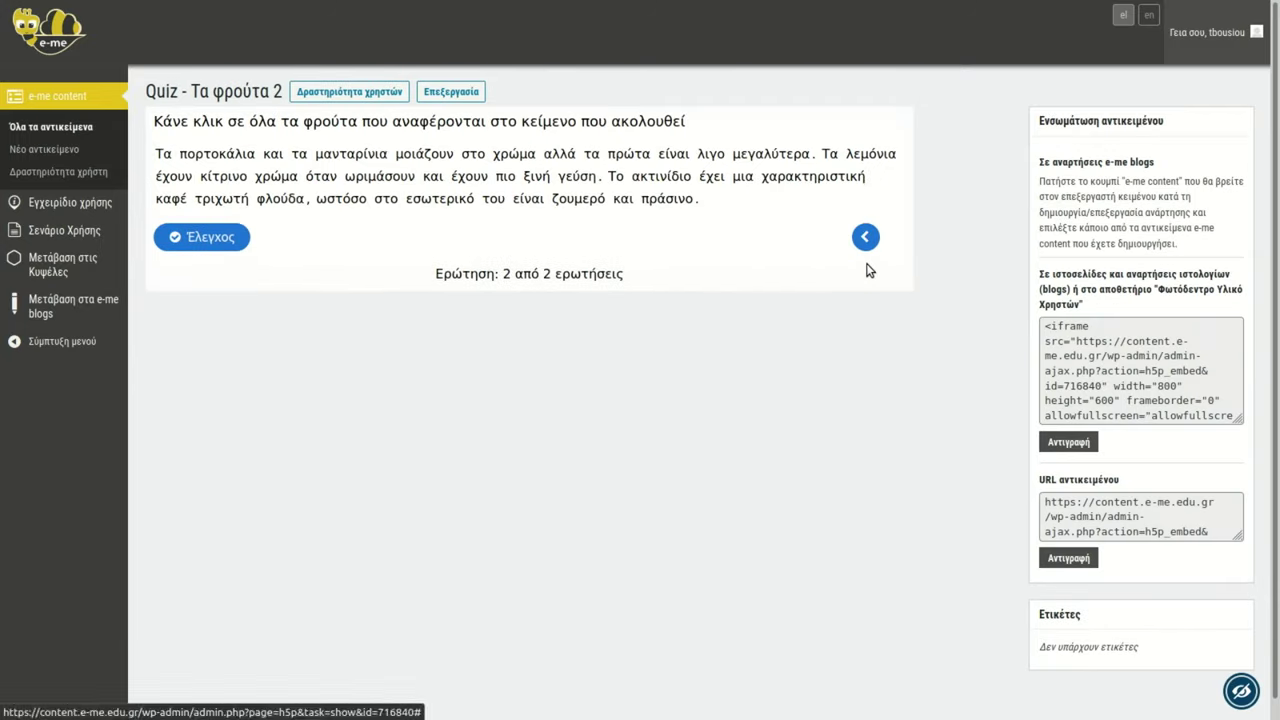
- Test the second question by marking "πορτοκάλια", "μανταρίνια", "λεμόνια" and "ακτινίδιο" and checking the answer
click(242, 157)
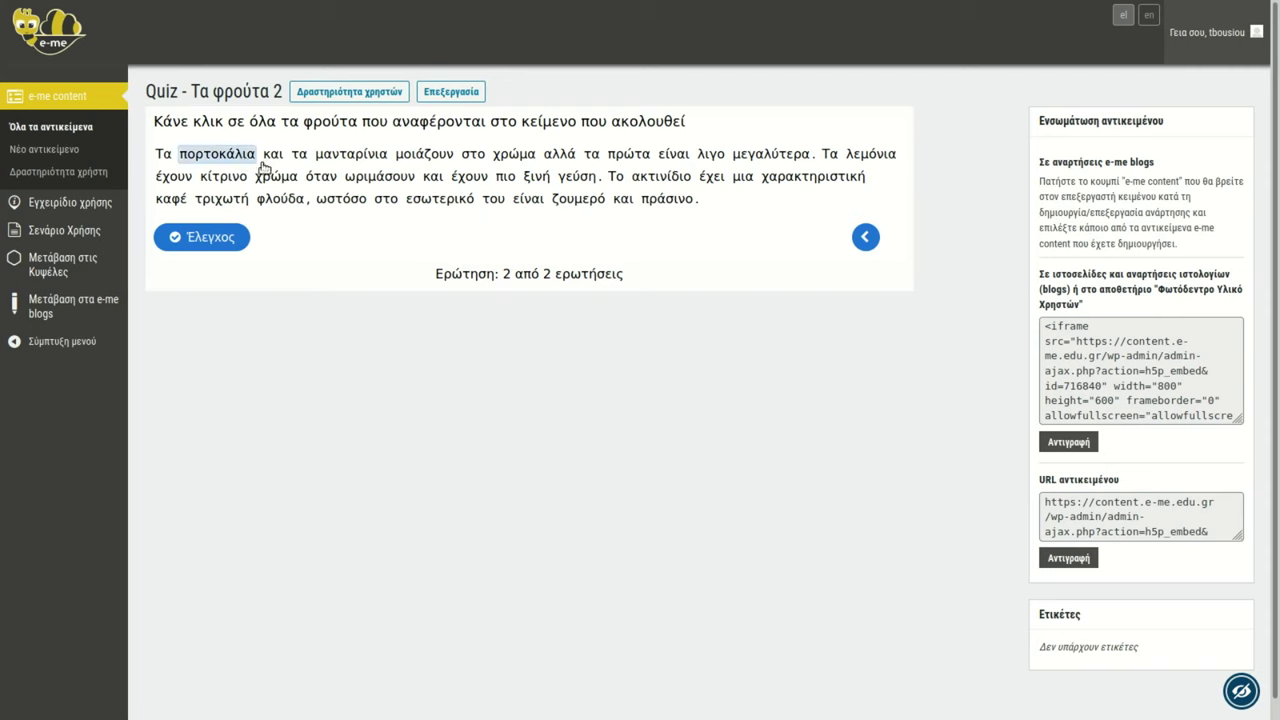
click(350, 155)
click(870, 155)
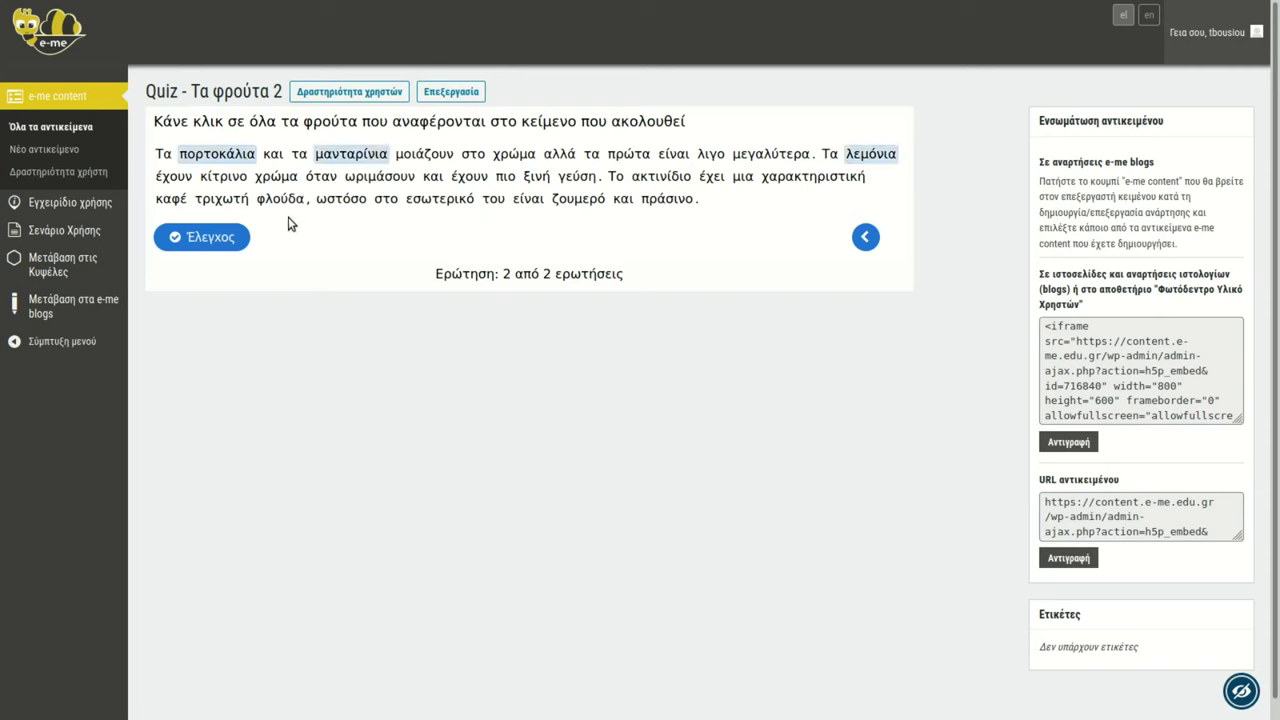
click(640, 184)
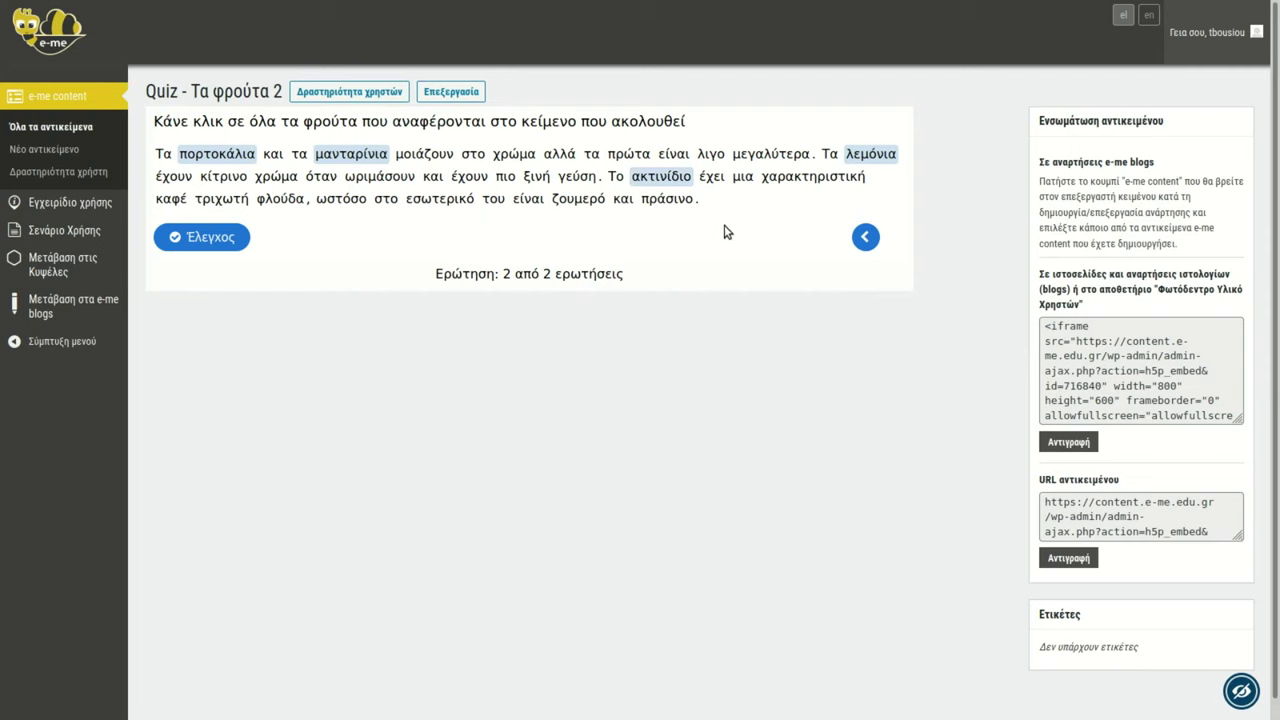
click(224, 244)
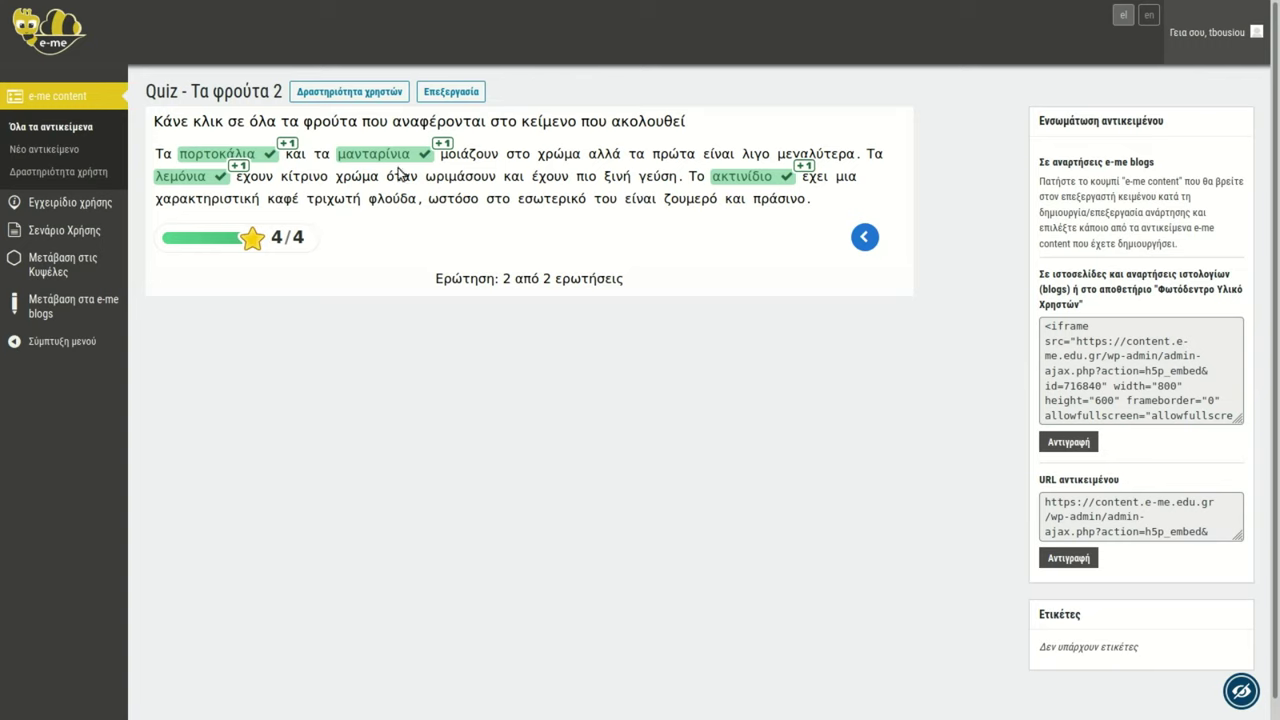
- Select "Πράσινο" for the first question in the preview, and reopen the quiz for editing
click(865, 237)
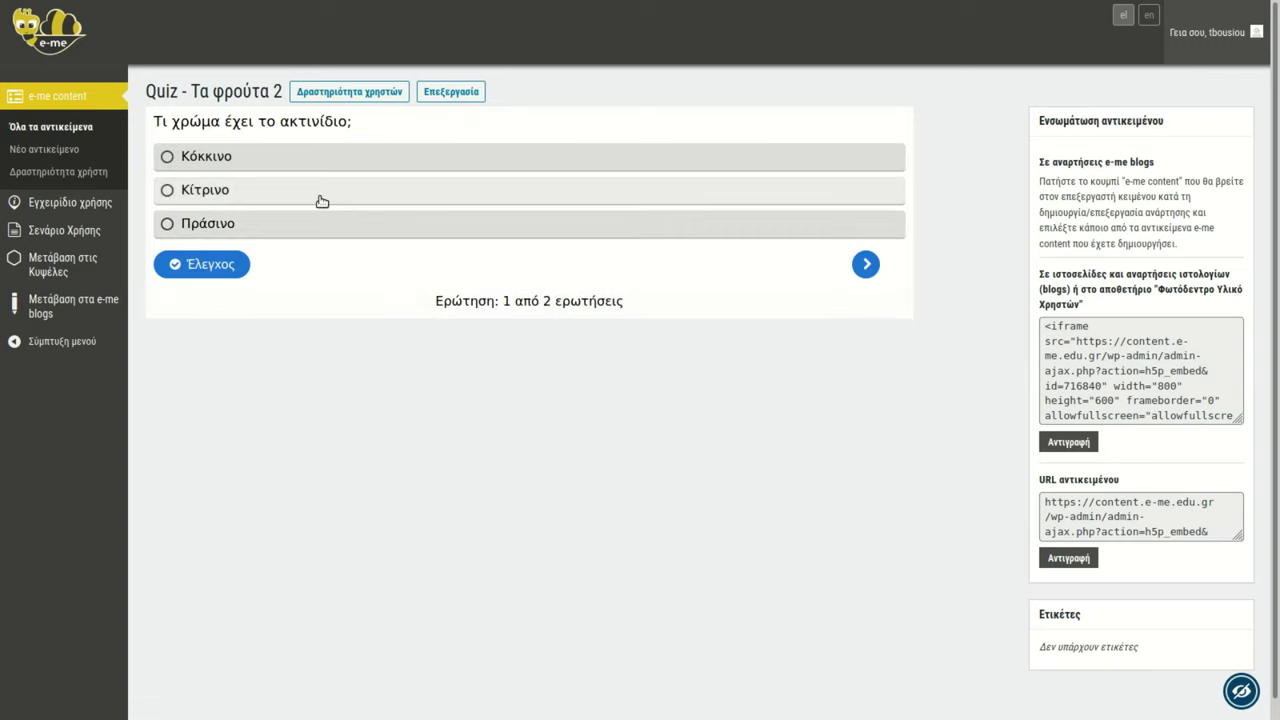
click(314, 226)
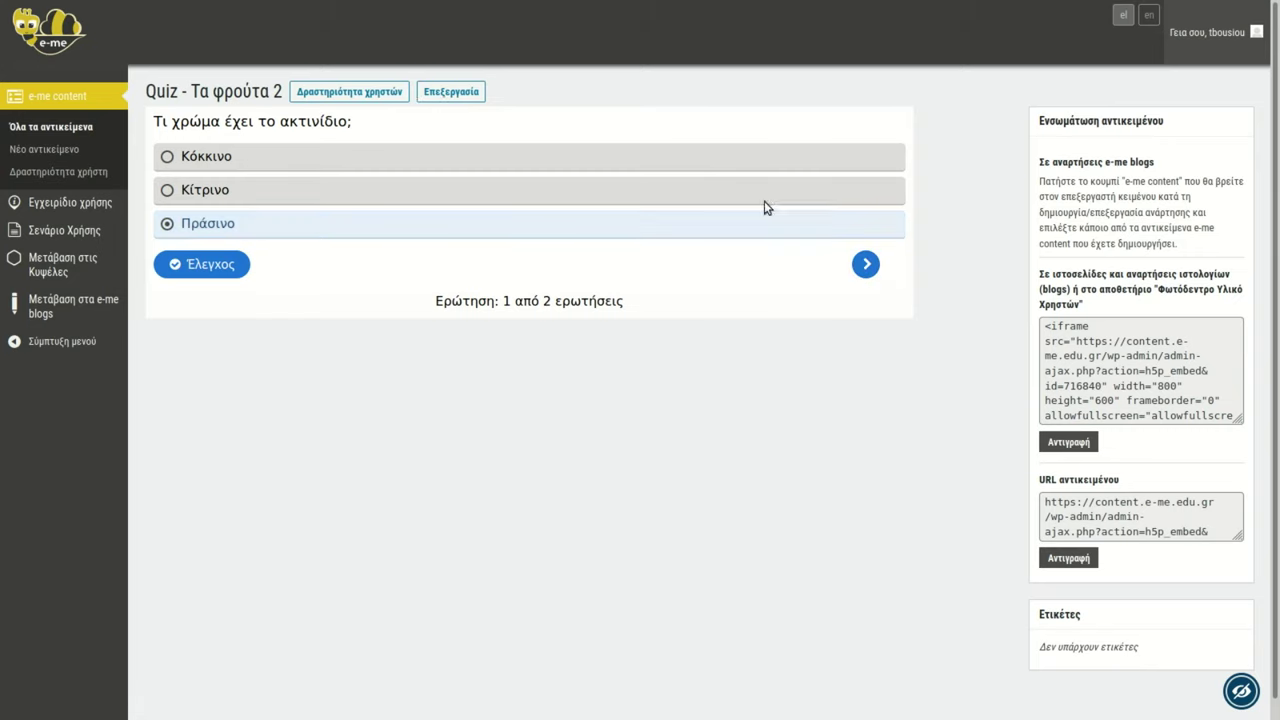
click(451, 93)
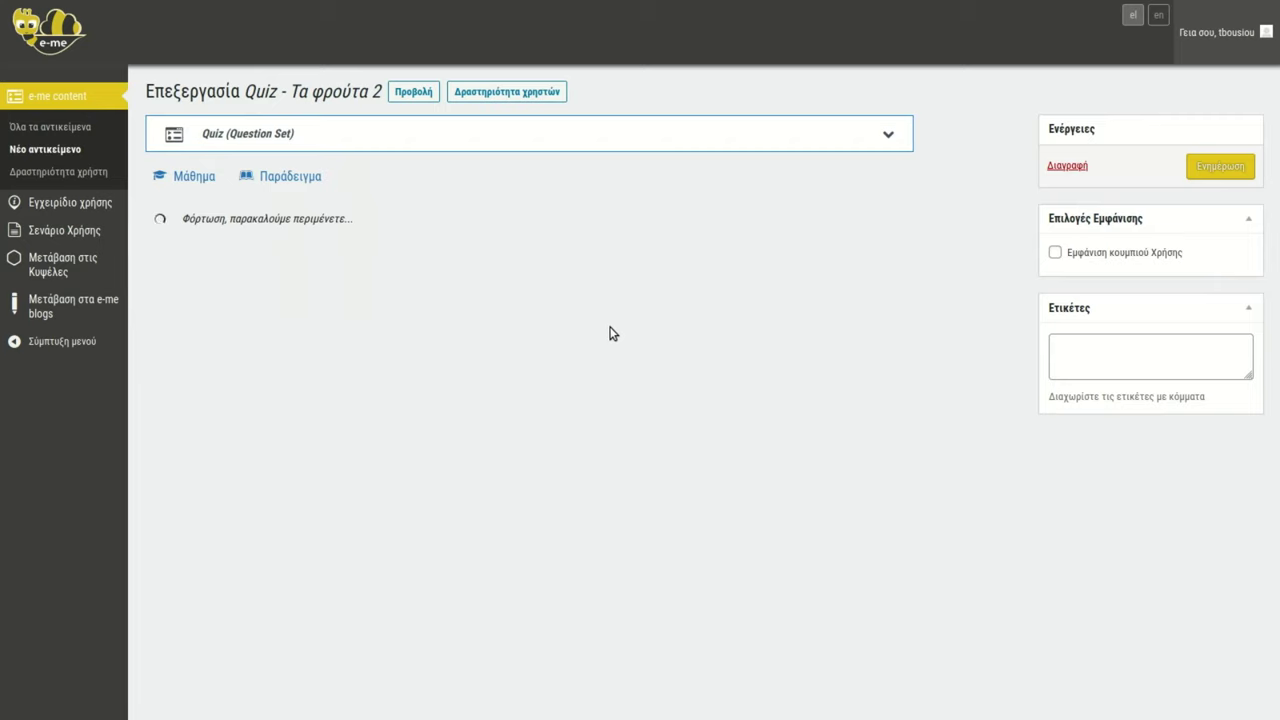
- Add a third question with the question type Drag Text, copying its instruction line from question-set-data.txt
scroll(385, 360, down, 3)
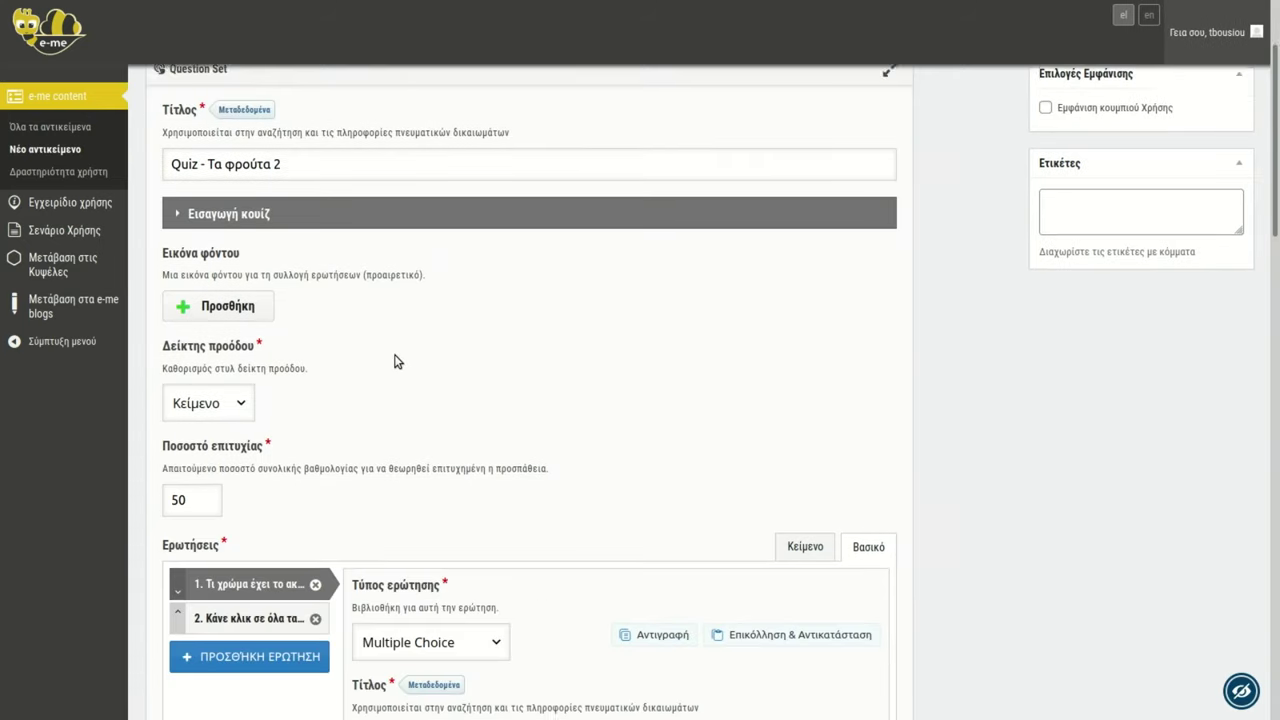
scroll(393, 343, down, 1)
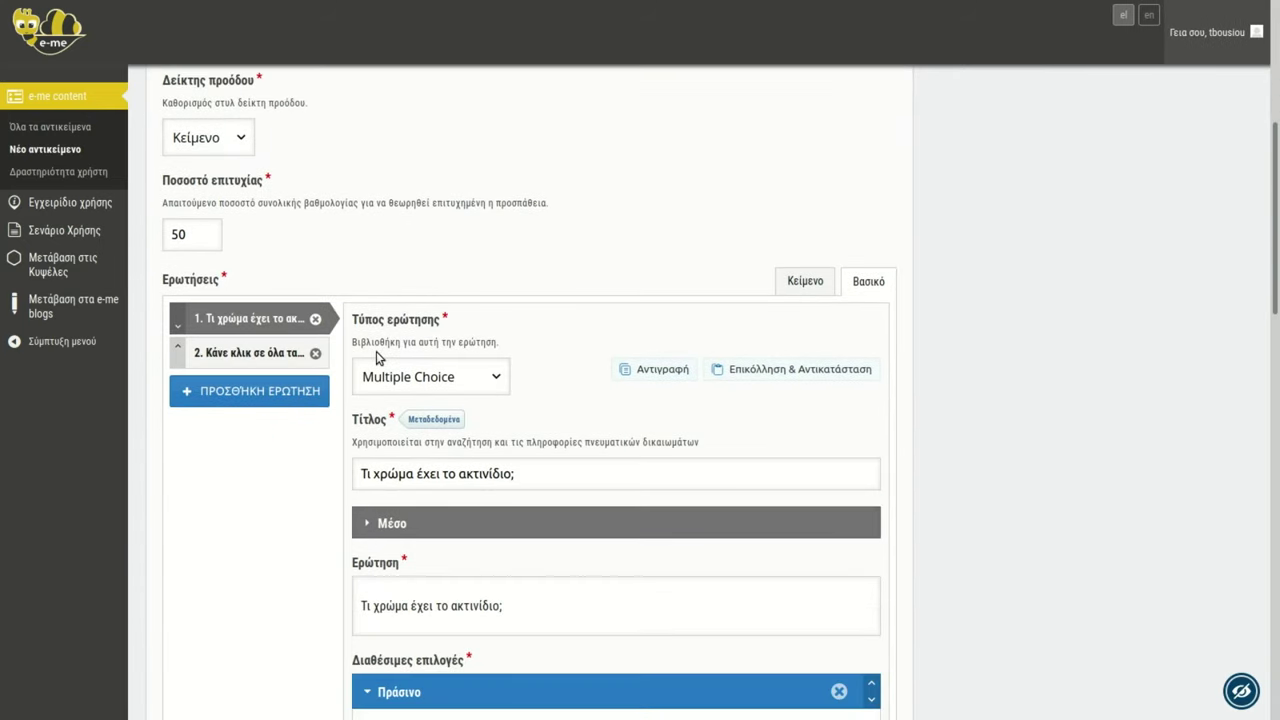
click(286, 392)
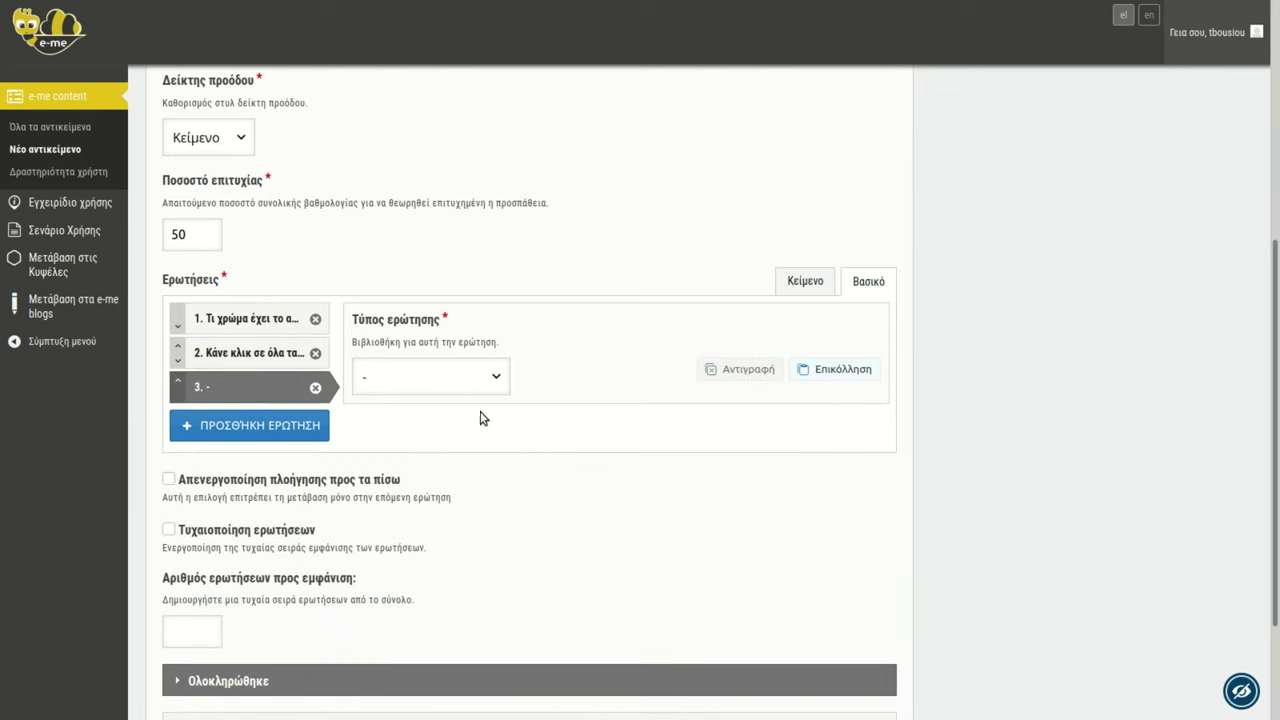
key(alt+Tab)
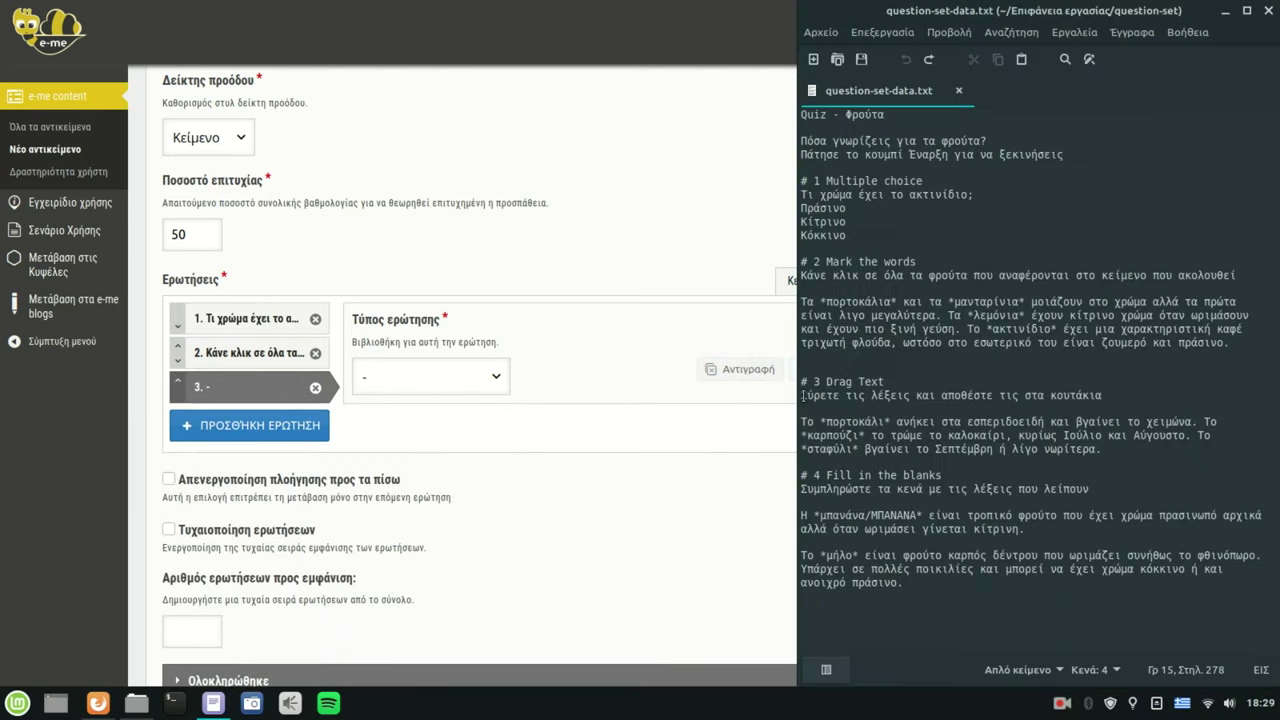
triple_click(826, 398)
key(ctrl+c)
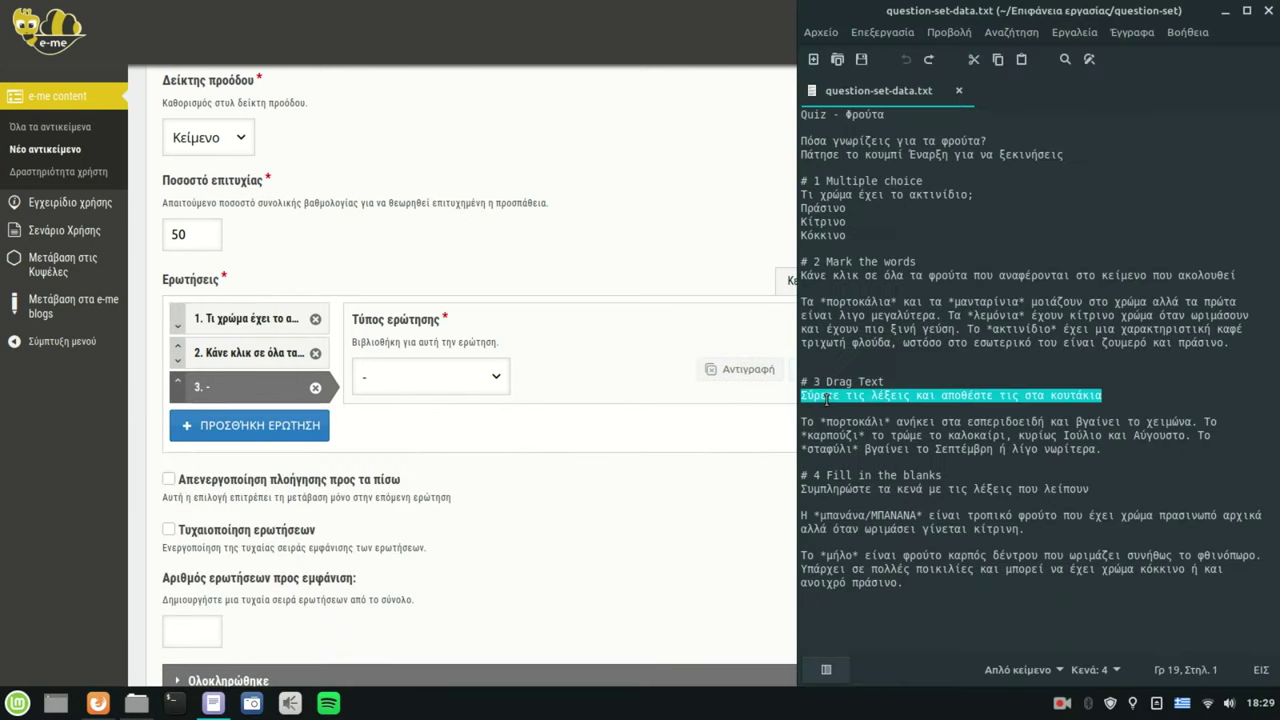
click(472, 378)
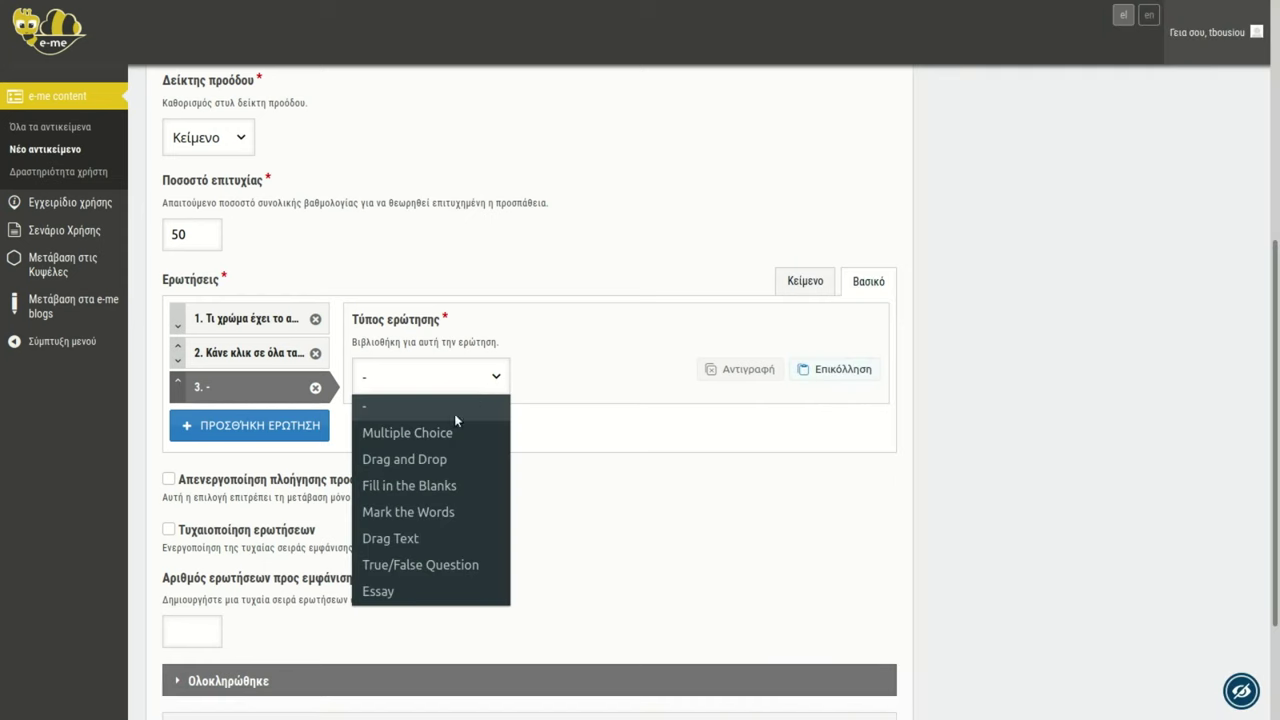
click(421, 530)
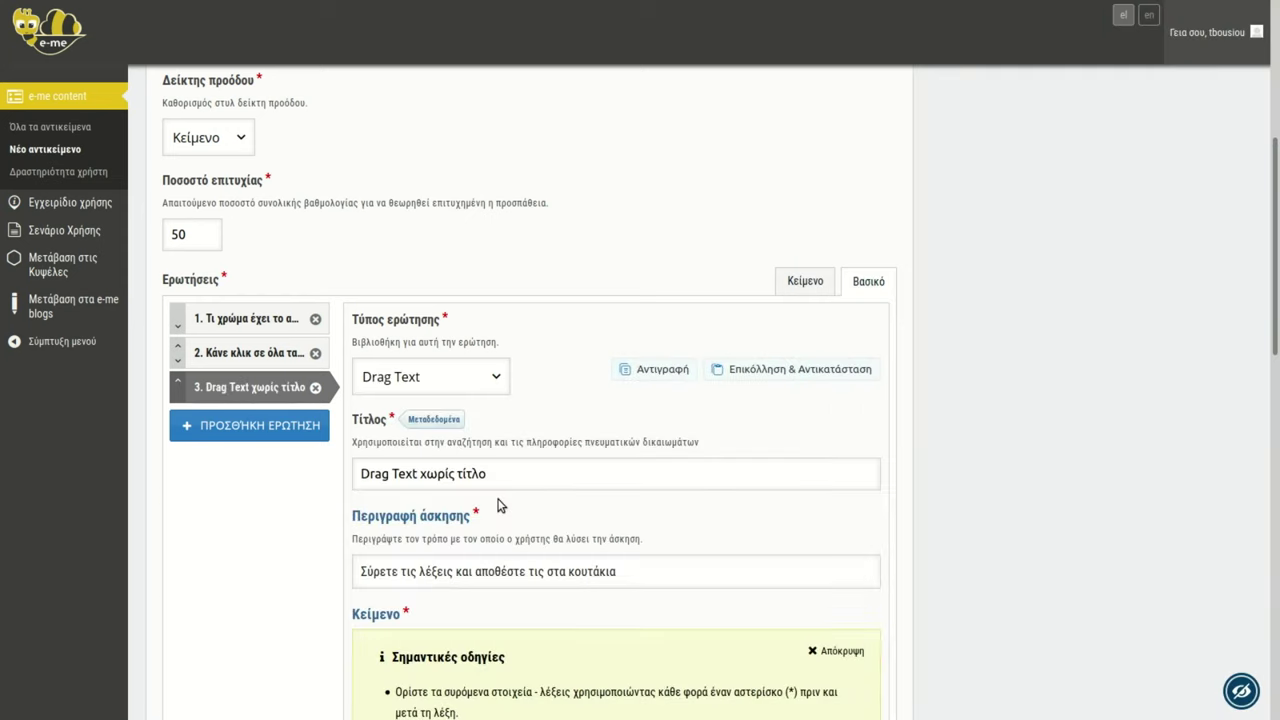
- Title the third question "Σύρετε τις λέξεις και αποθέστε τις στα κουτάκια" and open its task description for editing
scroll(444, 396, down, 1)
triple_click(425, 383)
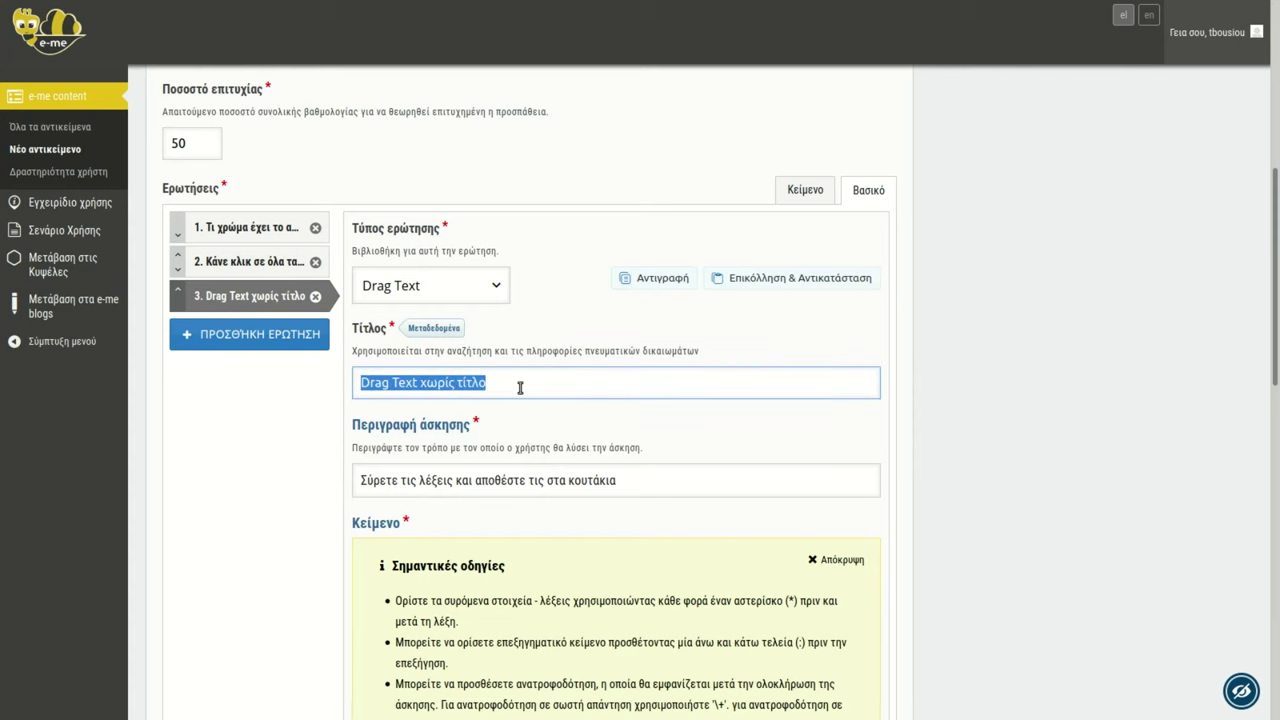
key(ctrl+v)
key(alt+Tab)
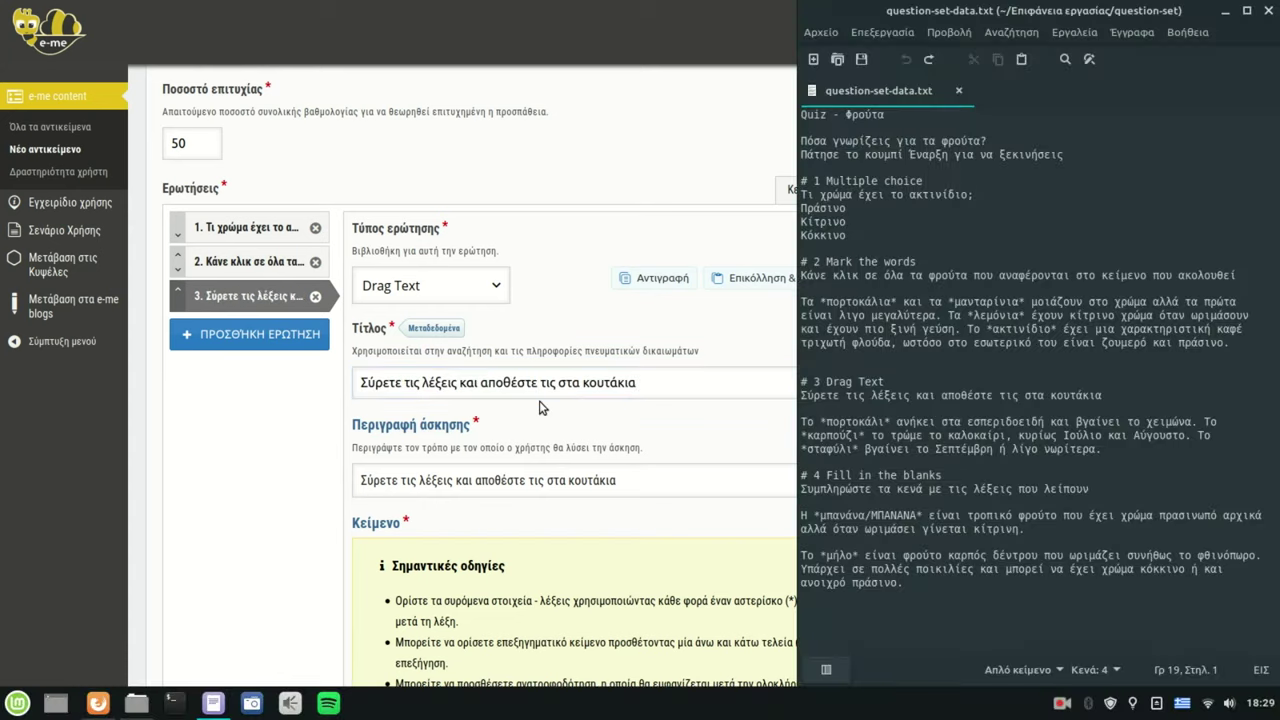
key(alt+Tab)
click(414, 484)
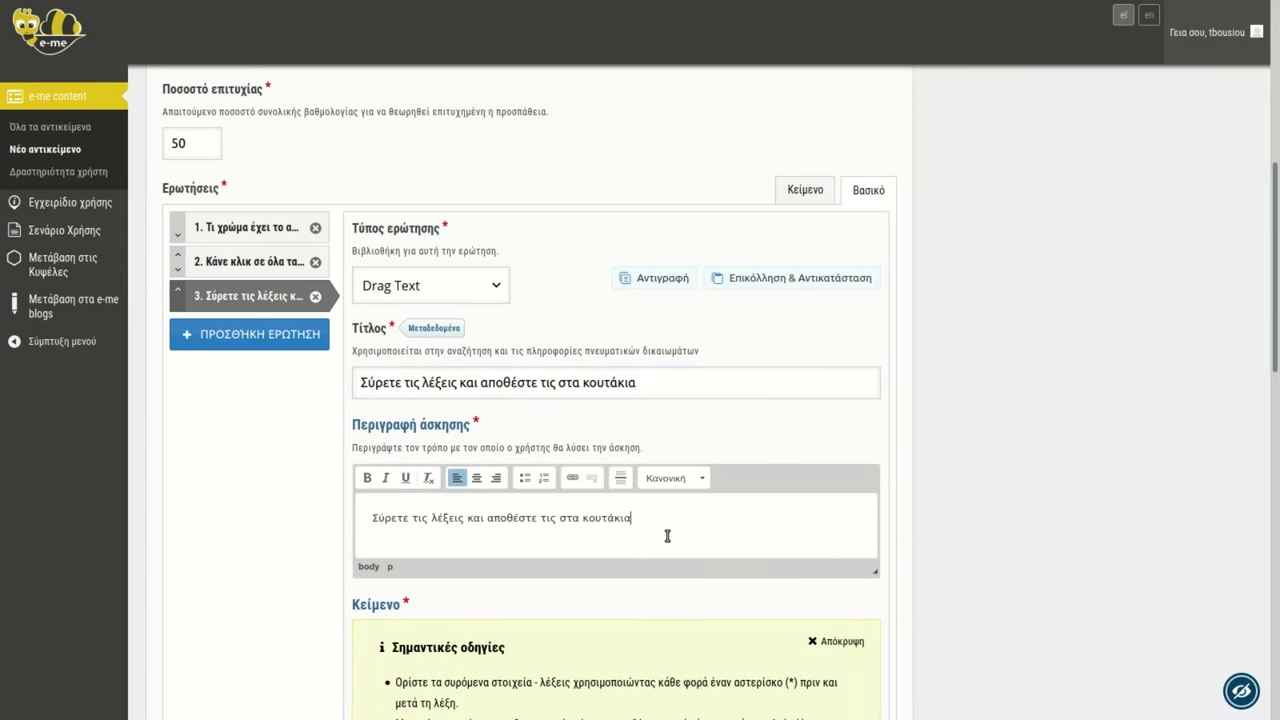
- Read the instructions and example for marking draggable words in the third question's Κείμενο field
scroll(283, 430, down, 3)
scroll(283, 430, down, 2)
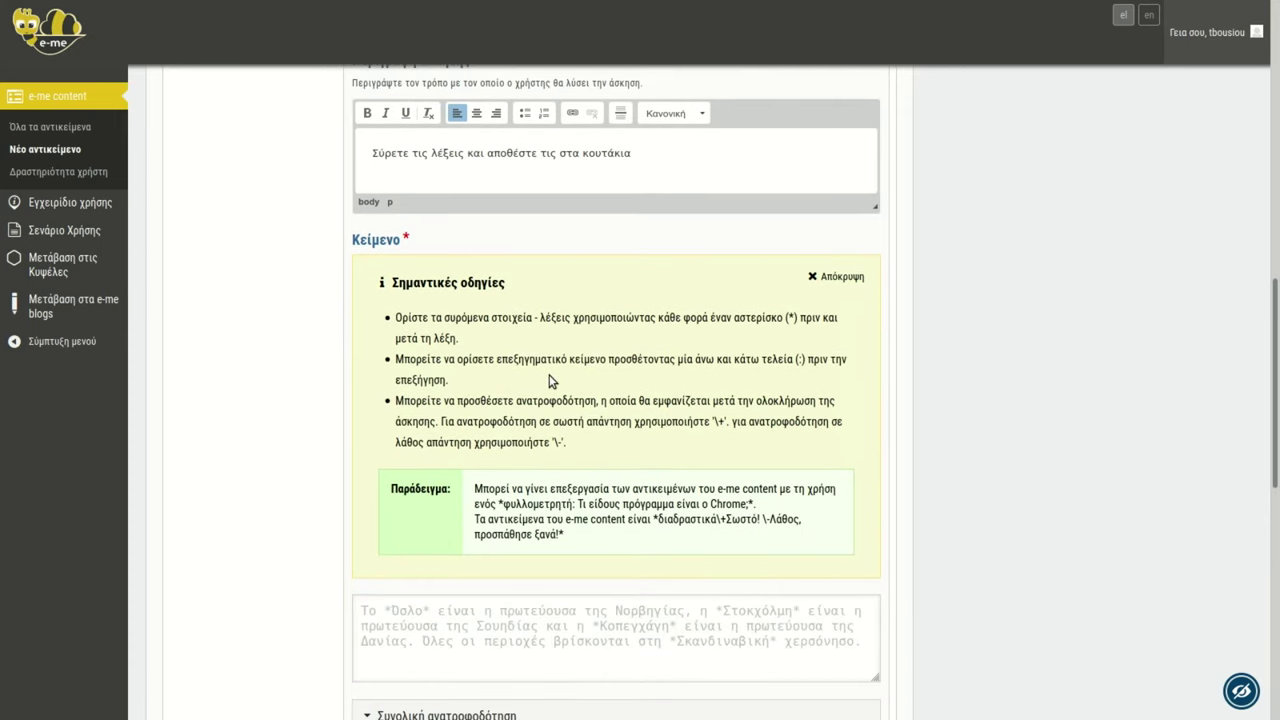
scroll(545, 372, down, 1)
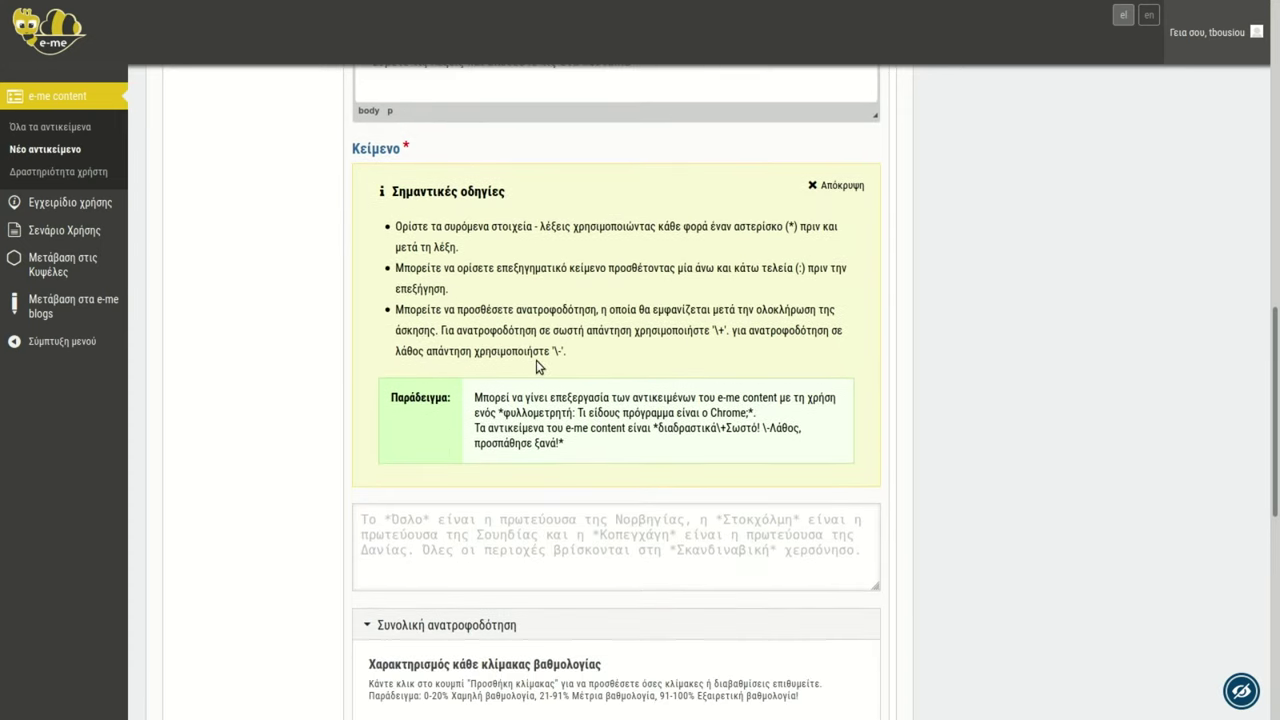
scroll(540, 367, up, 1)
scroll(540, 378, down, 1)
- Hide the Κείμενο instructions and fill the field with the Drag Text paragraph from question-set-data.txt, beginning "Το *πορτοκάλι* ανήκει στα εσπεριδοειδή"
key(alt+Tab)
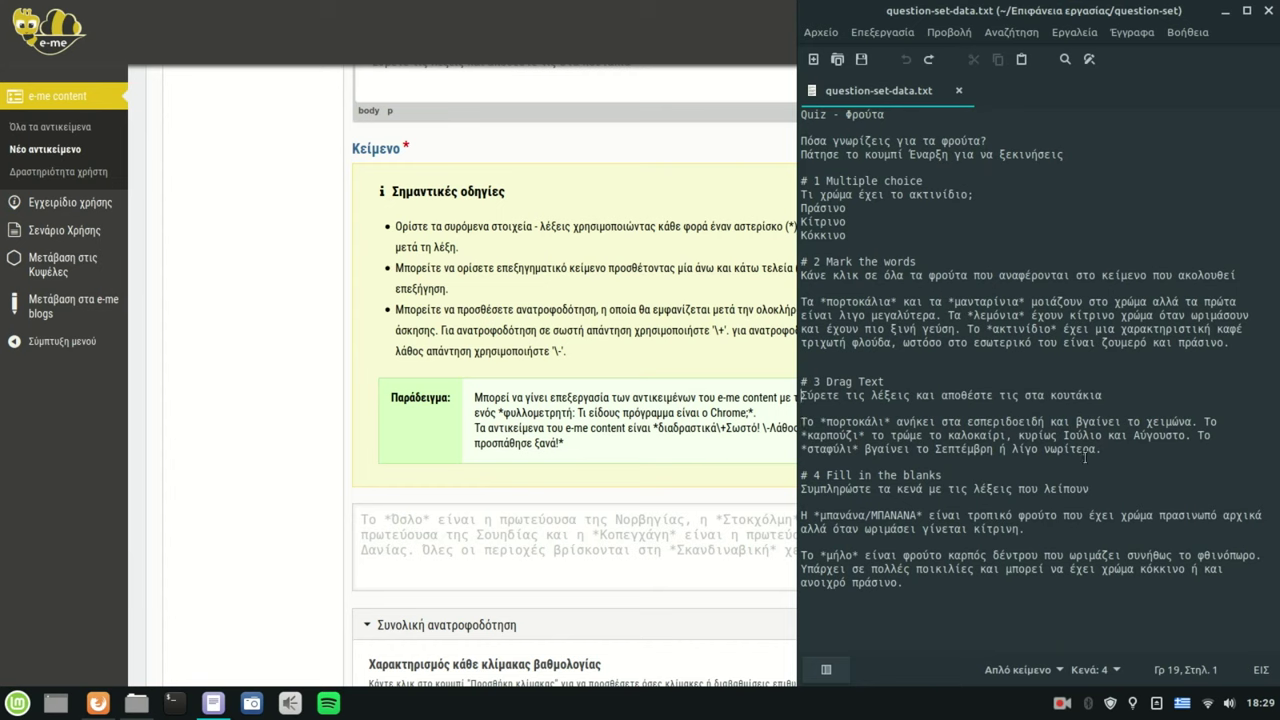
drag(1101, 450, 797, 420)
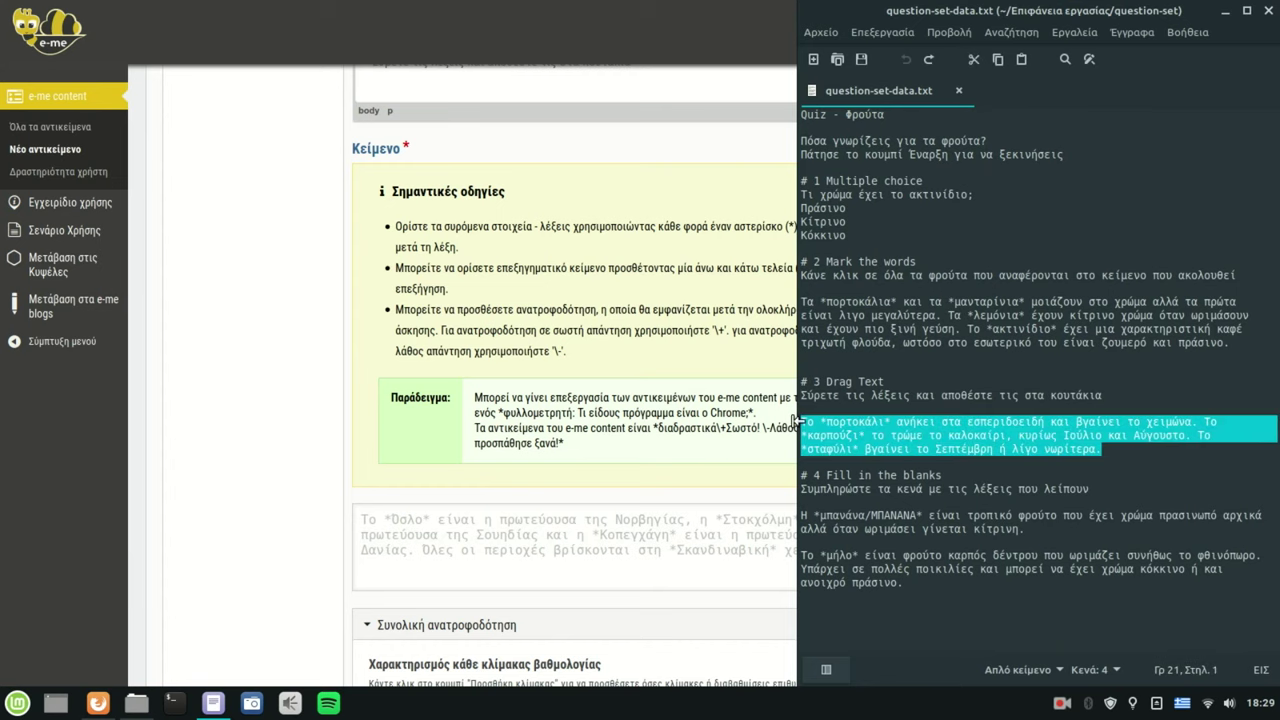
click(558, 288)
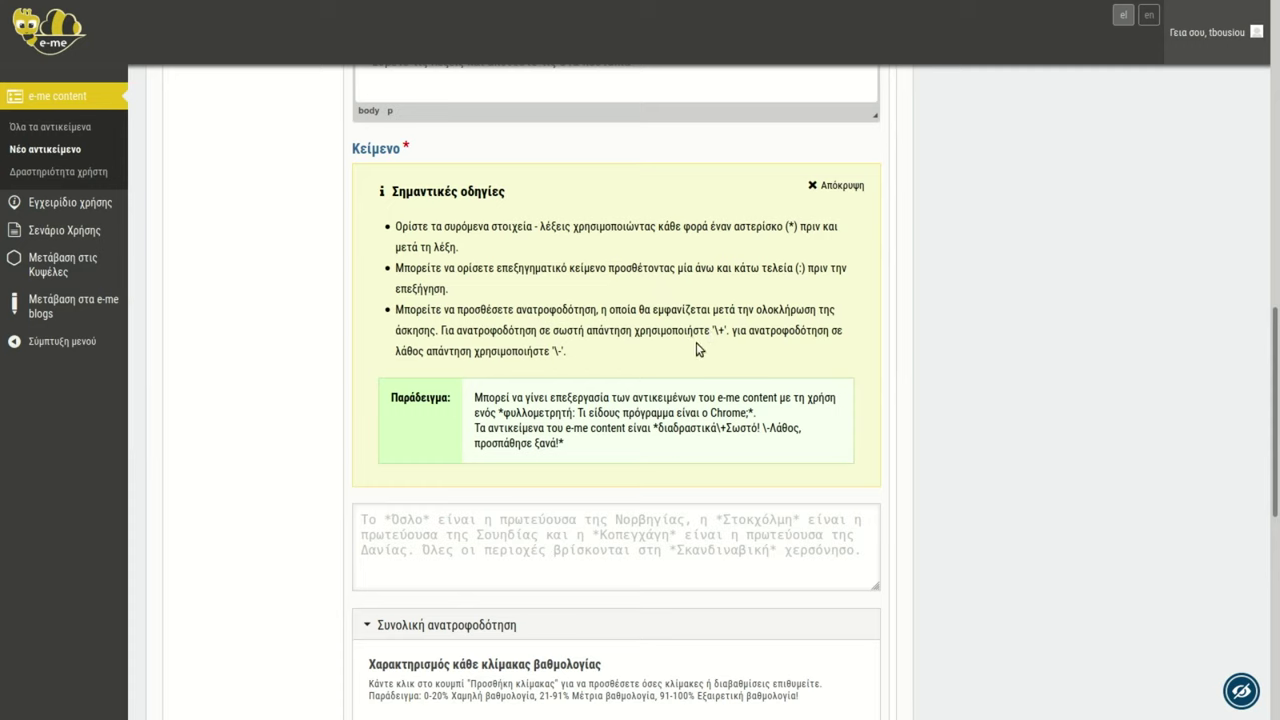
click(815, 186)
click(421, 201)
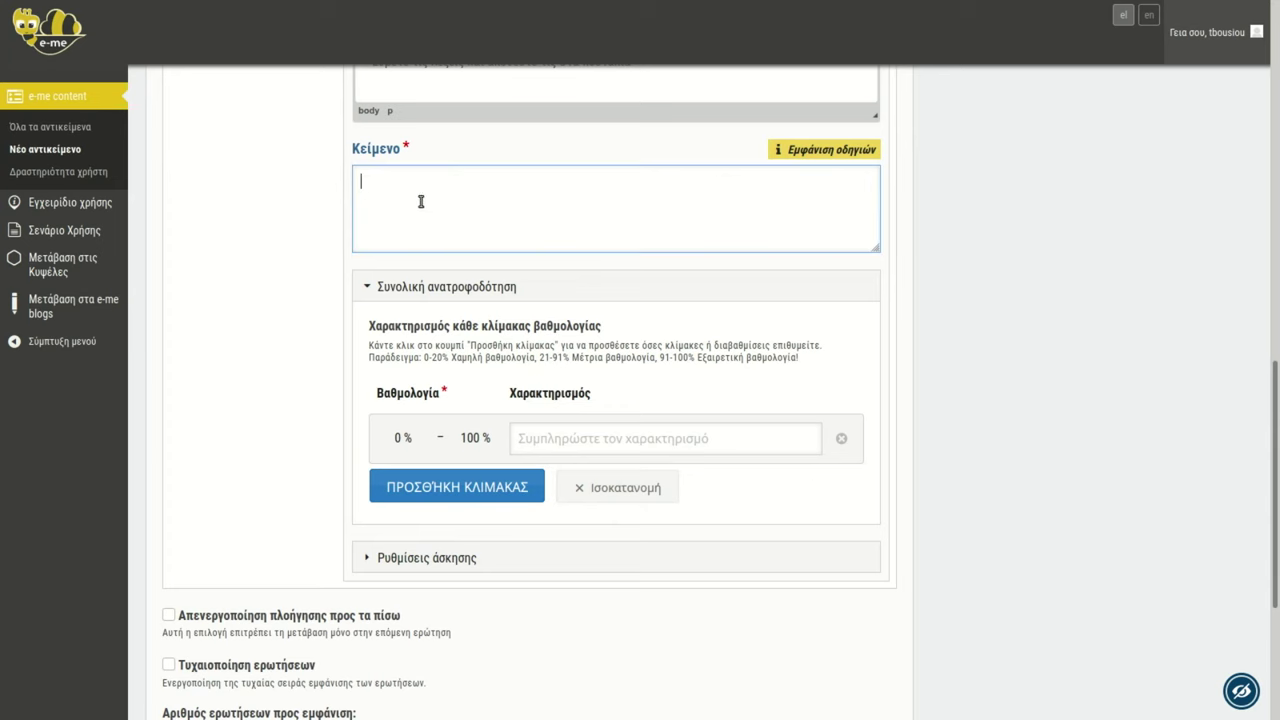
text(Το *πορτοκάλι* ανήκει στα εσπεριδοειδή και βγαίνει το χειμώνα. Το *καρπούζι* το τρώμε το καλοκαίρι, κυρίως Ιούλιο και Αύγουστο. Το *σταφύλι* βγαίνει το Σεπτέμβρη ή λίγο νωρίτερα.)
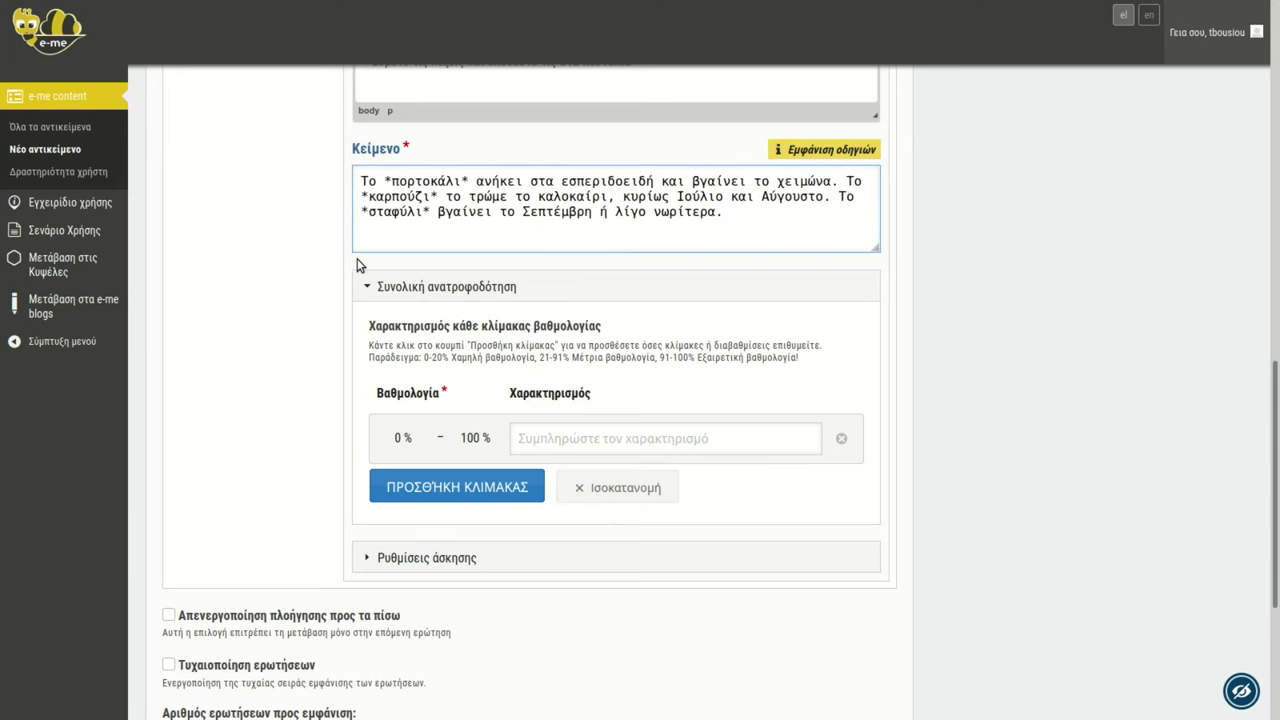
- Review the asterisk-marked words in the third question's Κείμενο field
scroll(399, 277, up, 2)
drag(361, 272, 471, 302)
click(471, 302)
drag(737, 308, 469, 277)
click(401, 282)
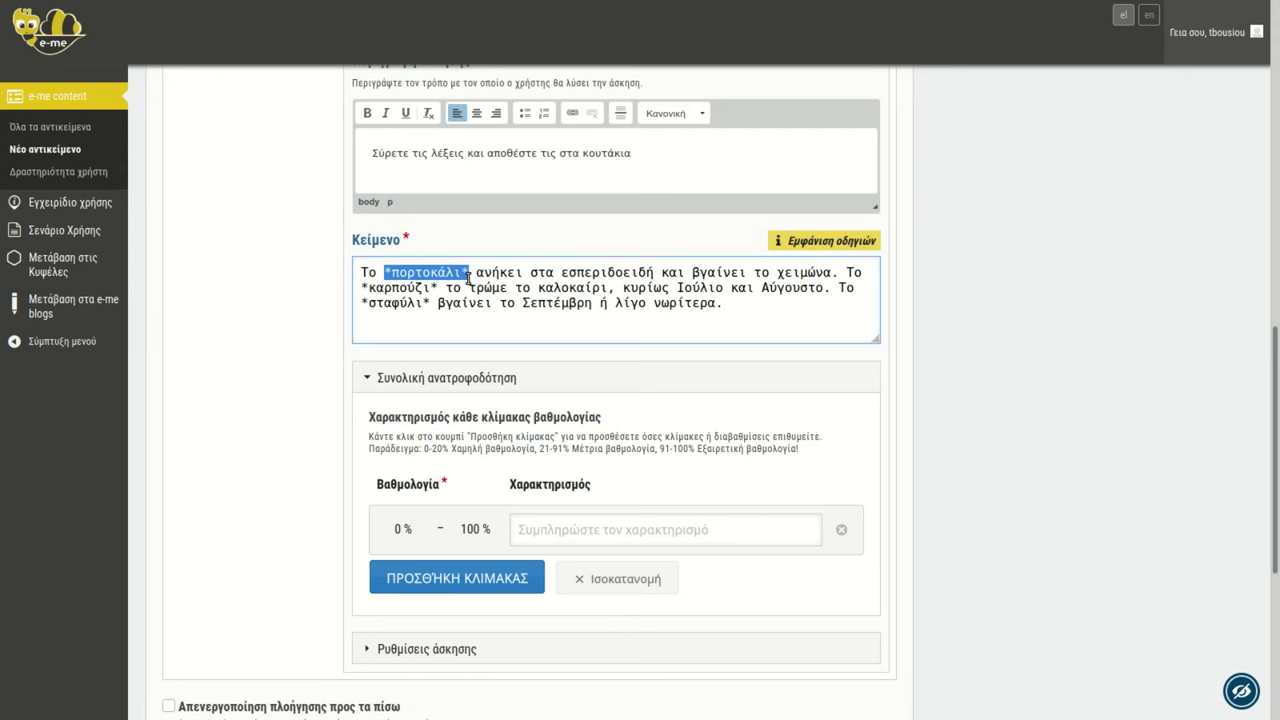
click(489, 290)
- Save the updated quiz and advance its preview to the third question
scroll(900, 426, up, 3)
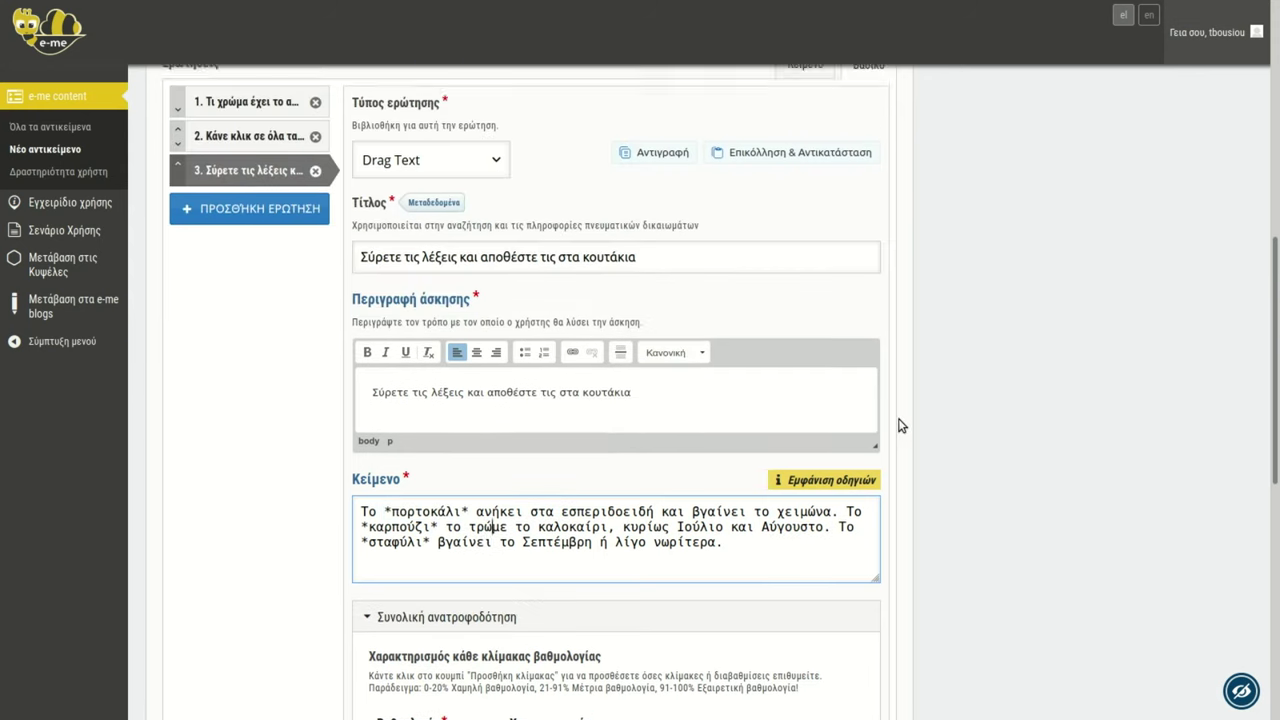
scroll(898, 426, up, 6)
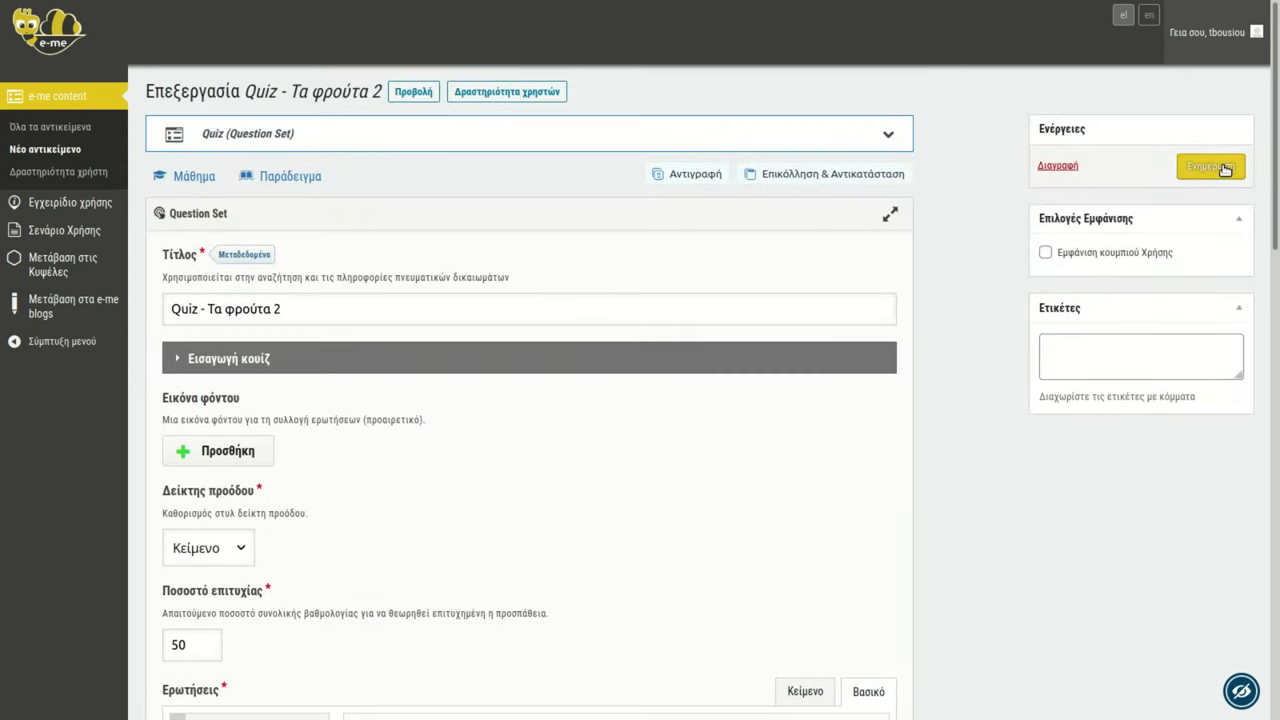
click(1224, 170)
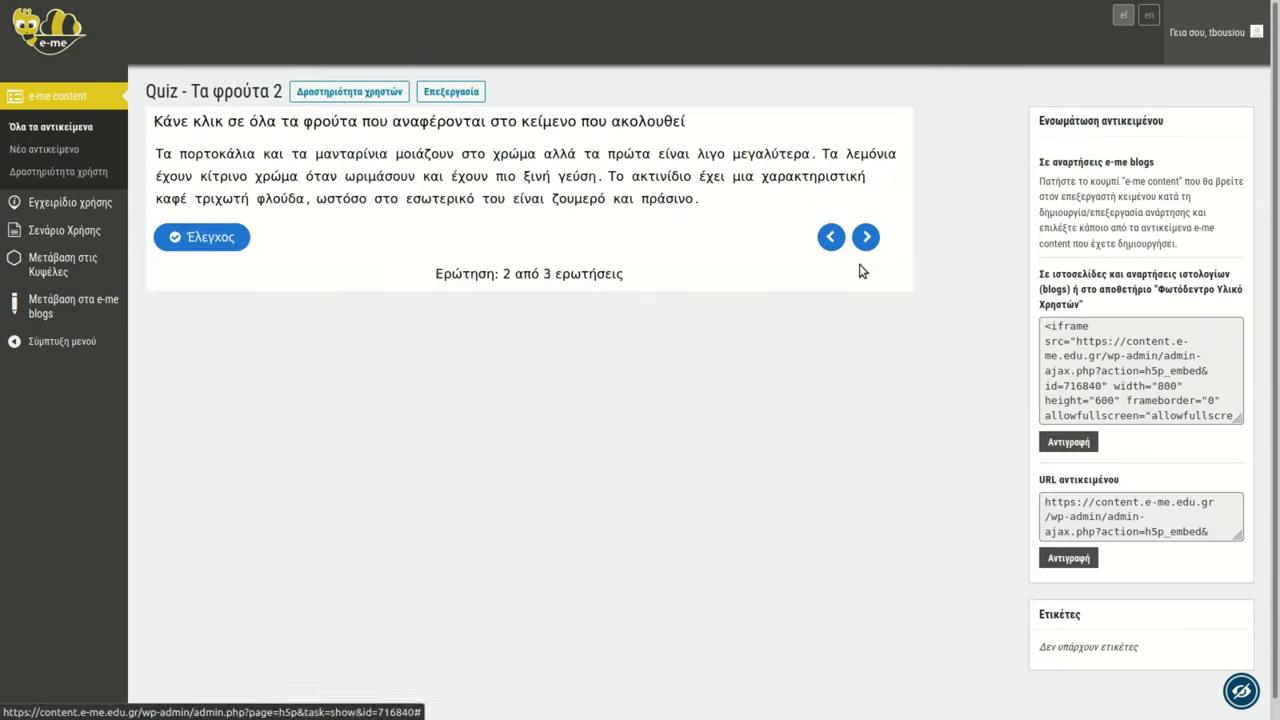
click(866, 238)
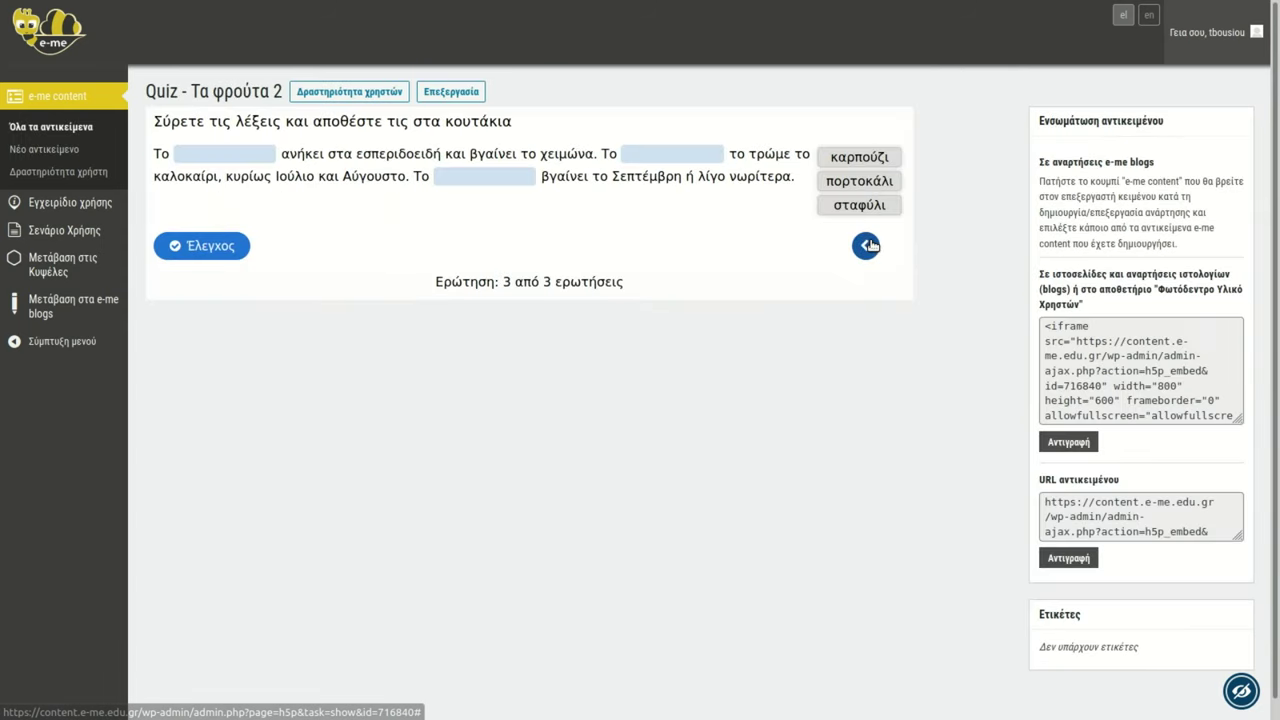
- Place "καρπούζι", "πορτοκάλι" and "σταφύλι" in the first, second and third blanks of the previewed question, and check the answers
drag(850, 162, 226, 155)
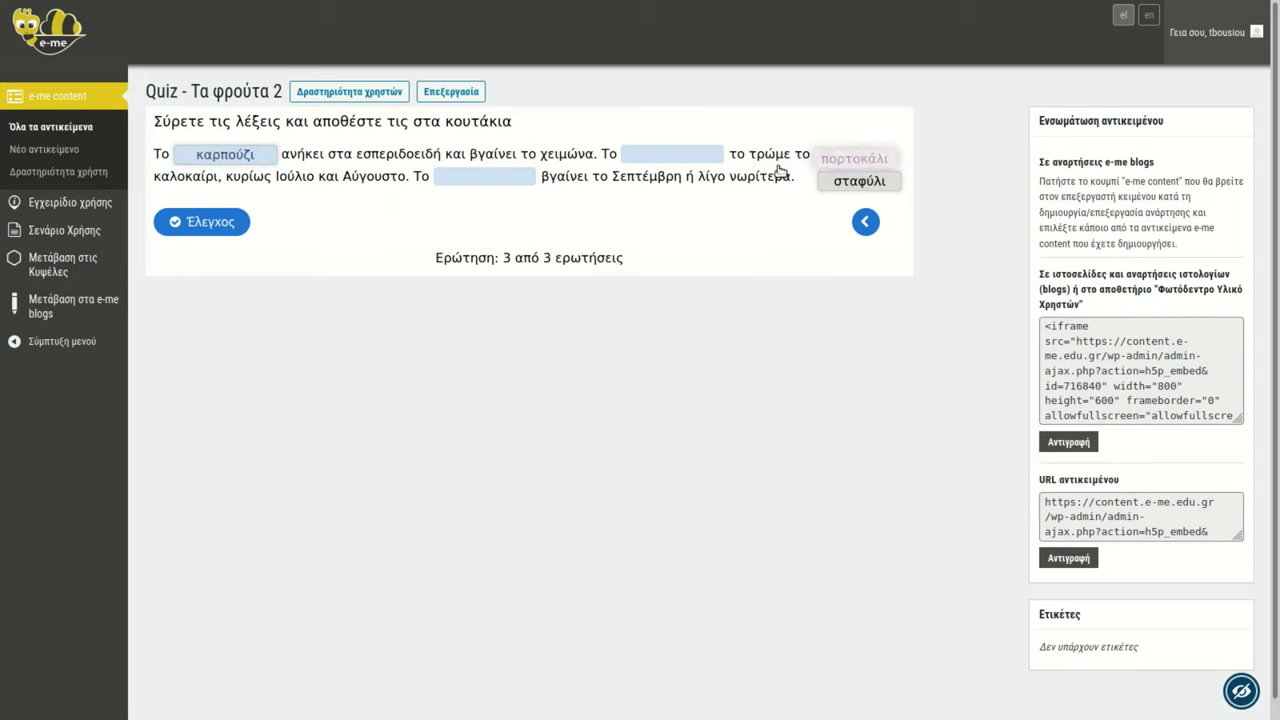
drag(820, 160, 662, 160)
drag(846, 160, 482, 192)
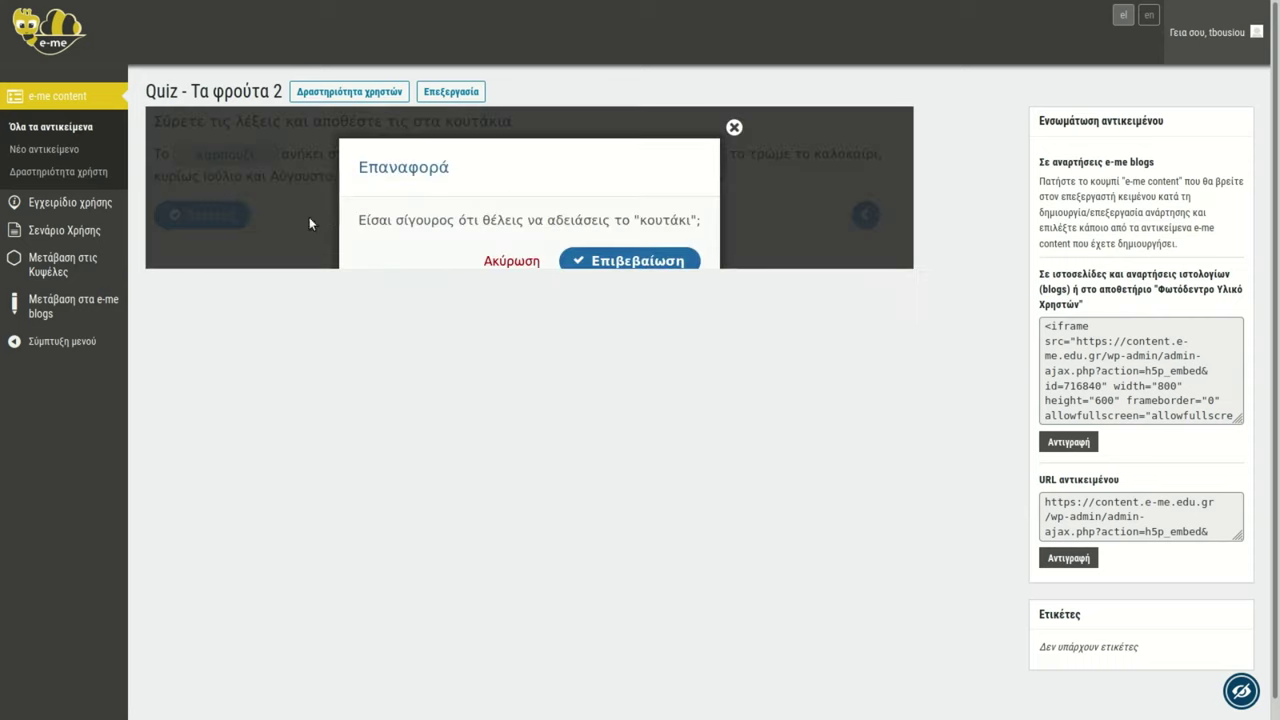
click(640, 258)
drag(848, 157, 460, 182)
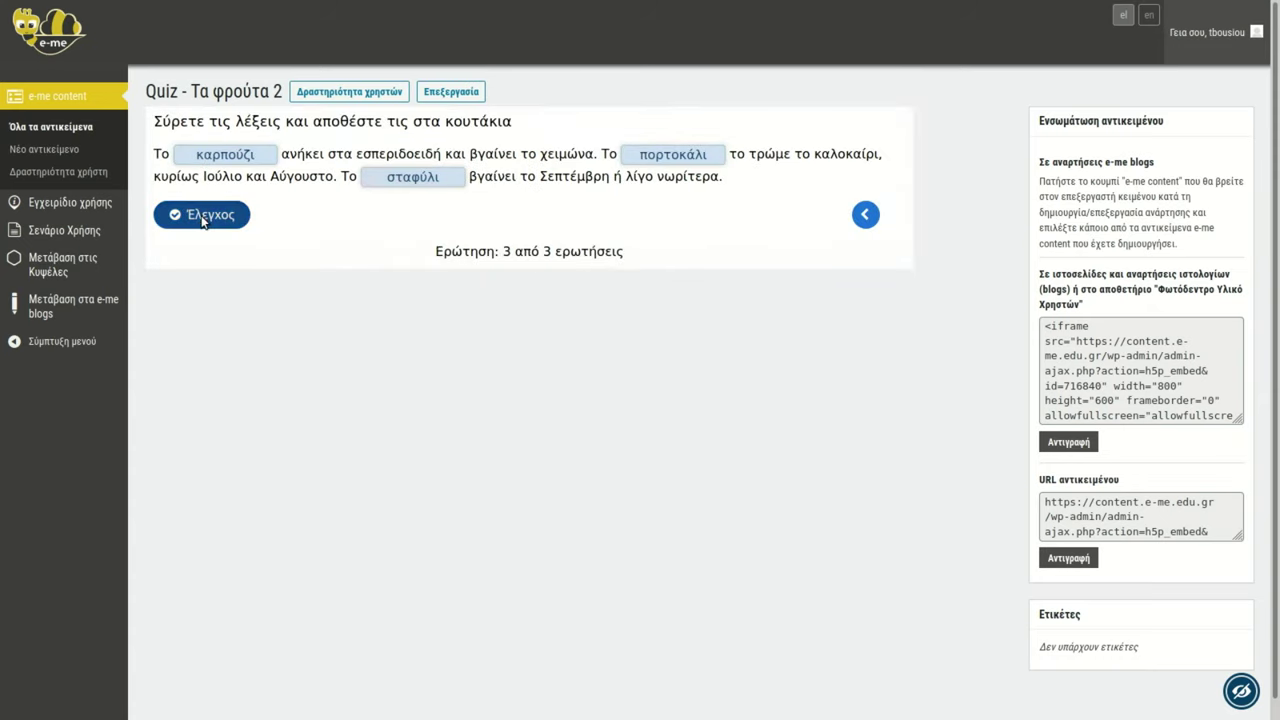
click(228, 215)
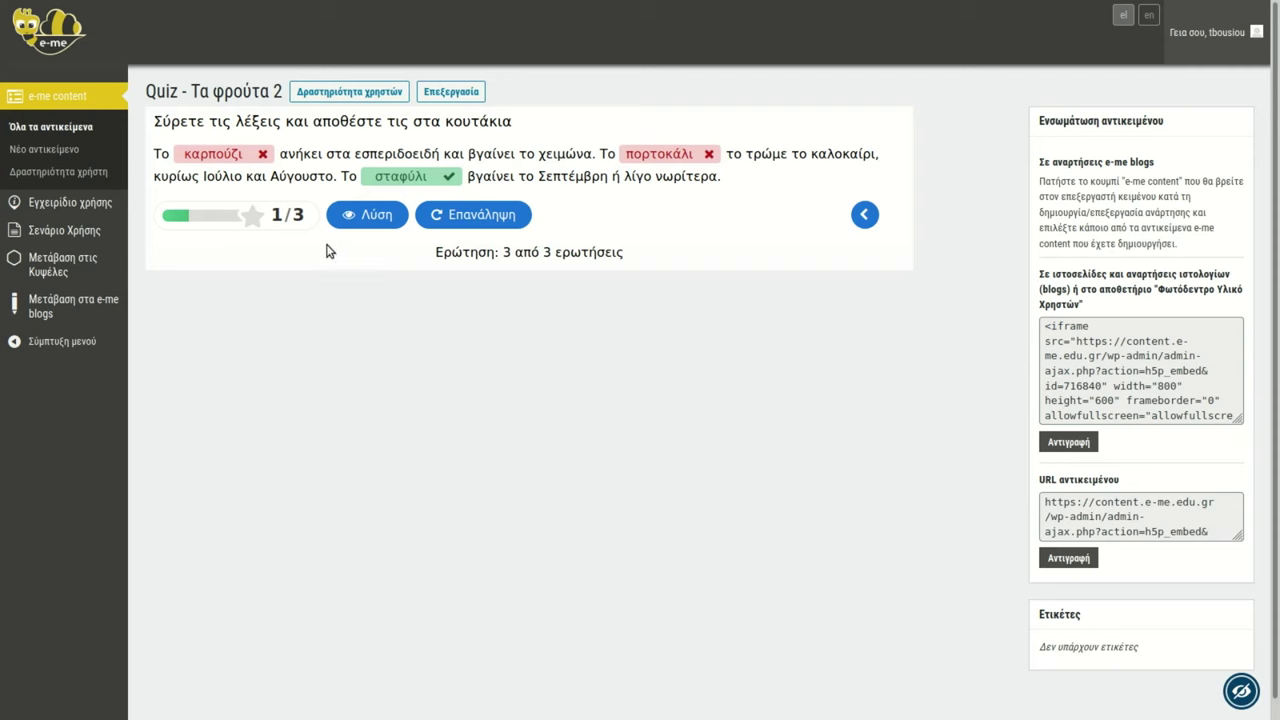
- Reopen the quiz for editing and add a fourth question
click(472, 94)
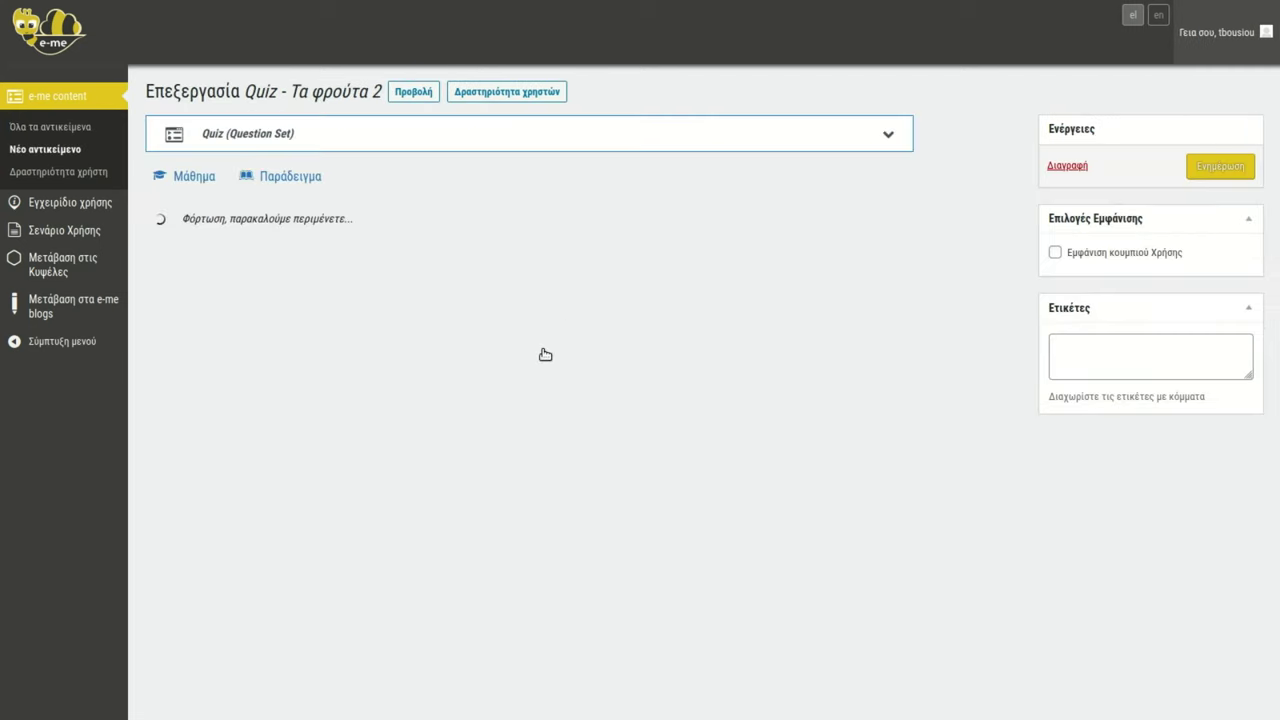
scroll(422, 378, down, 4)
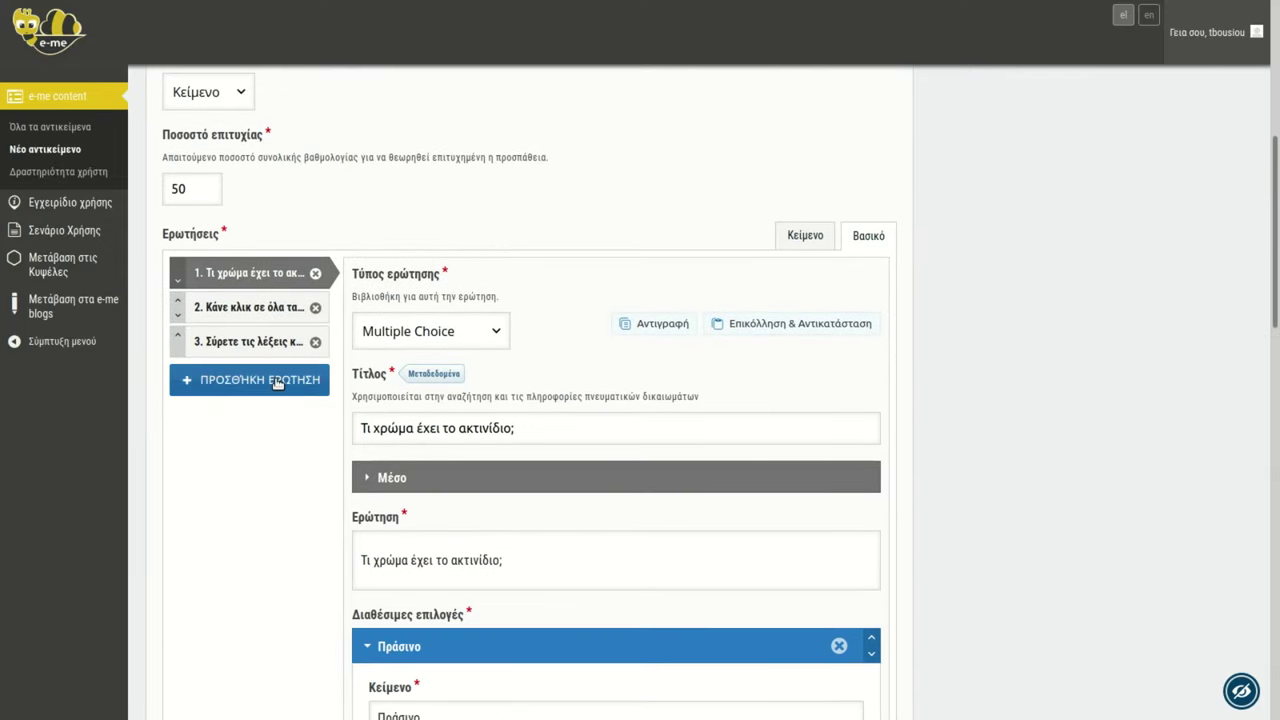
click(286, 380)
- Copy the line "Συμπληρώστε τα κενά με τις λέξεις που λείπουν" under "# 4 Fill in the blanks" in question-set-data.txt
key(alt+Tab)
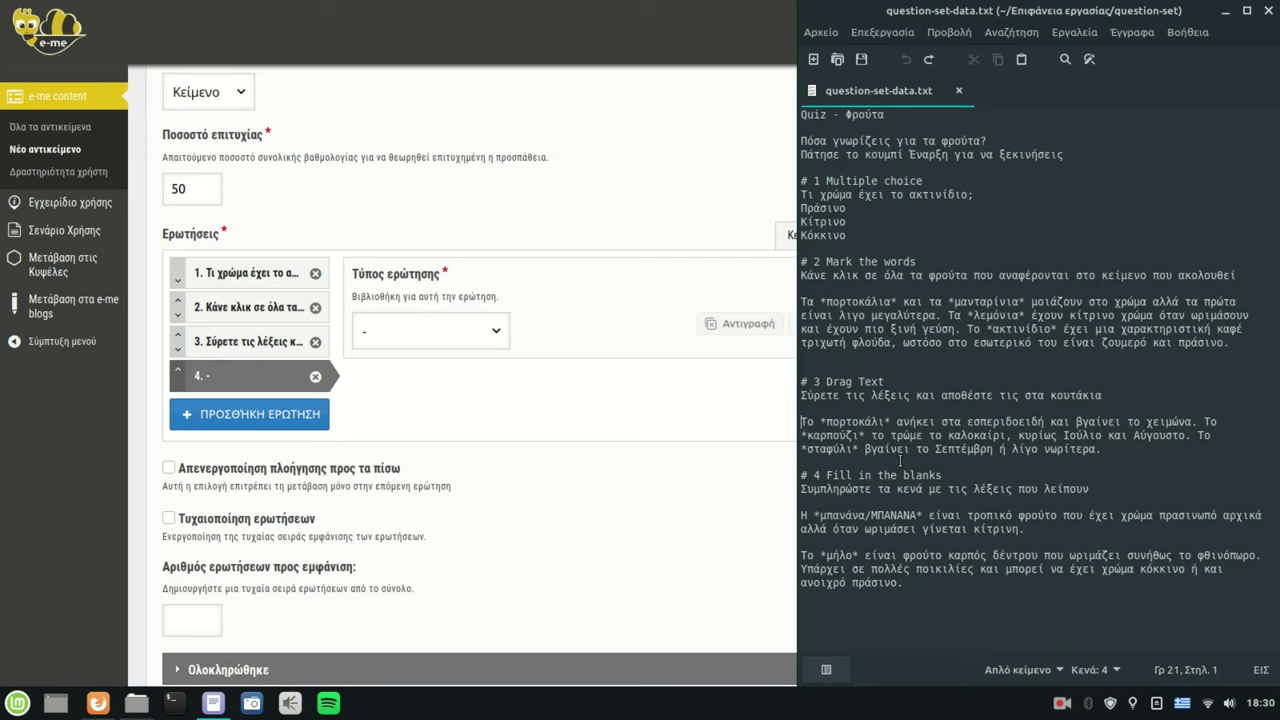
triple_click(828, 477)
drag(828, 477, 941, 477)
key(End)
triple_click(890, 489)
key(ctrl+c)
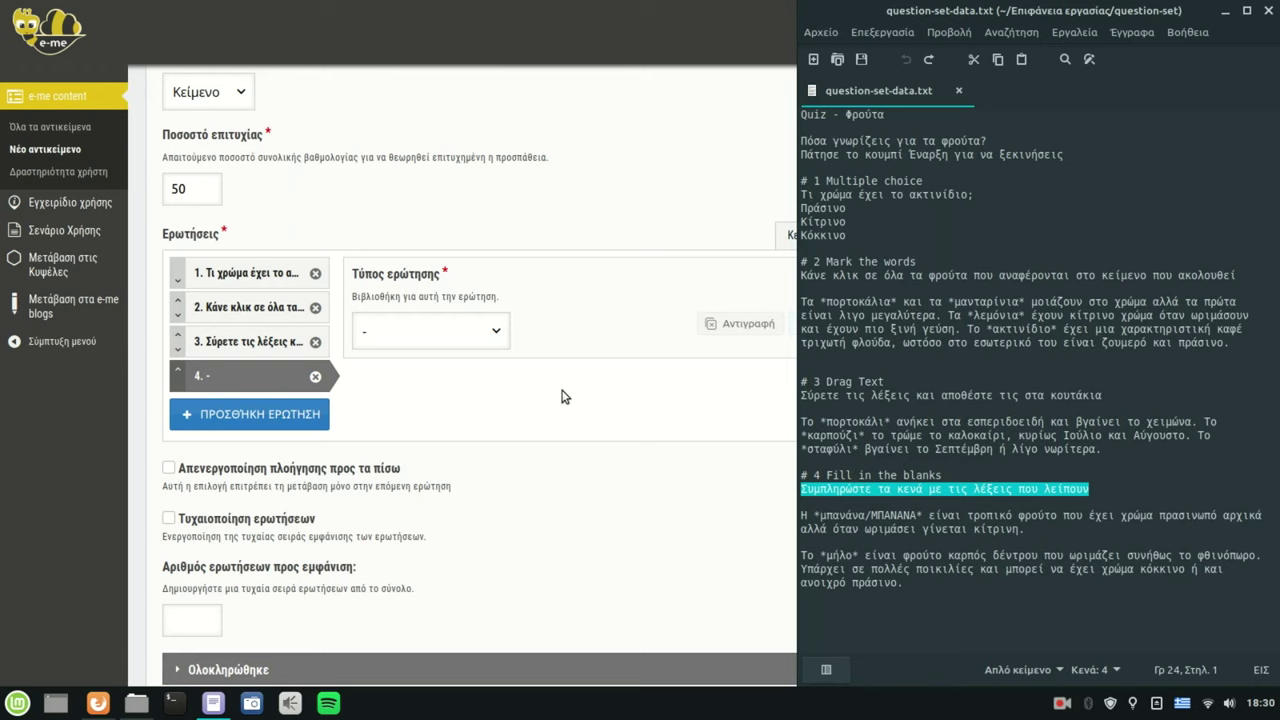
- Set the fourth question's type to Fill in the Blanks and title it "Συμπληρώστε τα κενά με τις λέξεις που λείπουν"
click(588, 211)
click(491, 332)
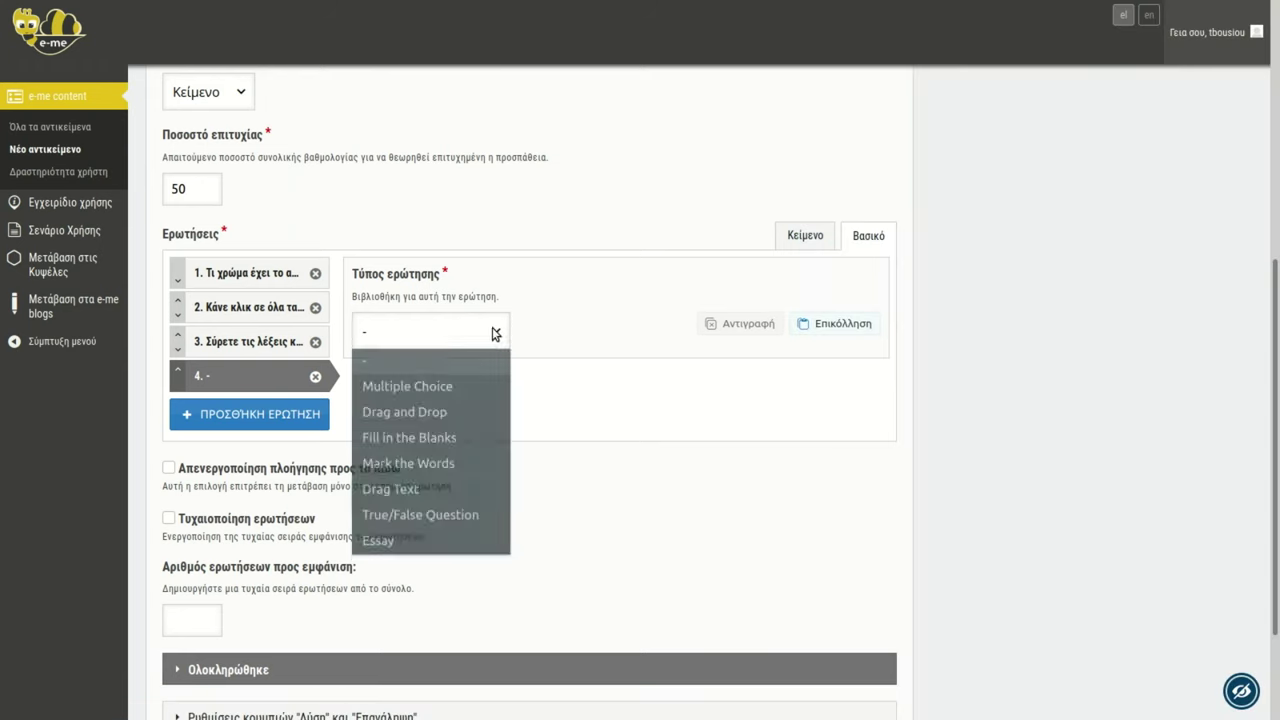
click(438, 443)
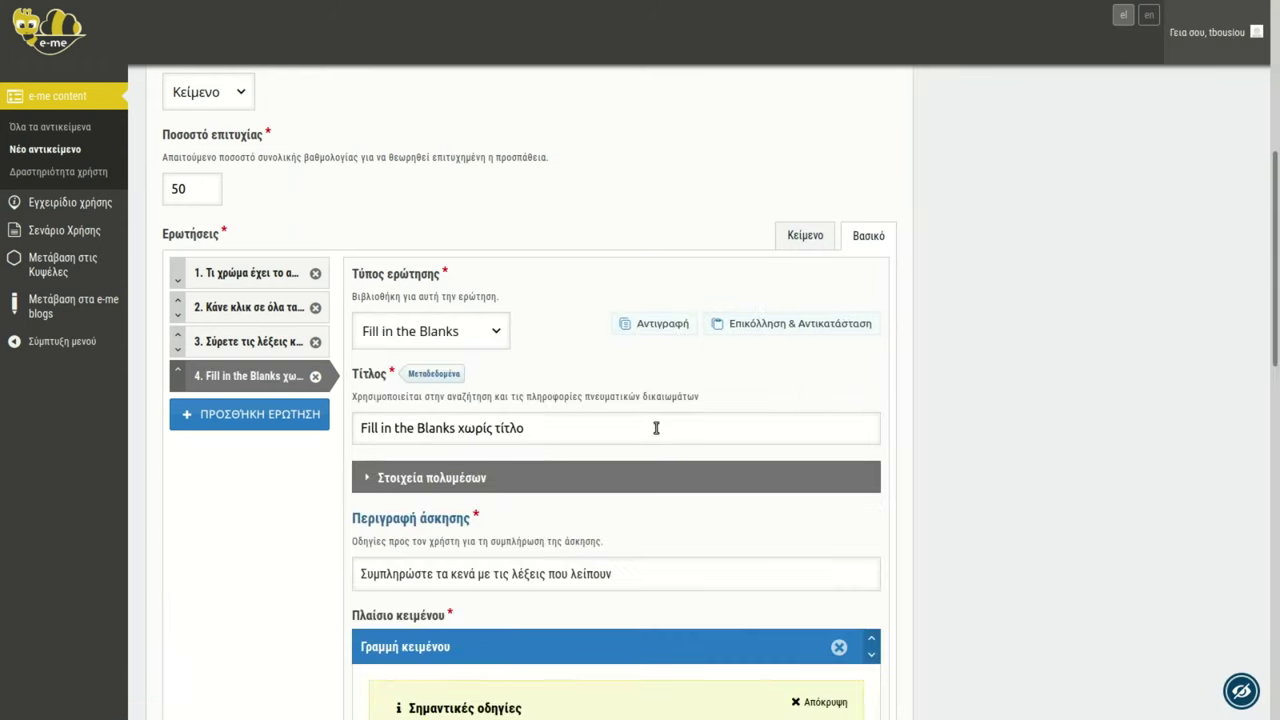
triple_click(486, 430)
key(ctrl+v)
- Open the fourth question's task description for editing, and hide the instructions of its text line
scroll(617, 425, down, 3)
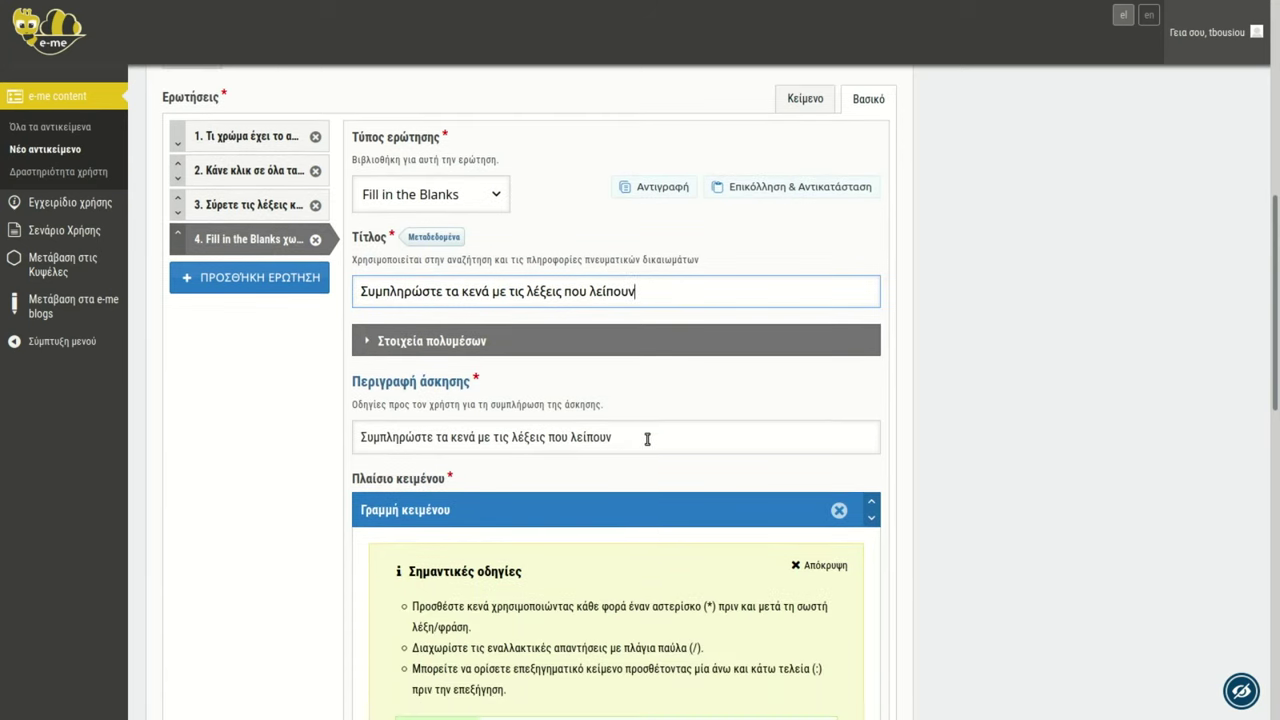
click(647, 439)
scroll(660, 445, down, 5)
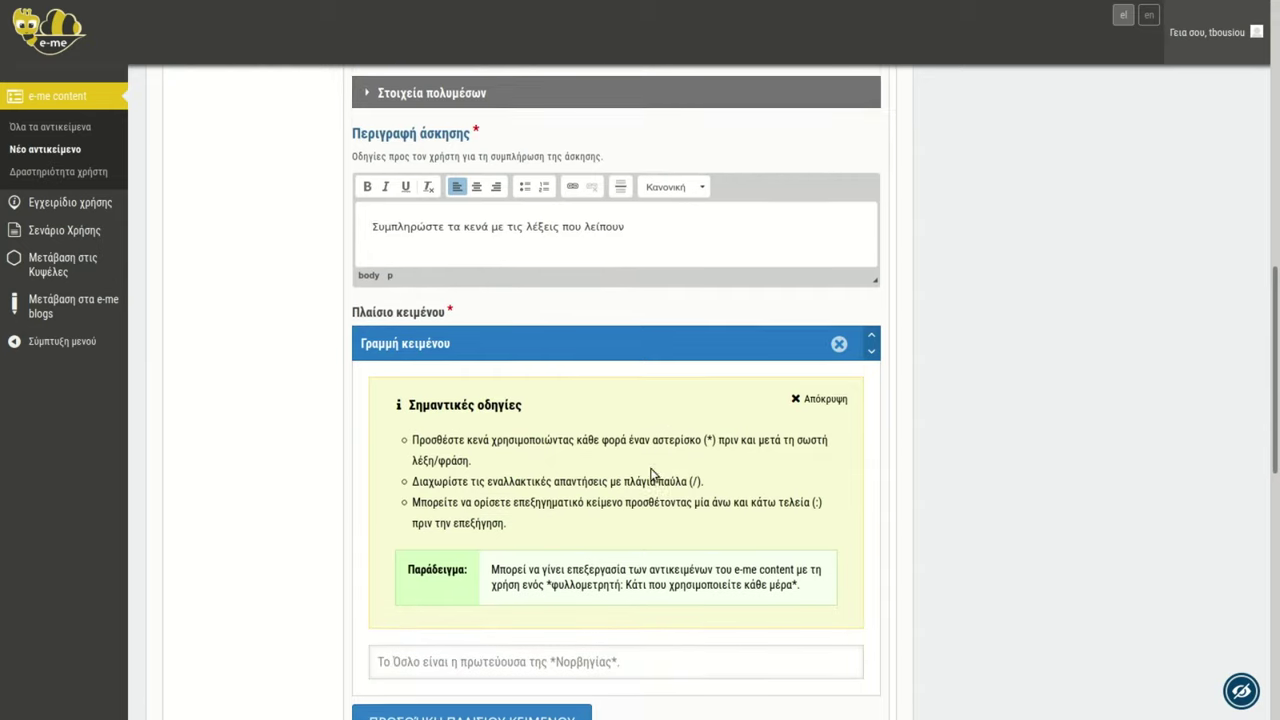
scroll(600, 450, down, 2)
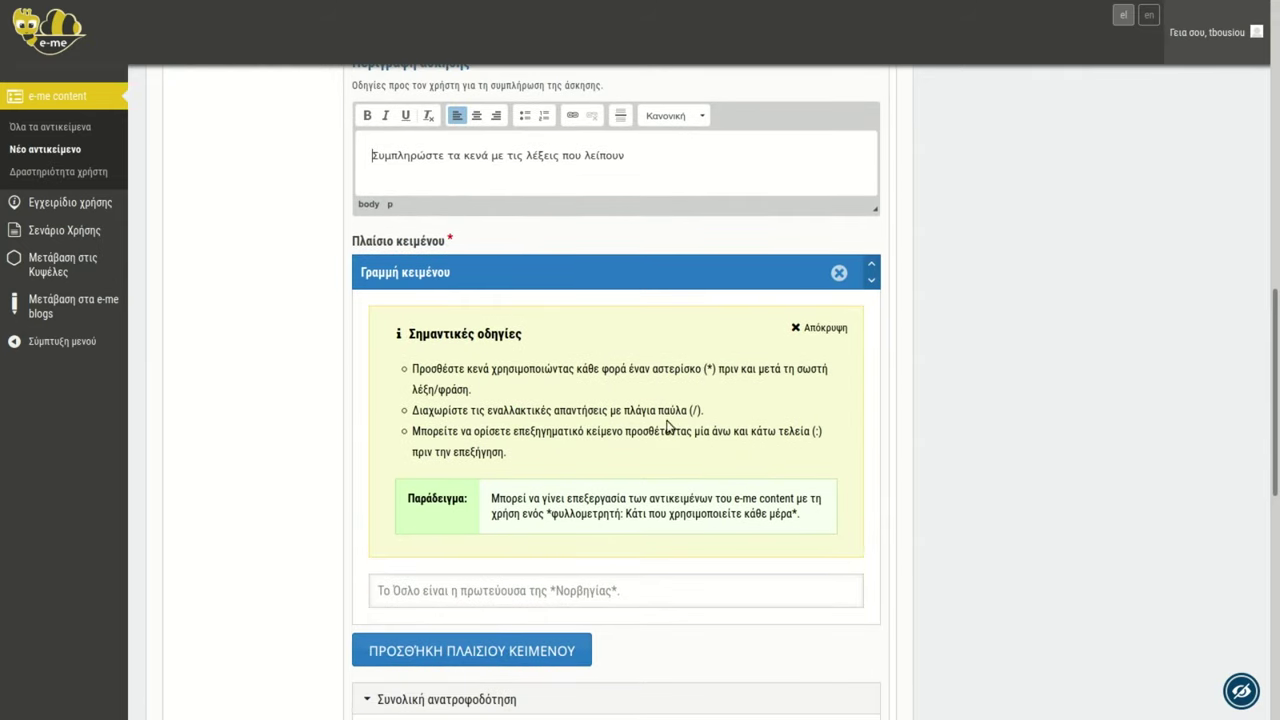
click(801, 330)
- Fill the fourth question's text line with the sentence "Η *μπανάνα/ΜΠΑΝΑΝΑ* είναι τροπικό φρούτο…" copied from question-set-data.txt
key(alt+Tab)
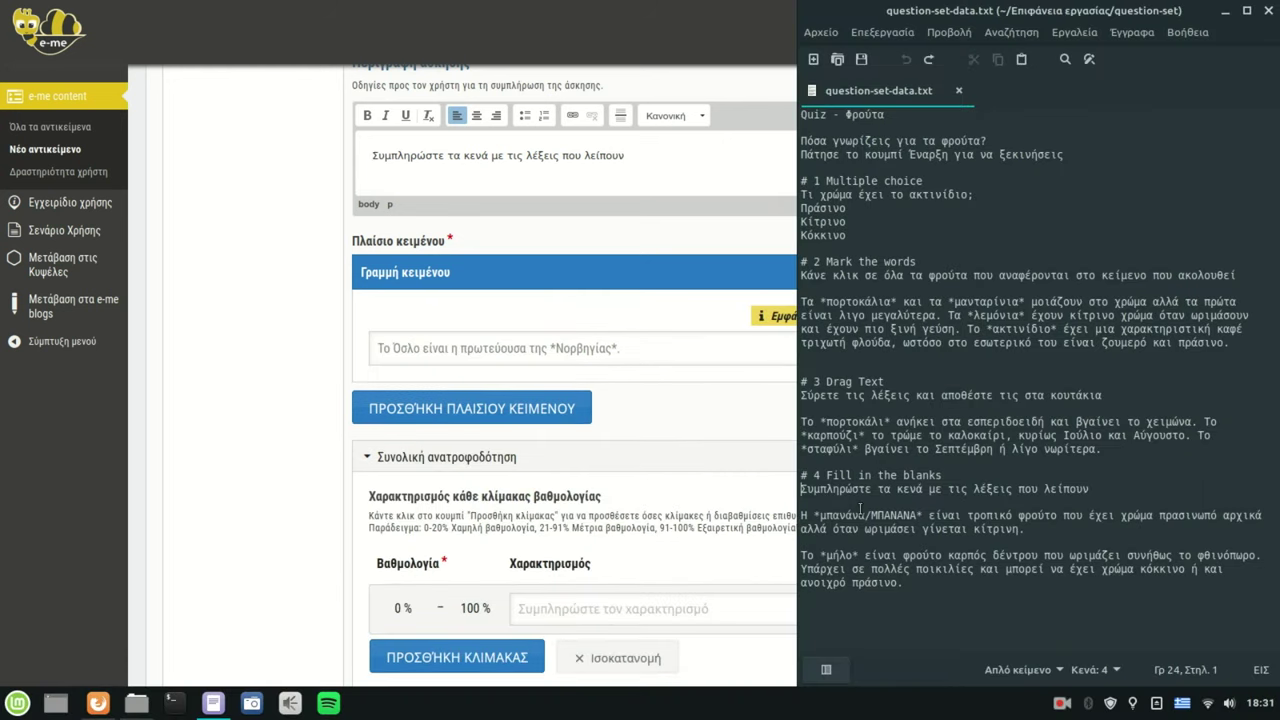
drag(1018, 527, 783, 516)
key(ctrl+c)
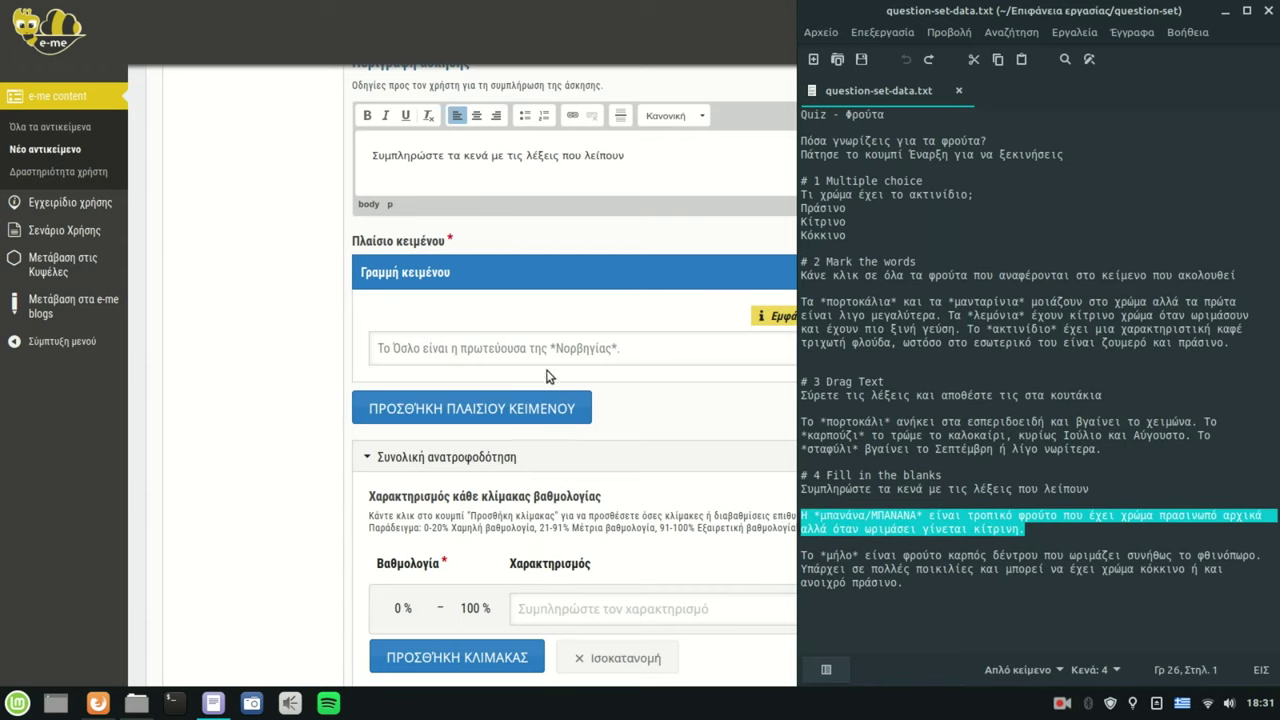
click(466, 350)
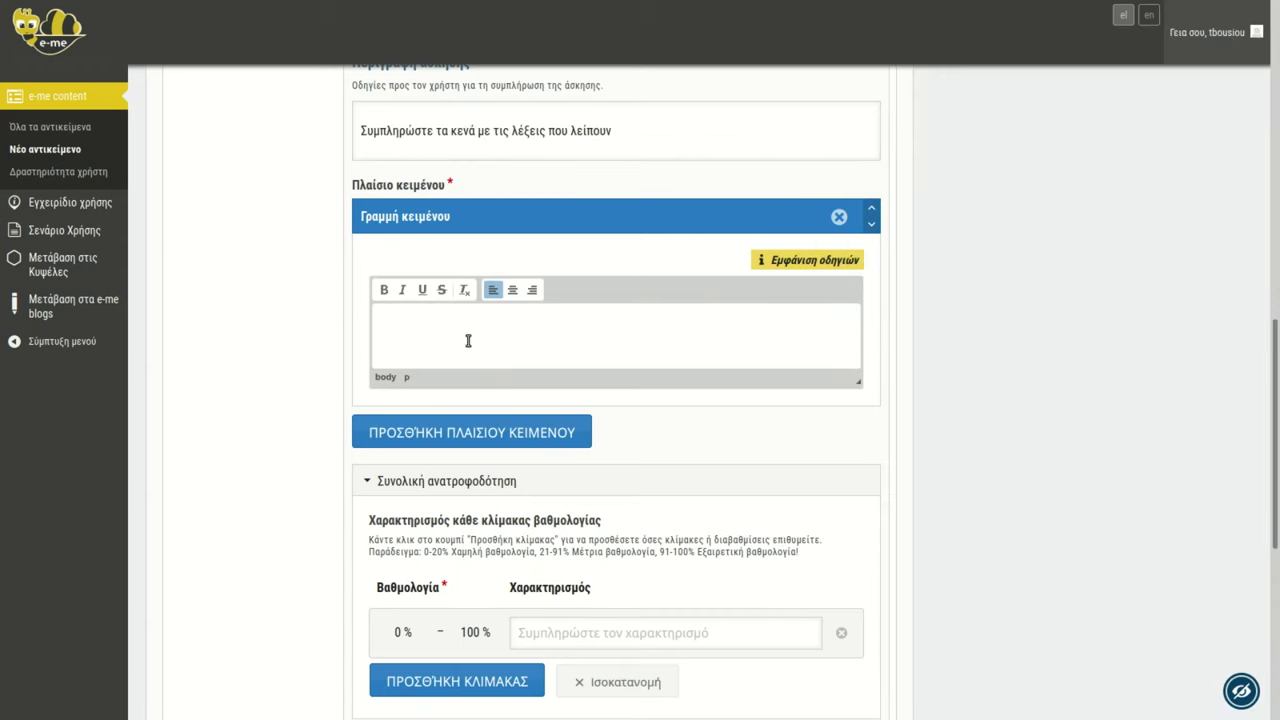
key(ctrl+v)
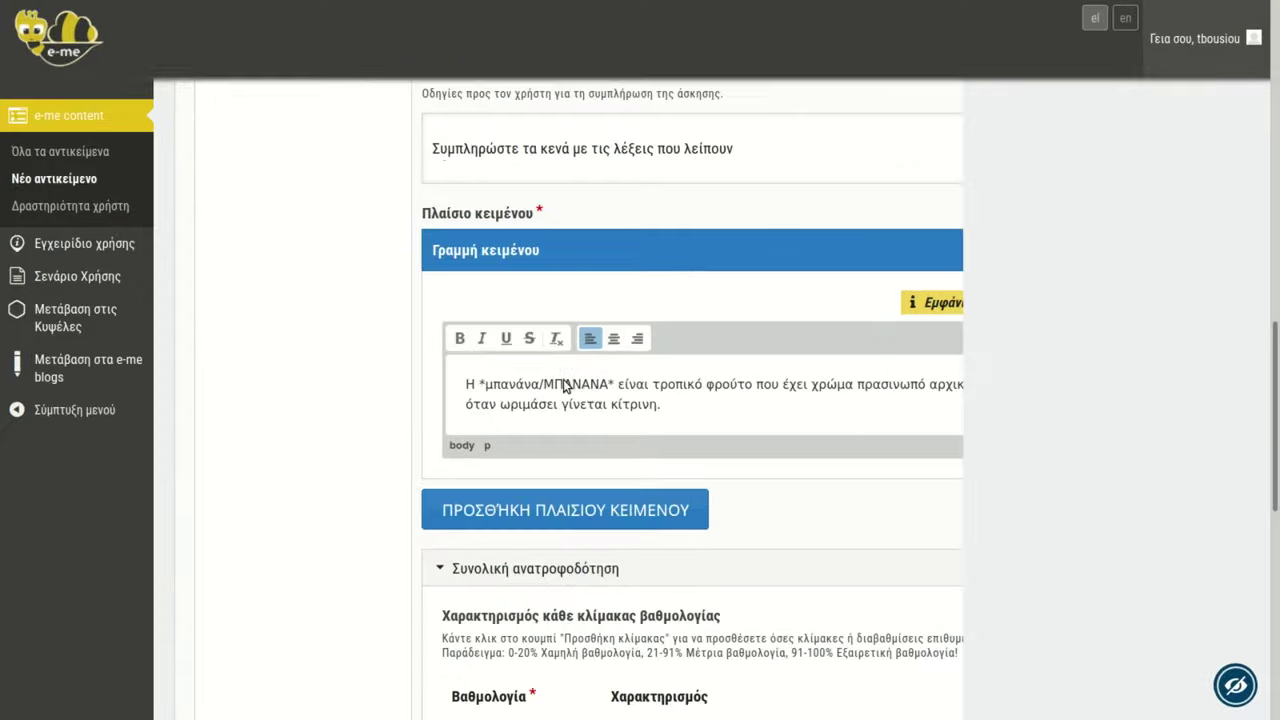
- Examine how the blank "*μπανάνα/ΜΠΑΝΑΝΑ*" is marked with asterisks and its alternative answers are separated by a slash
click(478, 328)
mouse_move(481, 384)
mouse_down()
mouse_move(616, 388)
mouse_move(474, 386)
mouse_up()
click(624, 392)
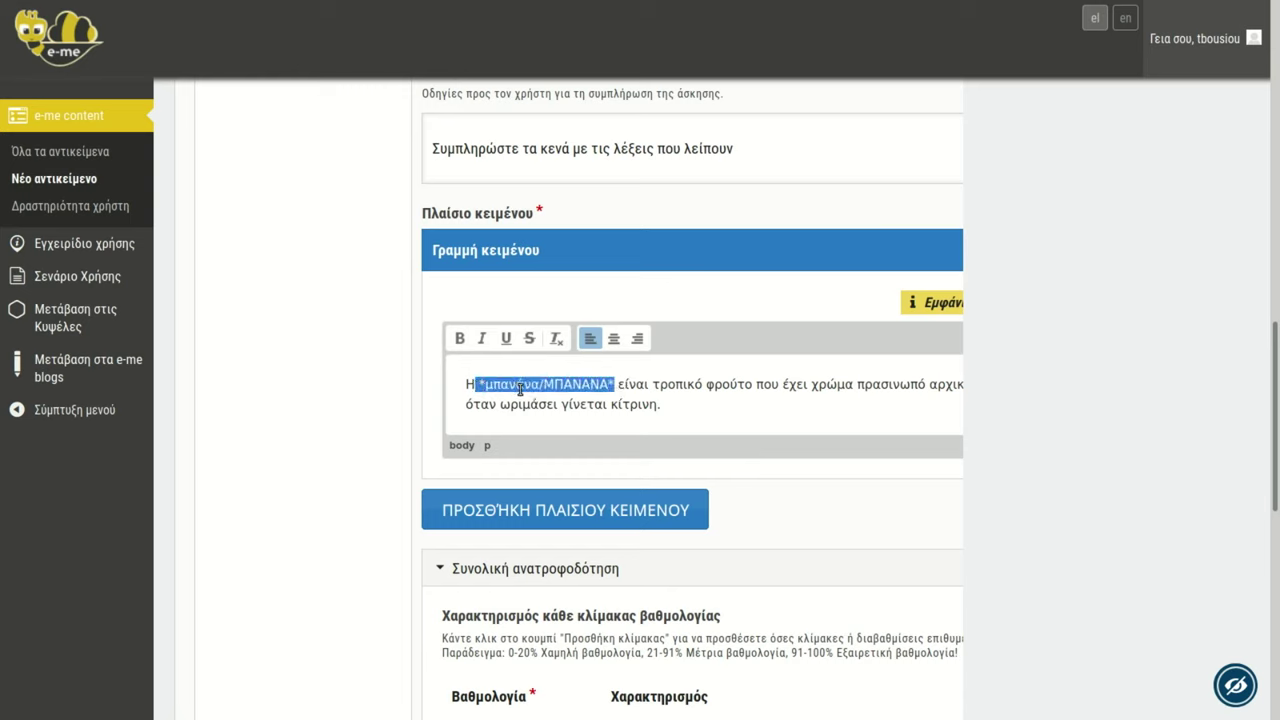
click(519, 388)
double_click(517, 388)
double_click(575, 384)
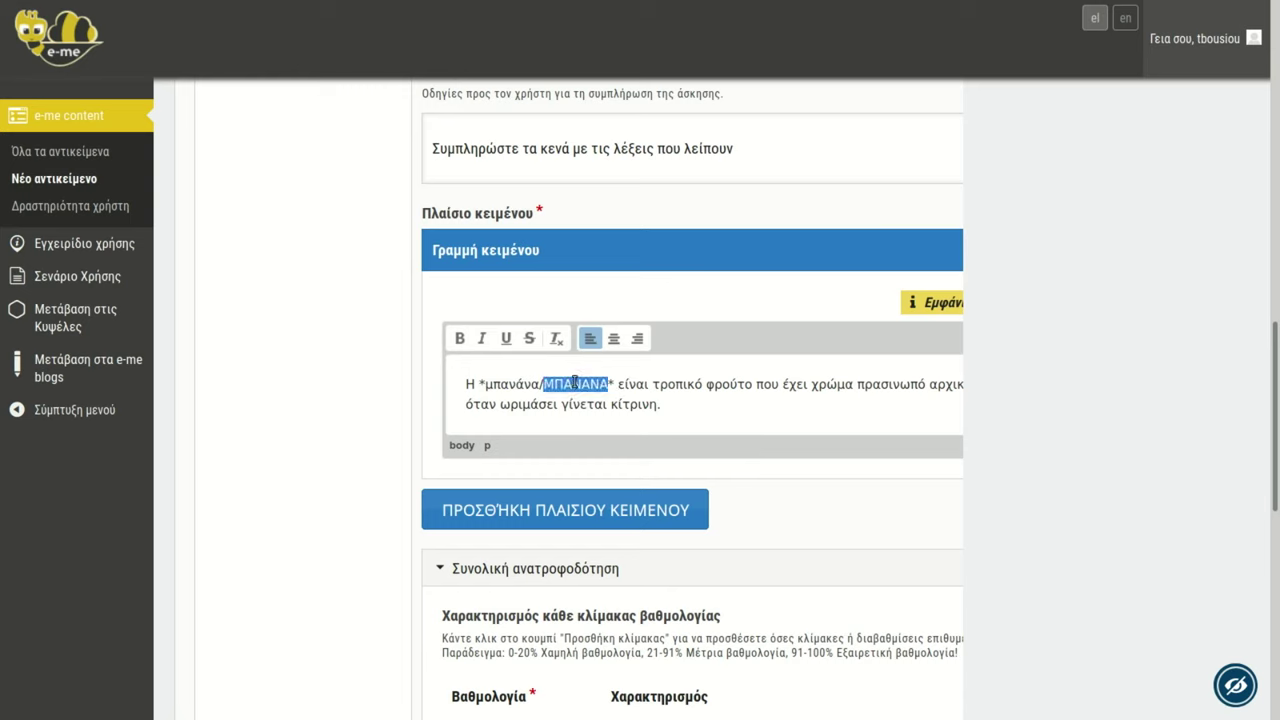
double_click(518, 386)
double_click(516, 386)
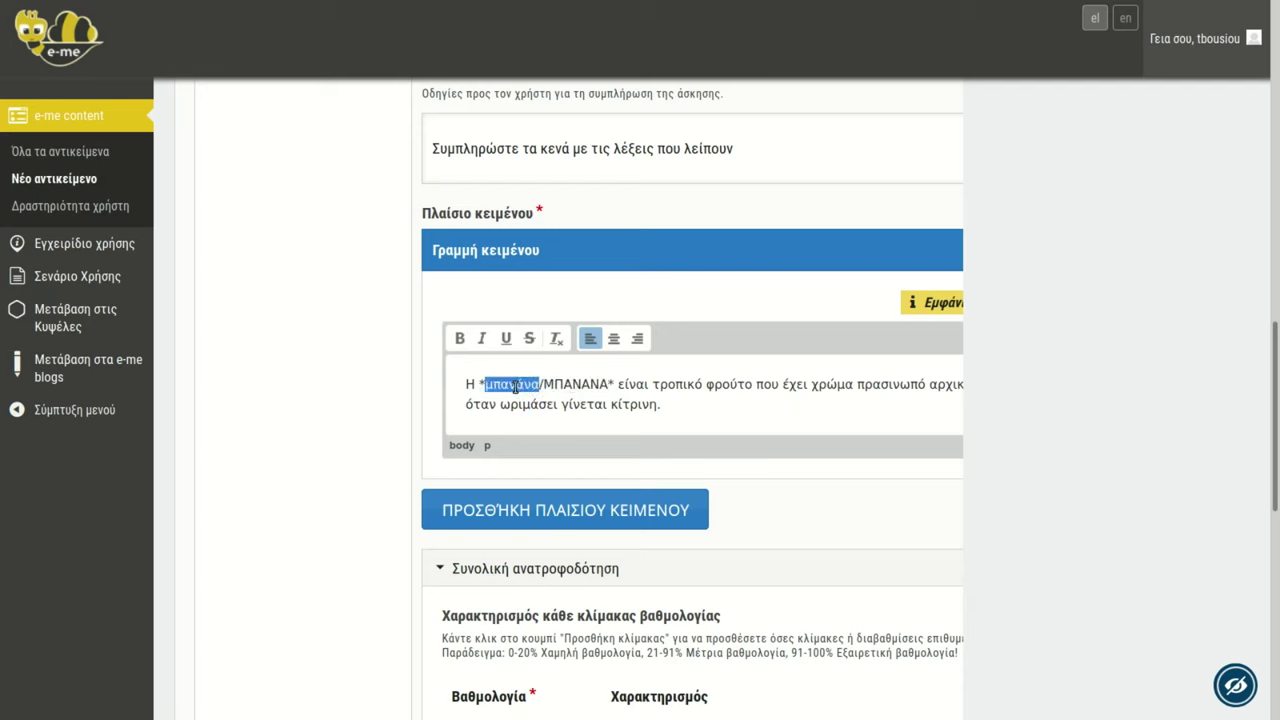
double_click(517, 388)
double_click(575, 384)
click(663, 393)
double_click(574, 384)
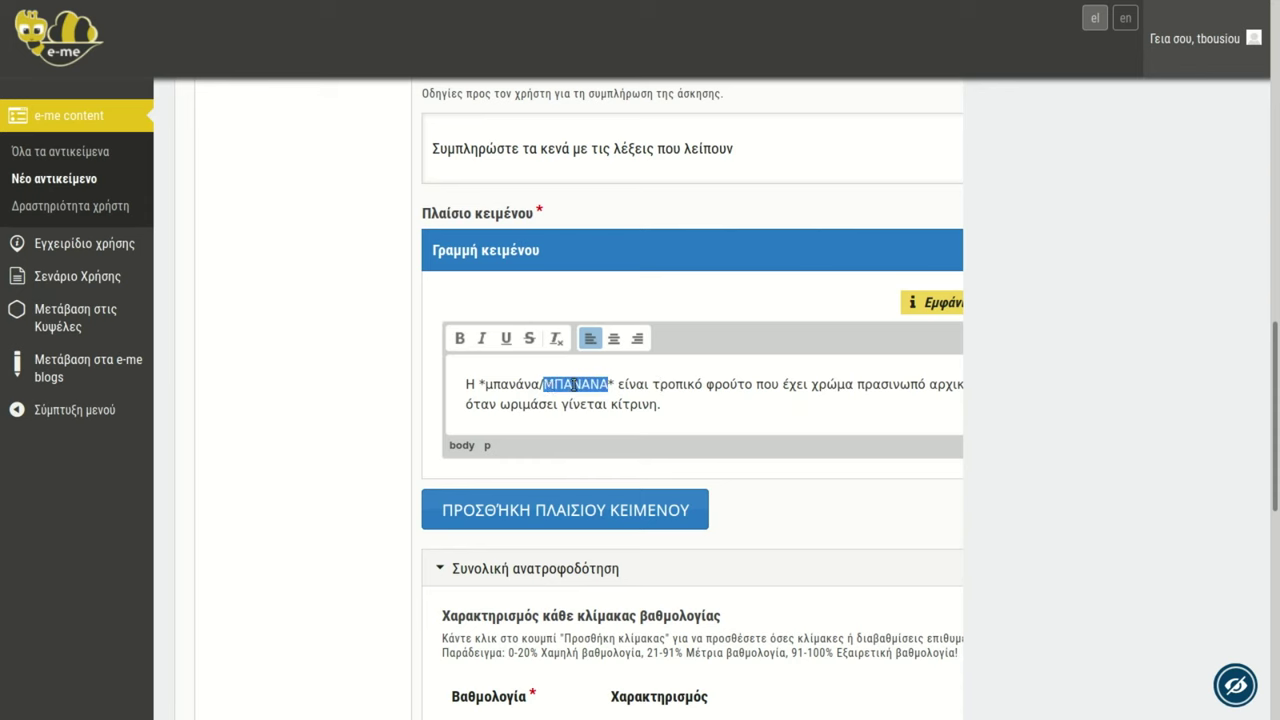
double_click(524, 386)
click(563, 385)
key(ctrl+minus)
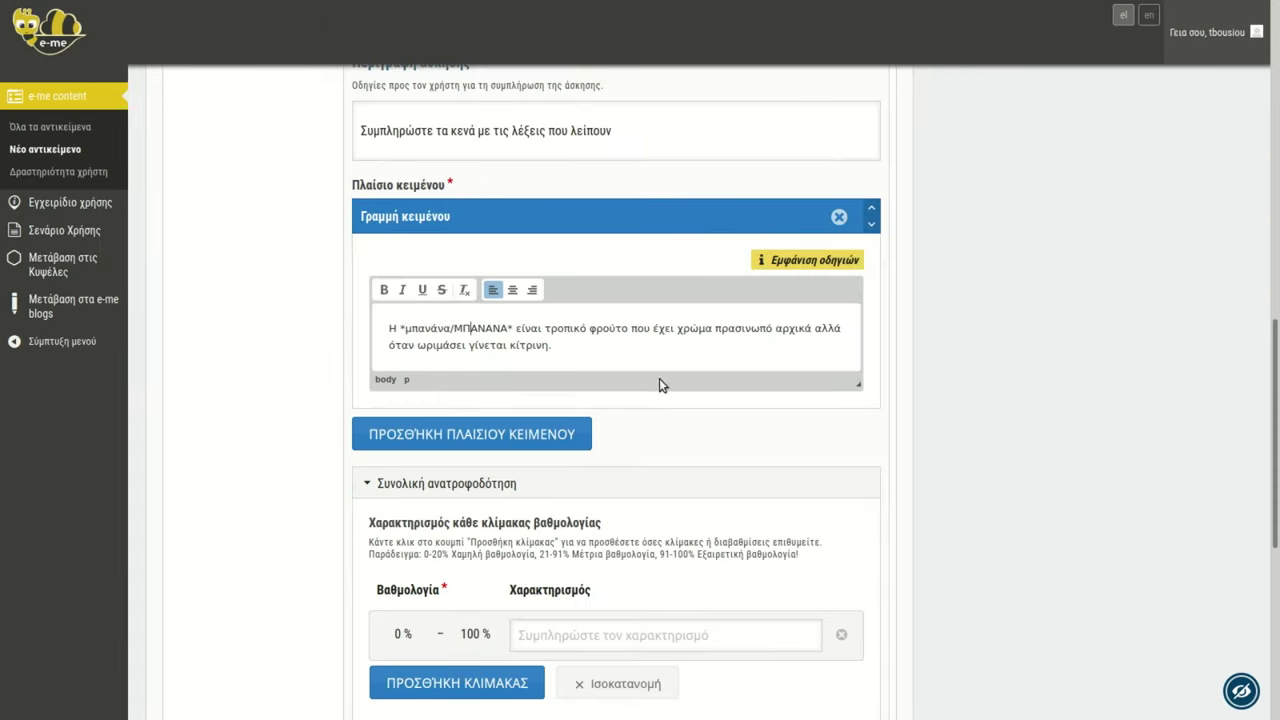
- Add the paragraph "Το *μήλο* είναι φρούτο καρπός δέντρου…" from question-set-data.txt below the banana sentence in the fourth question's text line
scroll(586, 336, down, 1)
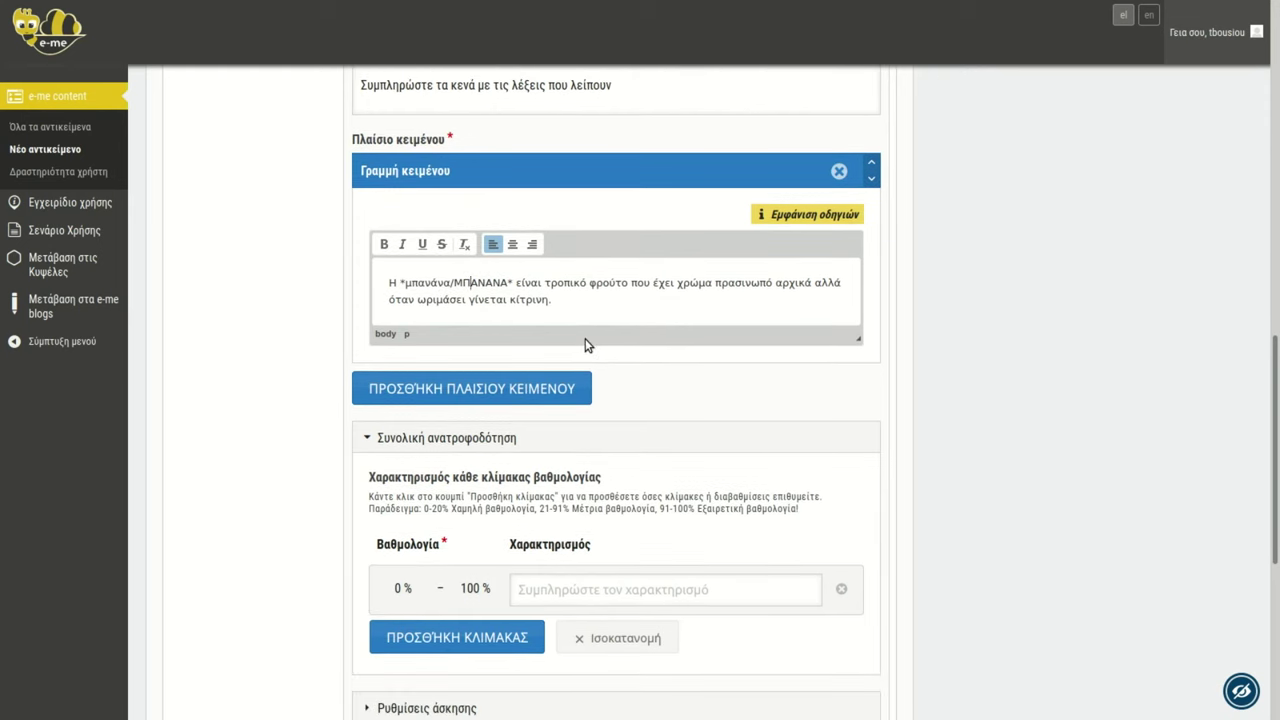
key(alt+Tab)
drag(916, 584, 790, 557)
key(ctrl+c)
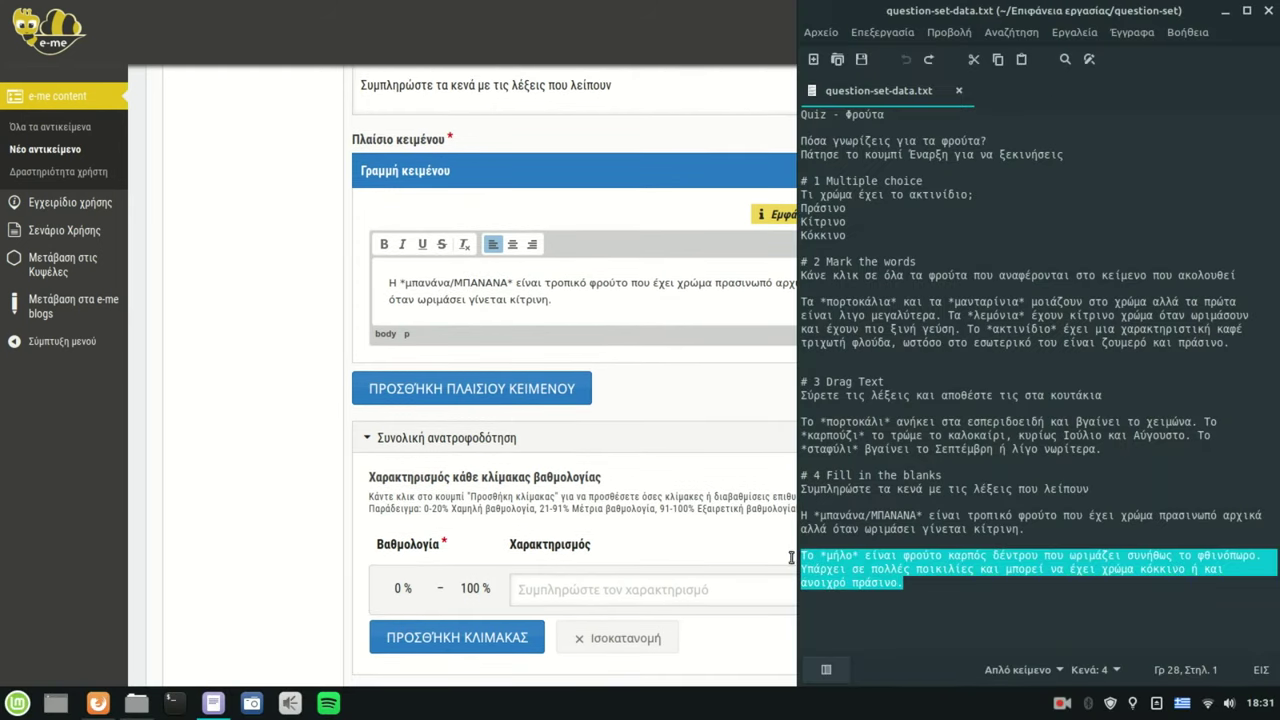
click(561, 303)
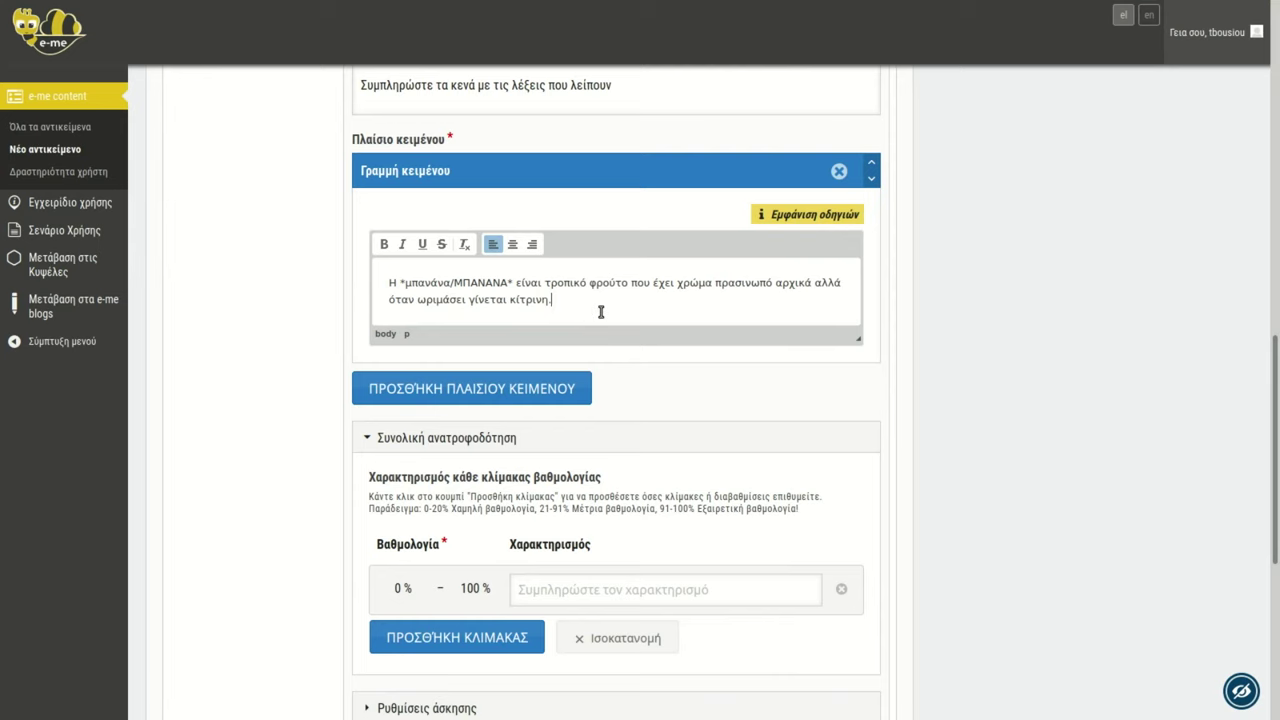
key(Return)
key(ctrl+v)
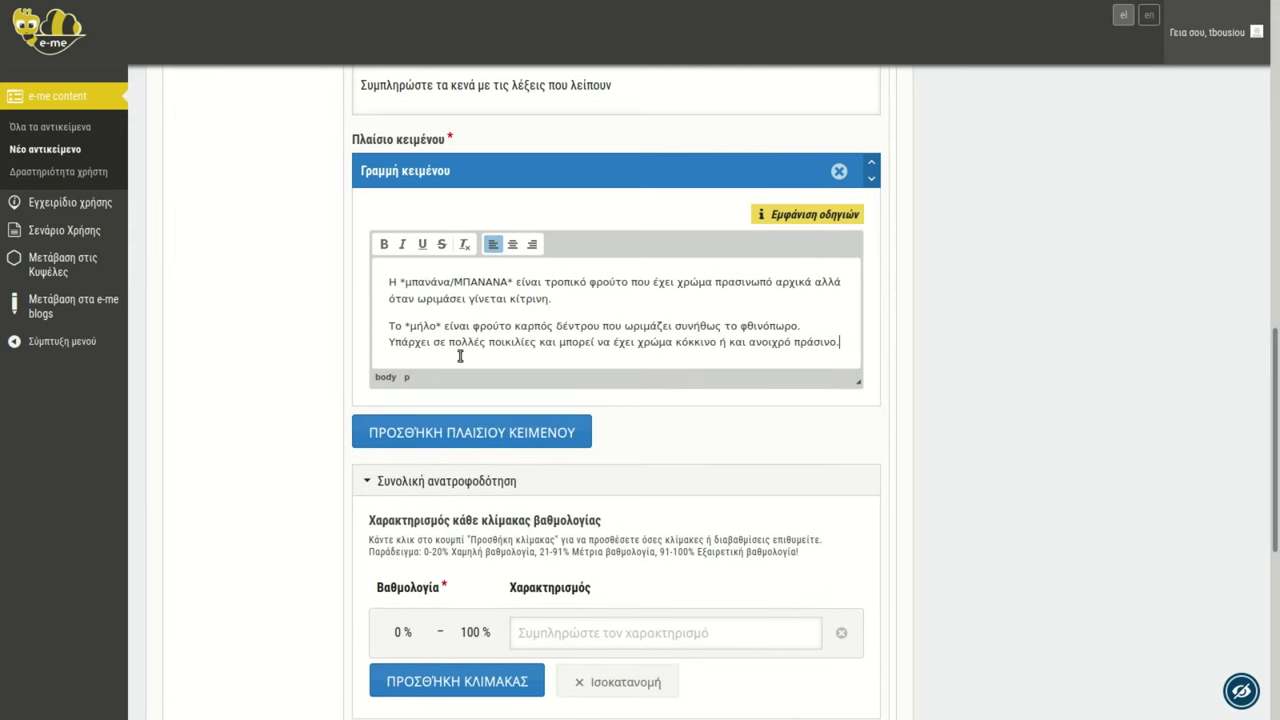
- Examine the marked blank "*μήλο*", the list of four questions and the question types on offer
scroll(462, 357, up, 1)
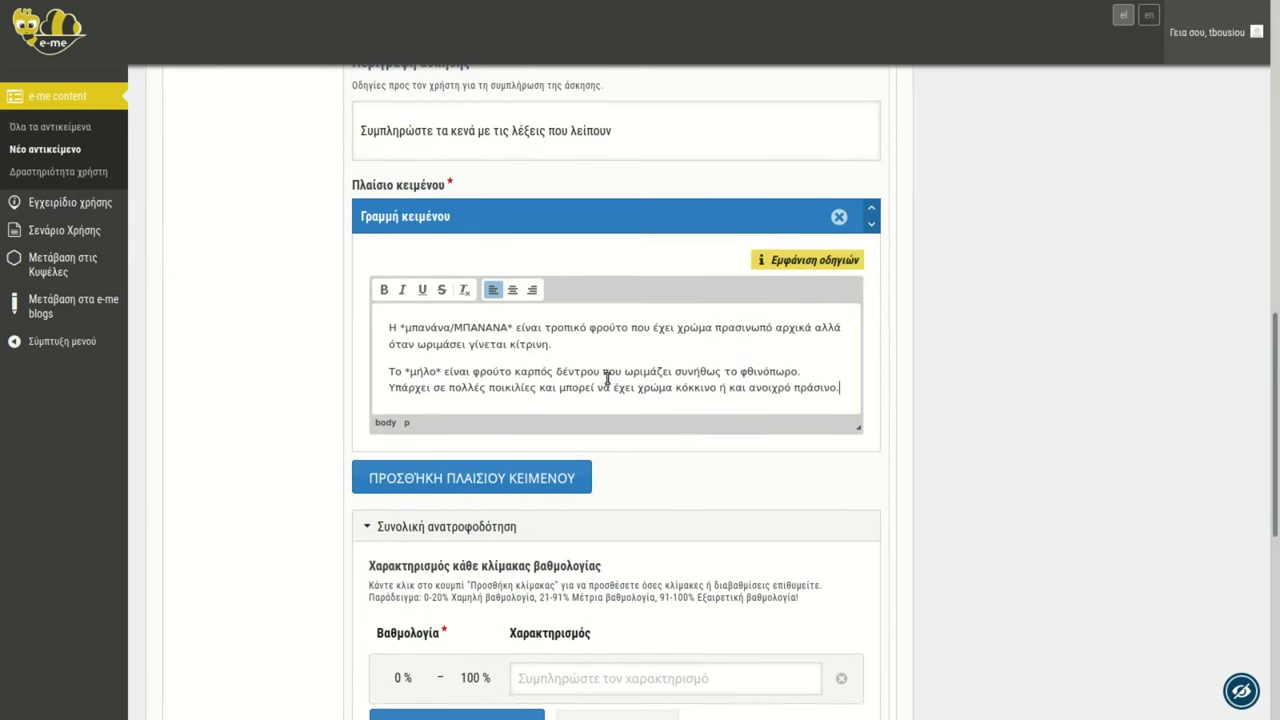
drag(449, 369, 412, 371)
click(531, 370)
scroll(531, 370, down, 4)
scroll(531, 370, up, 6)
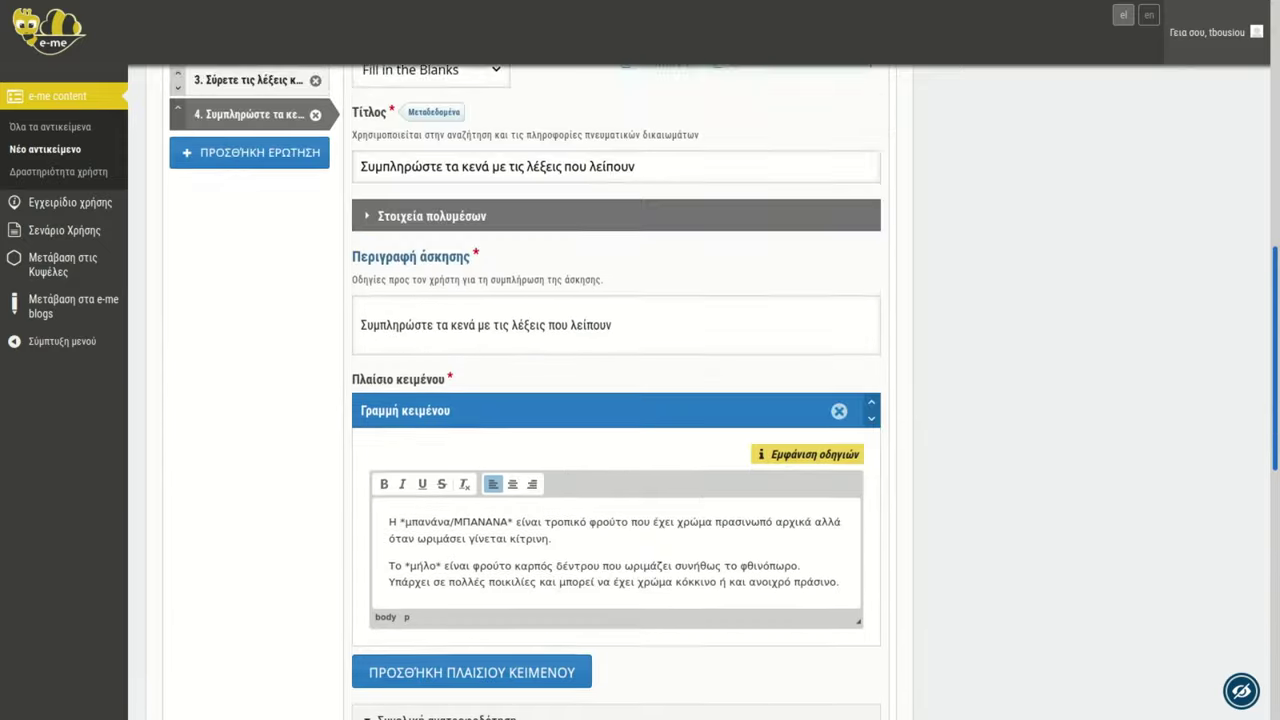
scroll(616, 400, up, 2)
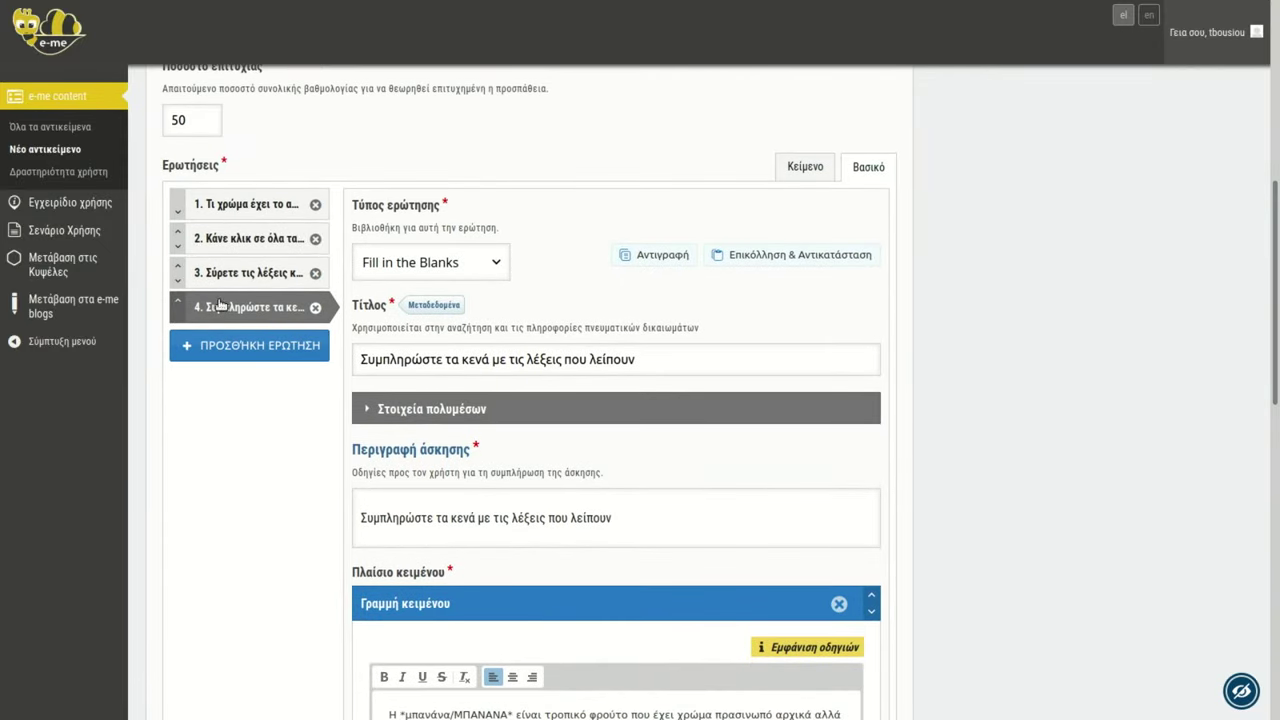
click(486, 266)
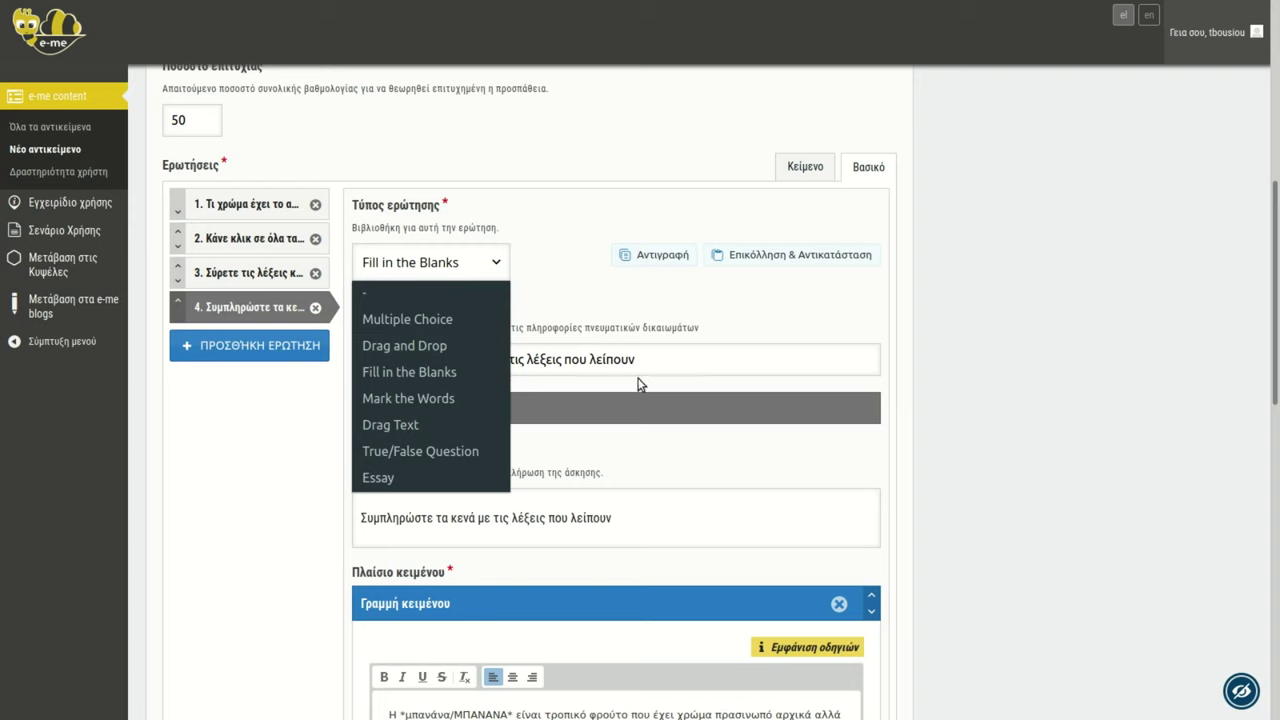
click(969, 408)
- Save the updated quiz "Quiz - Τα φρούτα 2"
scroll(917, 440, down, 3)
drag(1274, 425, 1275, 171)
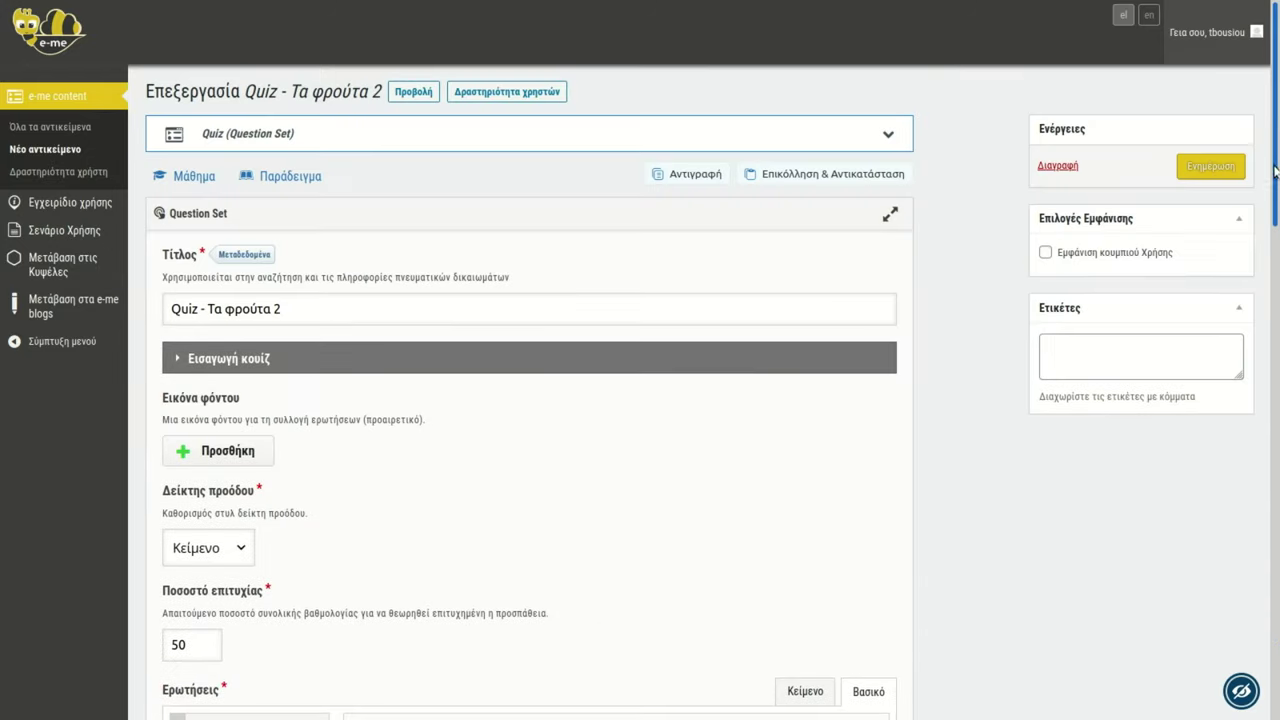
click(1188, 168)
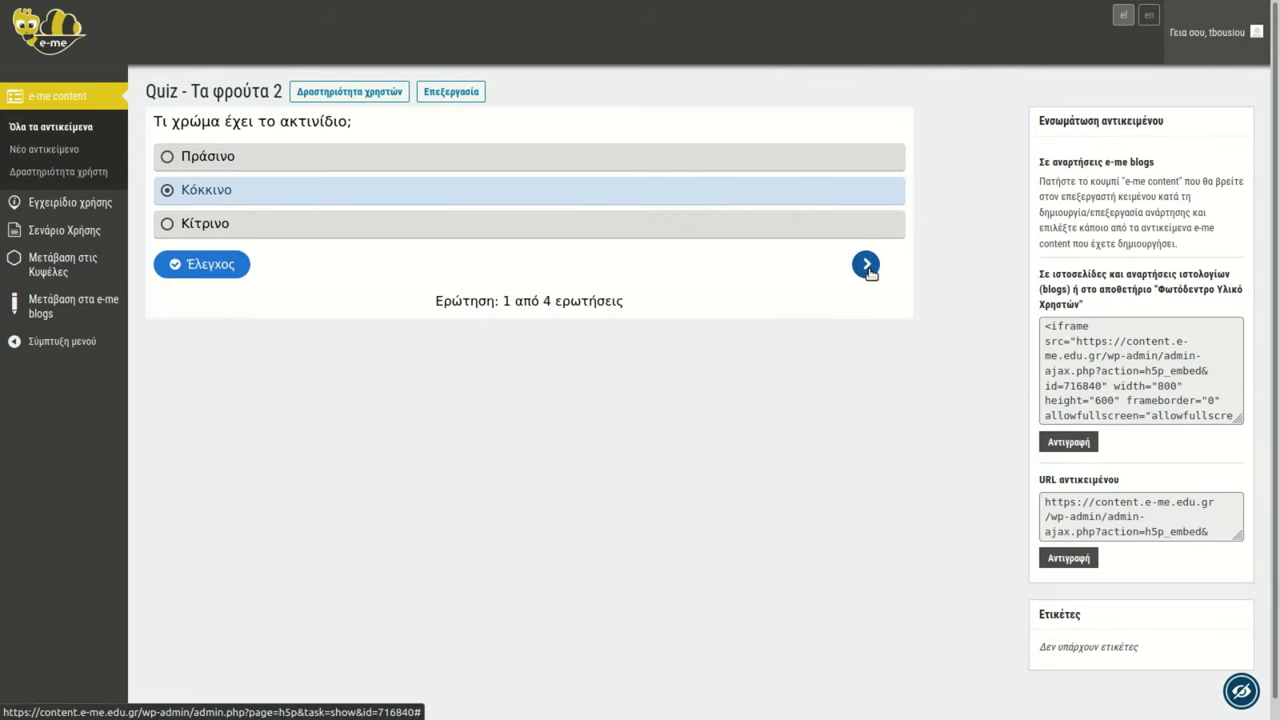
- Move on from the kiwi question, mark two words in the second question's text and continue to the third question
click(863, 263)
click(603, 153)
click(710, 154)
click(866, 236)
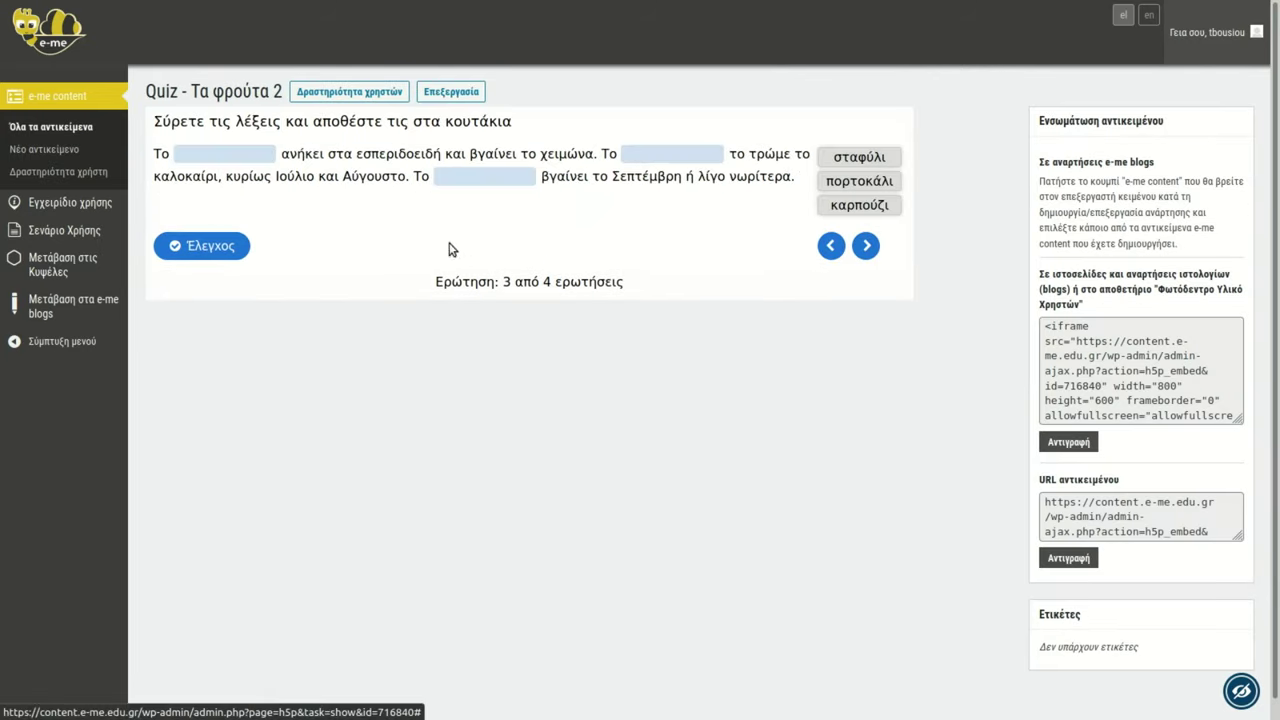
- Place καρπούζι, πορτοκάλι and σταφύλι in the first, second and third gaps respectively, and continue to the fourth question
drag(857, 157, 523, 184)
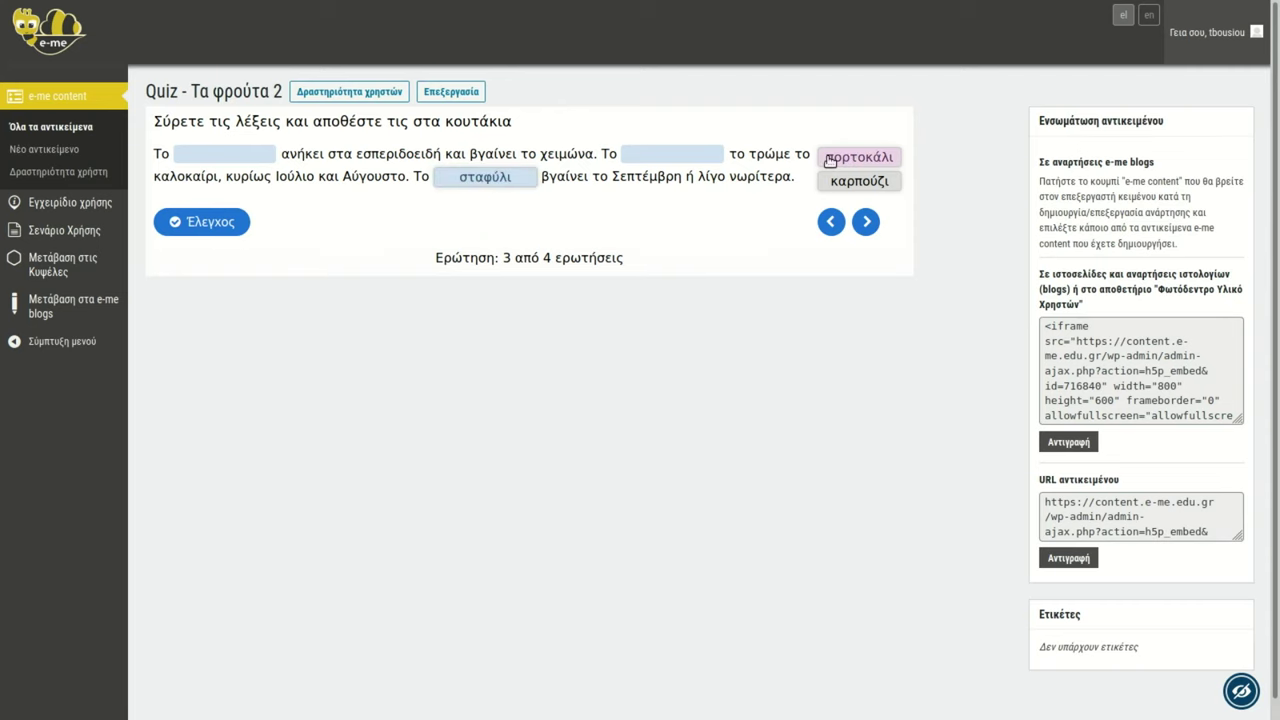
drag(829, 161, 631, 152)
drag(849, 156, 215, 150)
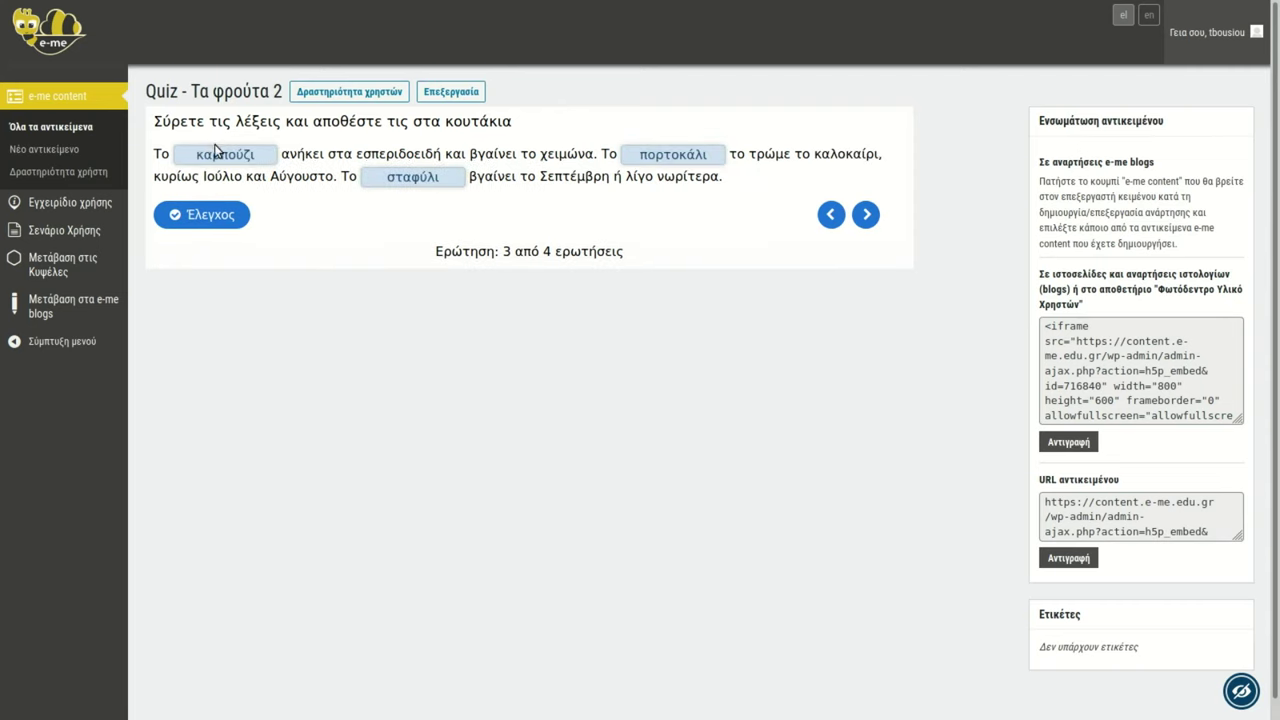
click(866, 214)
- Fill the fourth question's first blank with "μπανάνα" and the second with "μήλο"
click(195, 160)
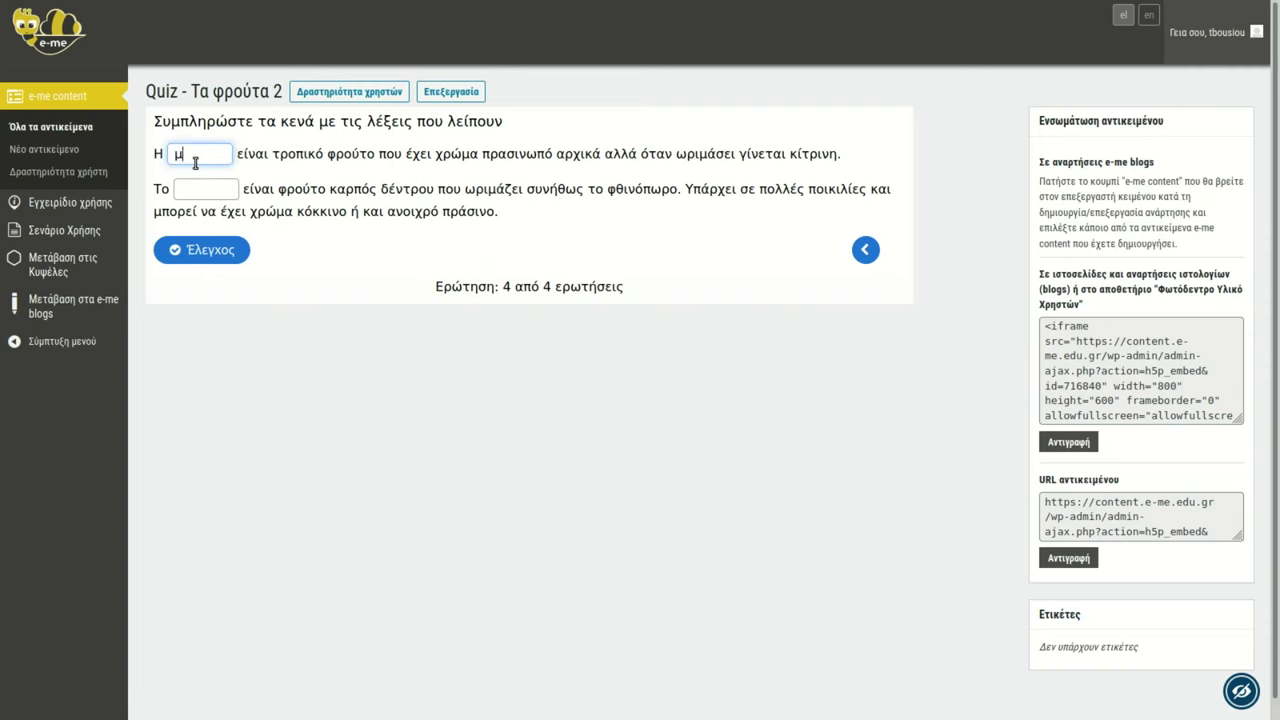
text(μπανάνα)
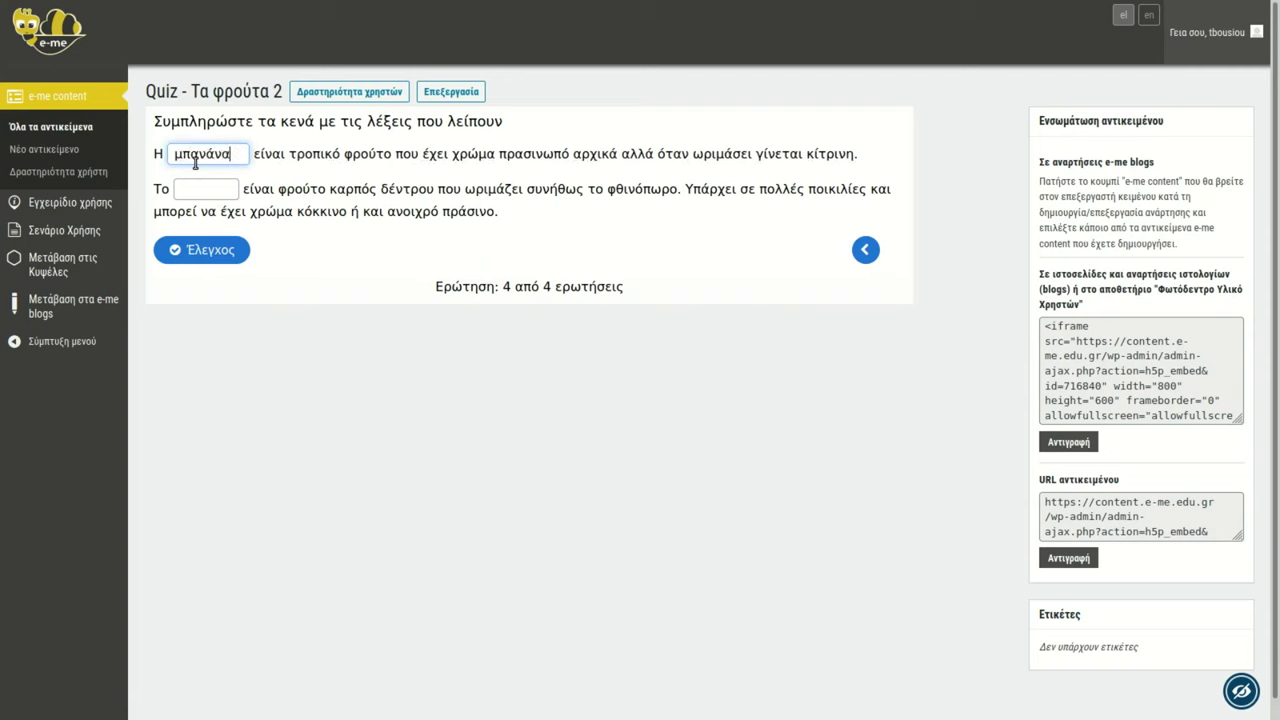
key(Tab)
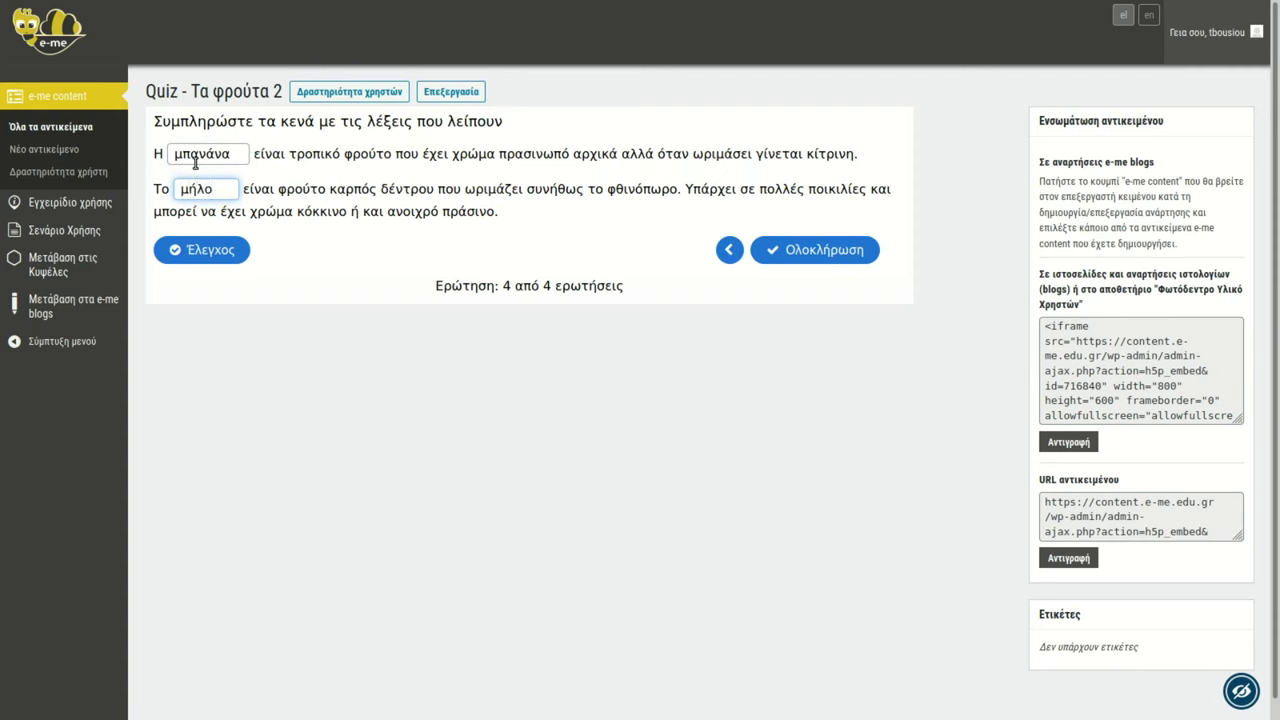
- Replace the first blank's answer with "ΜΠΑΝΑΝΑ", check the answers and finish the quiz
double_click(195, 158)
text(ΜΠΑ)
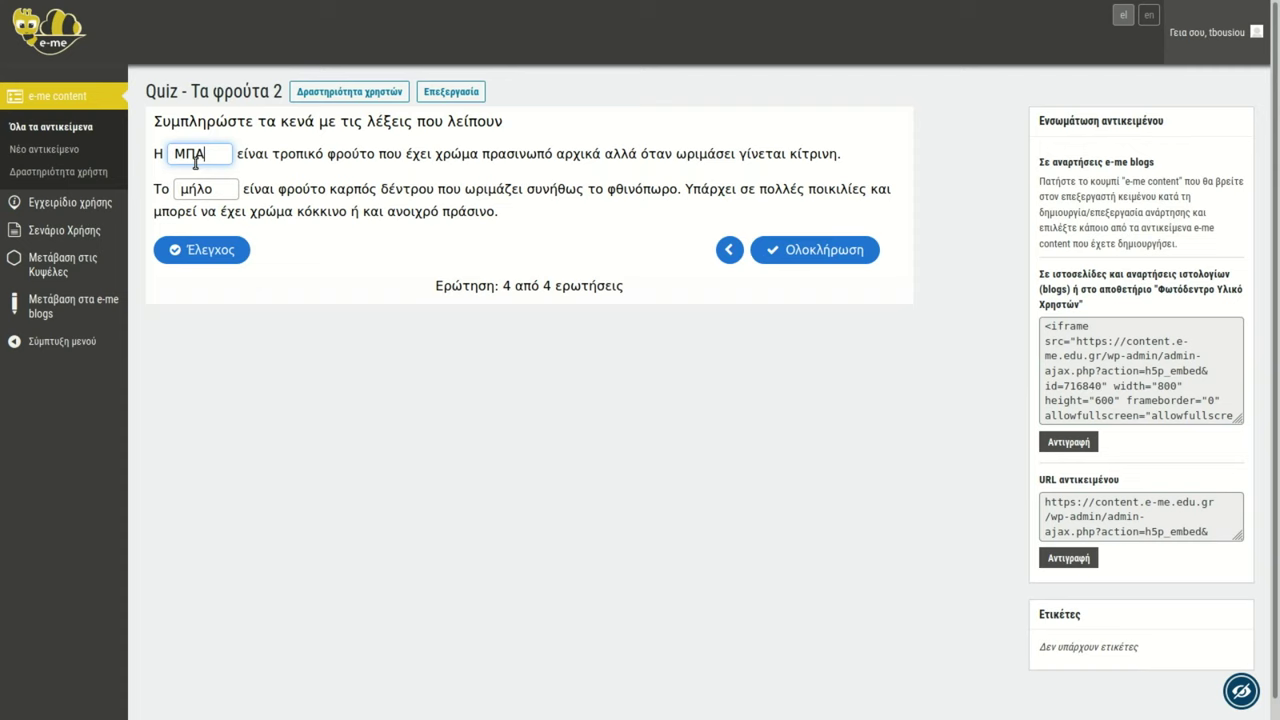
text(ΝΑΝΑ)
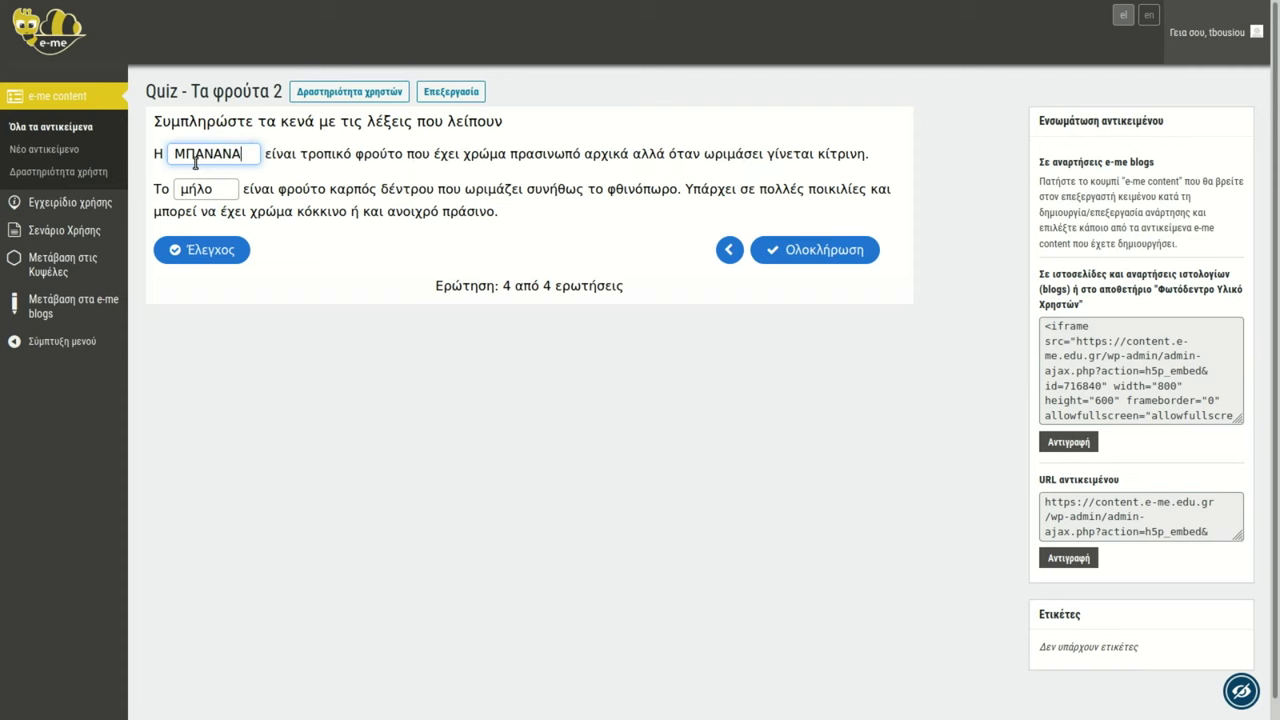
click(205, 250)
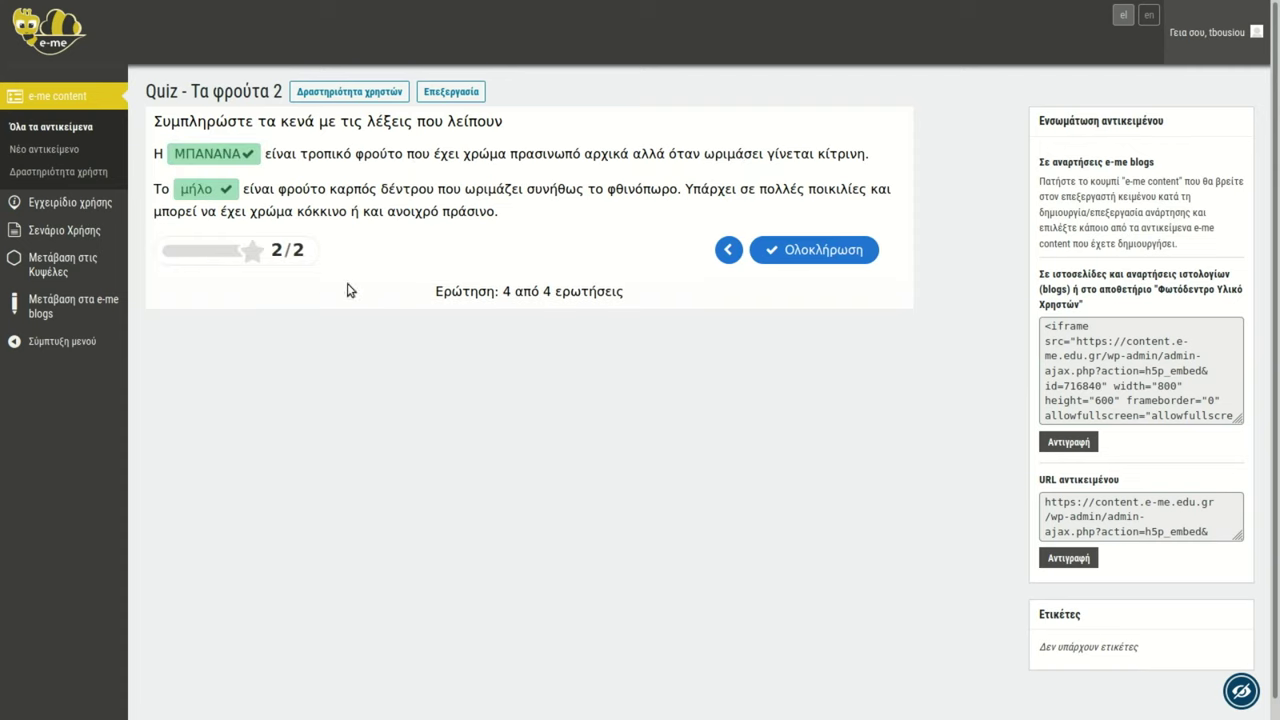
click(824, 256)
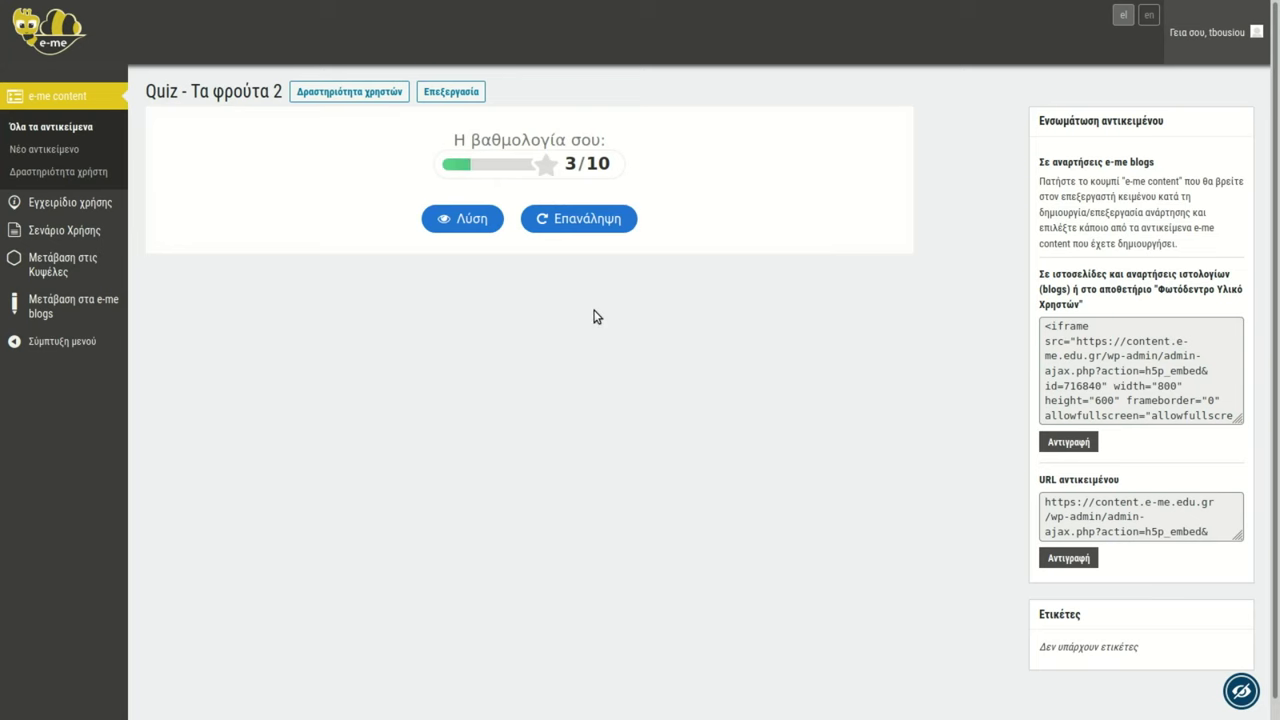
- Reopen the quiz for editing and add the image fruits-general-1.jpg as the Multiple Choice question's media
click(452, 92)
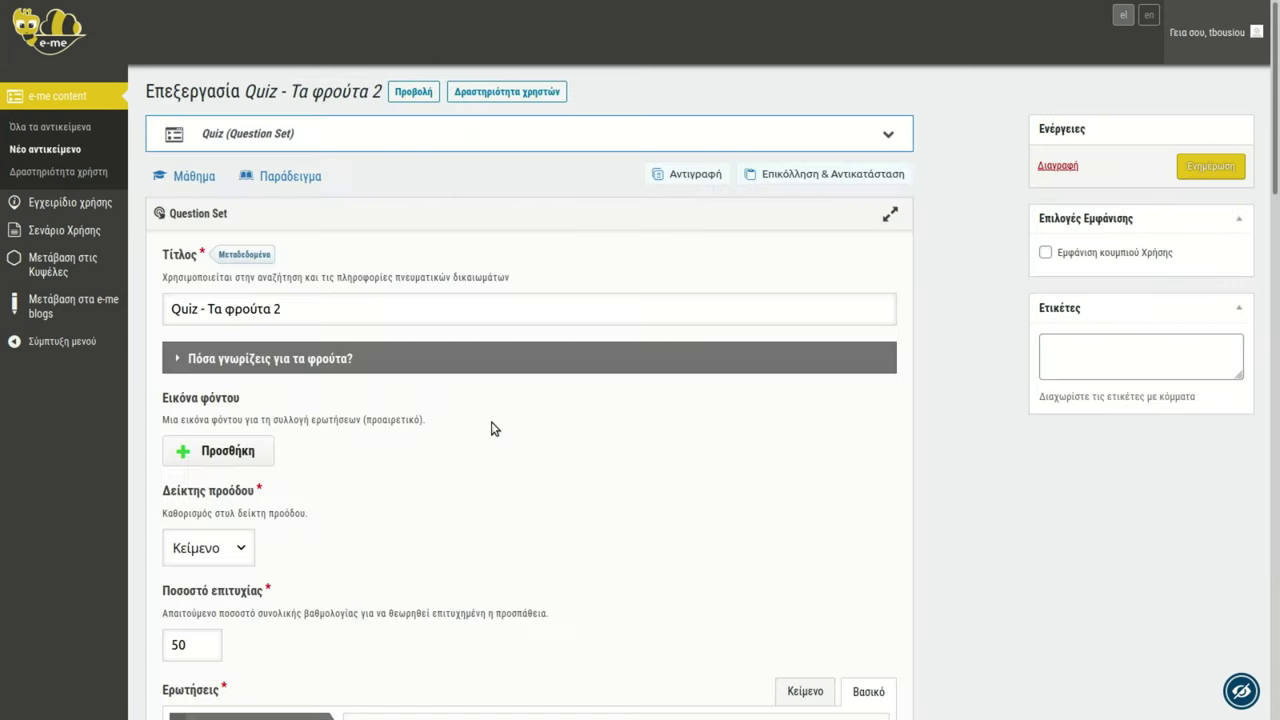
scroll(478, 428, down, 5)
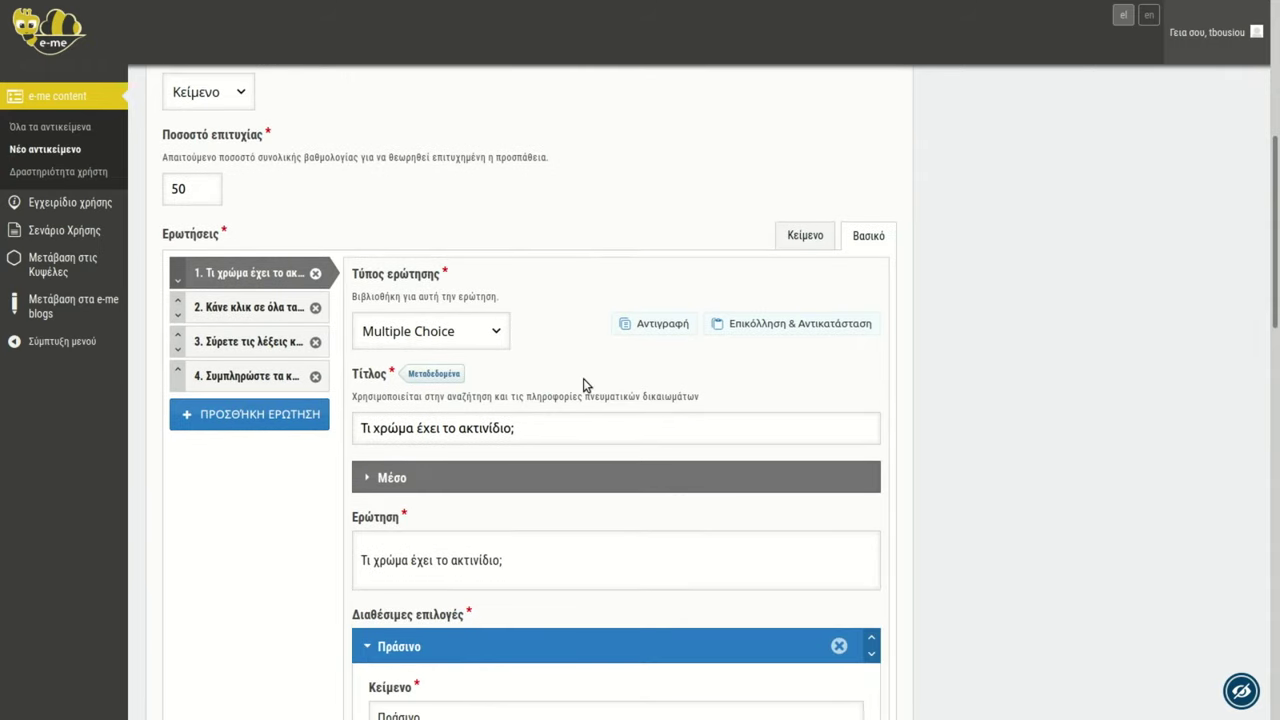
scroll(549, 363, down, 1)
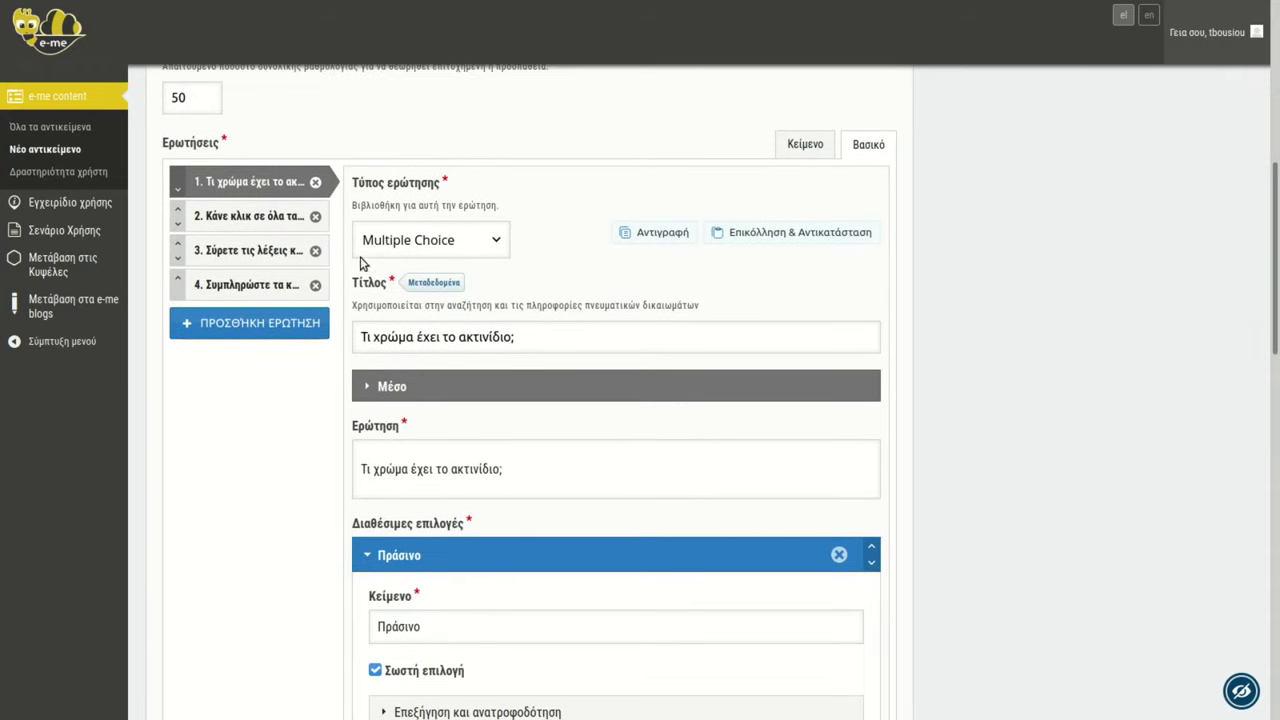
click(364, 389)
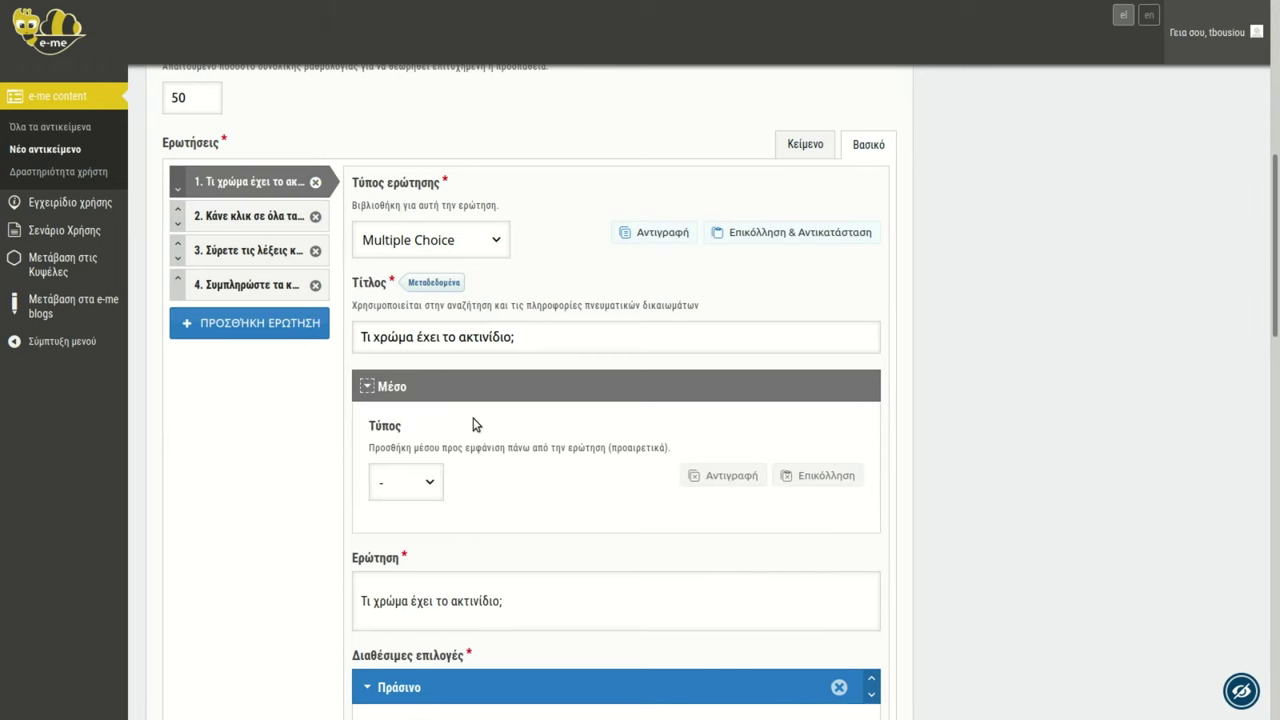
scroll(471, 423, down, 1)
click(430, 396)
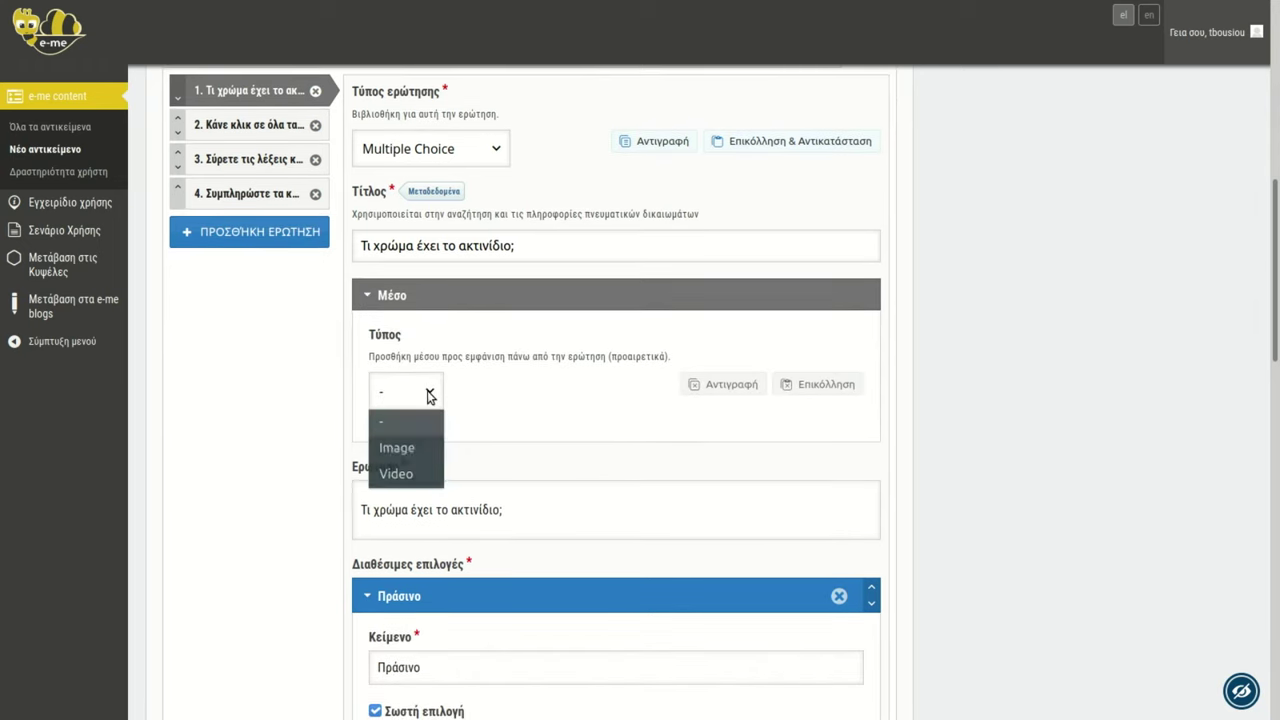
click(411, 448)
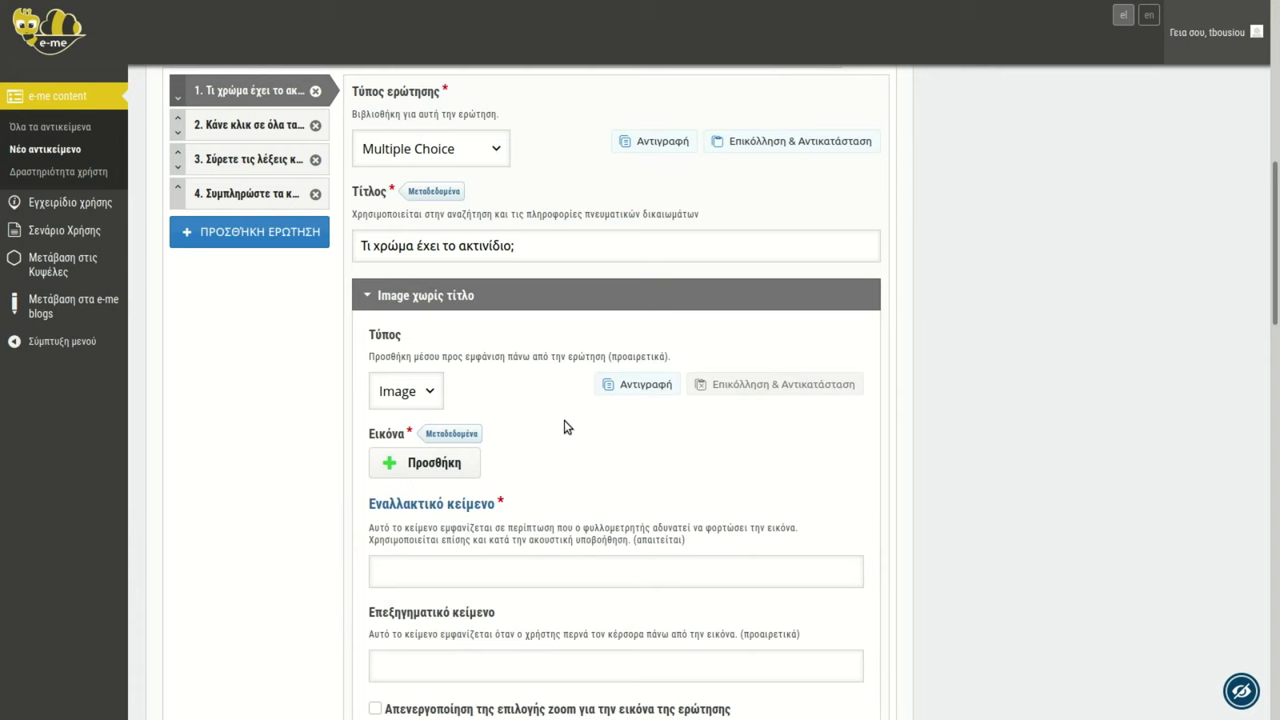
click(440, 466)
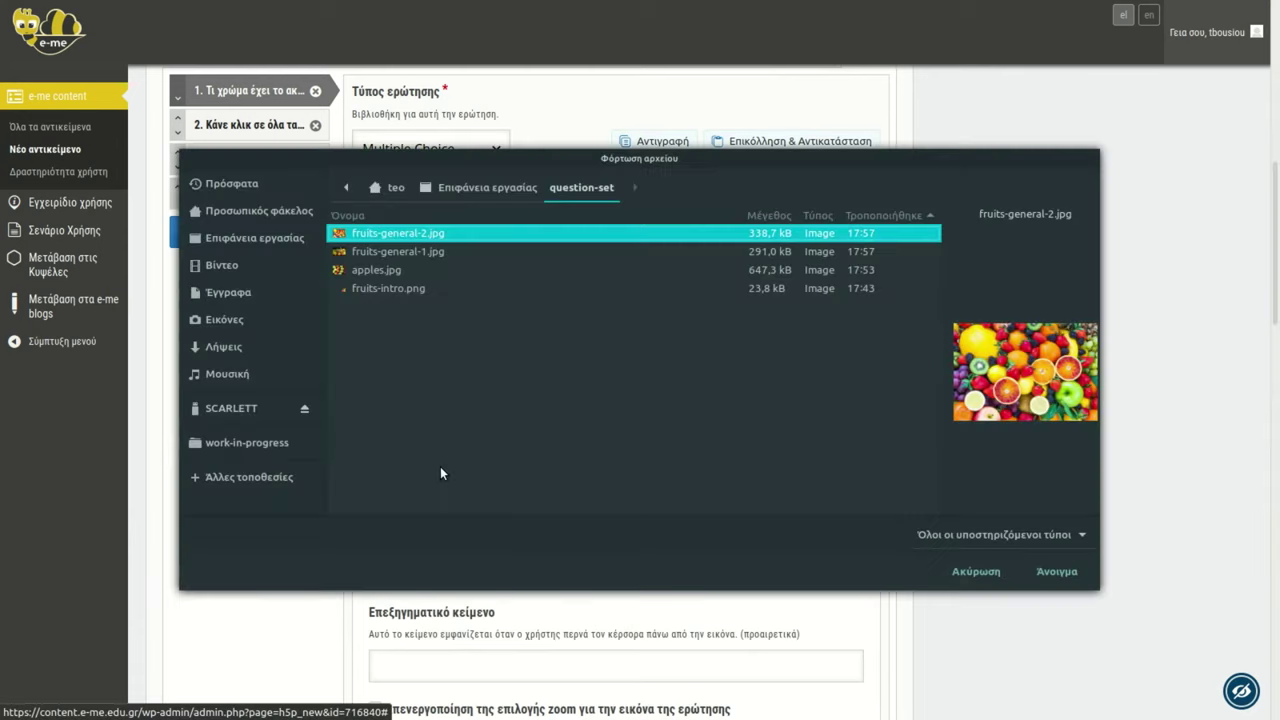
double_click(403, 251)
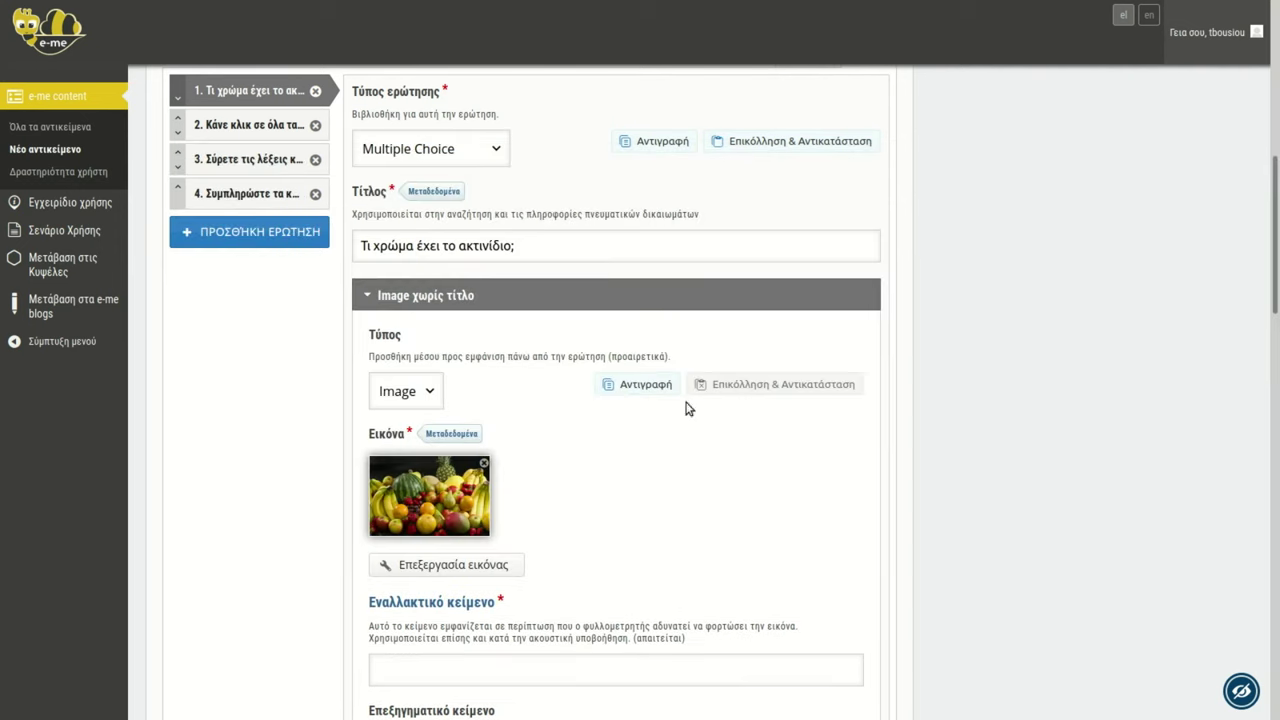
- Examine the settings of the Mark the Words, Drag Text and Fill in the Blanks questions for a media section
scroll(571, 398, up, 1)
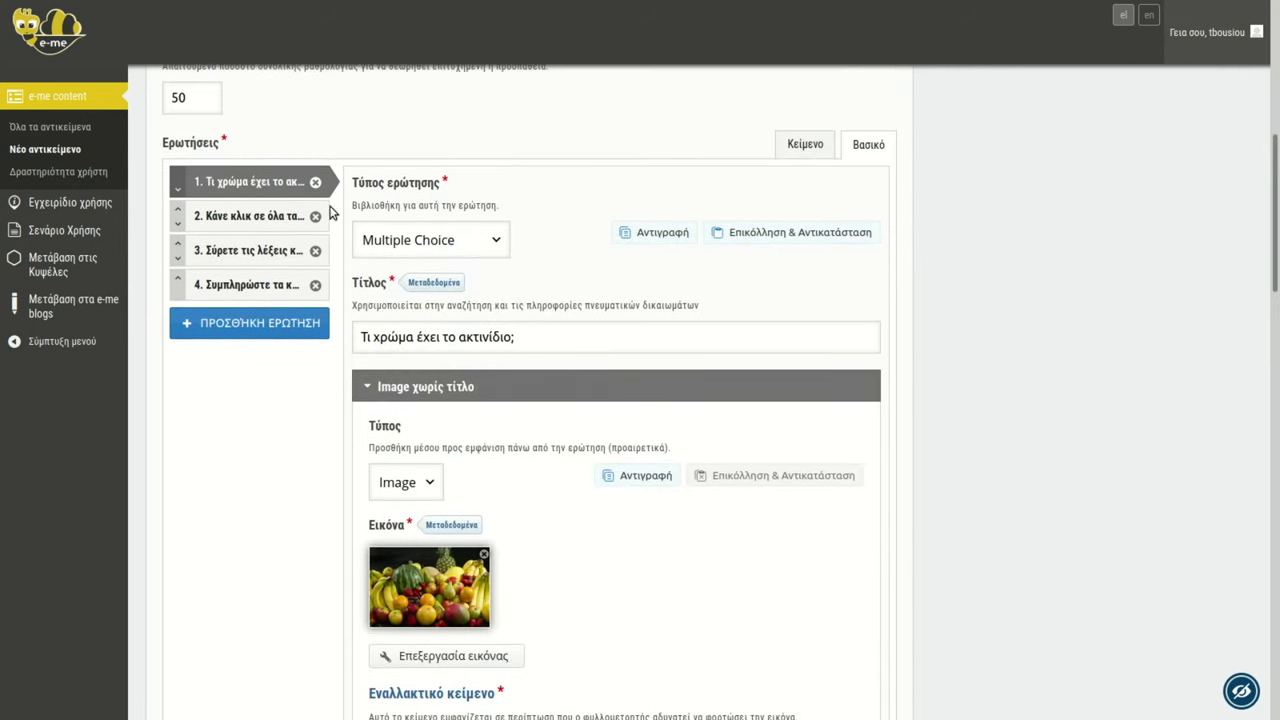
click(265, 215)
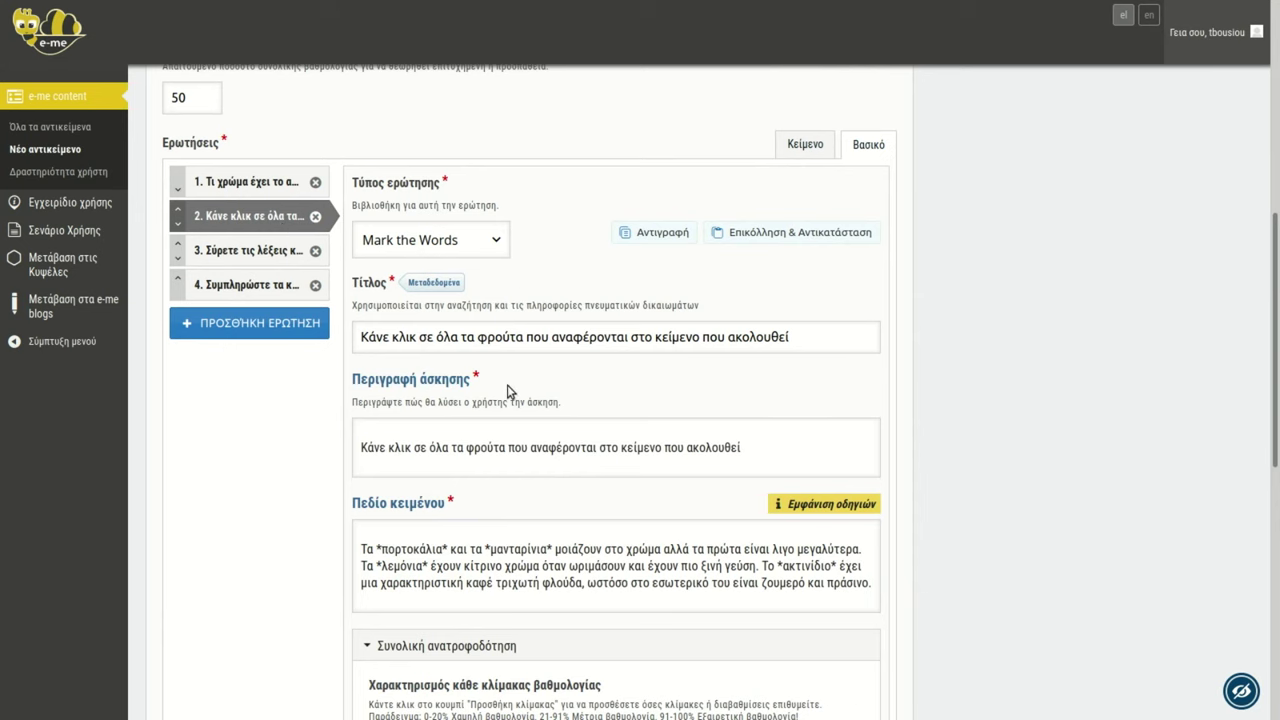
scroll(592, 371, down, 1)
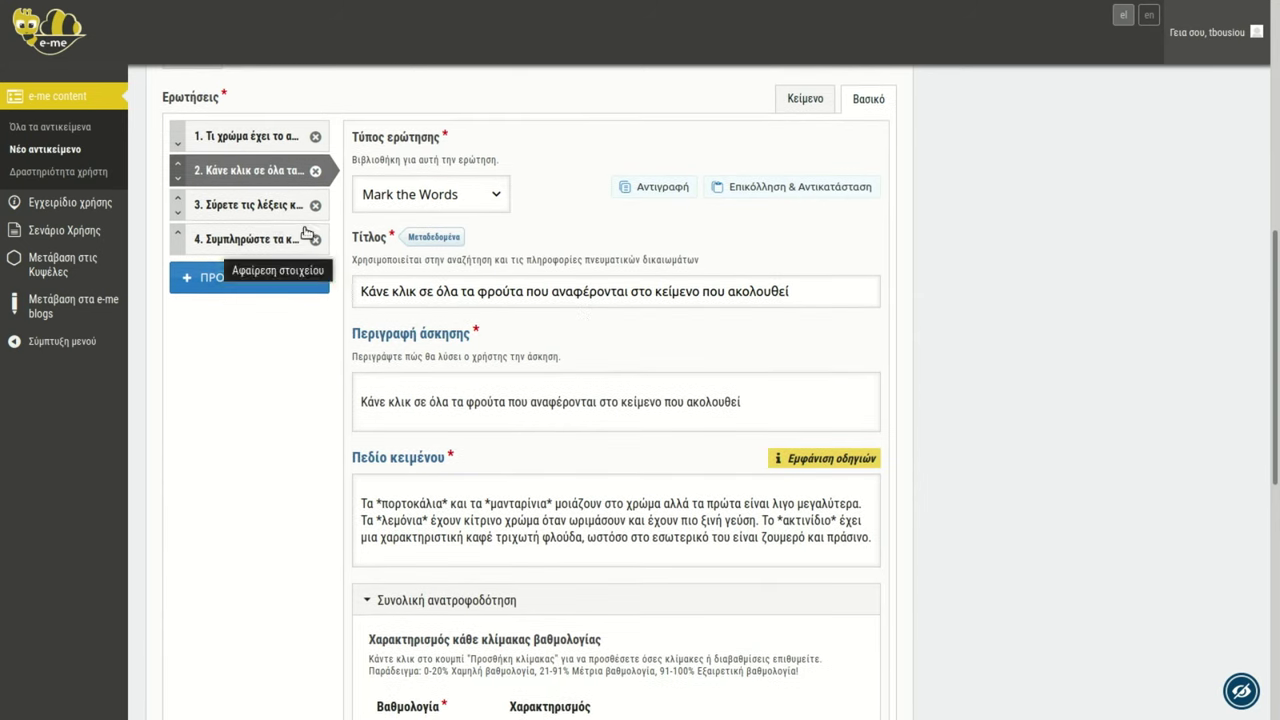
click(257, 206)
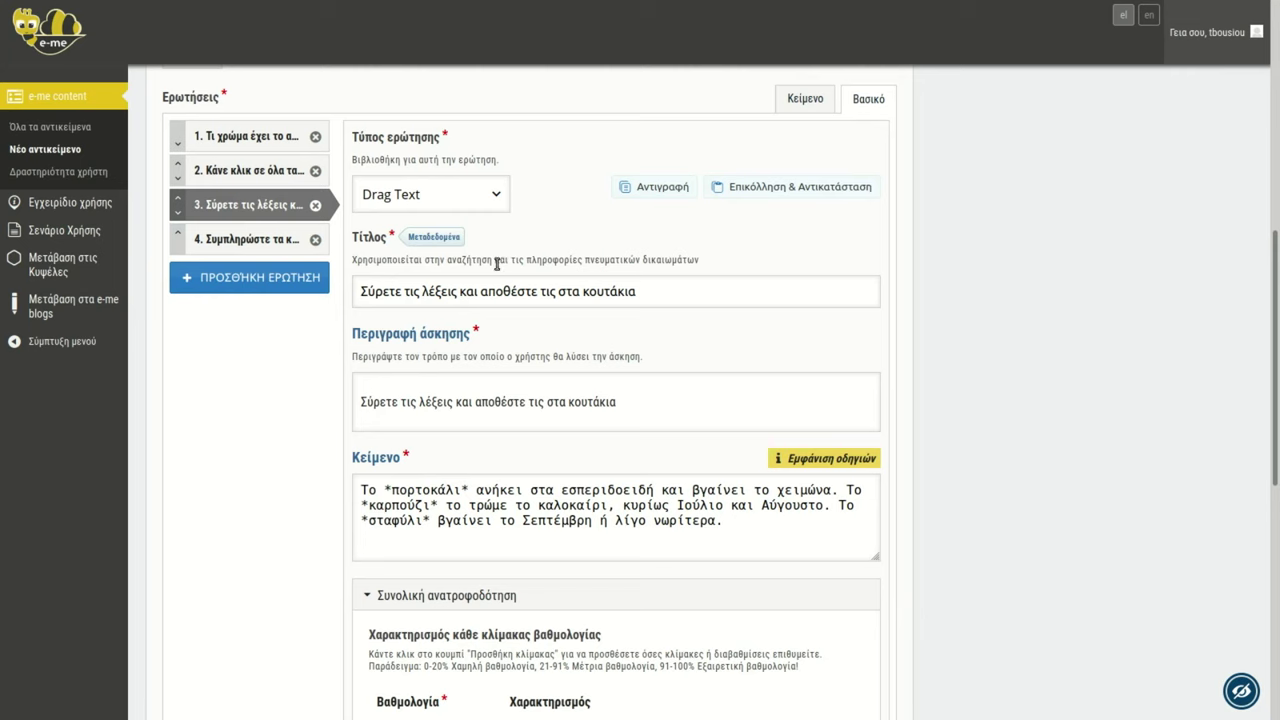
scroll(497, 262, down, 1)
click(250, 200)
scroll(531, 288, up, 2)
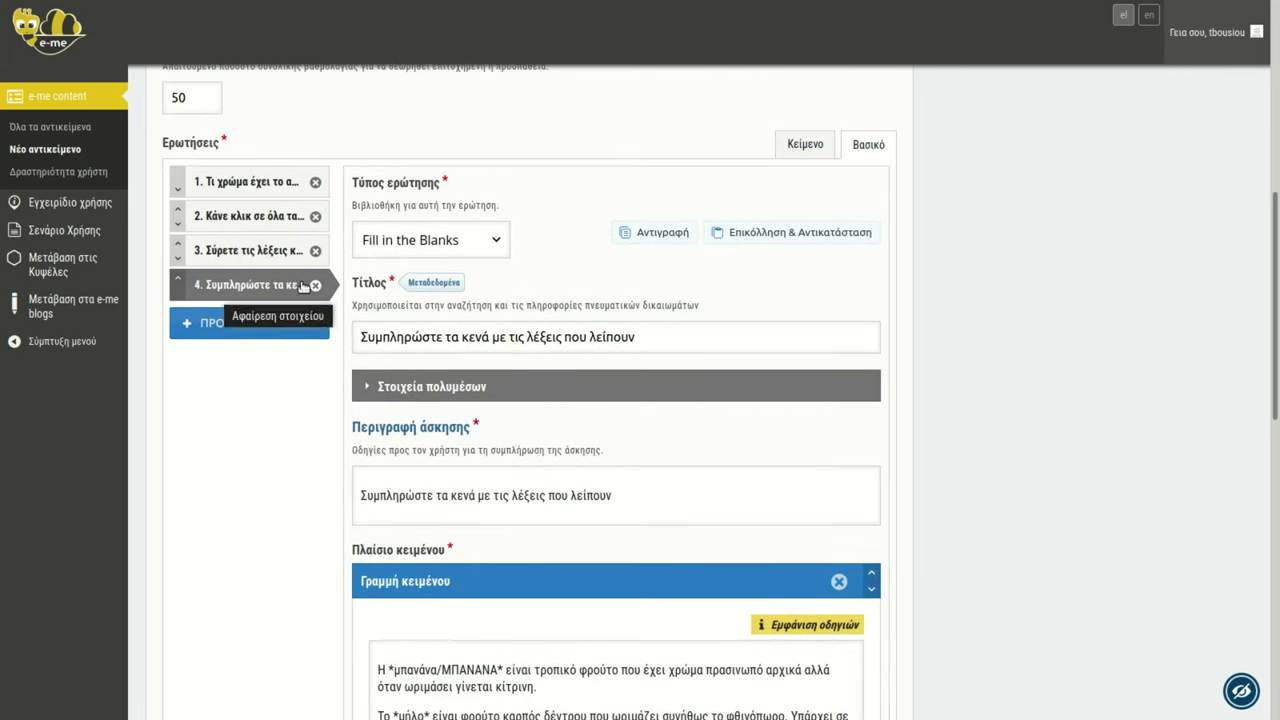
click(257, 252)
- Add the image fruits-general-2.jpg from the question-set folder as the Fill in the Blanks question's media
click(255, 285)
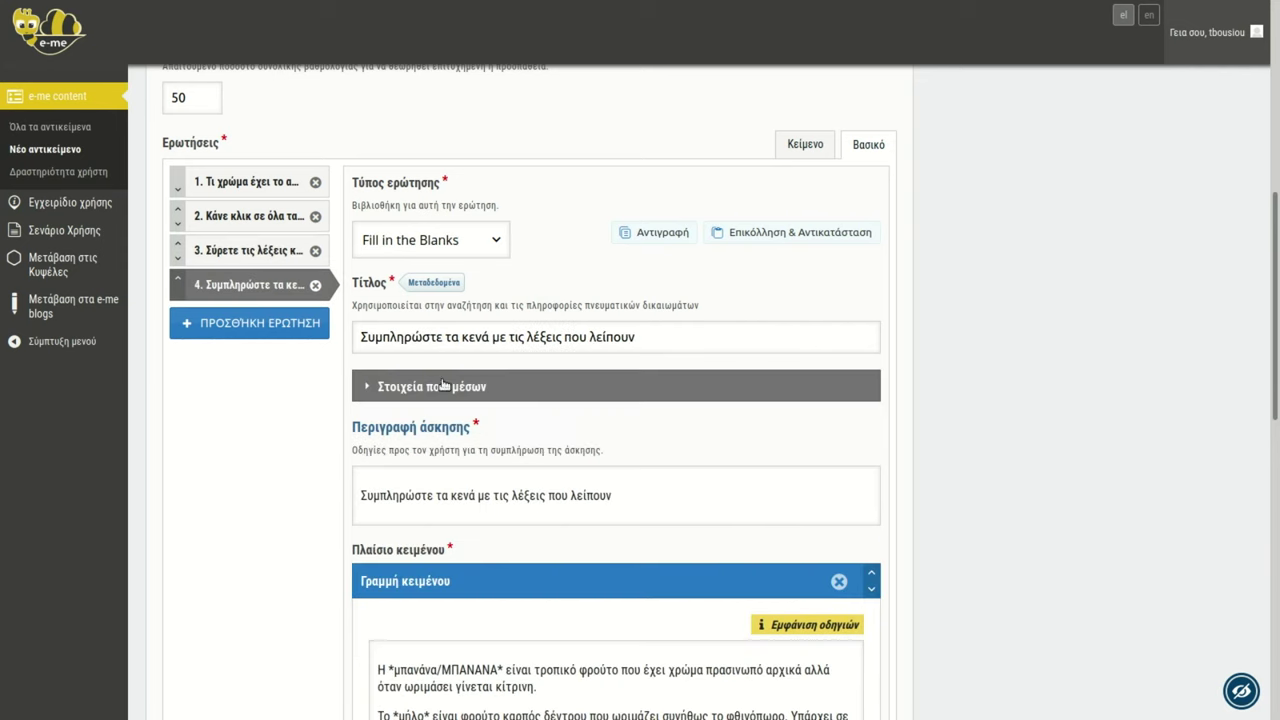
click(412, 388)
scroll(459, 390, down, 2)
click(432, 391)
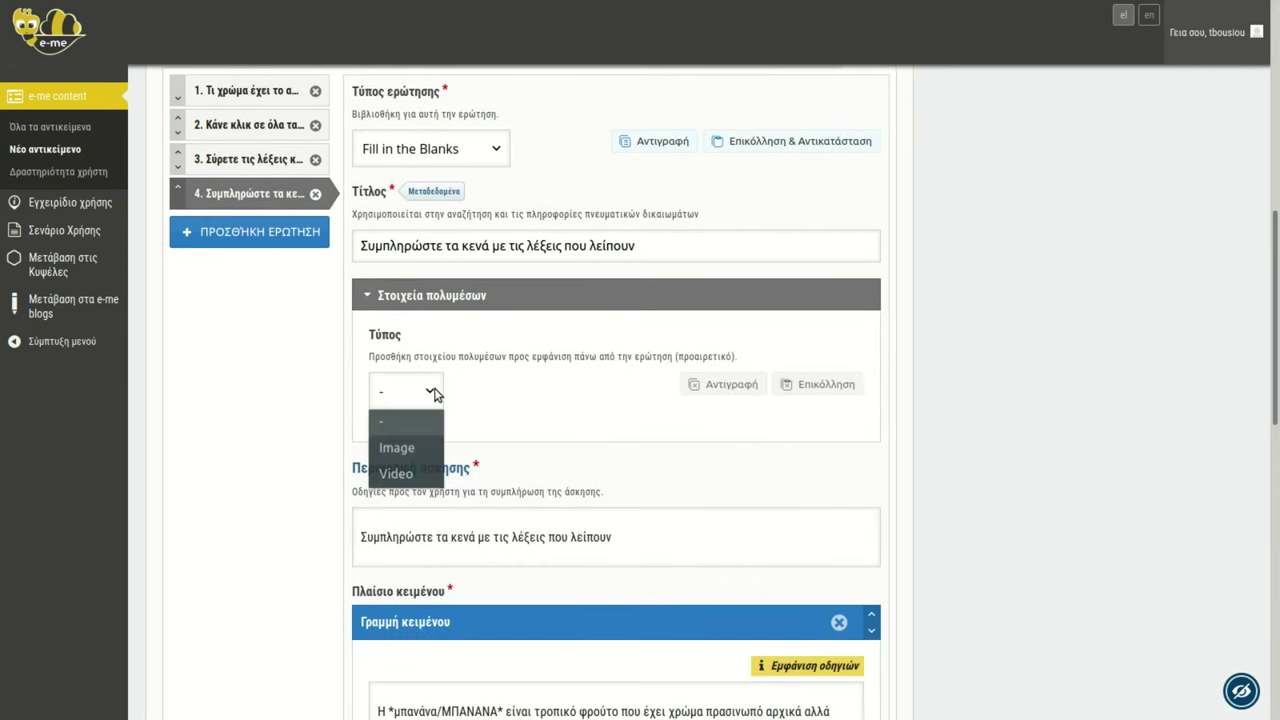
click(407, 453)
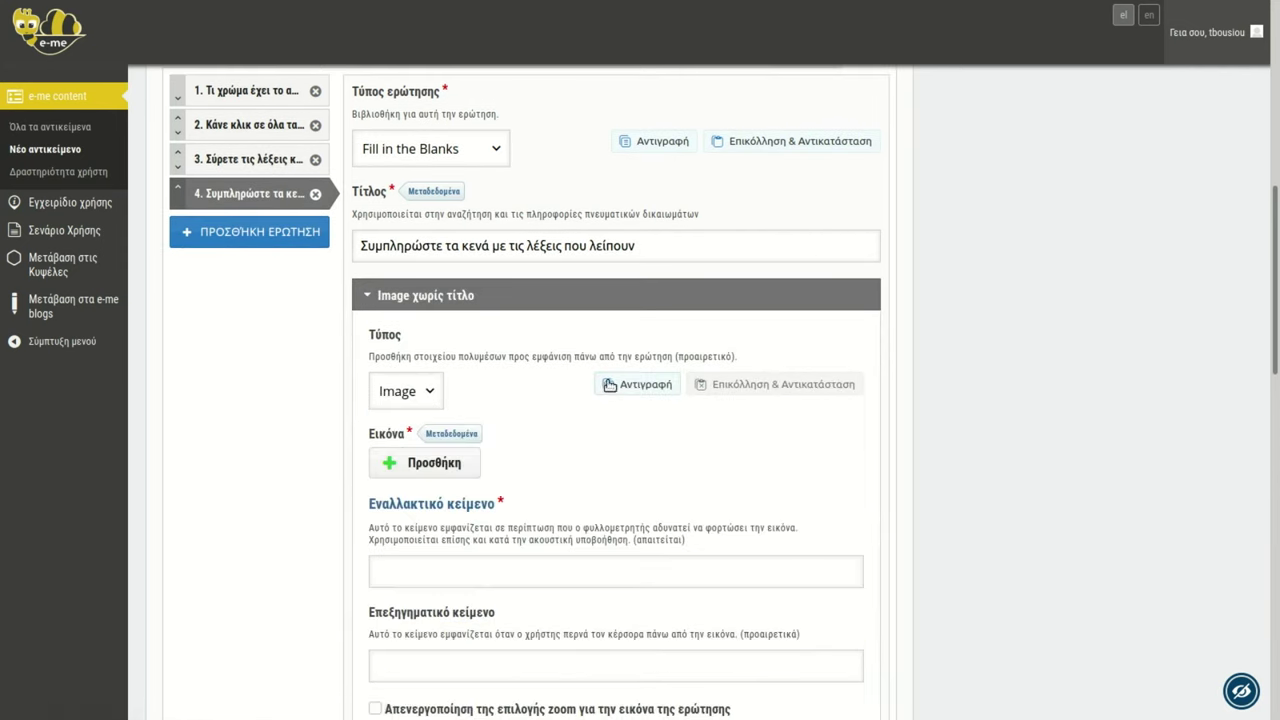
click(451, 477)
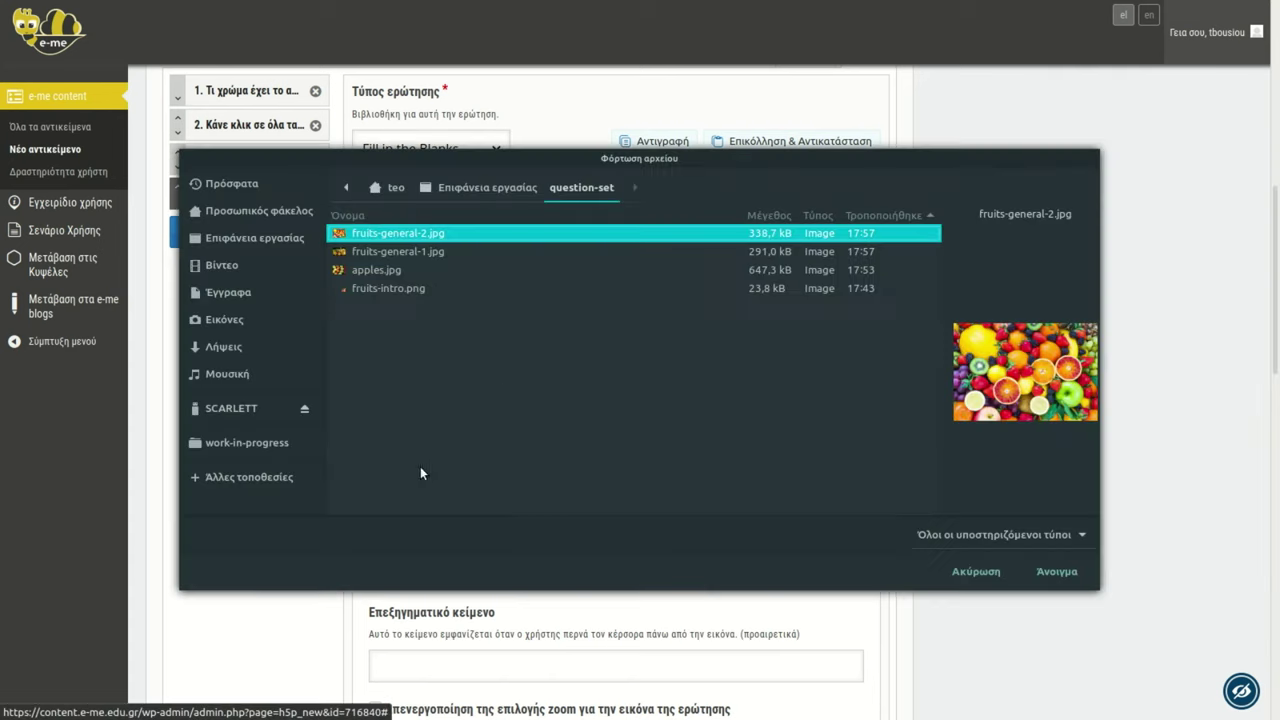
double_click(420, 236)
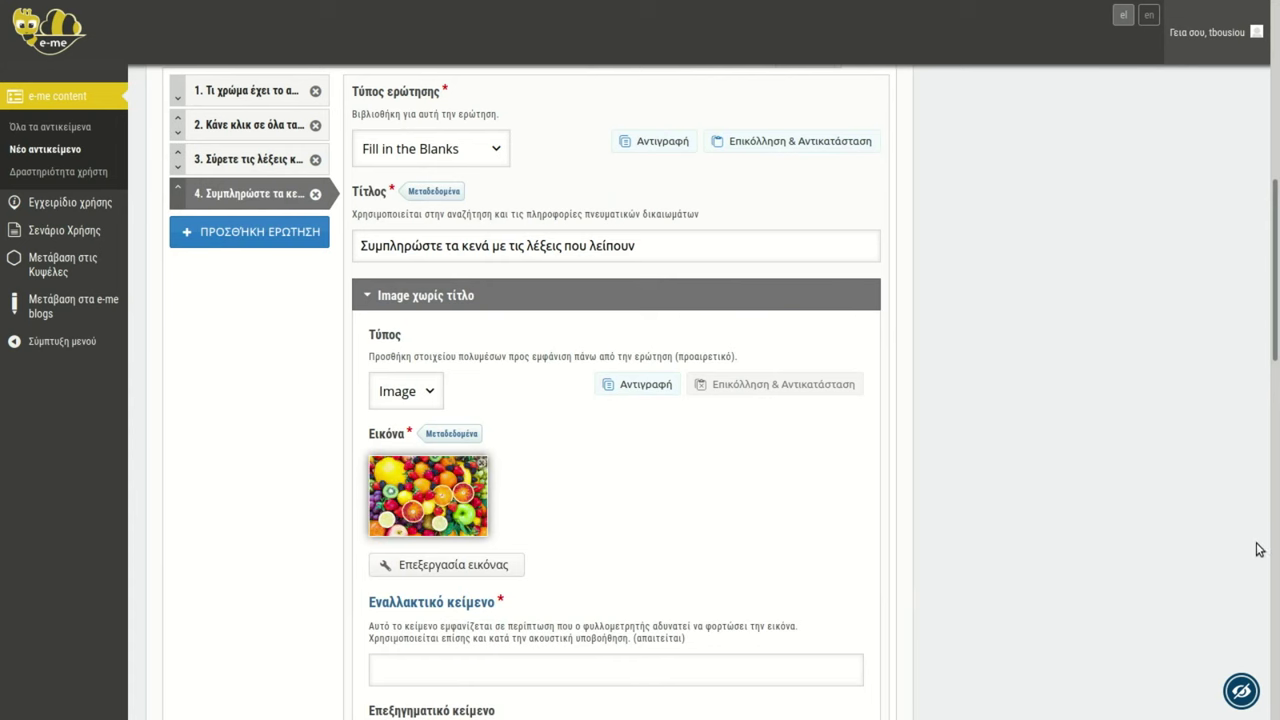
- Save the updated quiz, dismiss the data reset notice and start the quiz
scroll(1262, 545, down, 2)
scroll(1262, 545, up, 10)
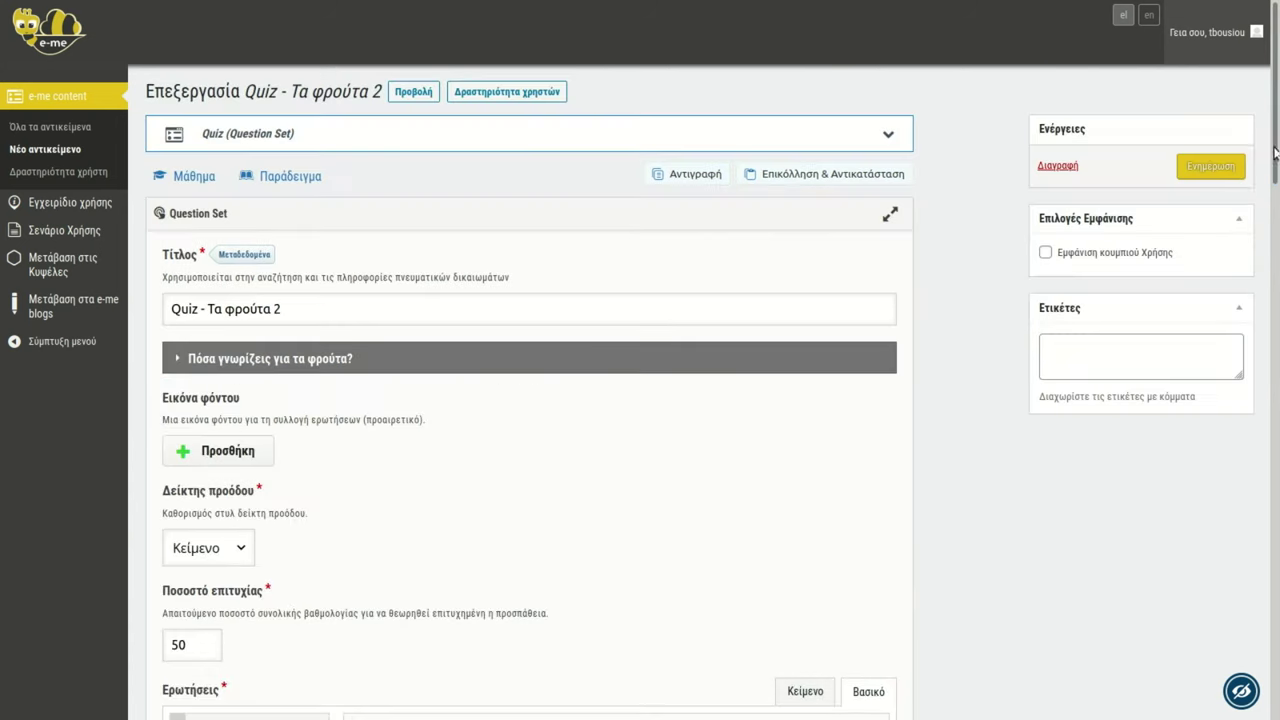
click(1193, 168)
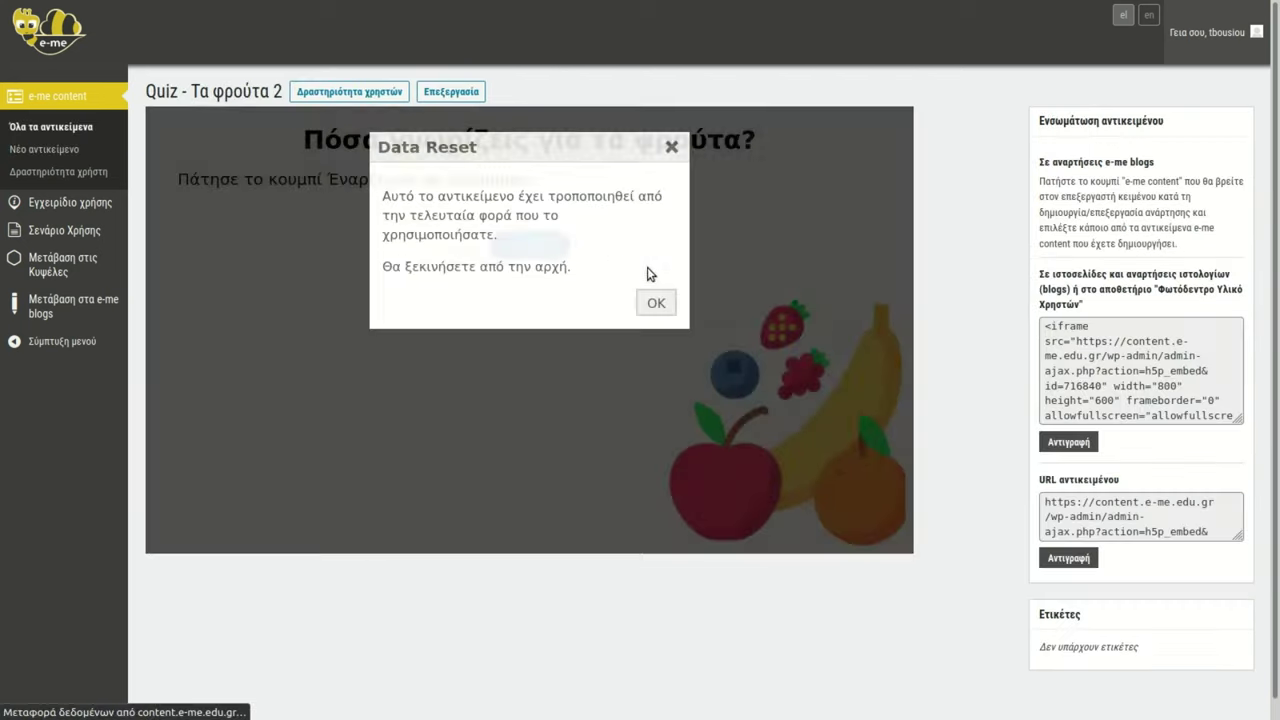
click(655, 303)
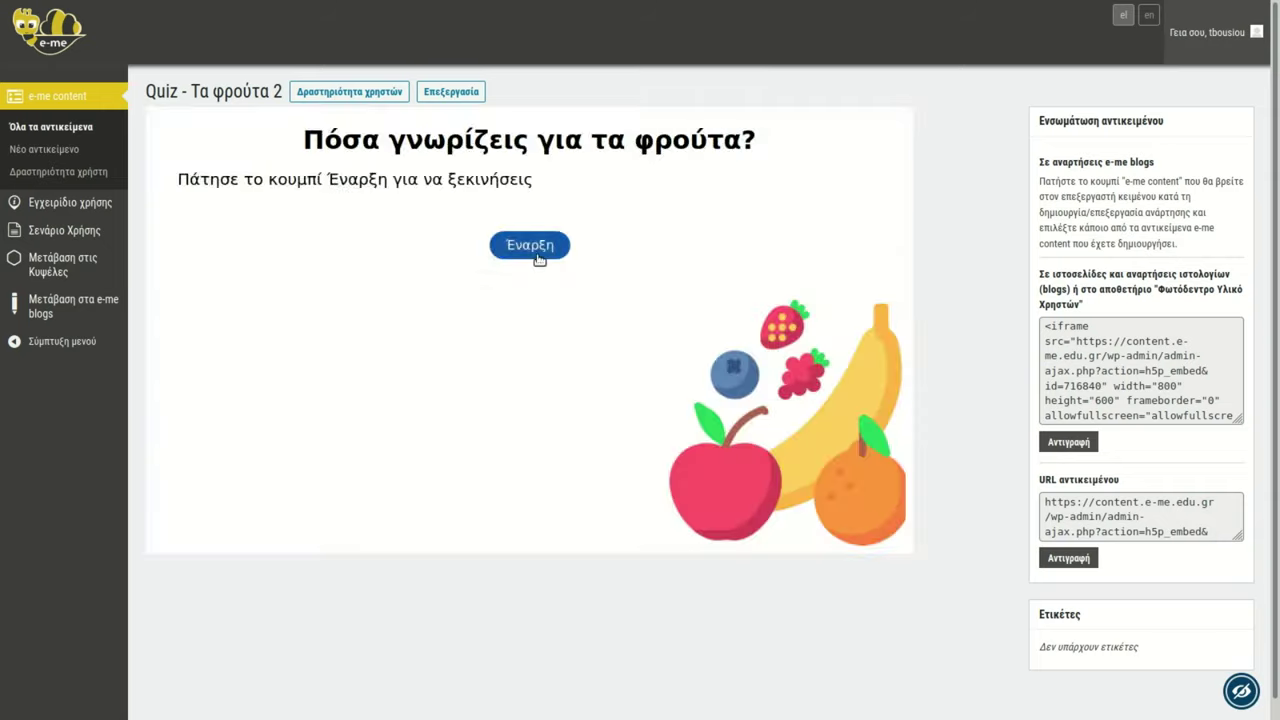
click(540, 256)
- Mark the word "γεύση" in the first question, advance to the second one and inspect its image
click(578, 176)
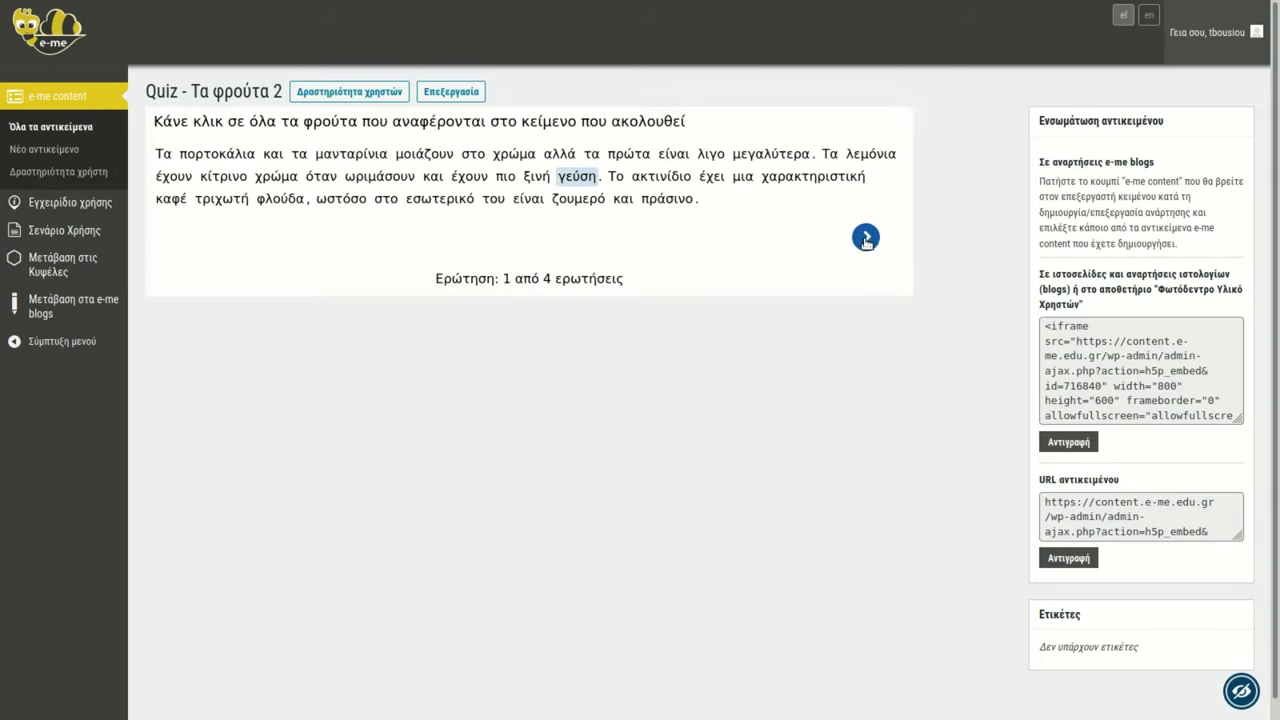
click(866, 240)
click(321, 212)
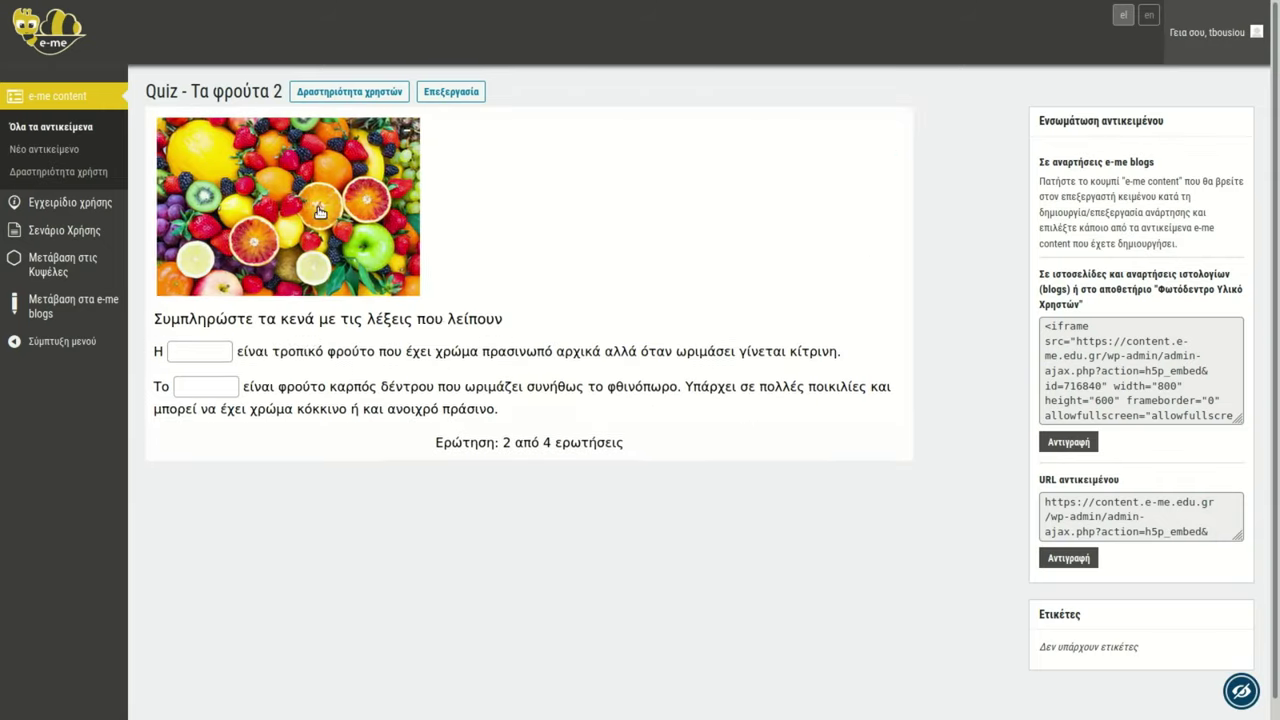
click(330, 219)
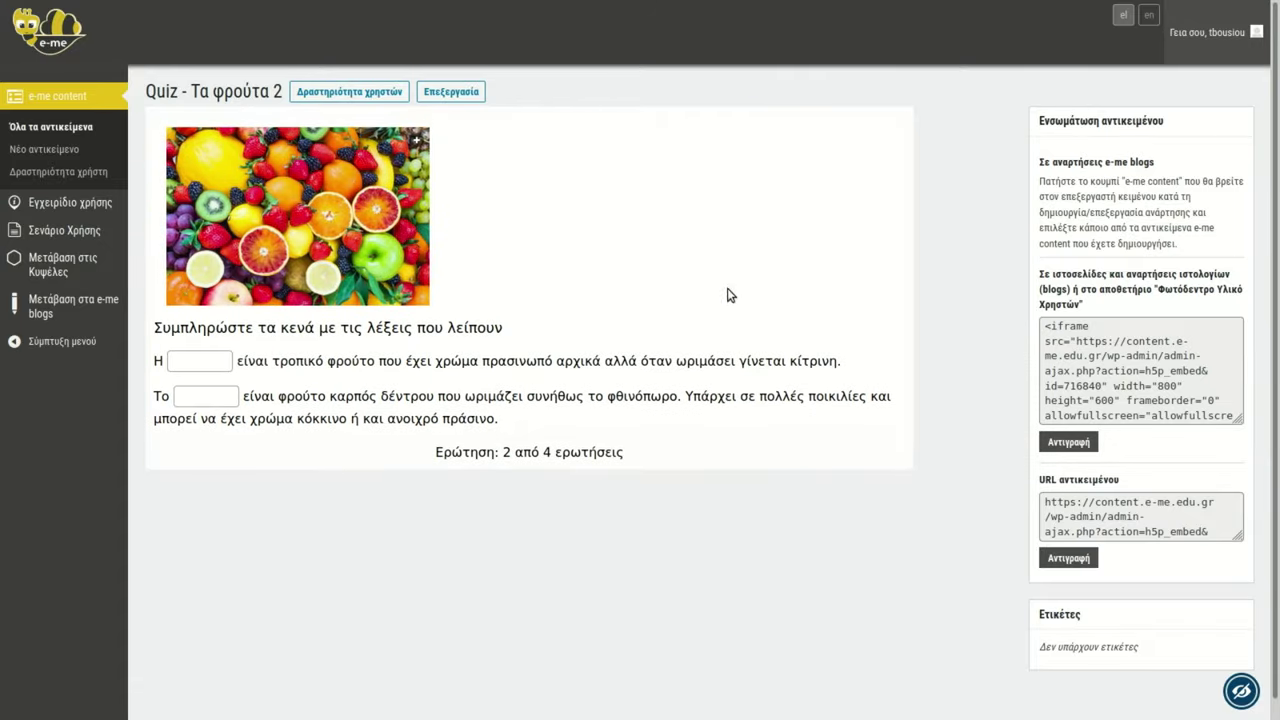
- Fill the second question's first blank with "fdgvfd" and the second with "fdg"
click(205, 358)
text(fdgv)
click(205, 397)
text(fdgv)
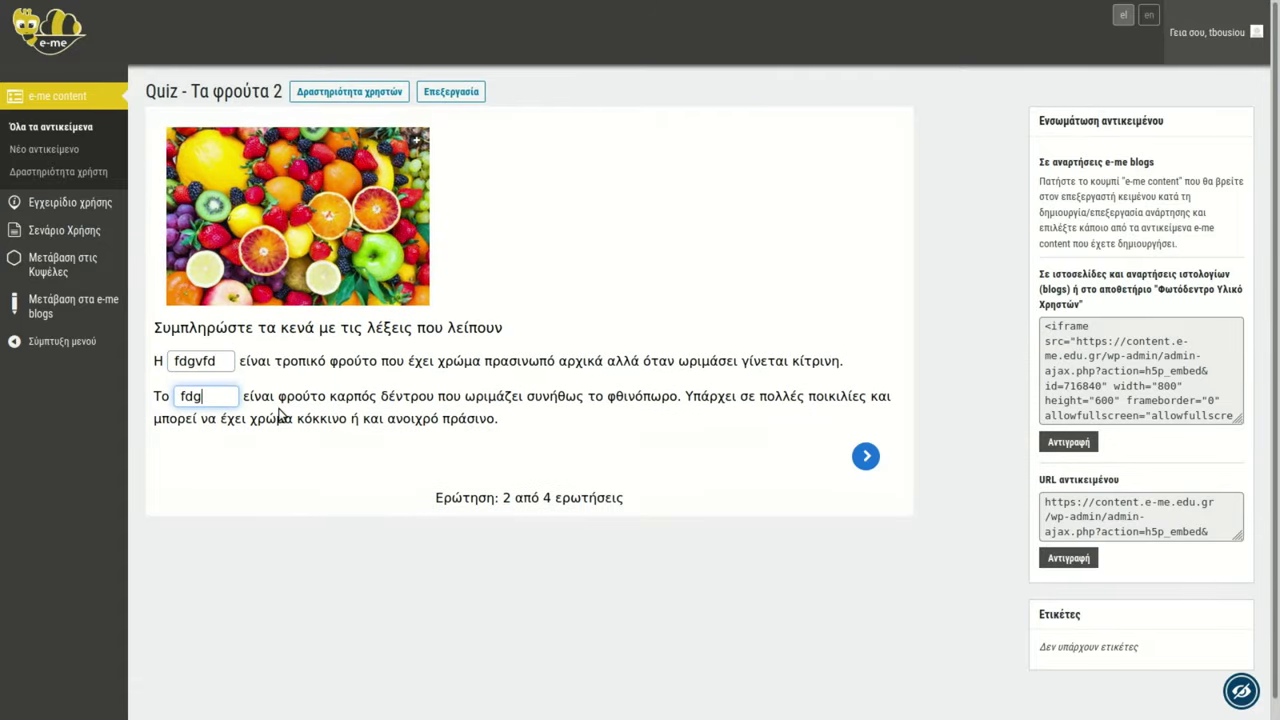
- Place one word into a gap of the third question, advance to the last question and inspect its image
click(863, 455)
drag(848, 158, 652, 150)
click(866, 223)
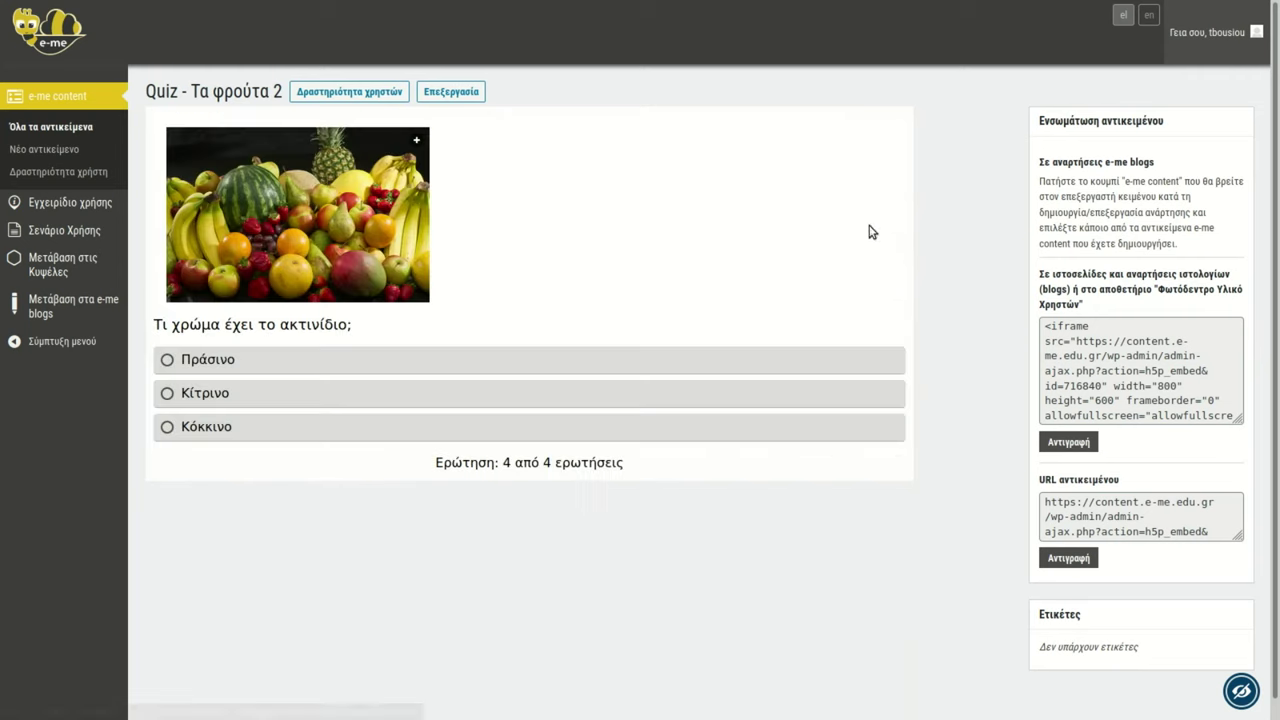
click(352, 234)
click(370, 256)
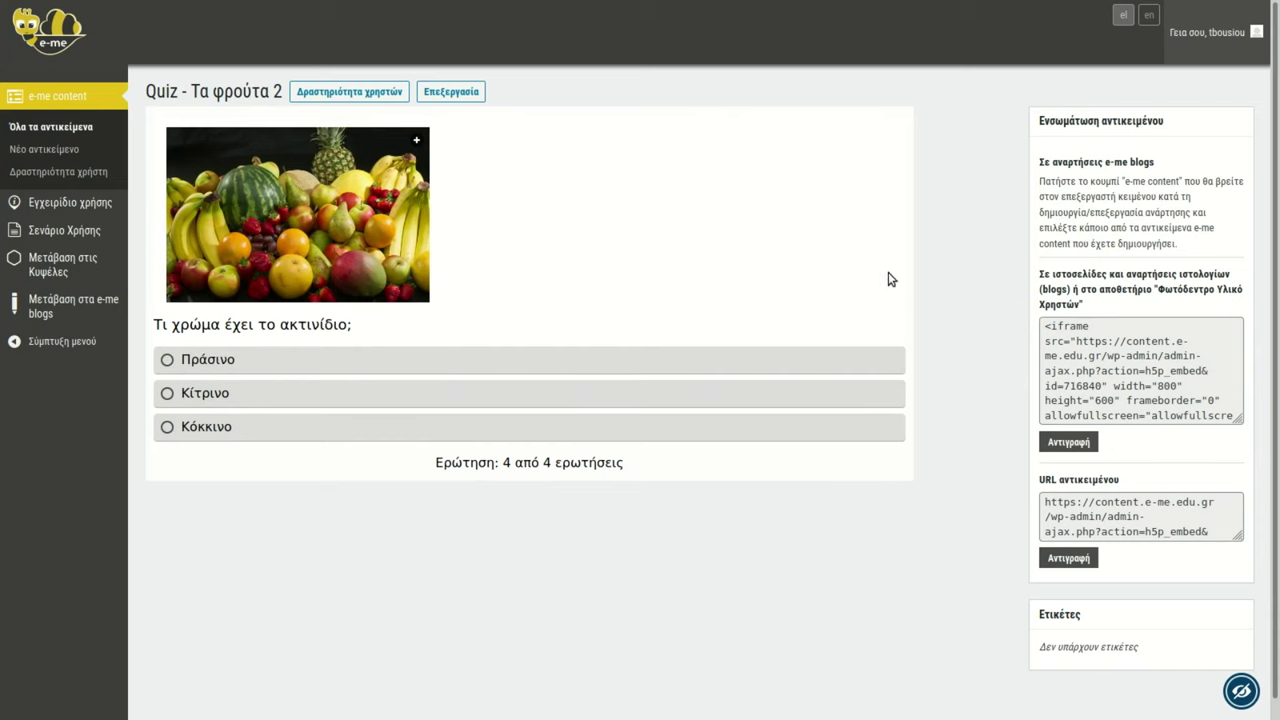
- Reopen the quiz for editing and expand its introduction settings
click(451, 91)
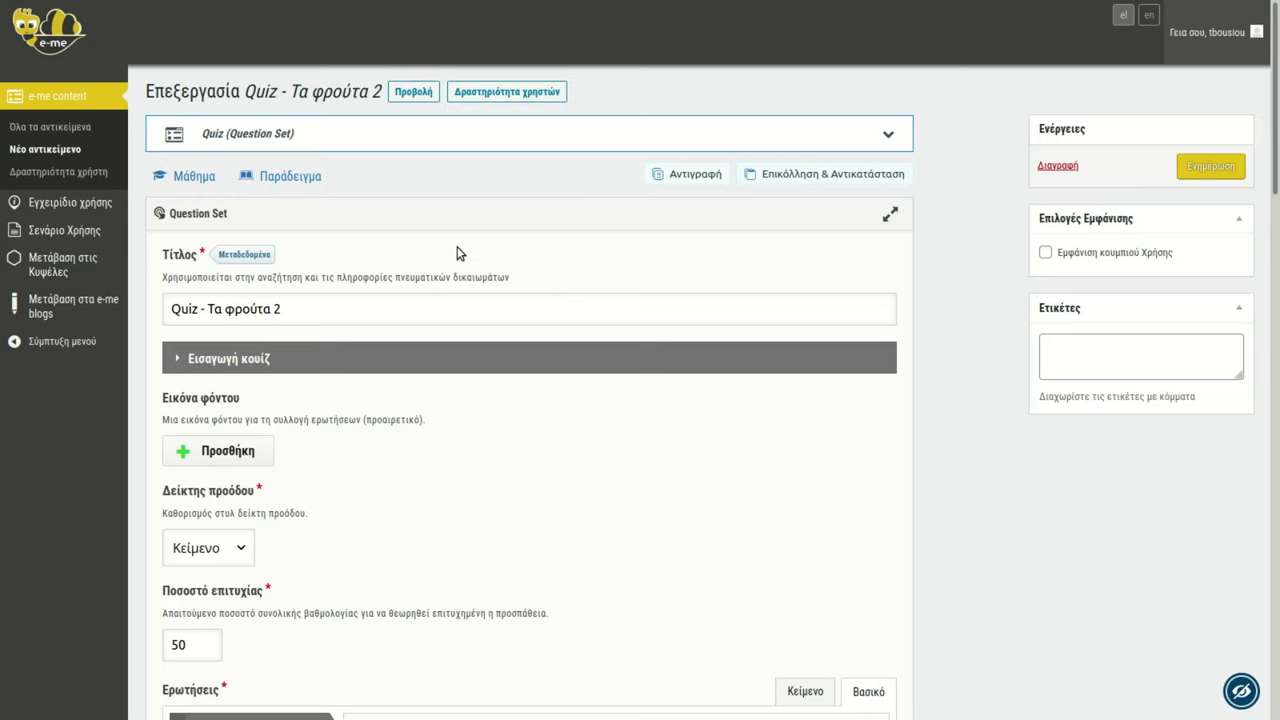
scroll(345, 268, down, 3)
scroll(354, 274, up, 3)
click(178, 360)
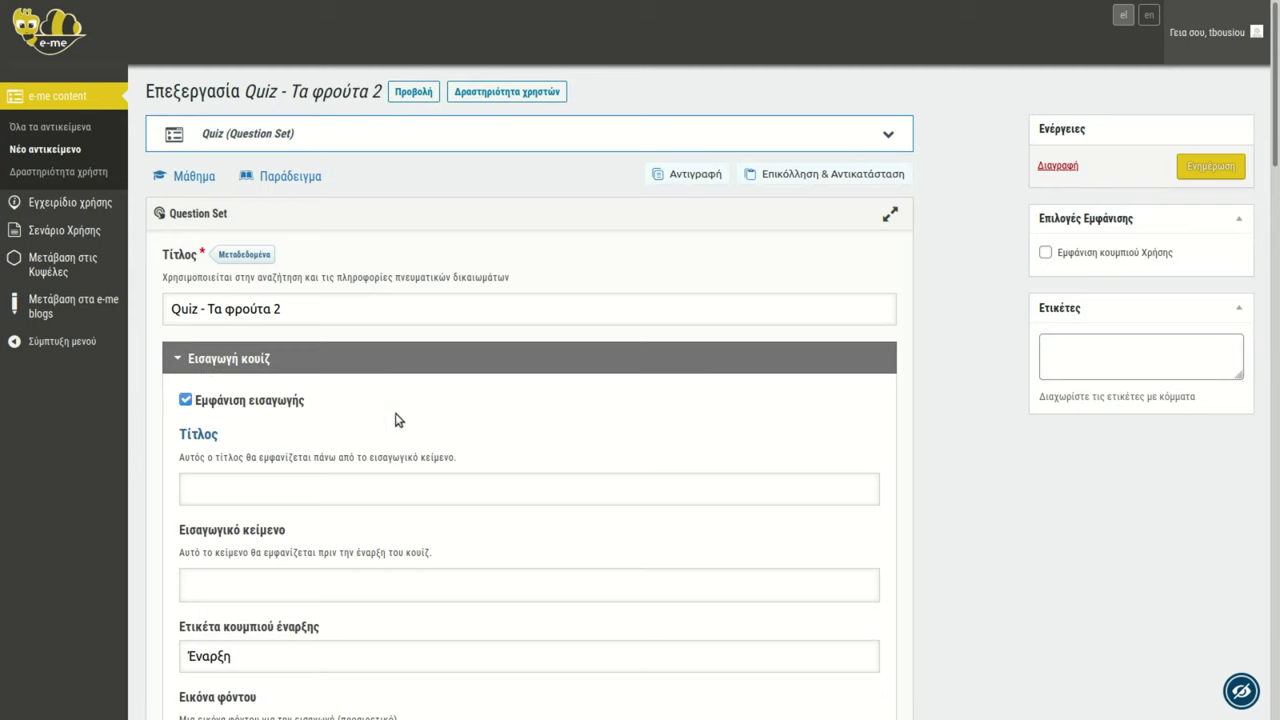
scroll(420, 428, down, 3)
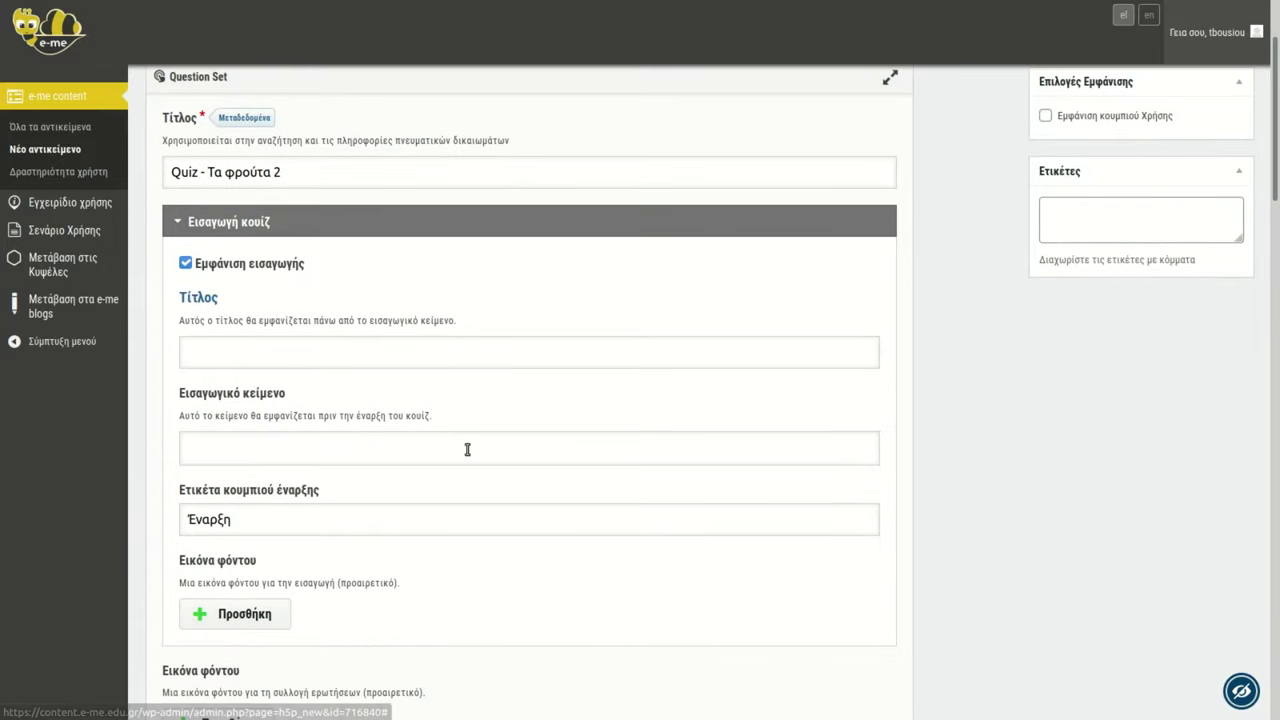
- Copy "Πόσα γνωρίζεις για τα φρούτα?" from question-set-data.txt into the introduction's title
key(alt+Tab)
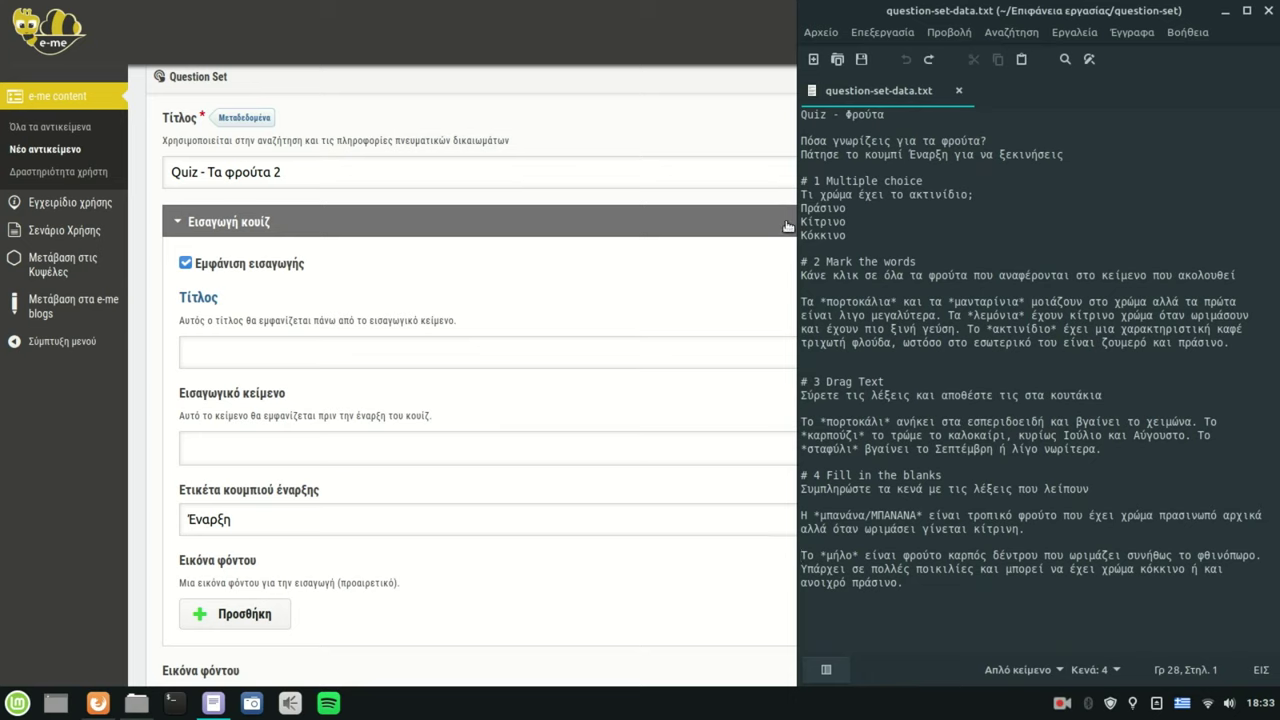
double_click(855, 141)
triple_click(855, 141)
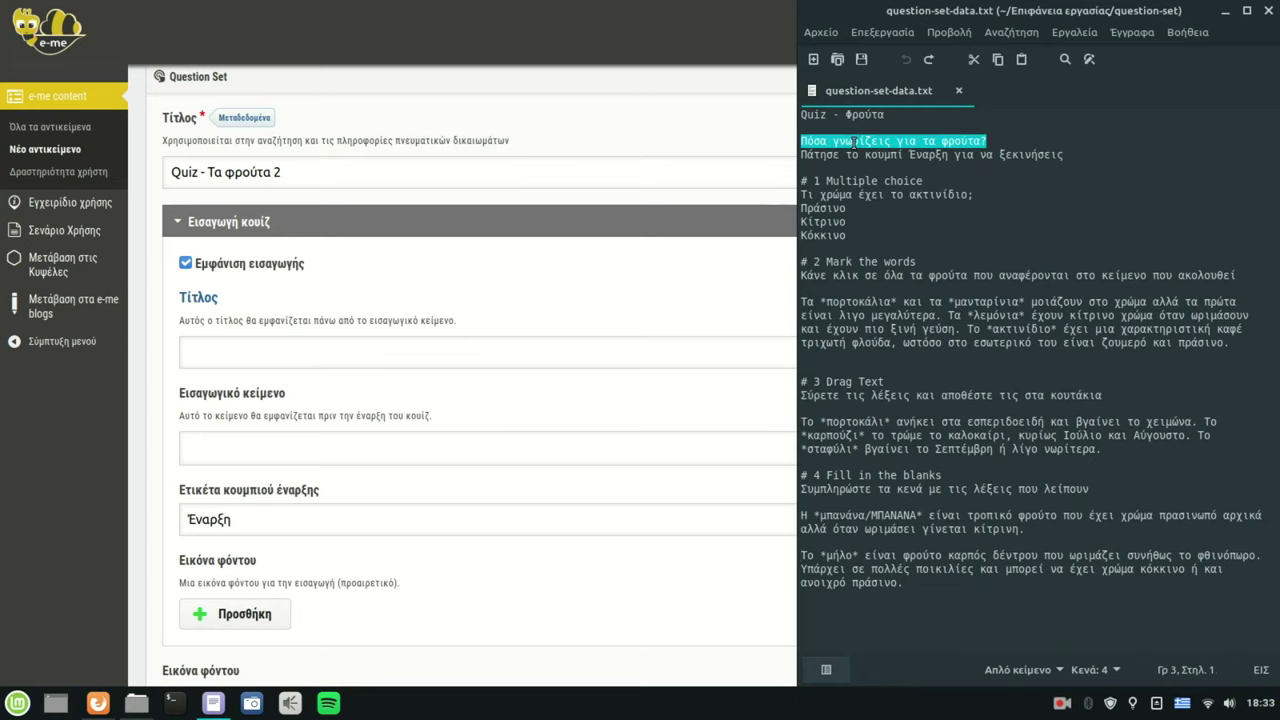
key(ctrl+c)
click(310, 351)
key(ctrl+v)
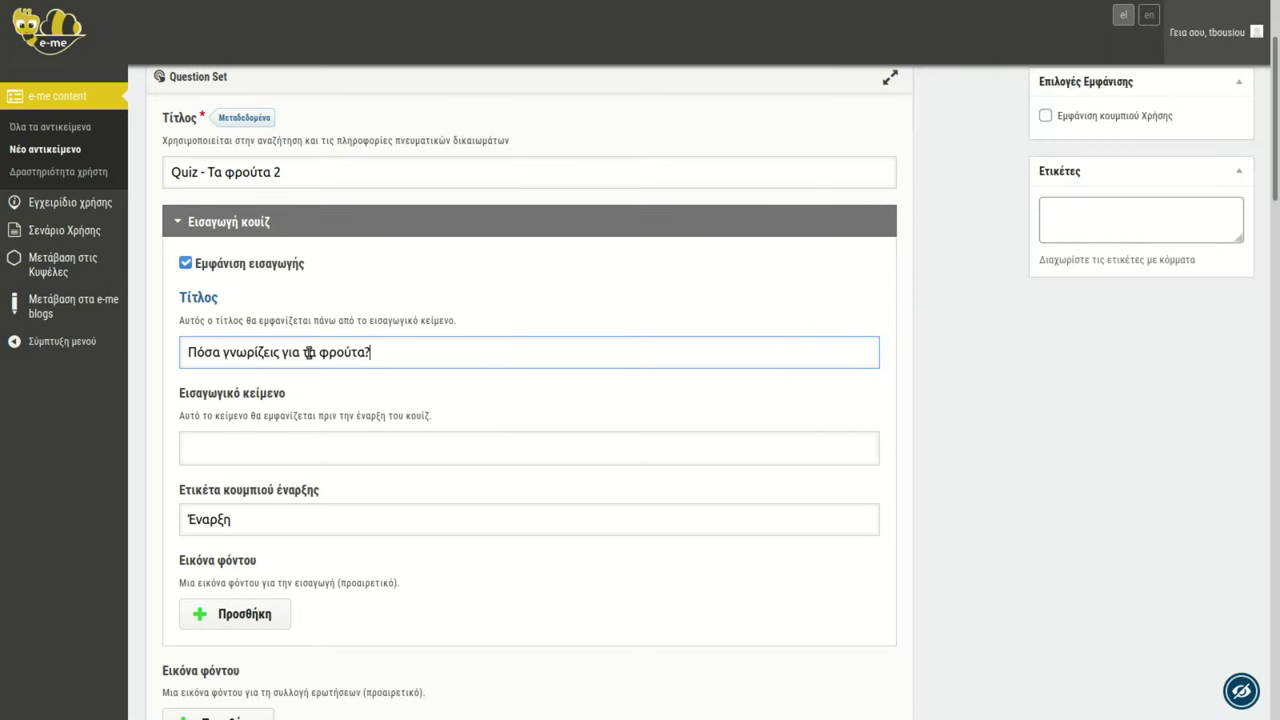
- Copy "Πάτησε το κουμπί Έναρξη για να ξεκινήσεις" from question-set-data.txt into the introductory text
key(alt+Tab)
triple_click(853, 155)
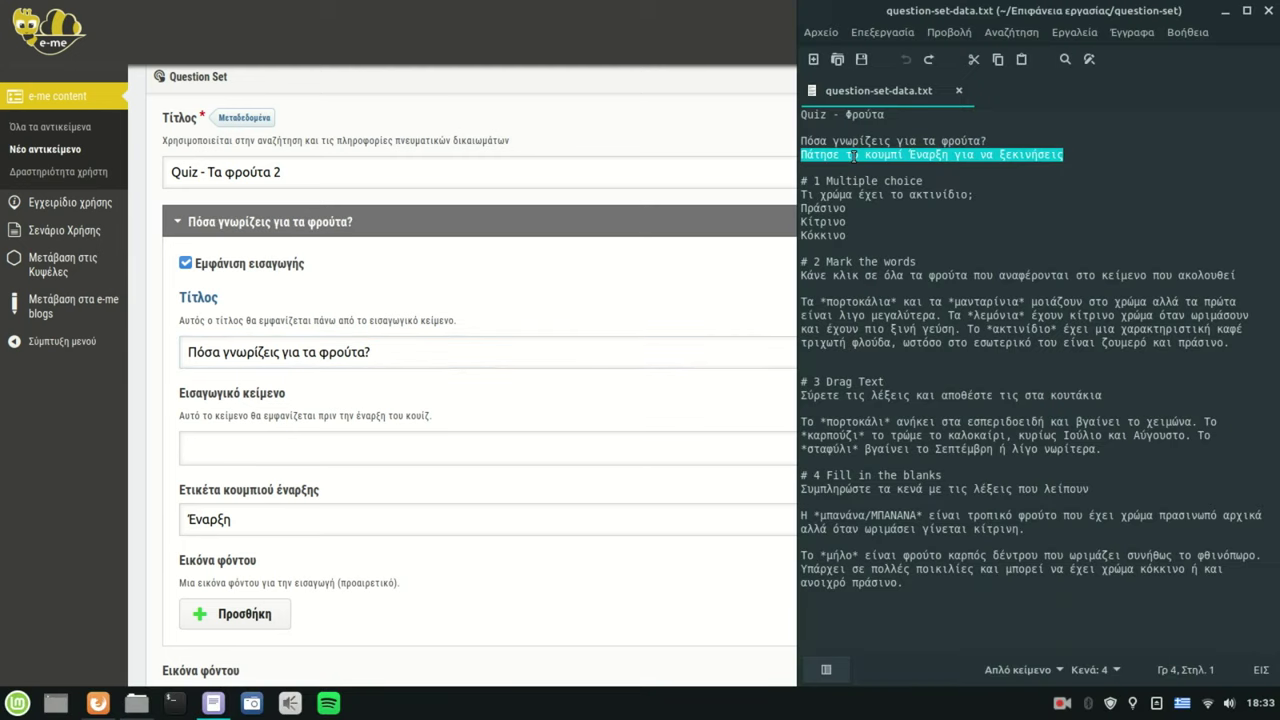
click(269, 450)
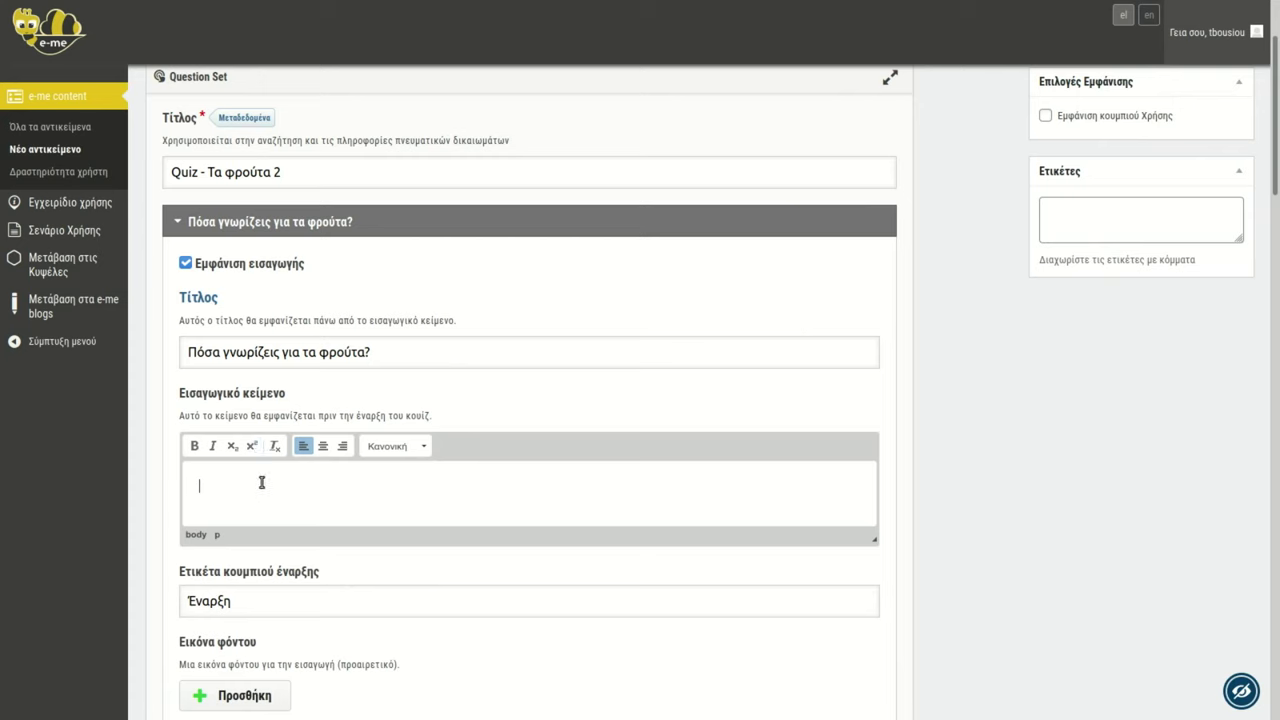
key(ctrl+v)
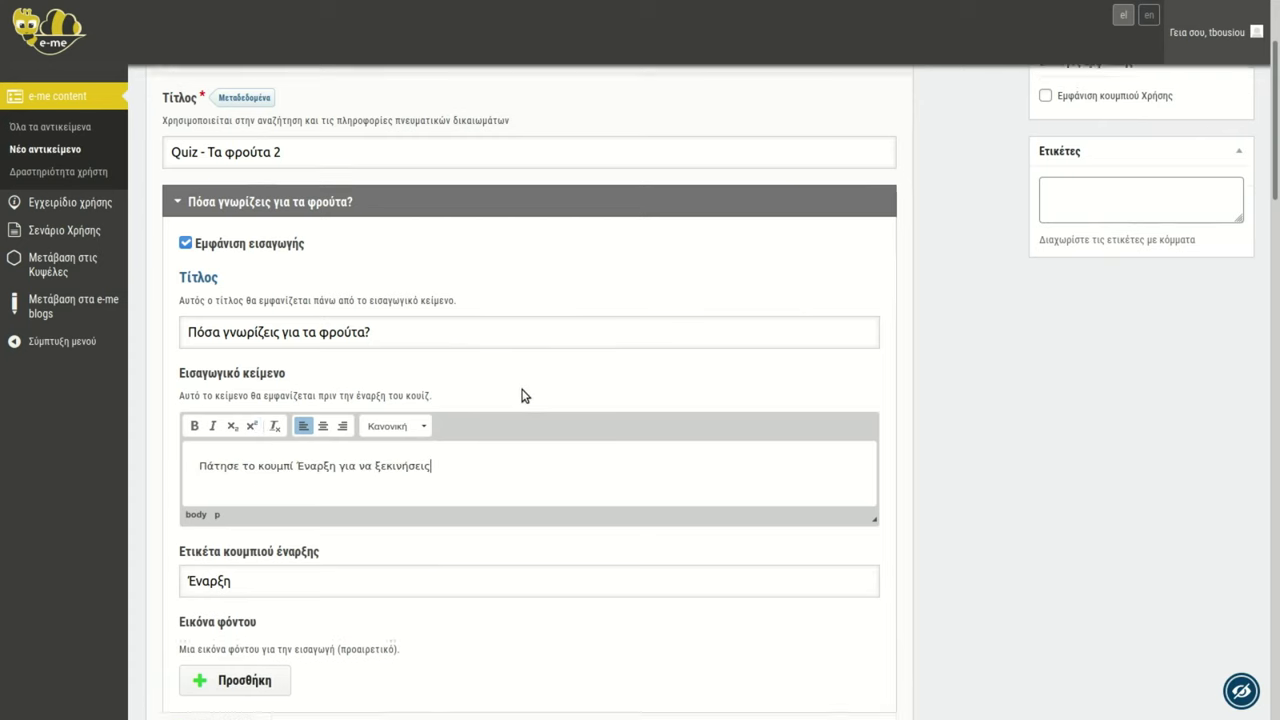
- Add fruits-intro.png from the question-set folder as the introduction's background image
scroll(518, 390, down, 5)
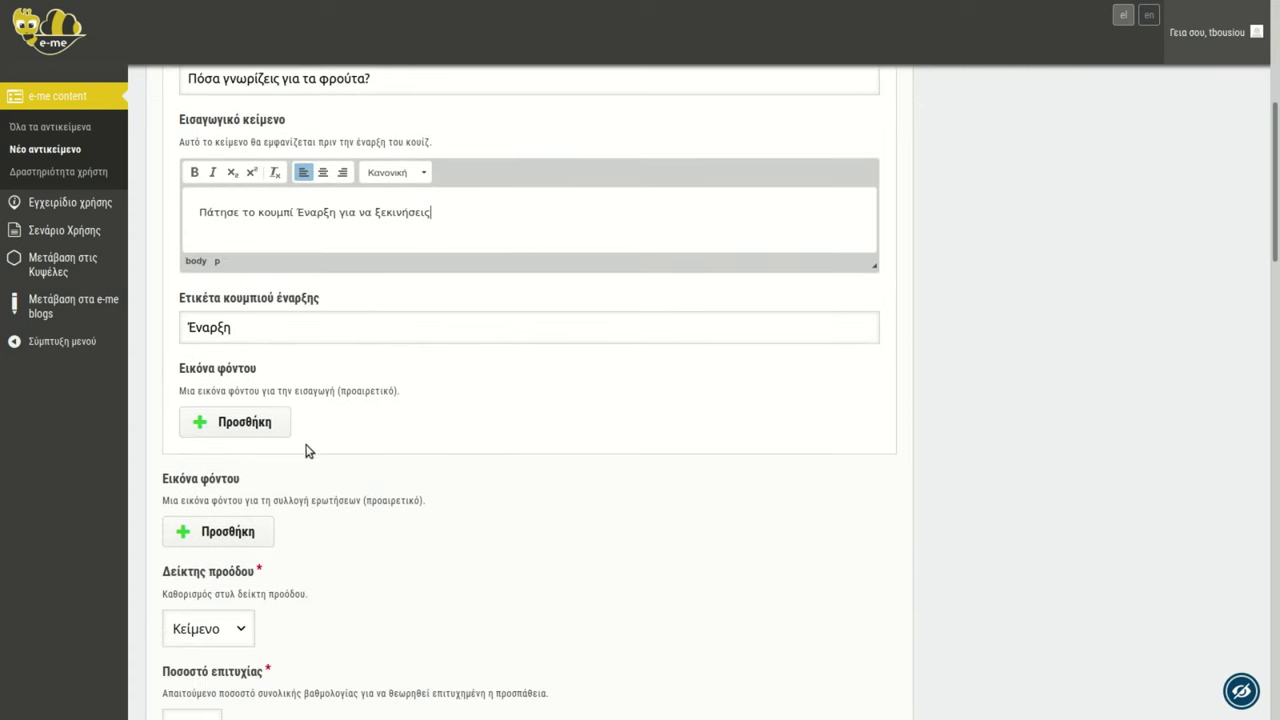
click(243, 427)
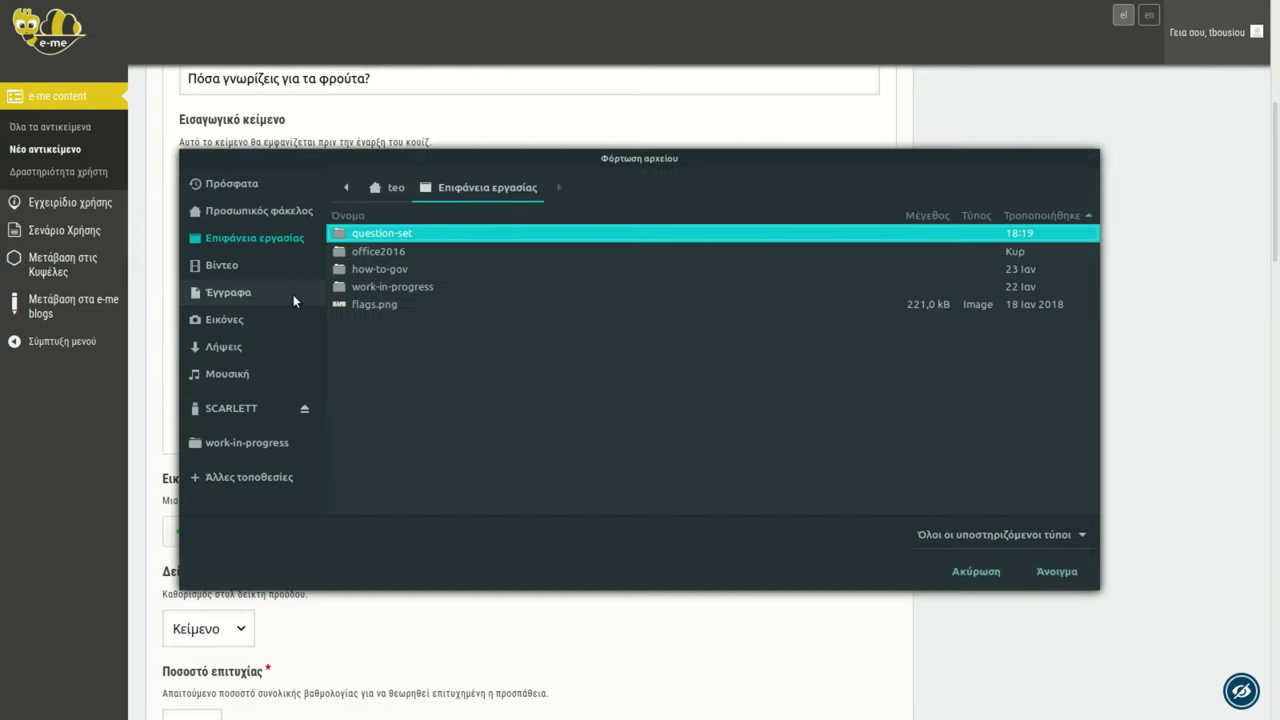
click(372, 238)
double_click(372, 236)
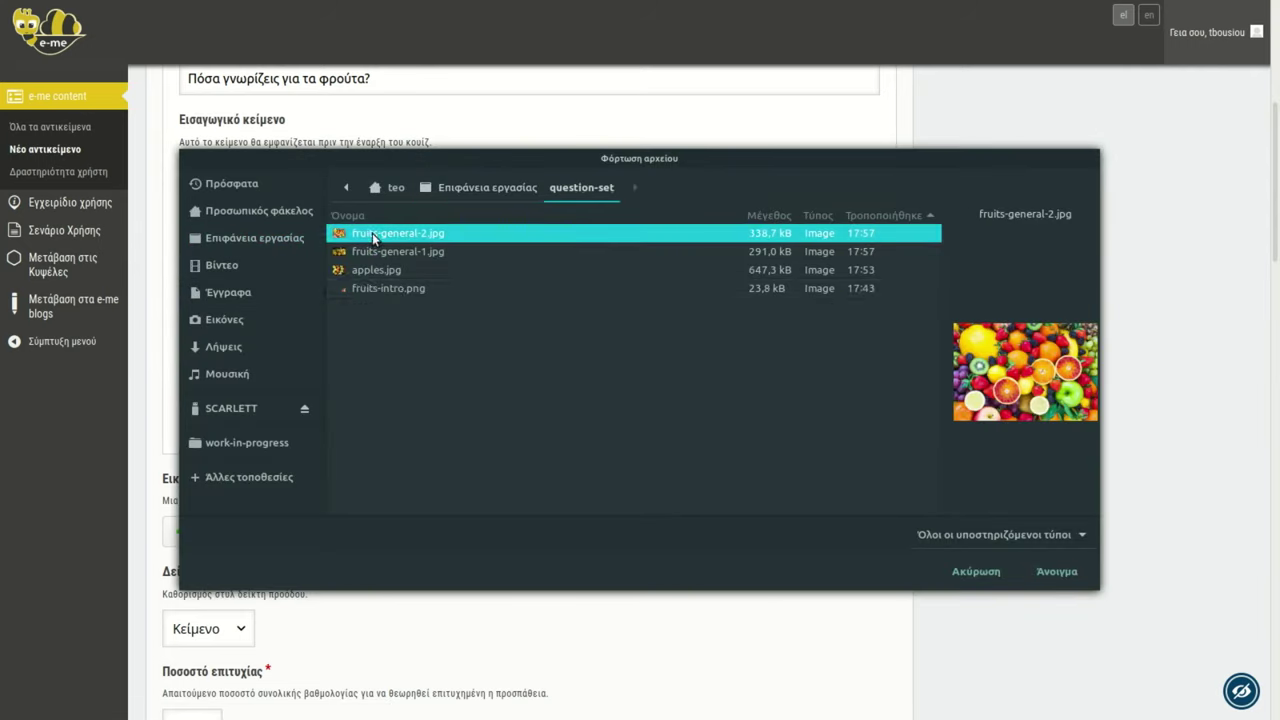
click(414, 290)
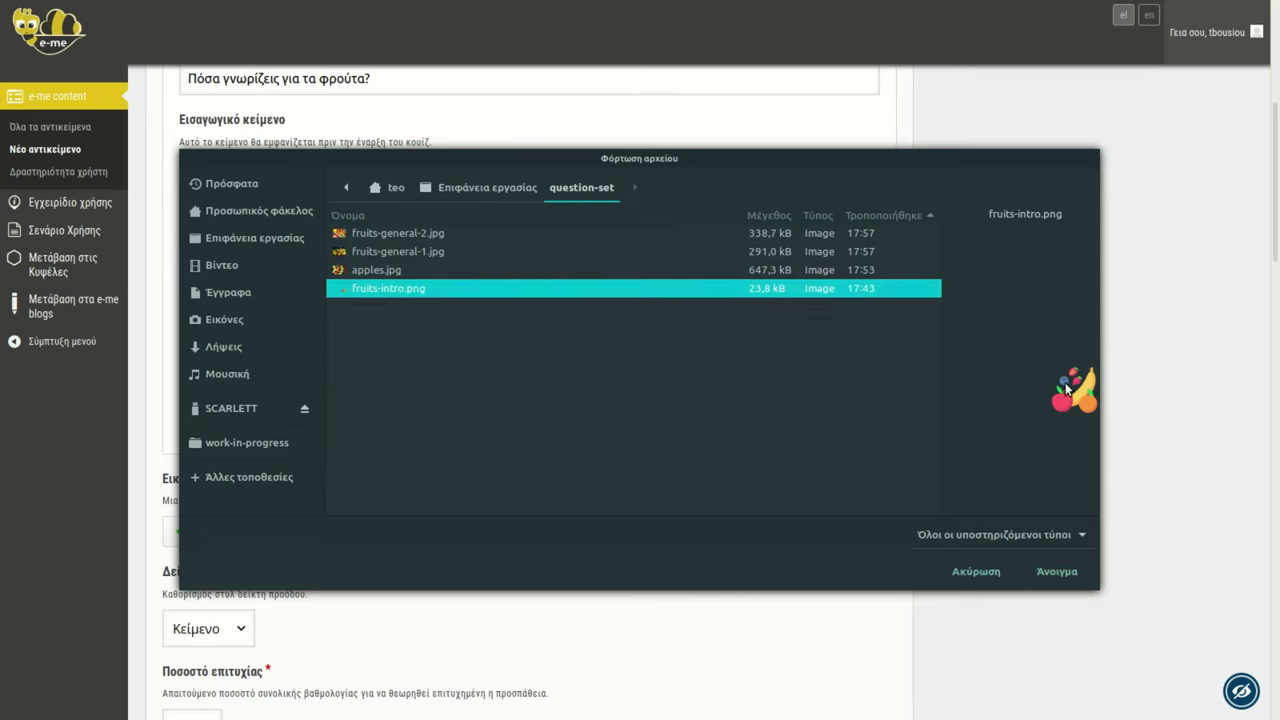
click(1049, 572)
scroll(455, 403, down, 2)
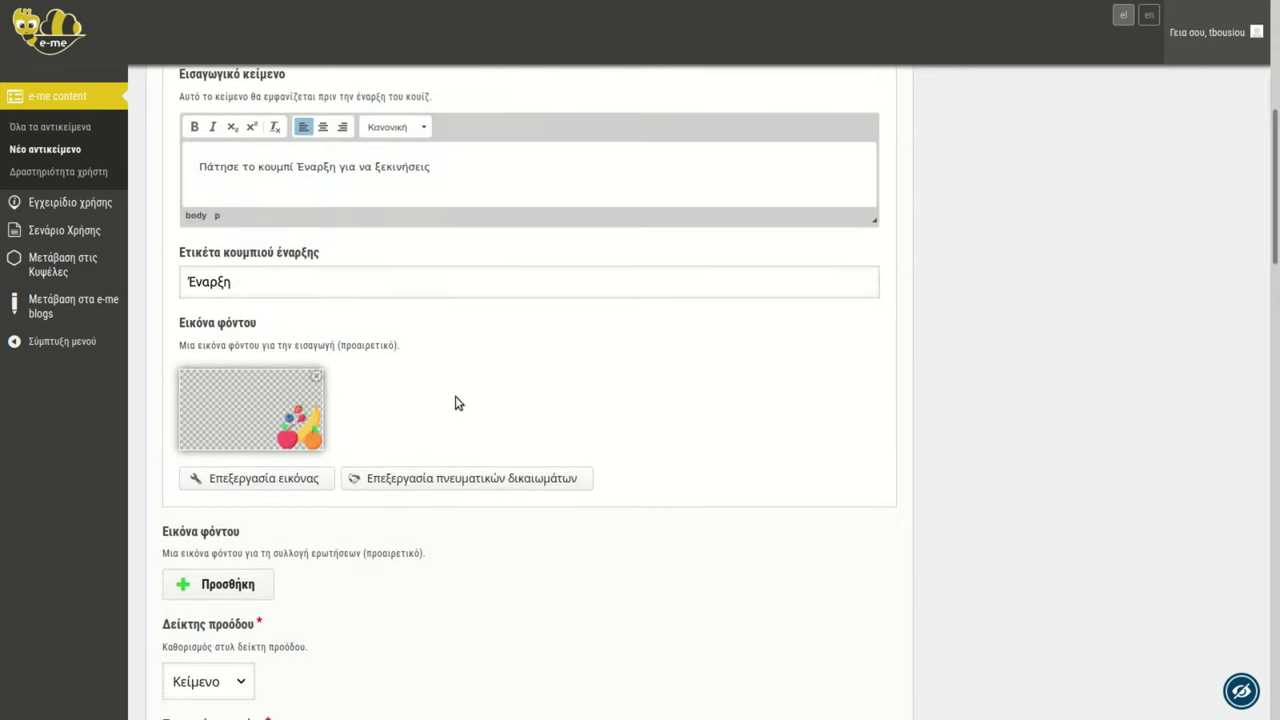
scroll(501, 368, up, 1)
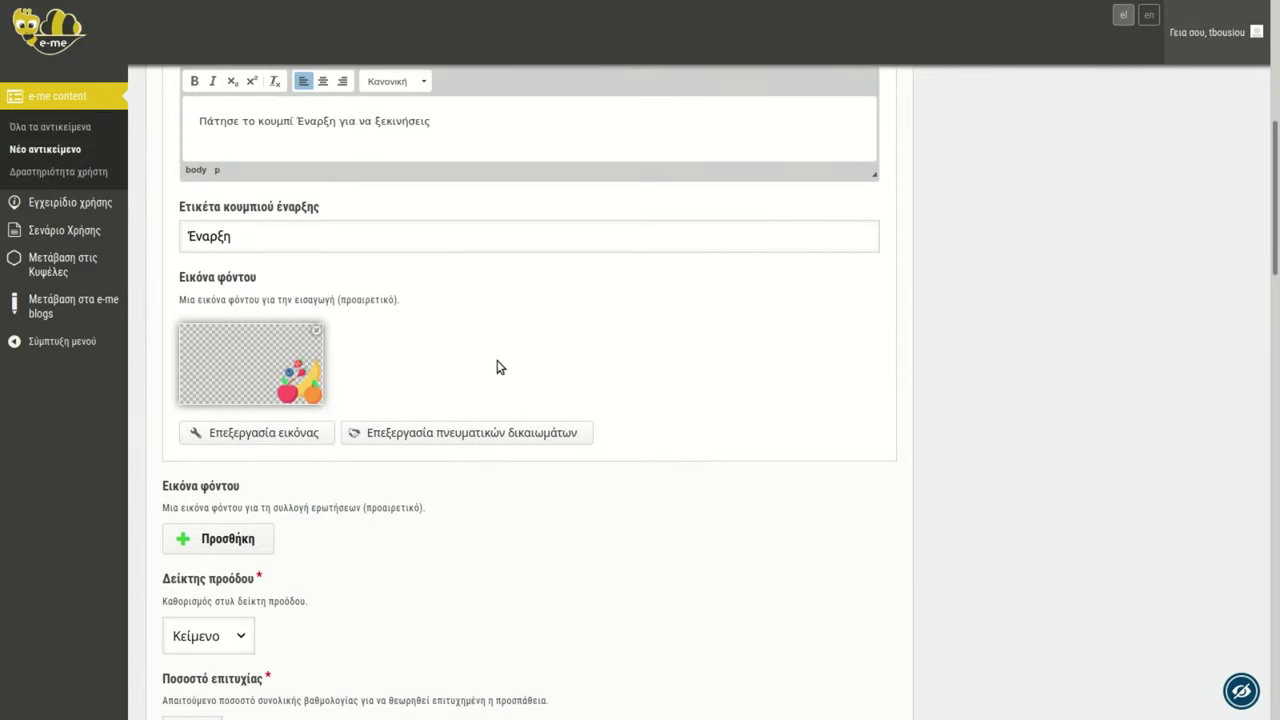
scroll(478, 333, up, 1)
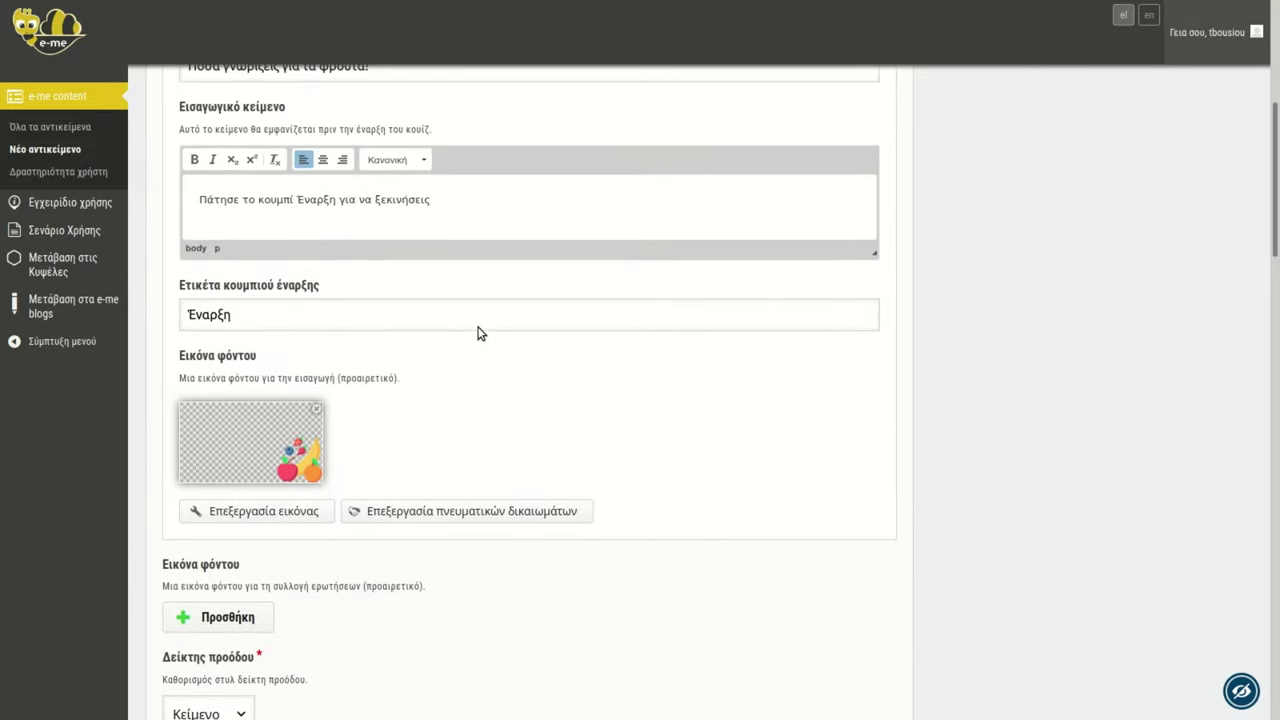
scroll(470, 345, down, 2)
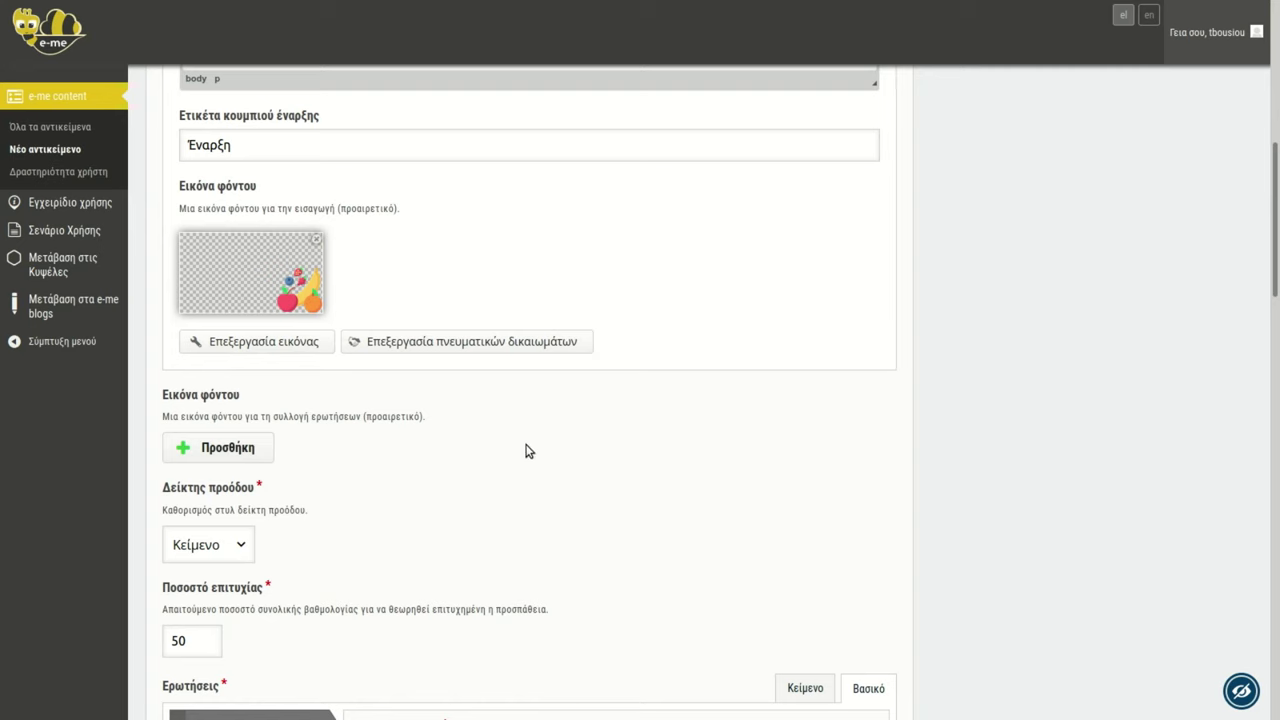
- Save the updated quiz and dismiss the data reset notice to view the introduction screen
scroll(530, 425, up, 2)
scroll(664, 417, up, 5)
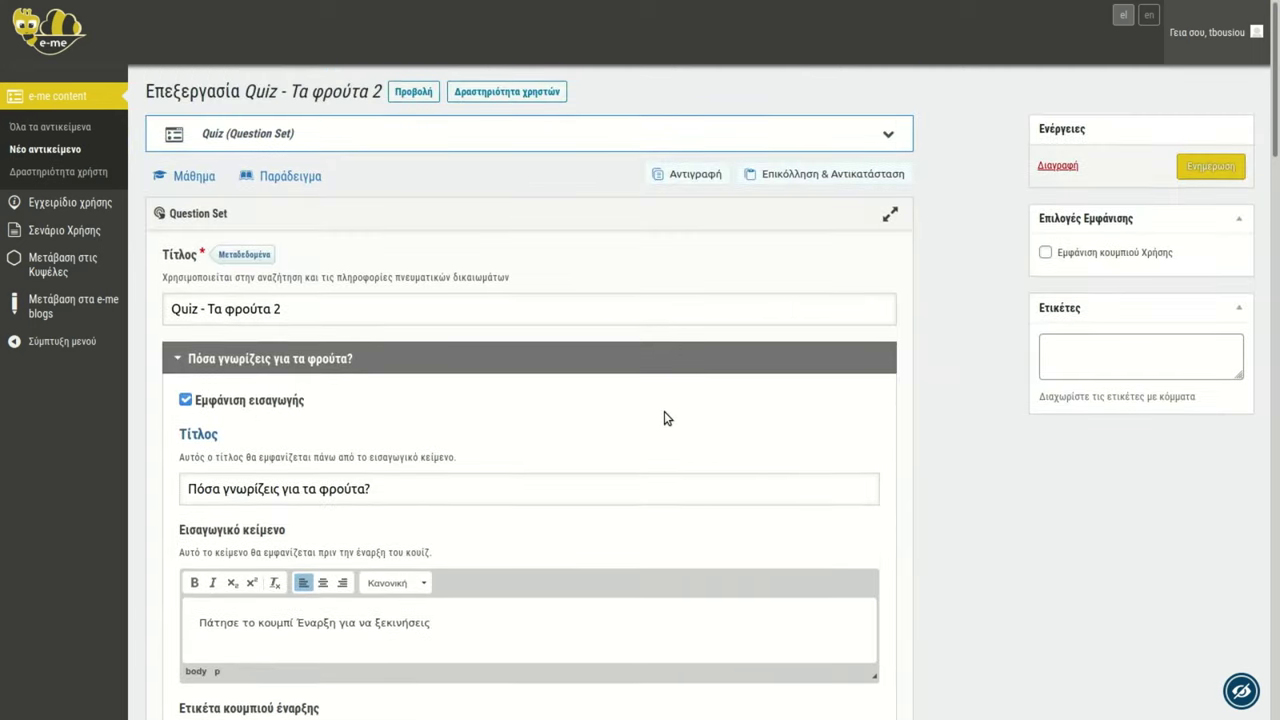
click(1203, 168)
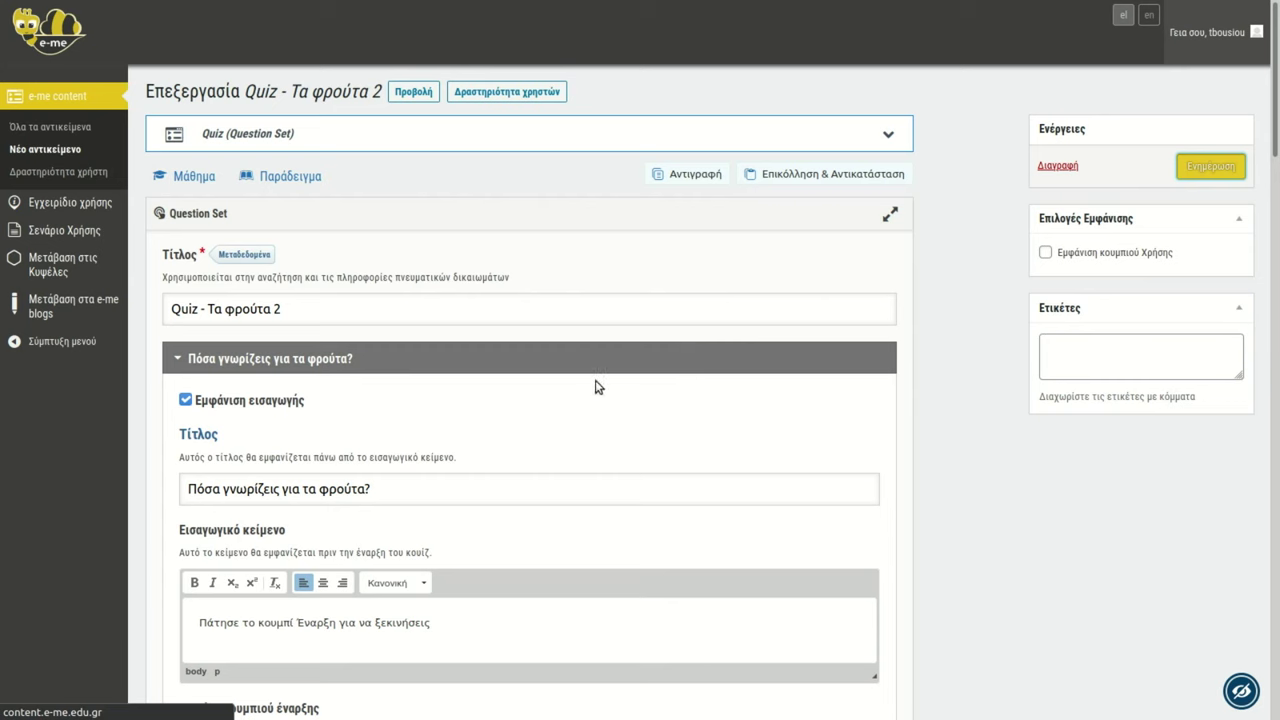
scroll(193, 341, down, 1)
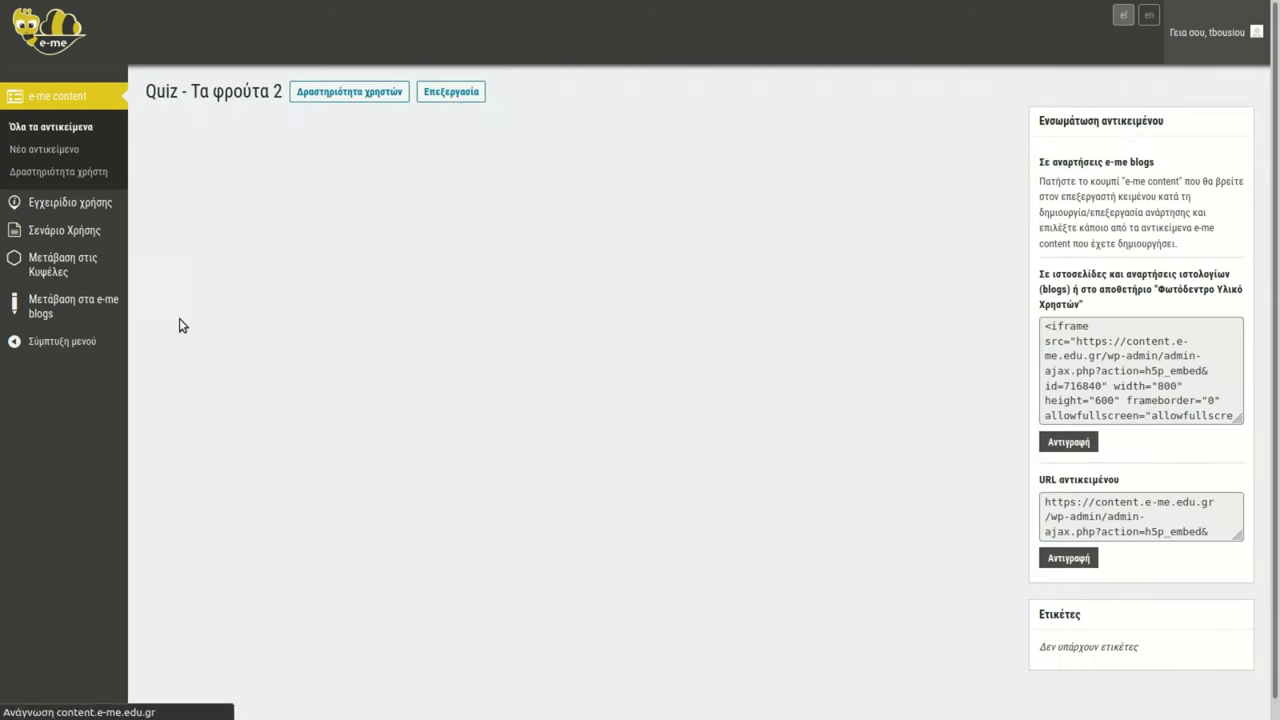
click(656, 303)
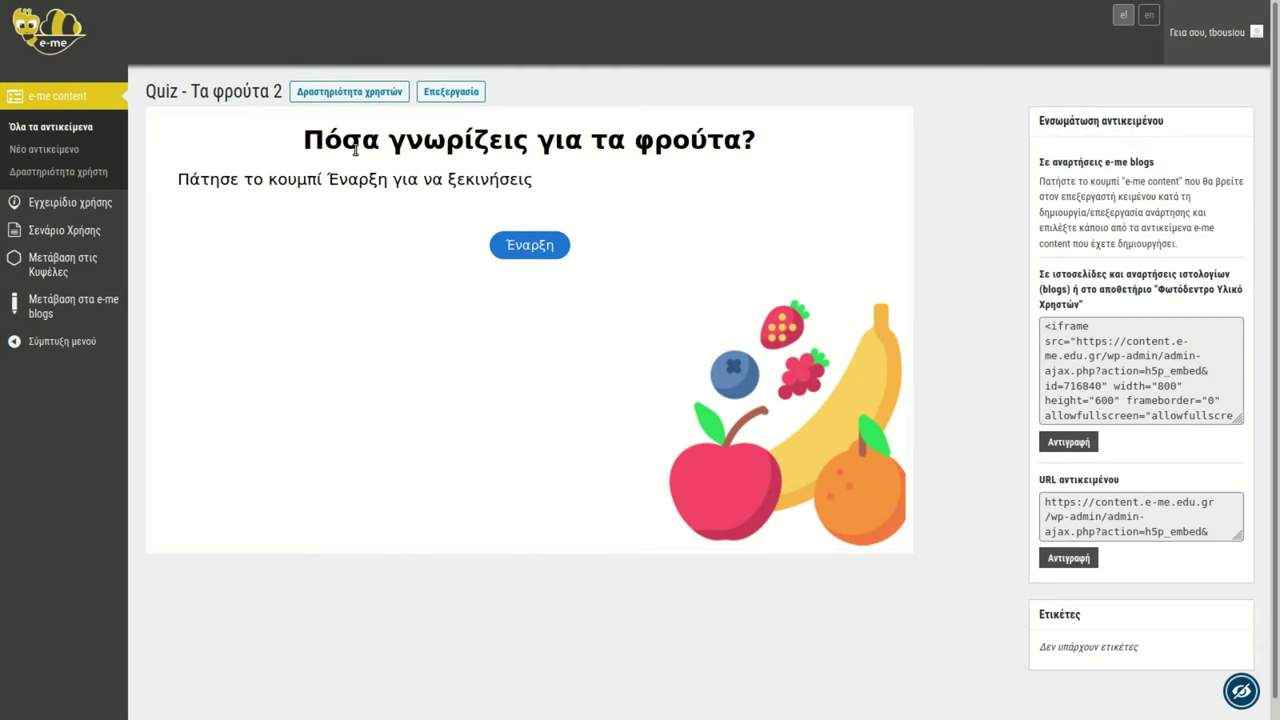
- Start the quiz and try the check, solution and retry functions on question 2, glancing at question 3 before returning
click(528, 248)
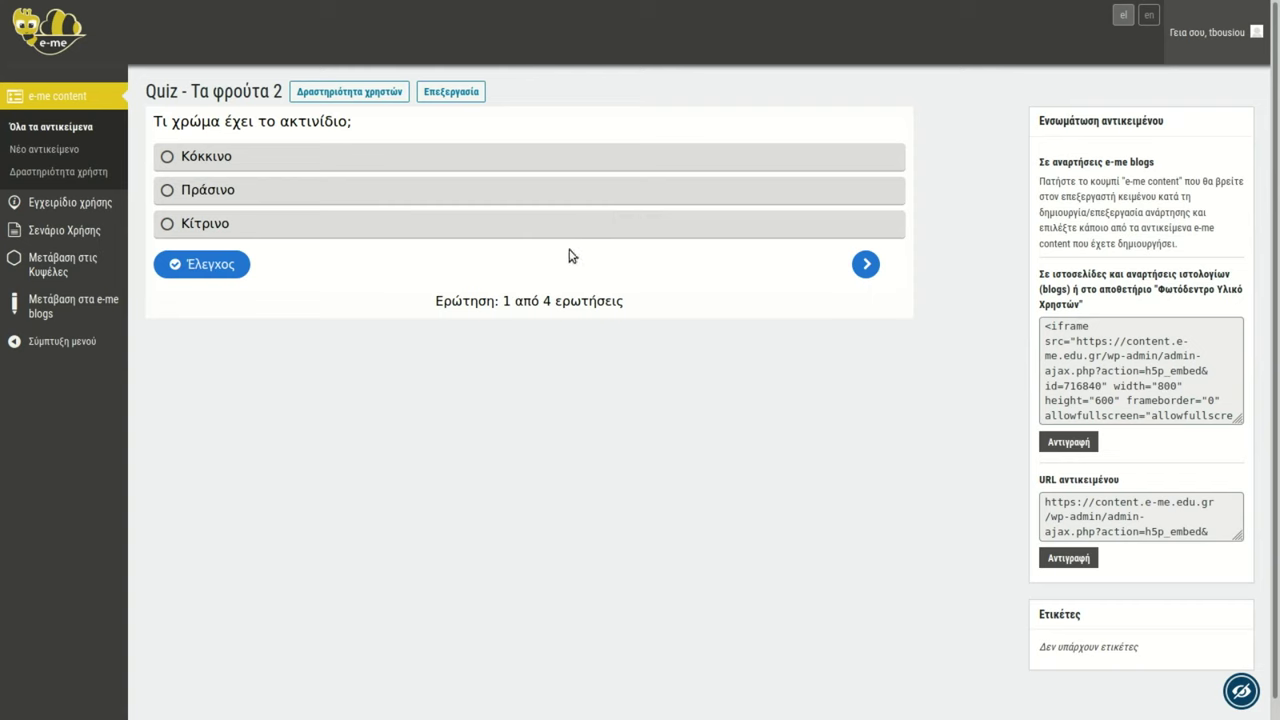
click(865, 266)
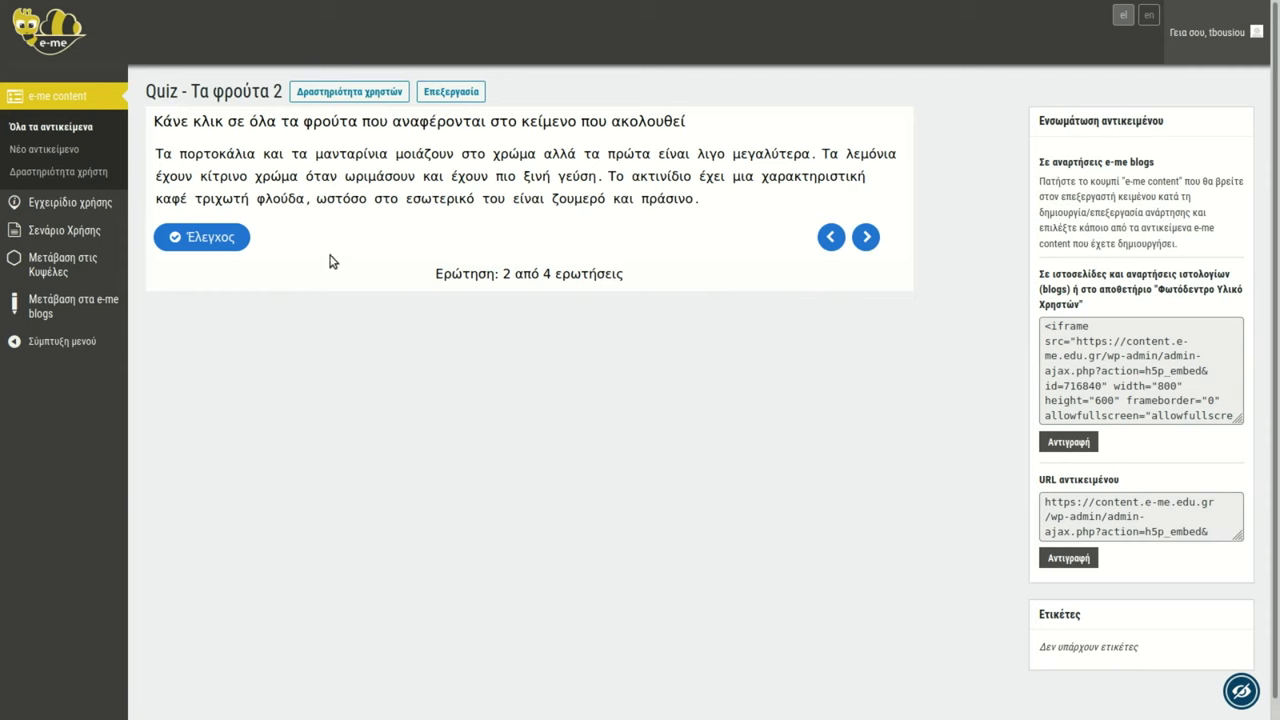
click(234, 246)
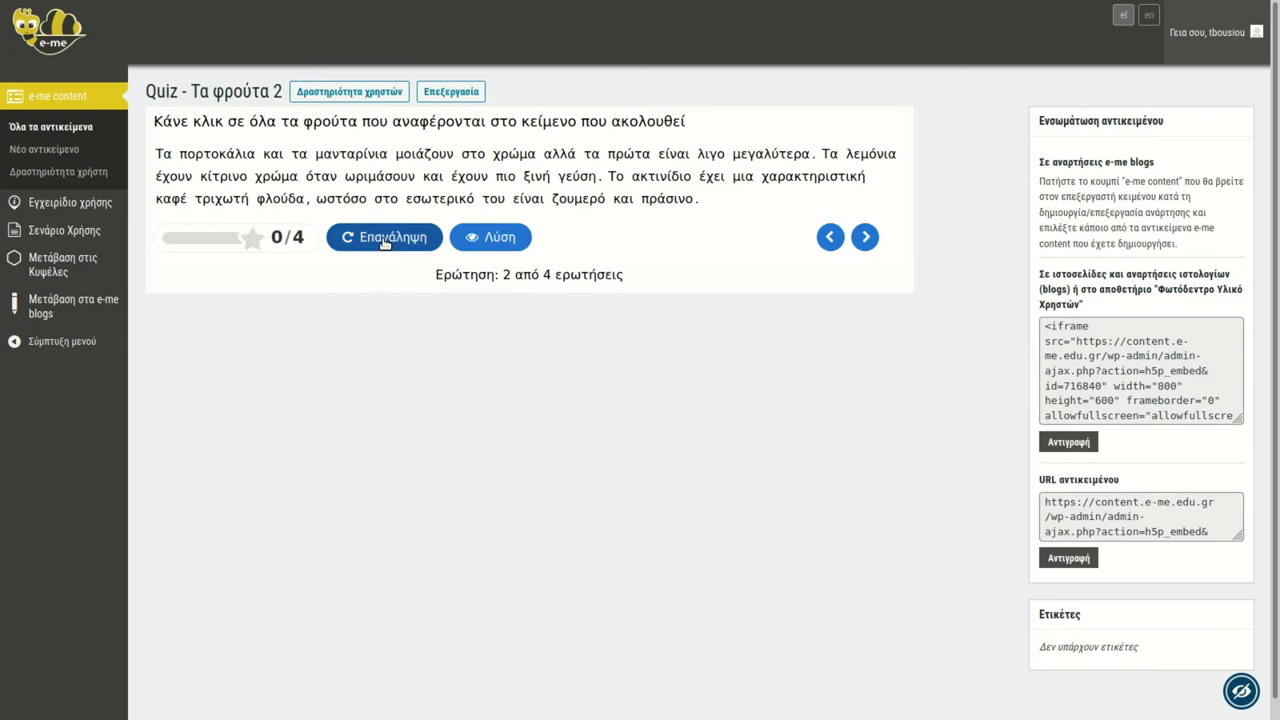
click(476, 240)
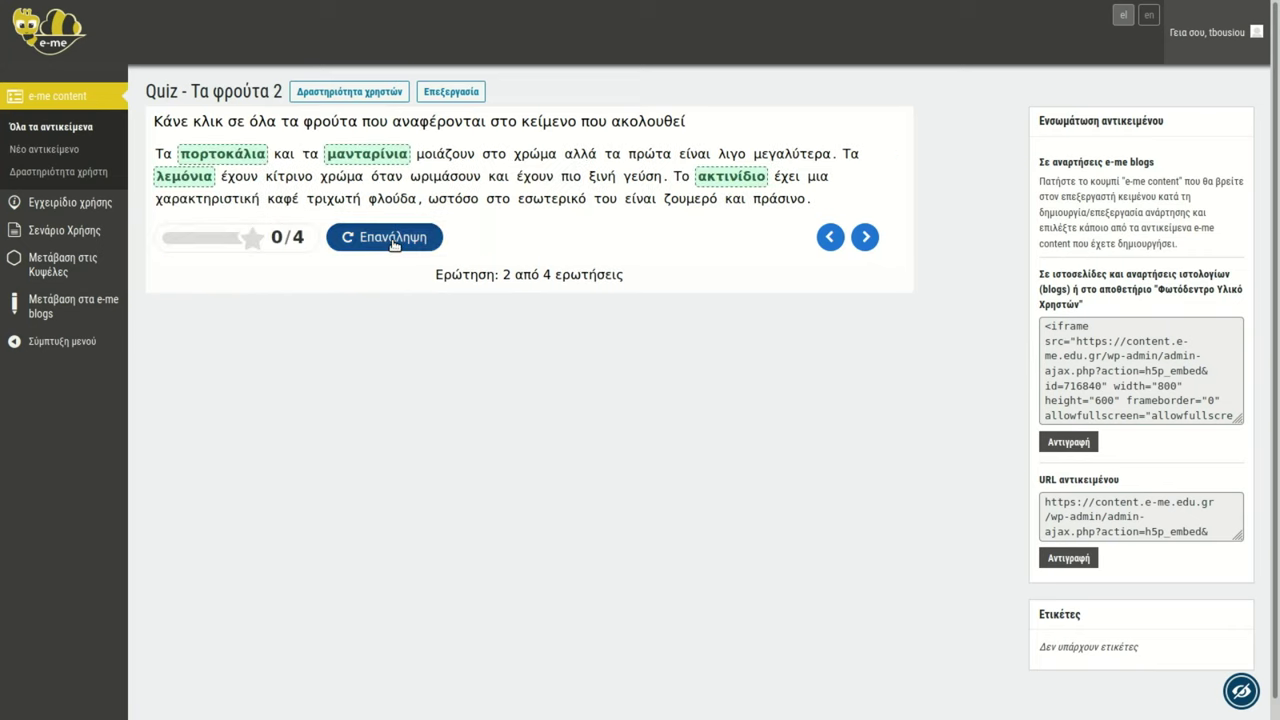
click(405, 246)
click(866, 238)
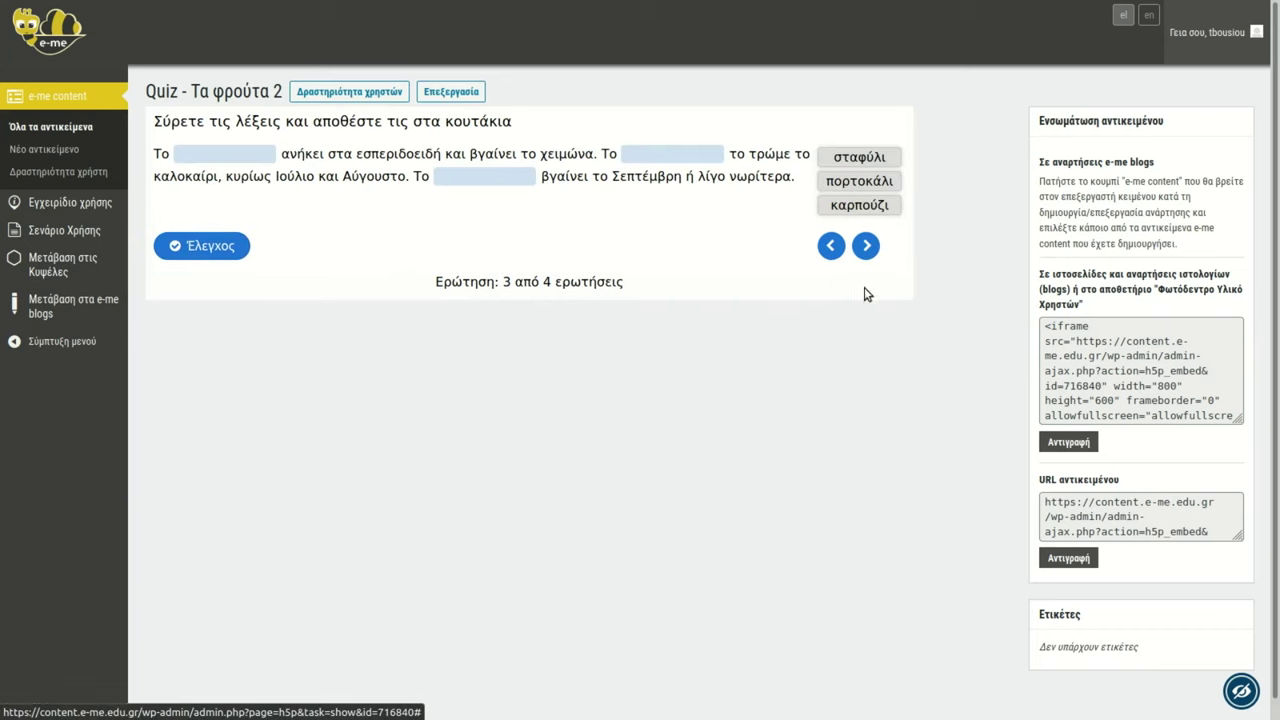
click(830, 240)
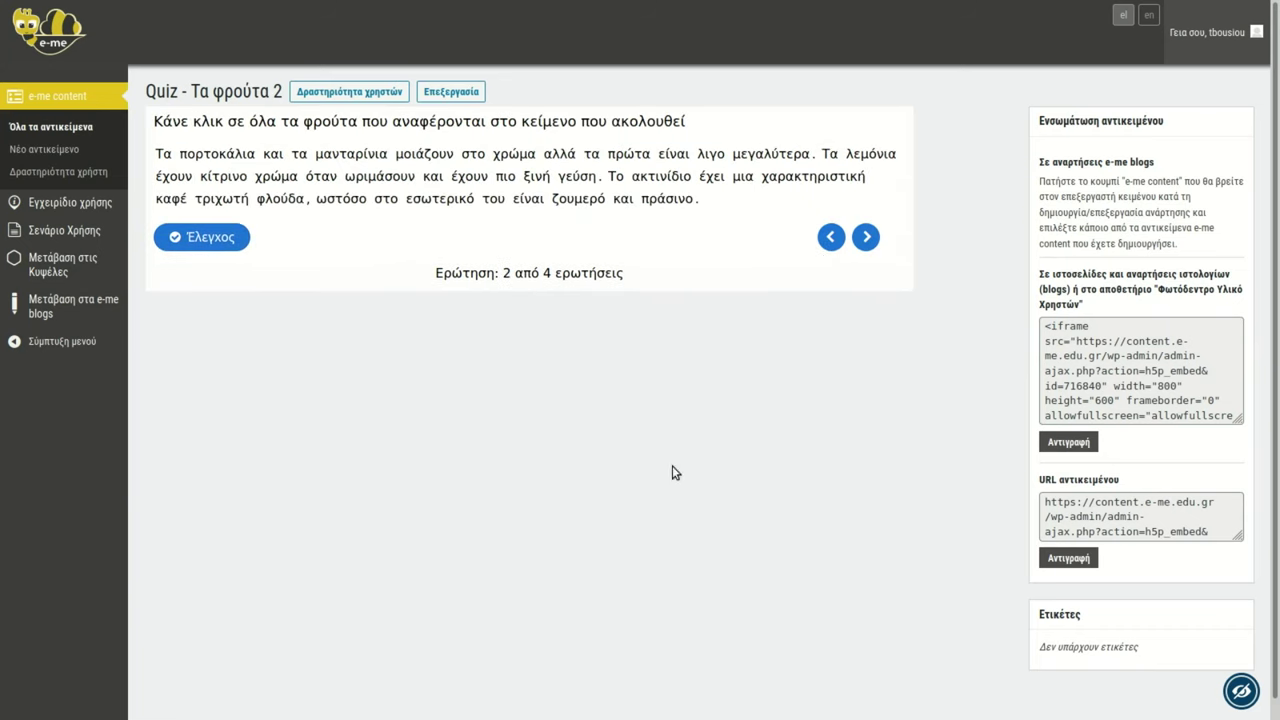
- Open the quiz for editing and expand the settings for the "Λύση" and "Επανάληψη" buttons
click(470, 118)
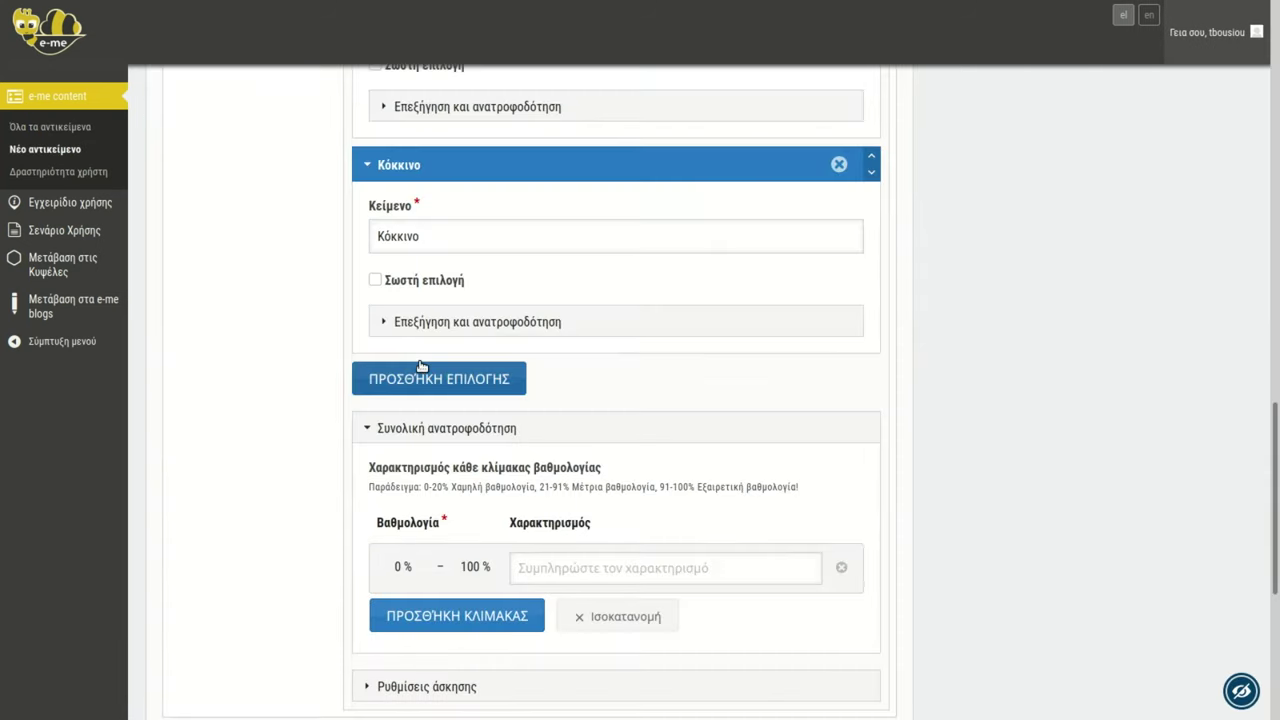
scroll(420, 366, down, 5)
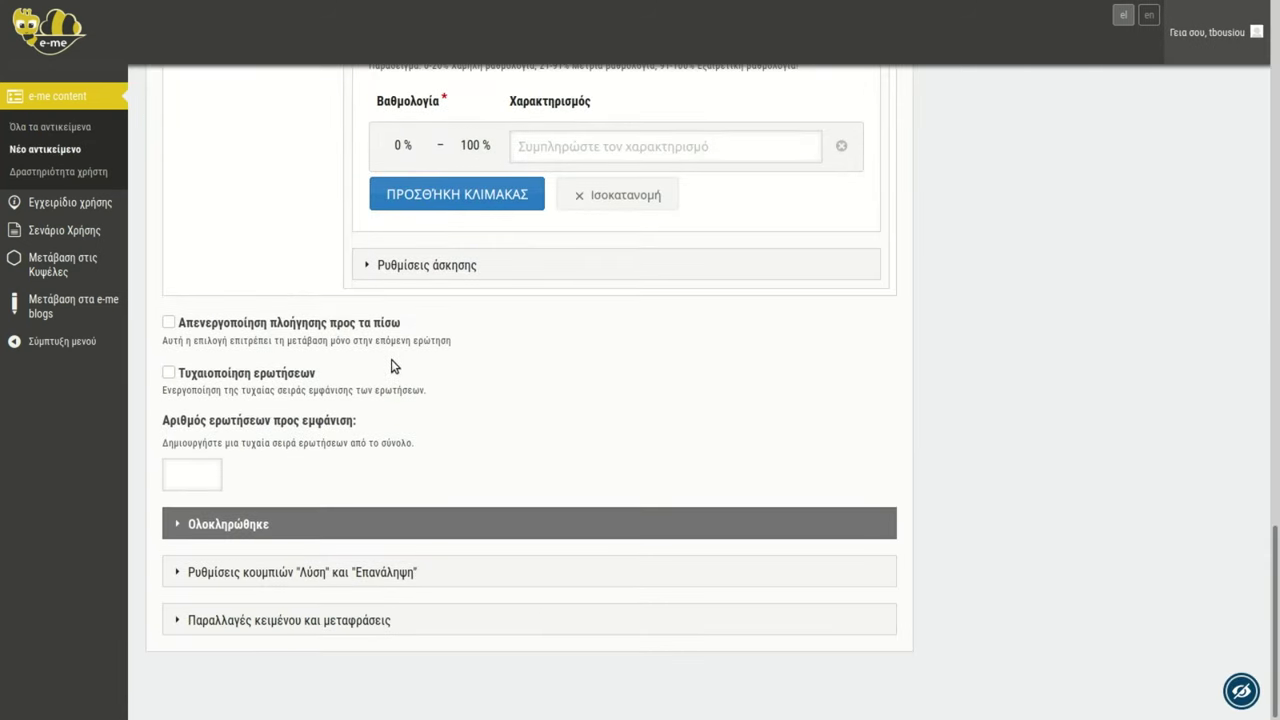
click(176, 524)
scroll(534, 471, down, 3)
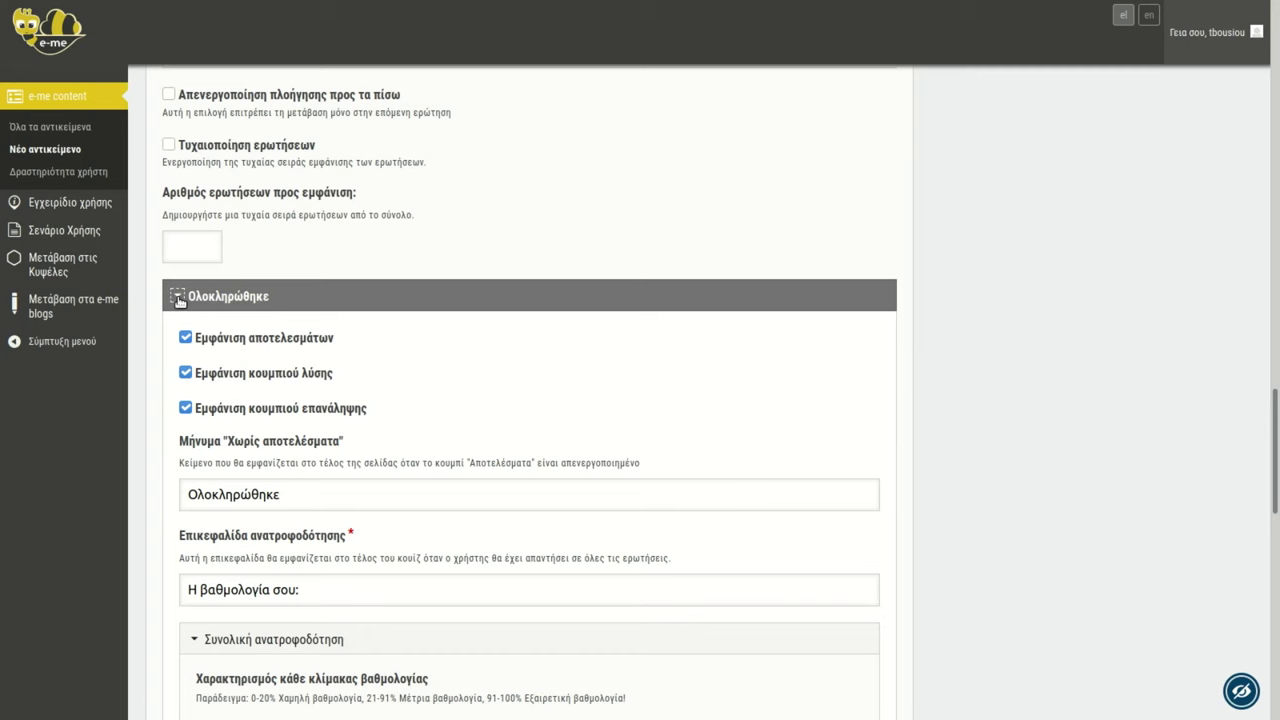
click(178, 297)
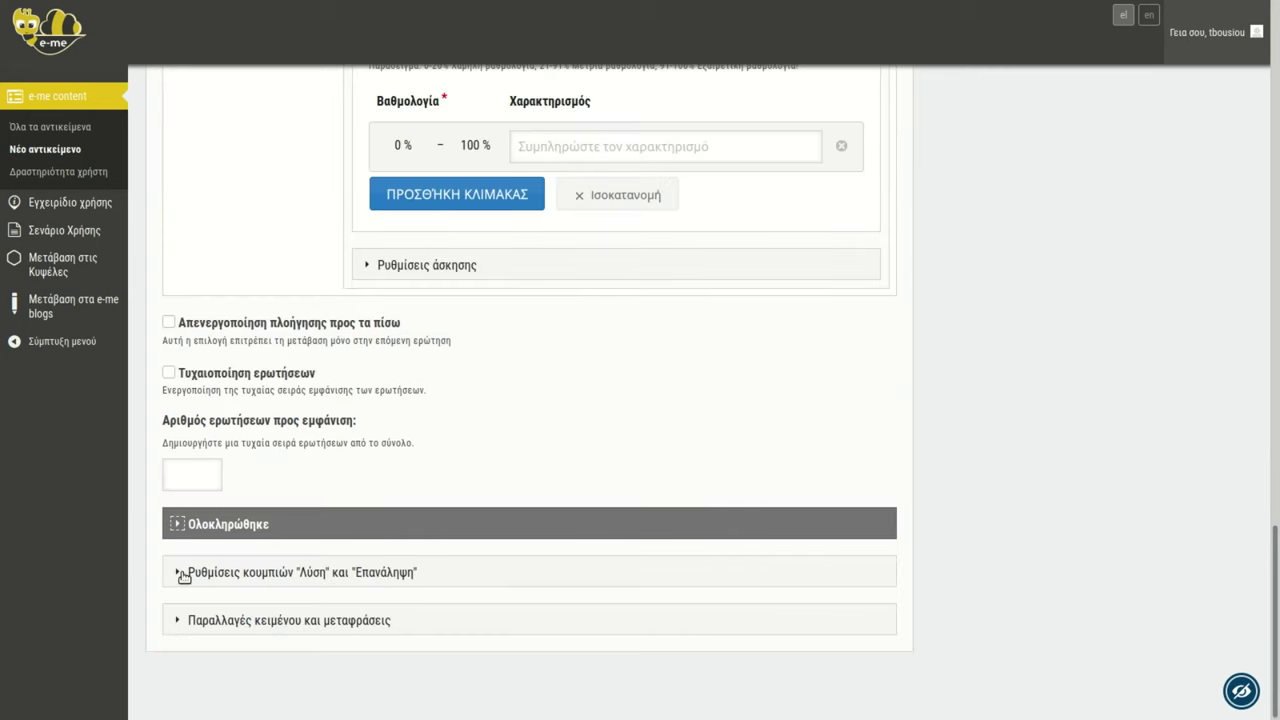
click(178, 572)
scroll(560, 520, down, 2)
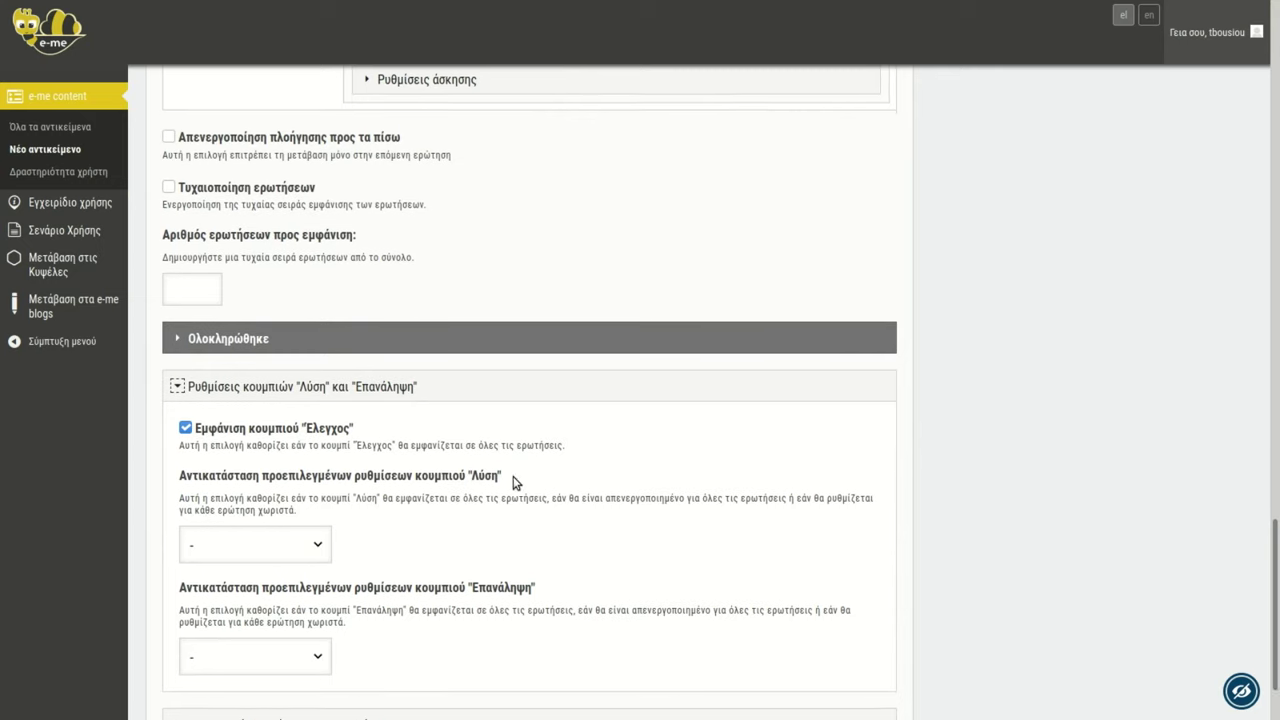
scroll(517, 480, down, 1)
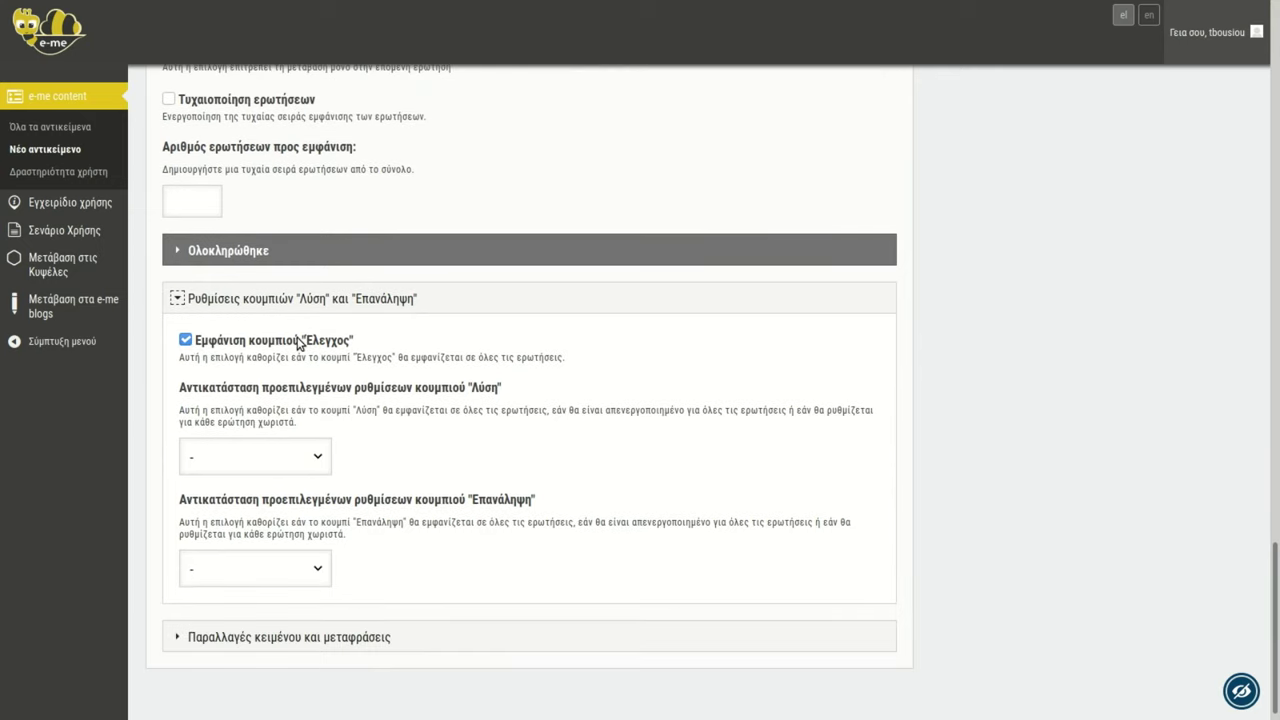
- Try turning off the display of the "Έλεγχος" button and turn it back on
click(186, 341)
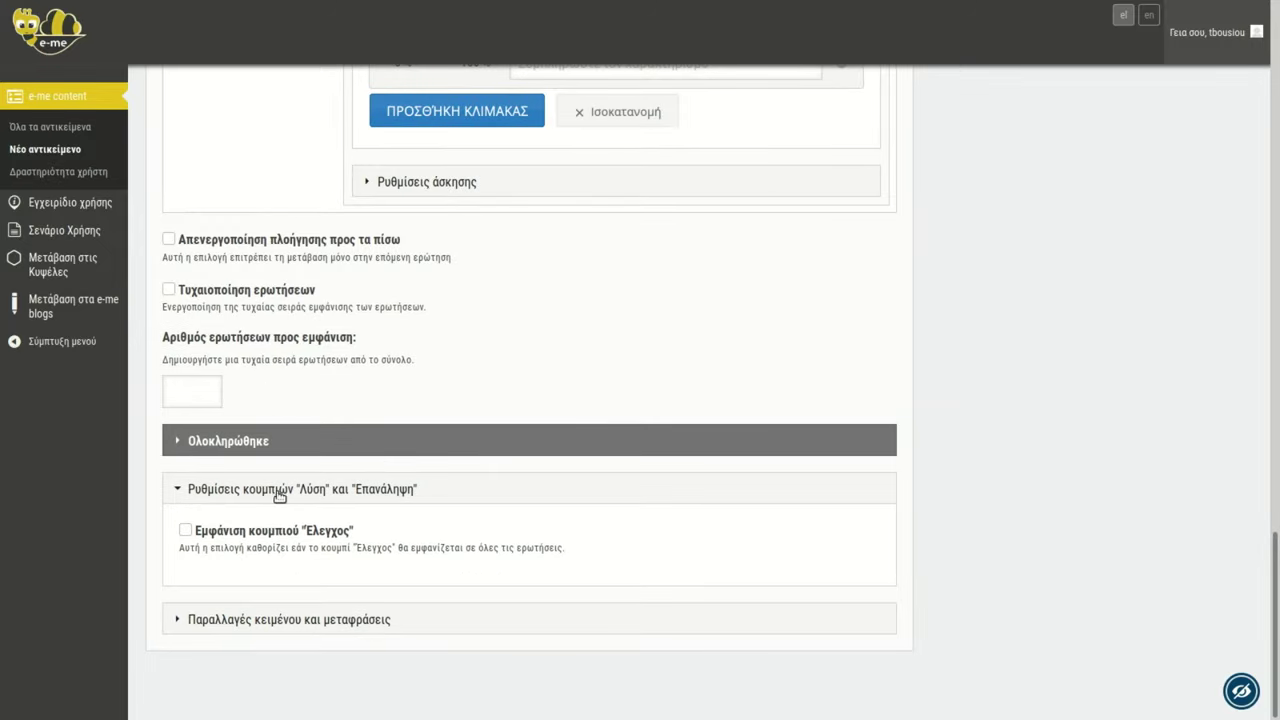
click(188, 536)
scroll(345, 532, down, 2)
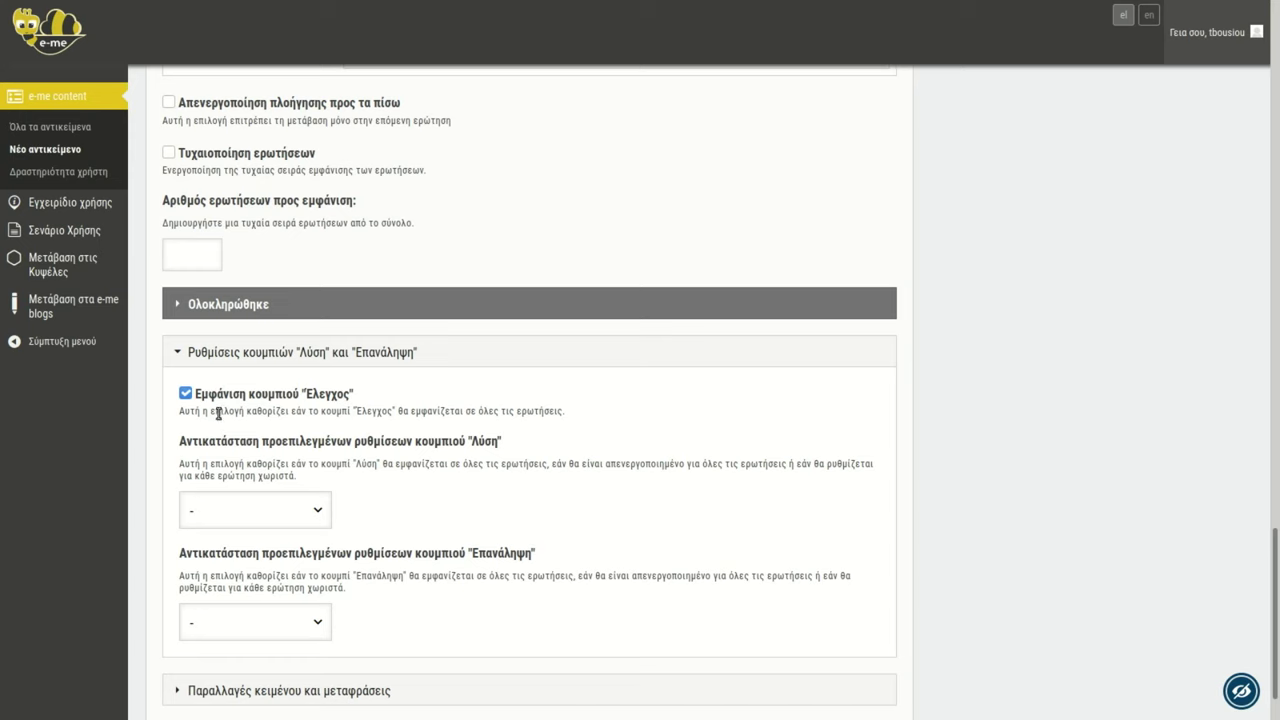
- Set the overrides for both the "Λύση" and "Επανάληψη" buttons to Απενεργοποιημένη
click(318, 513)
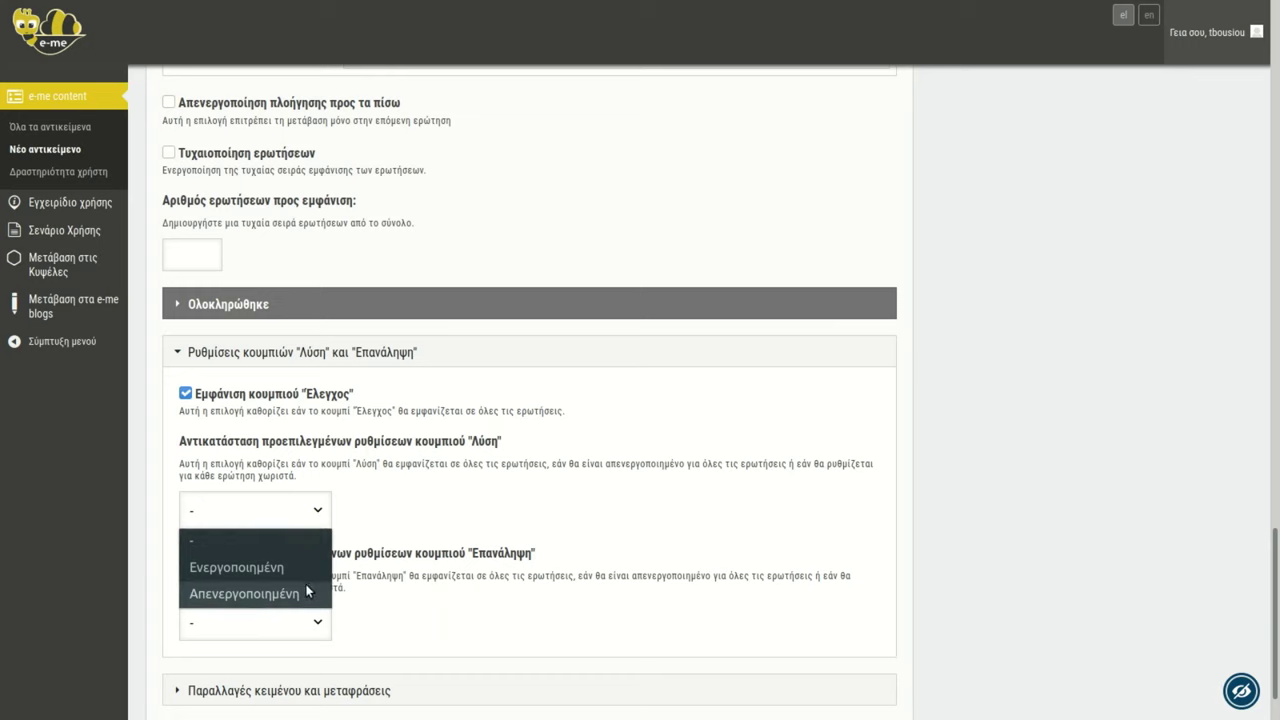
click(296, 597)
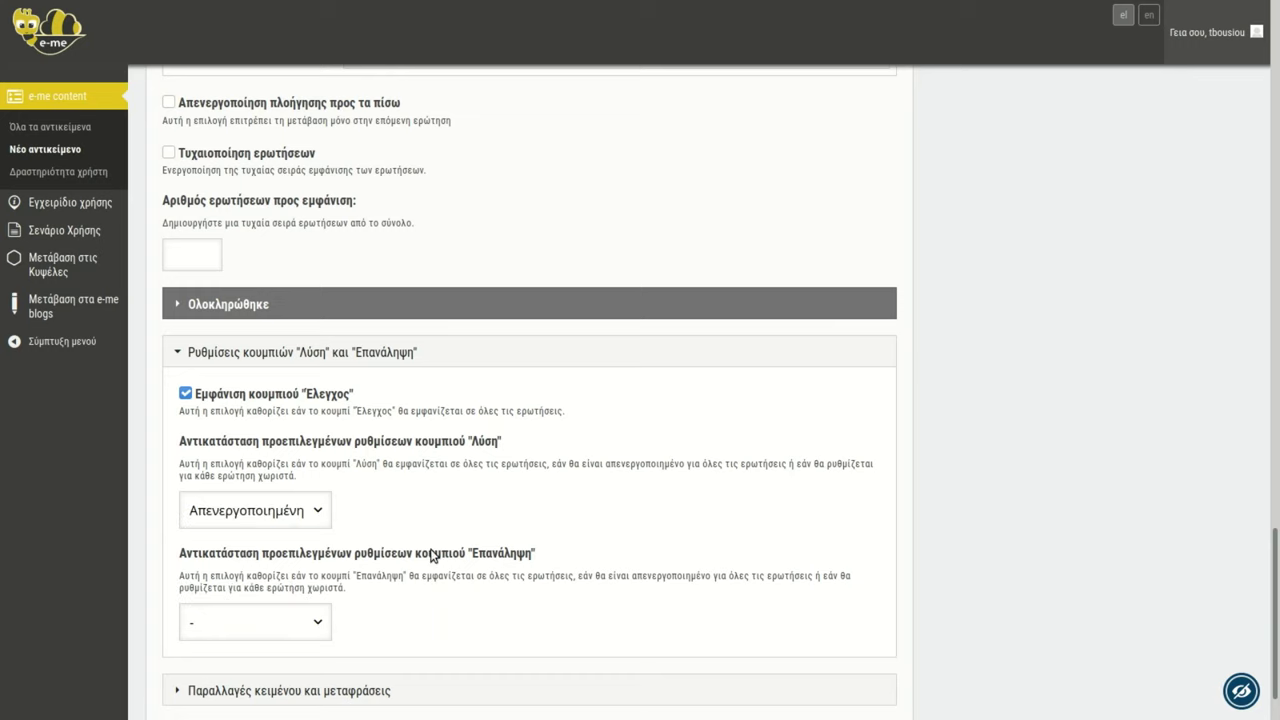
click(321, 622)
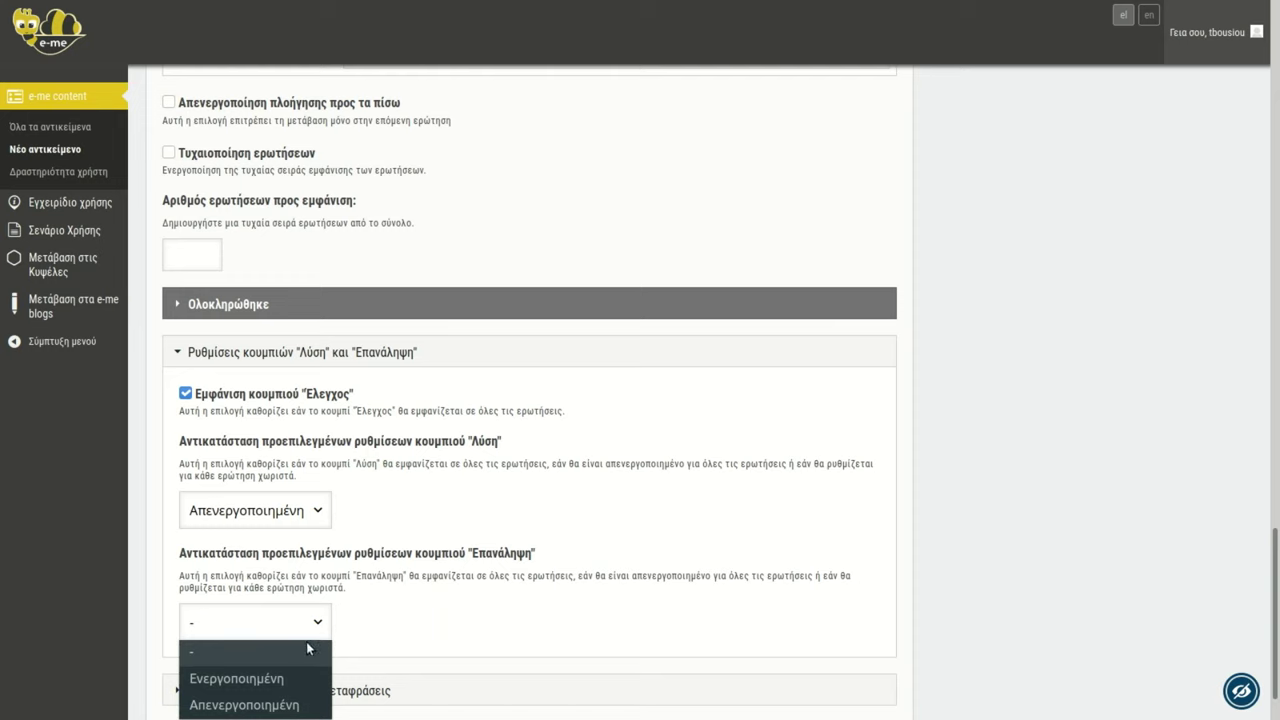
click(283, 706)
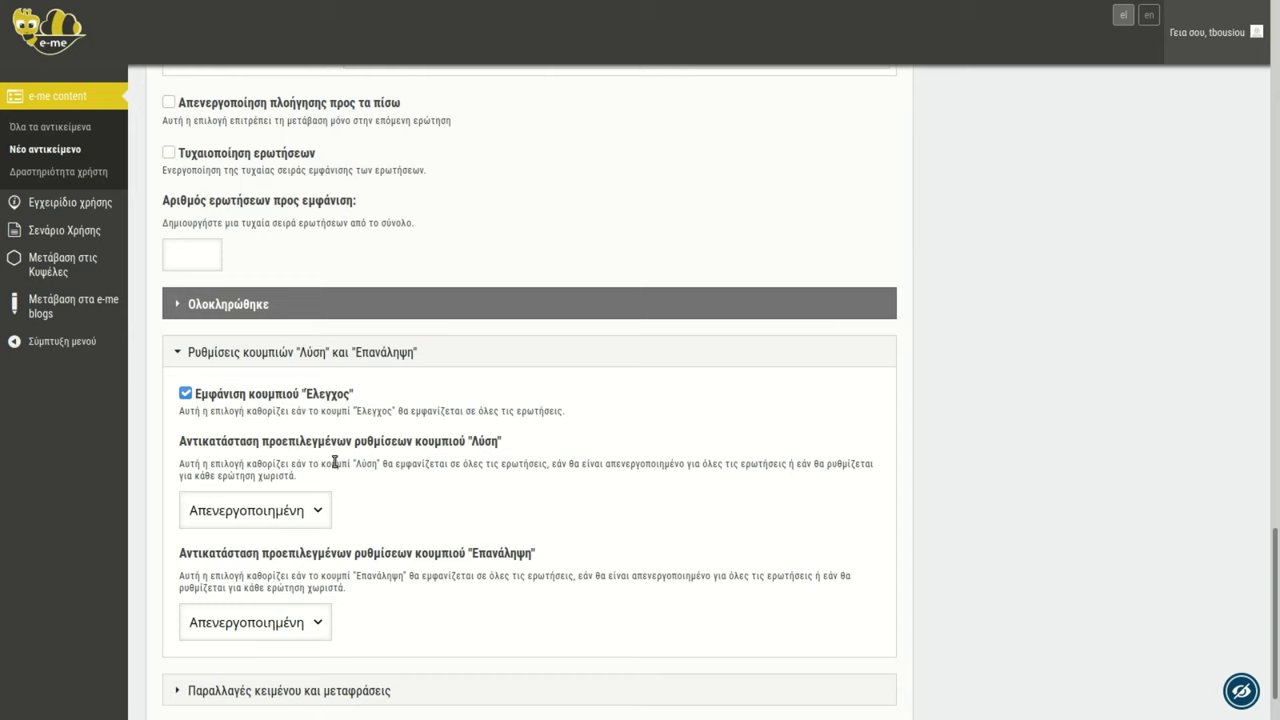
- Turn off the display of the "Έλεγχος" button for all questions and save the updated quiz, dismissing the data reset notice
click(185, 395)
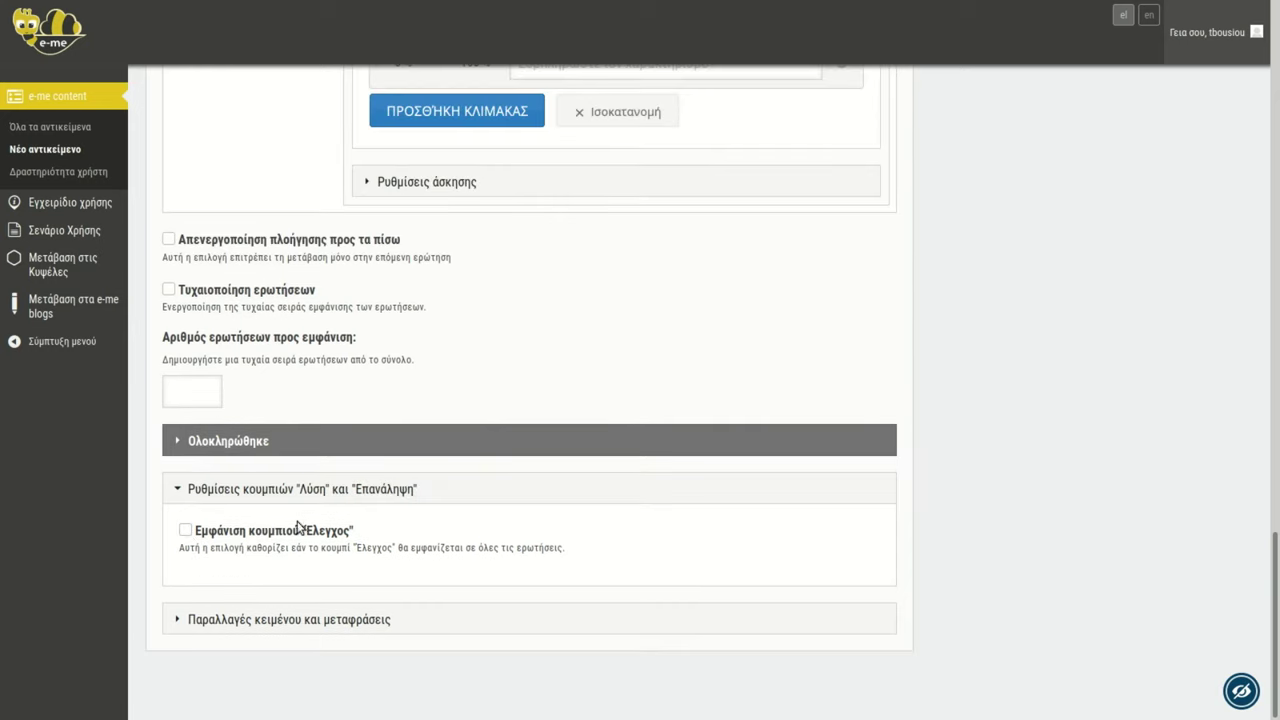
drag(1274, 600, 1274, 60)
click(1210, 167)
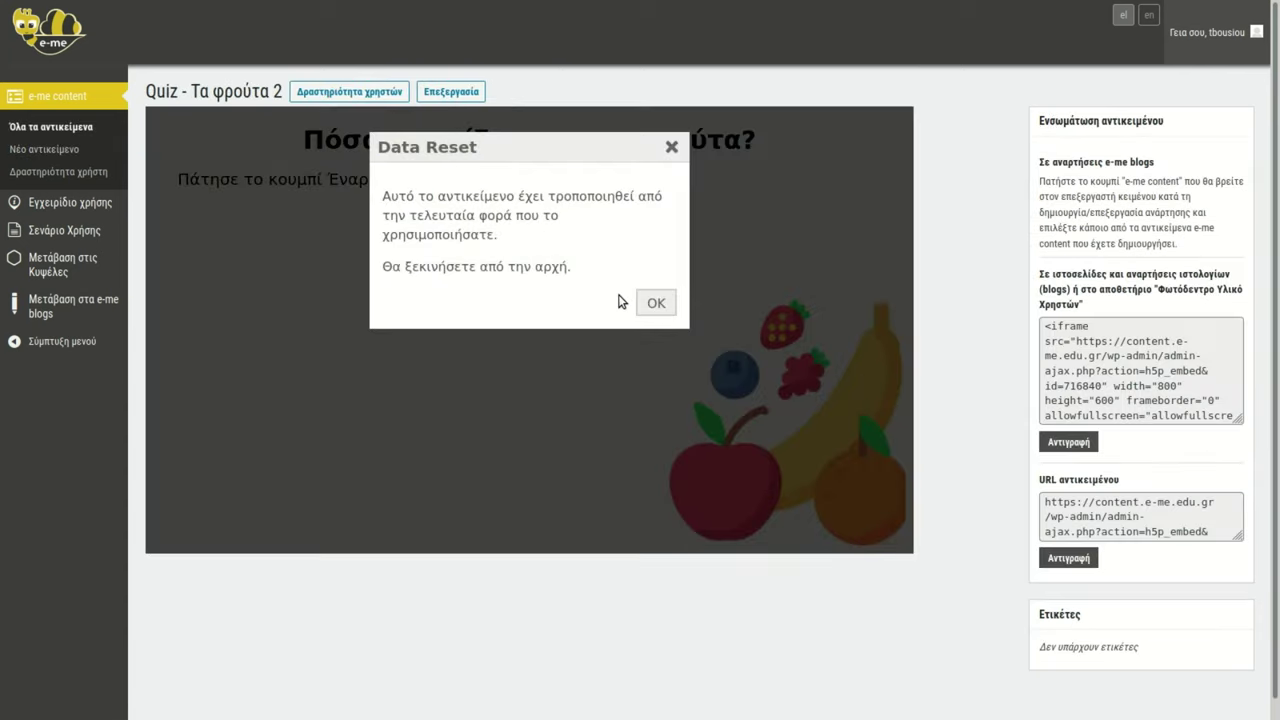
click(651, 302)
- Start the quiz, skip to question 3 and place πορτοκάλι in the second blank and σταφύλι in the third
click(519, 254)
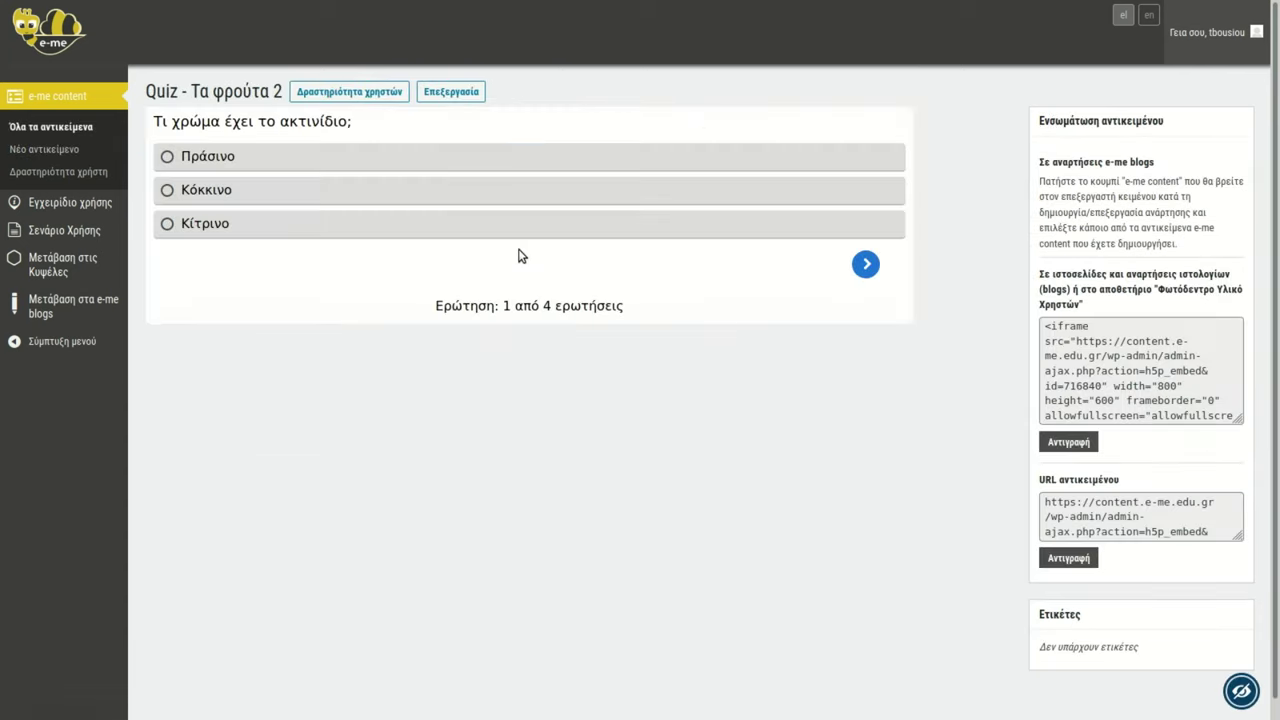
click(865, 265)
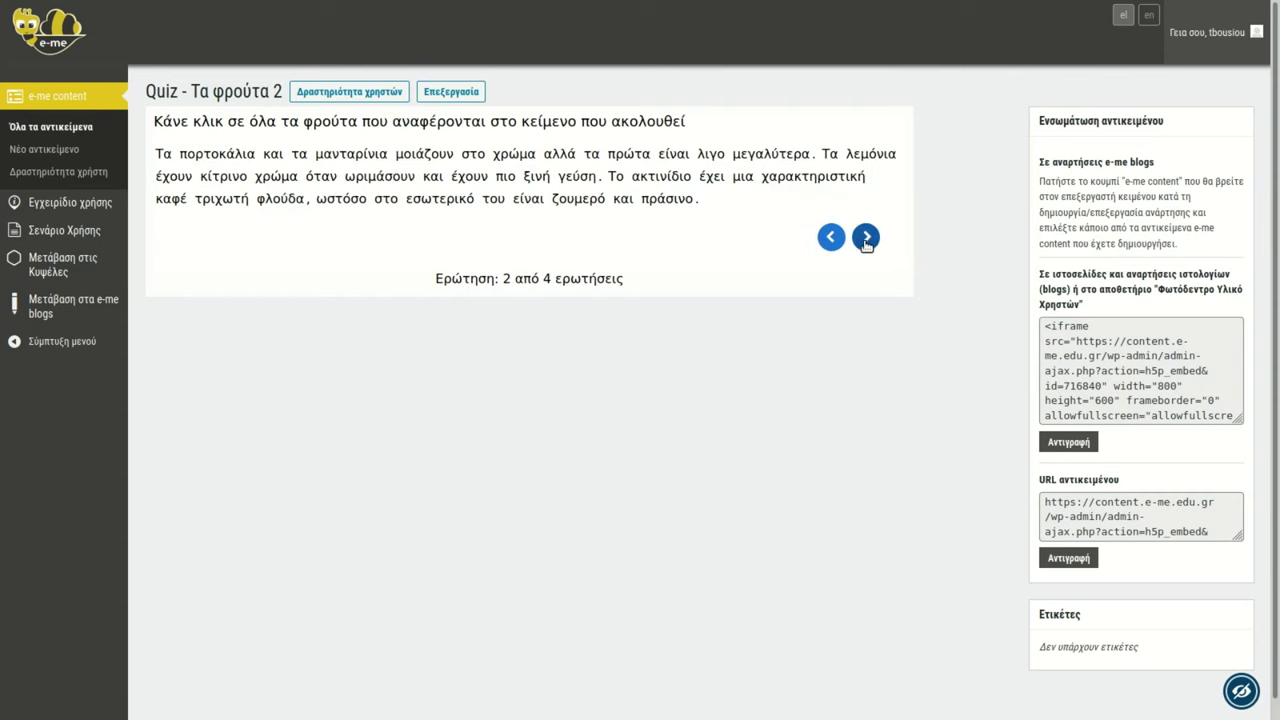
click(866, 237)
drag(828, 160, 672, 156)
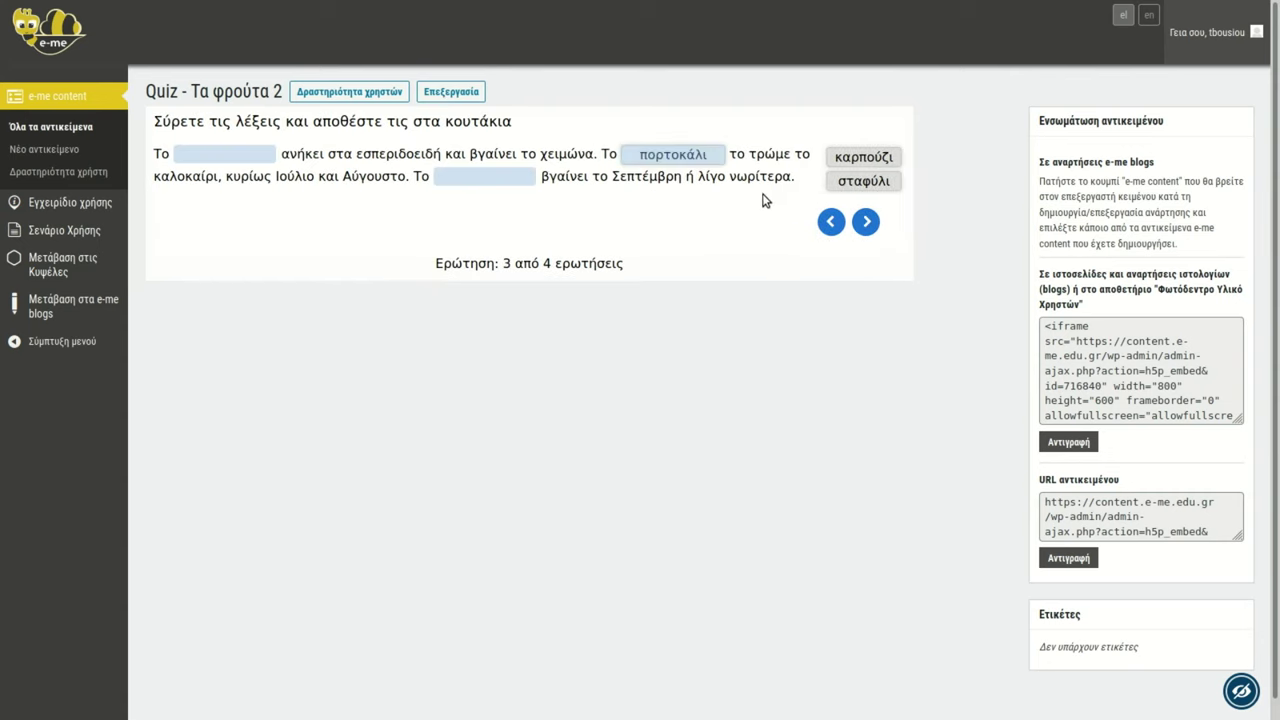
drag(832, 205, 485, 177)
click(866, 216)
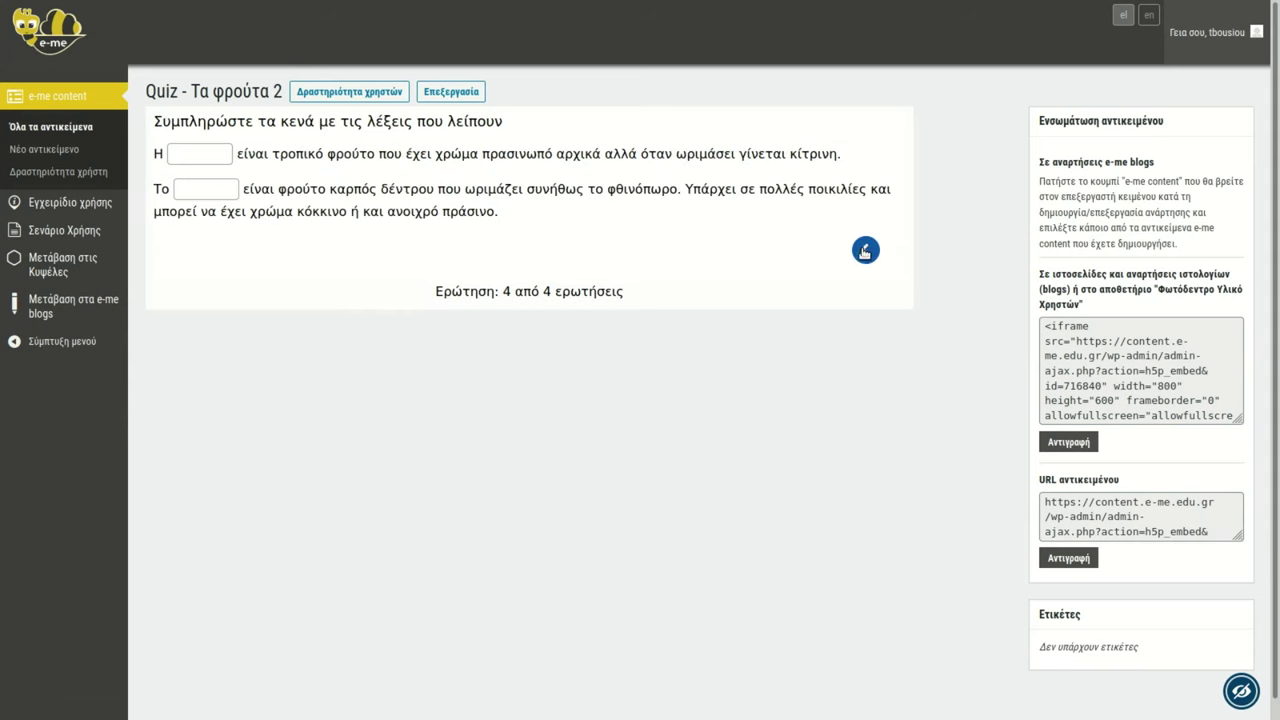
- Fill question 4's blanks with test answers: "φγηφγη" in the first and "γηφ" in the second
click(227, 187)
text(γηφ)
click(198, 154)
text(φγηφγη)
click(433, 236)
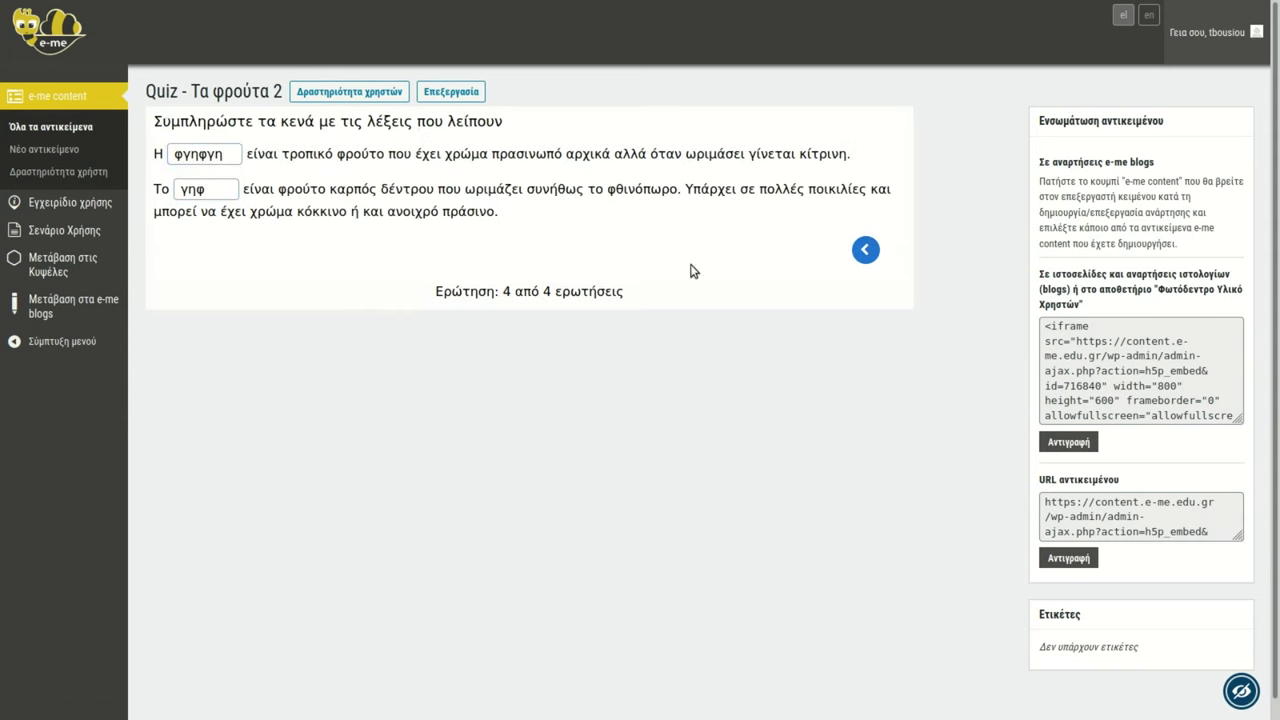
- Return to question 3 and place καρπούζι in the first blank, dismissing the reset prompt
click(865, 252)
drag(855, 155, 211, 148)
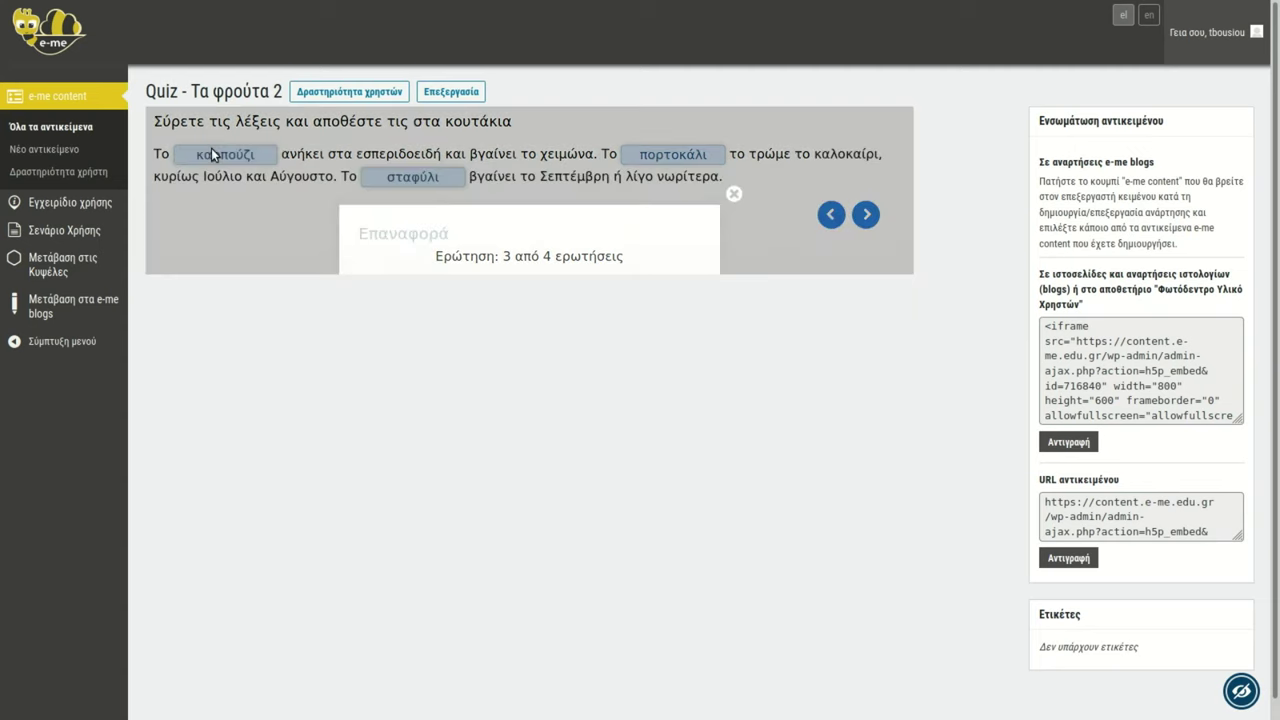
click(630, 261)
drag(832, 161, 215, 152)
- Go back to question 2 to mark the words είναι and χρώμα, and answer question 1 with Κόκκινο
click(830, 214)
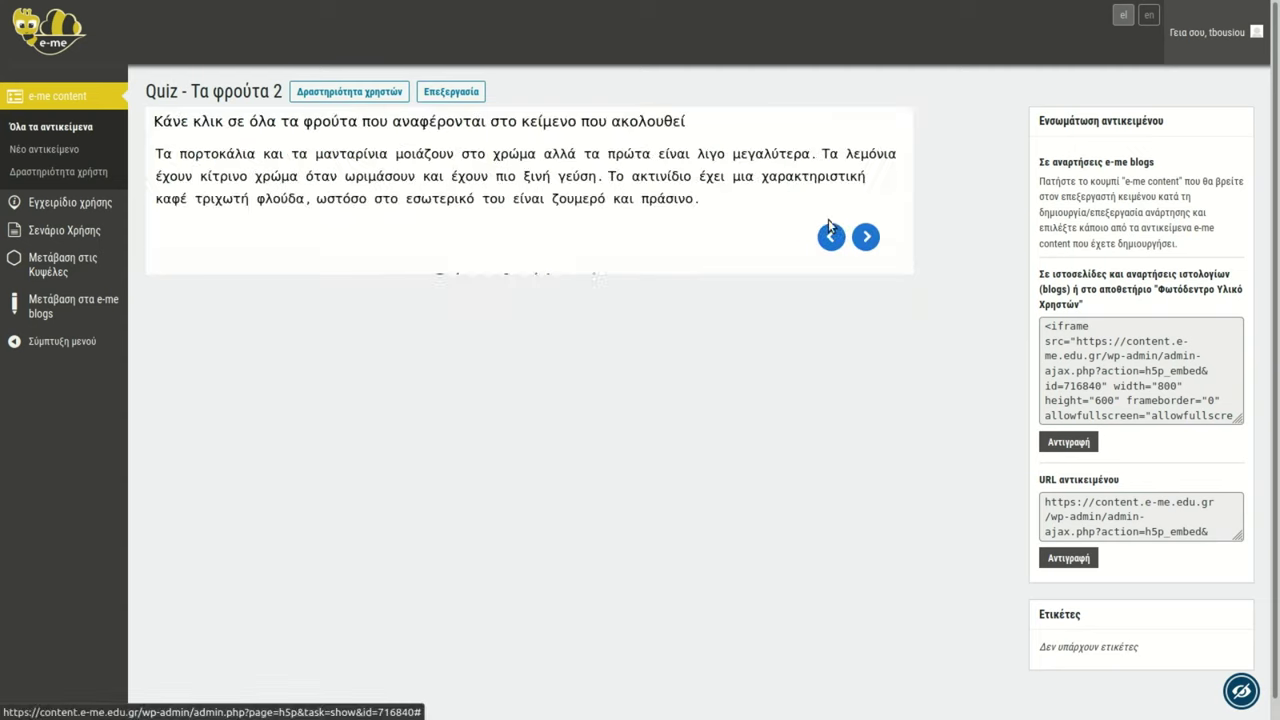
click(676, 155)
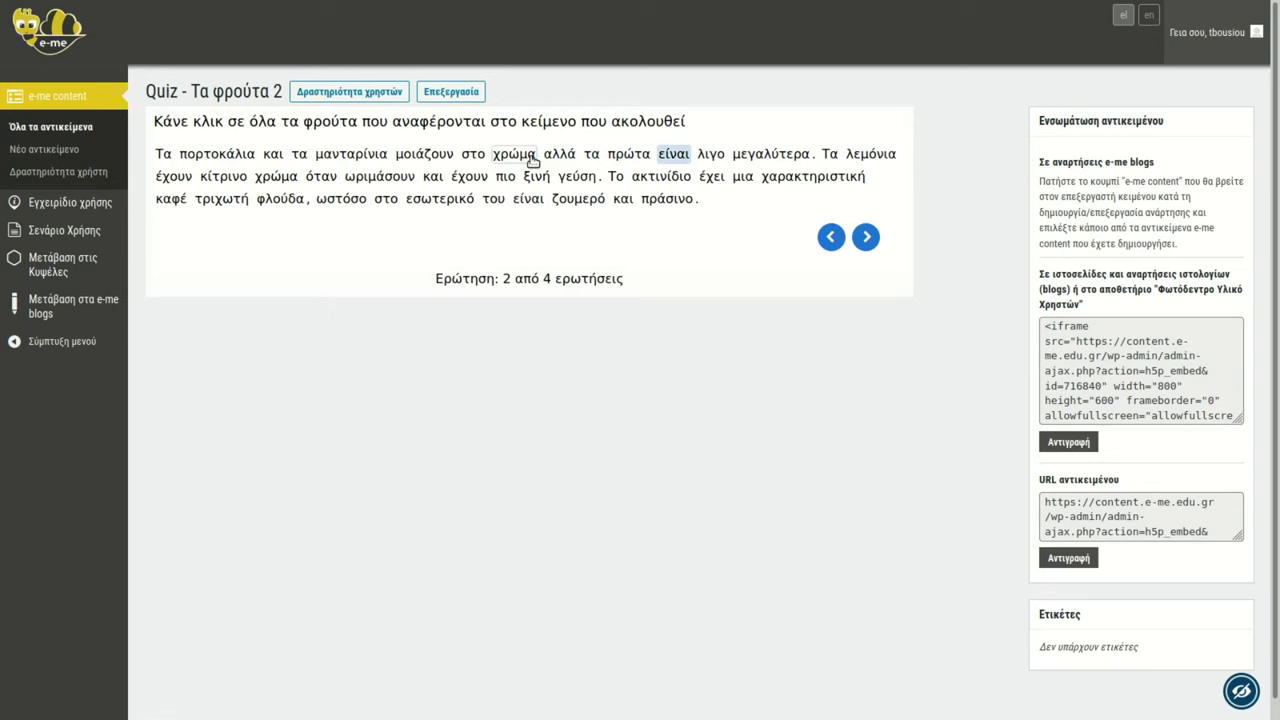
click(514, 155)
click(831, 236)
click(514, 197)
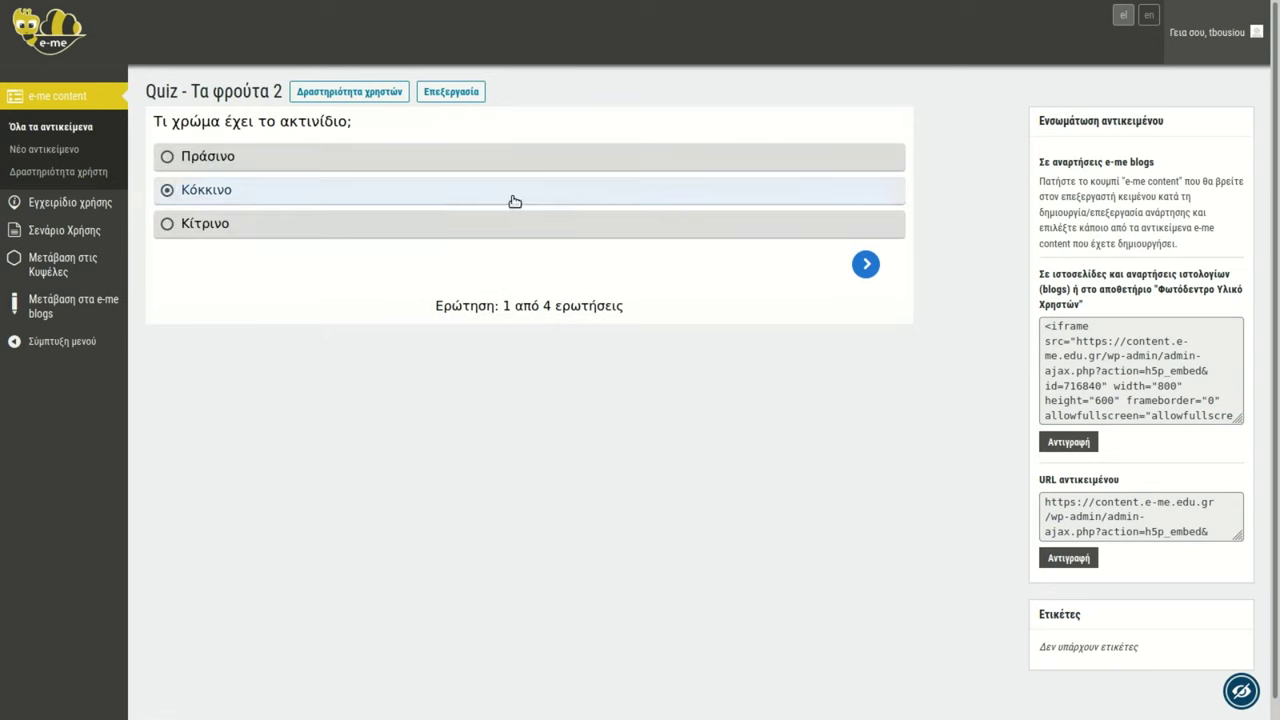
- Advance through the remaining questions and finish the quiz to view the score screen
click(866, 264)
click(868, 239)
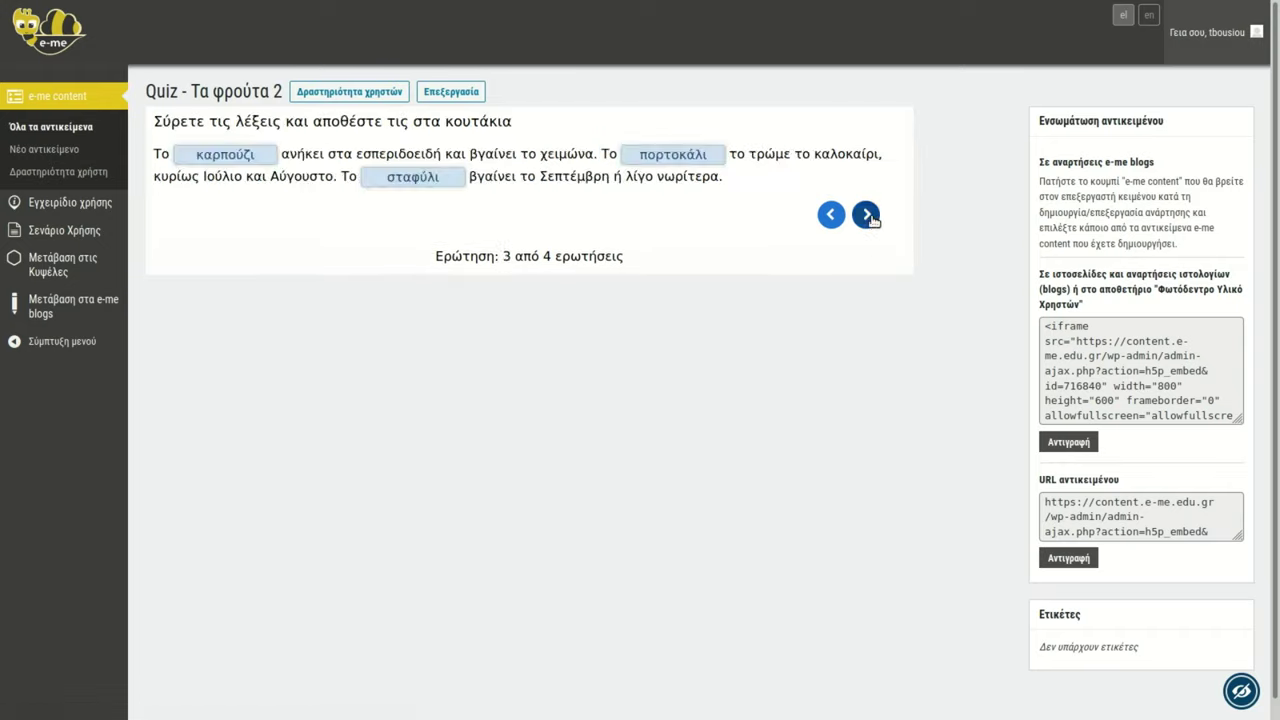
click(865, 214)
click(826, 253)
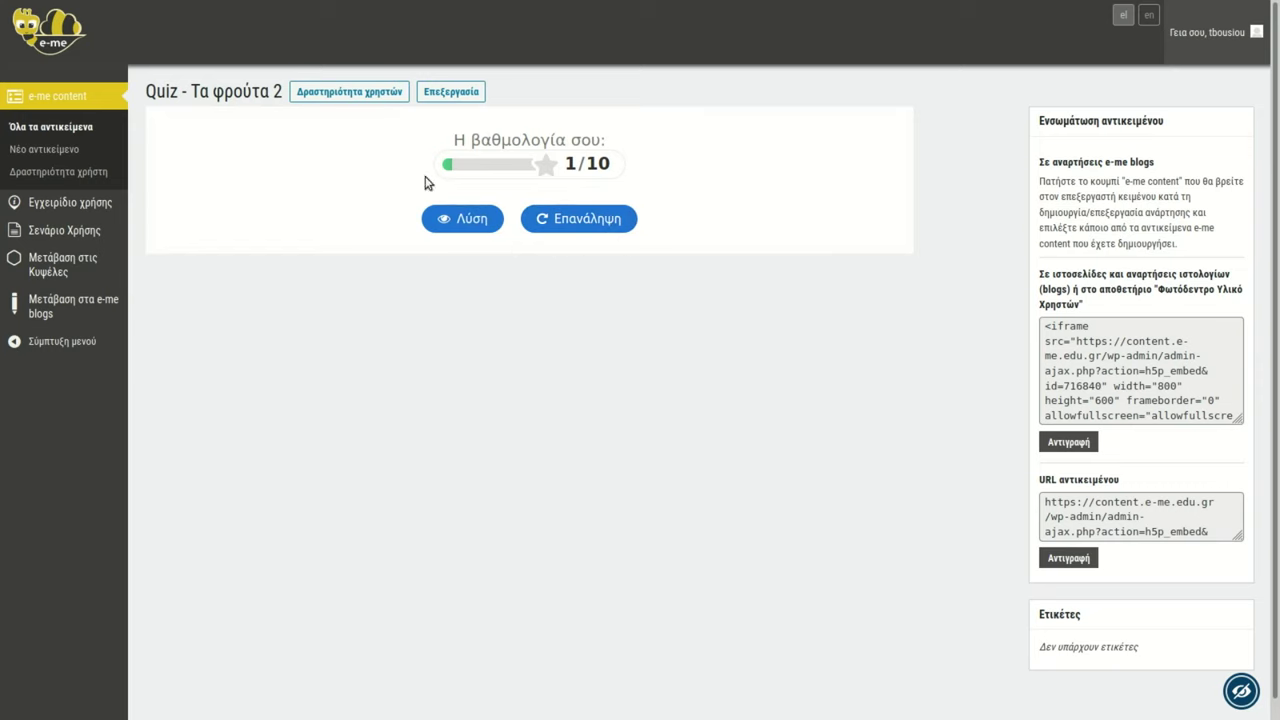
- Reopen the quiz for editing and turn off the solution and retry buttons in the "Ολοκληρώθηκε" settings
click(449, 93)
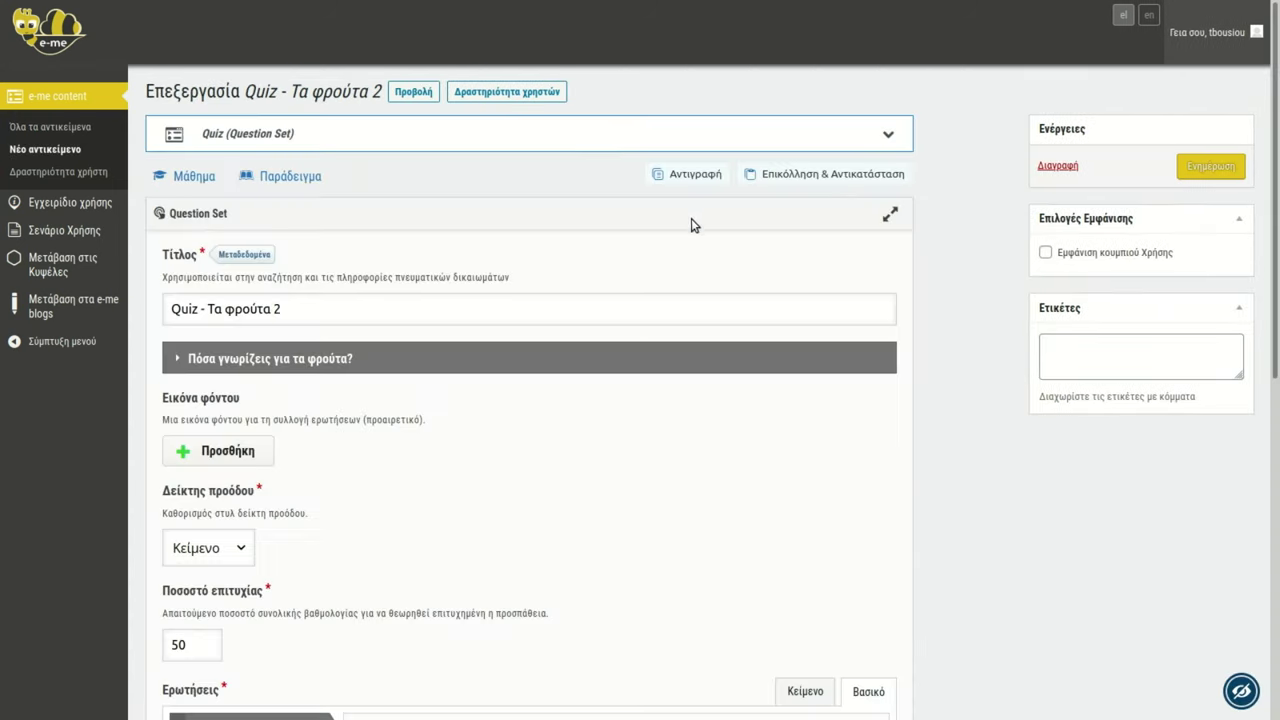
drag(1275, 133, 1274, 508)
scroll(506, 420, down, 4)
scroll(372, 400, down, 1)
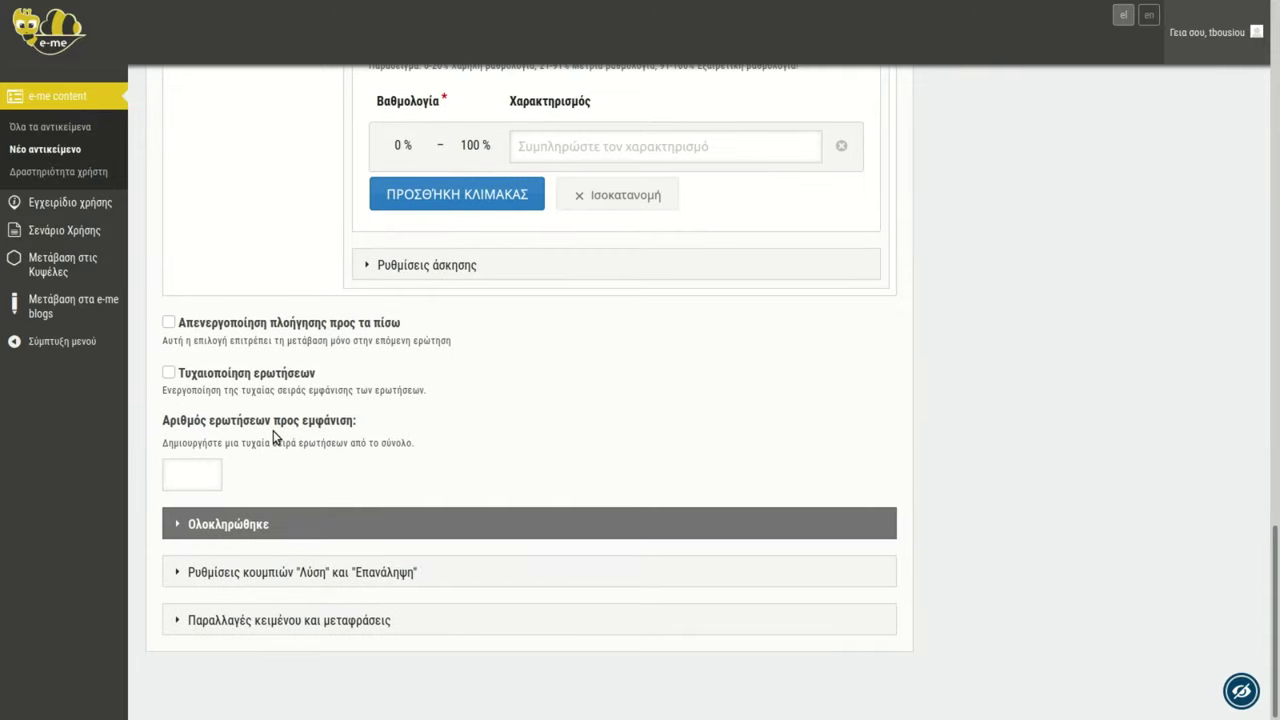
click(179, 524)
scroll(414, 457, down, 2)
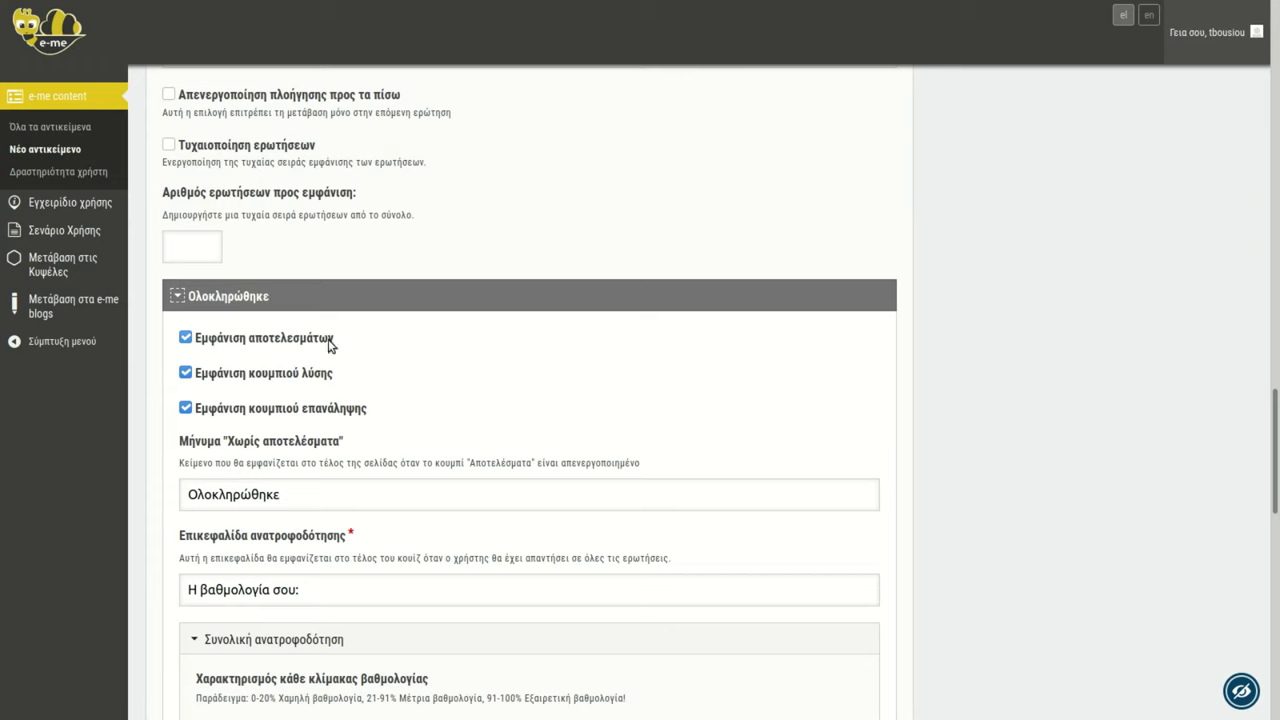
click(228, 377)
click(306, 410)
scroll(496, 390, down, 2)
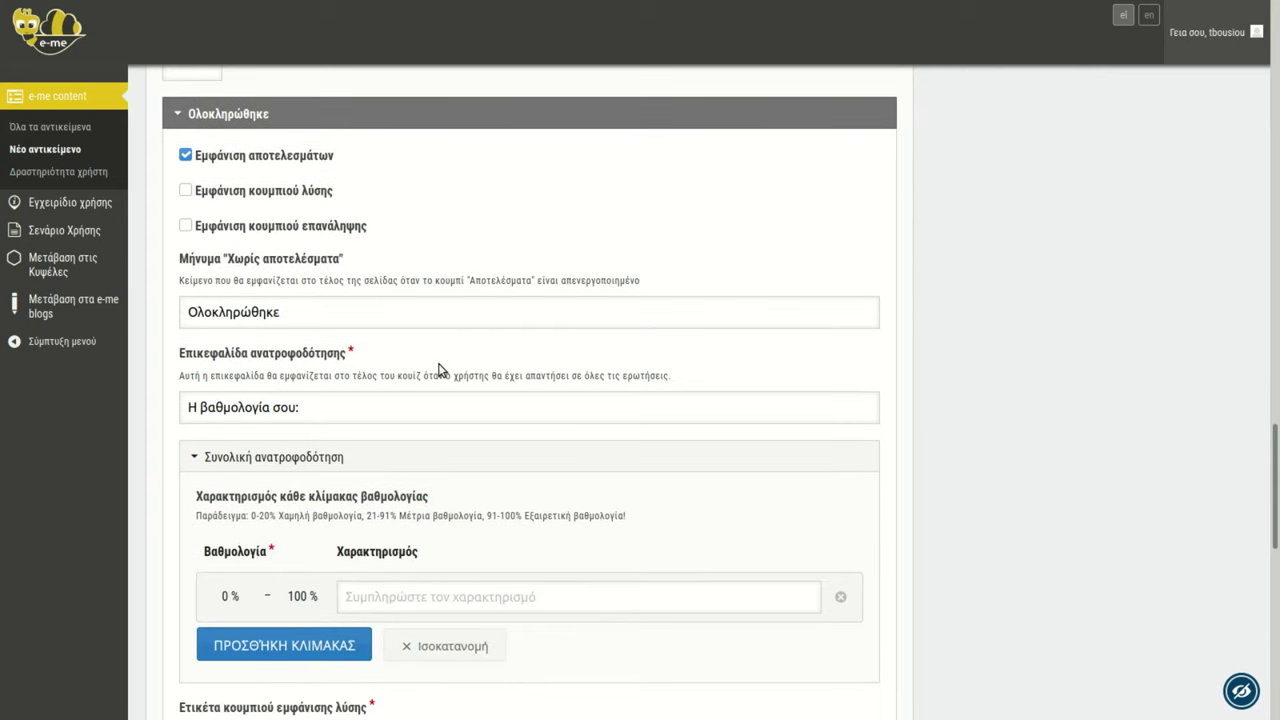
- Add two more score ranges to the completion screen's overall feedback, with upper limits of 40 % and 74 %
scroll(440, 370, down, 2)
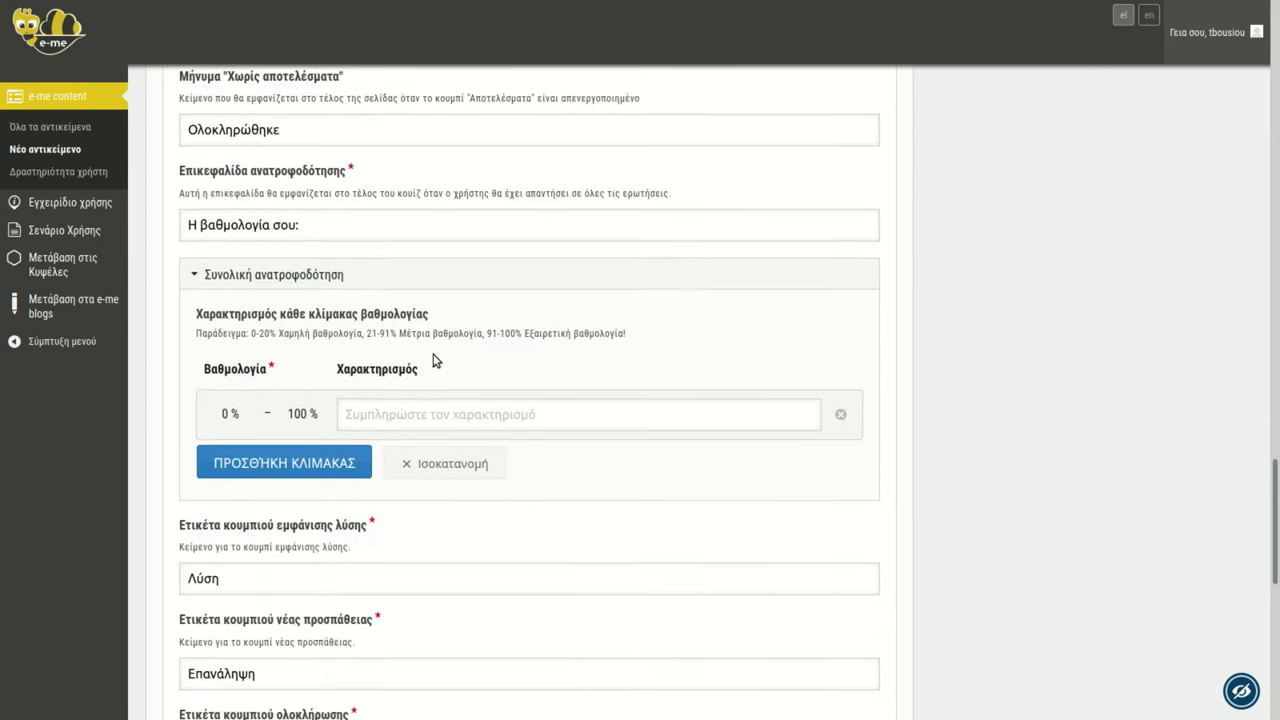
scroll(432, 360, down, 1)
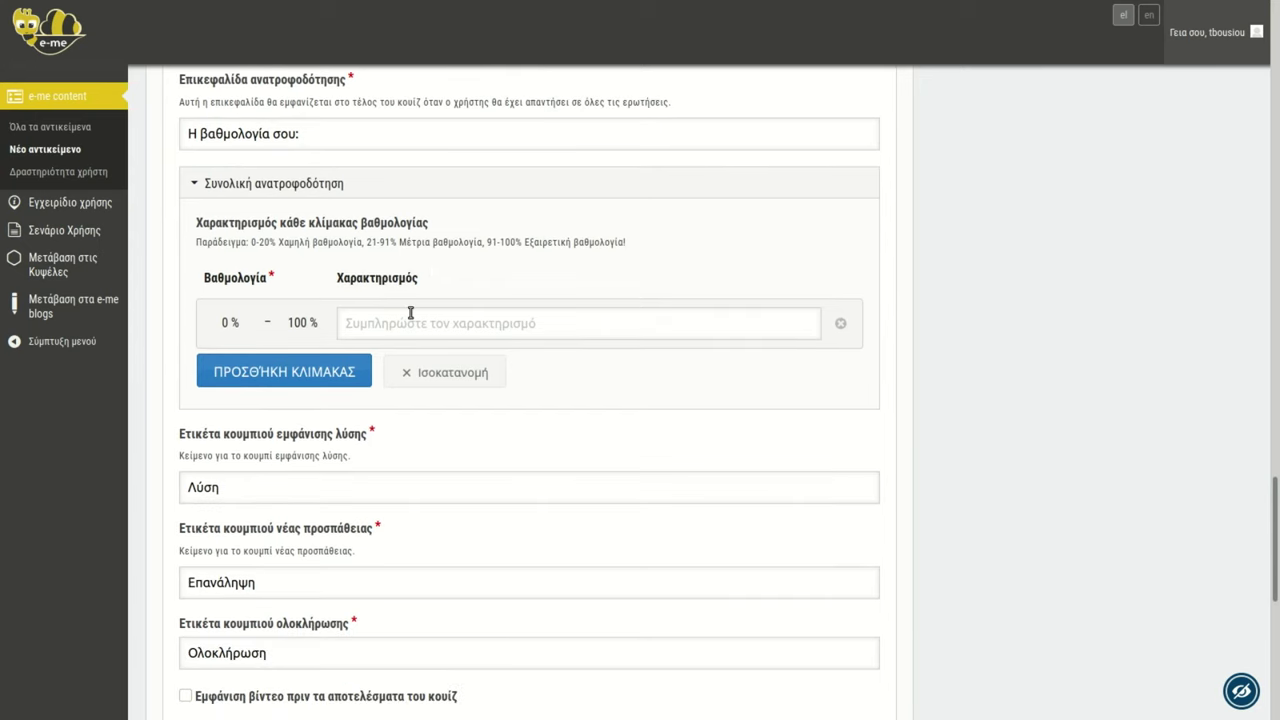
scroll(395, 325, up, 1)
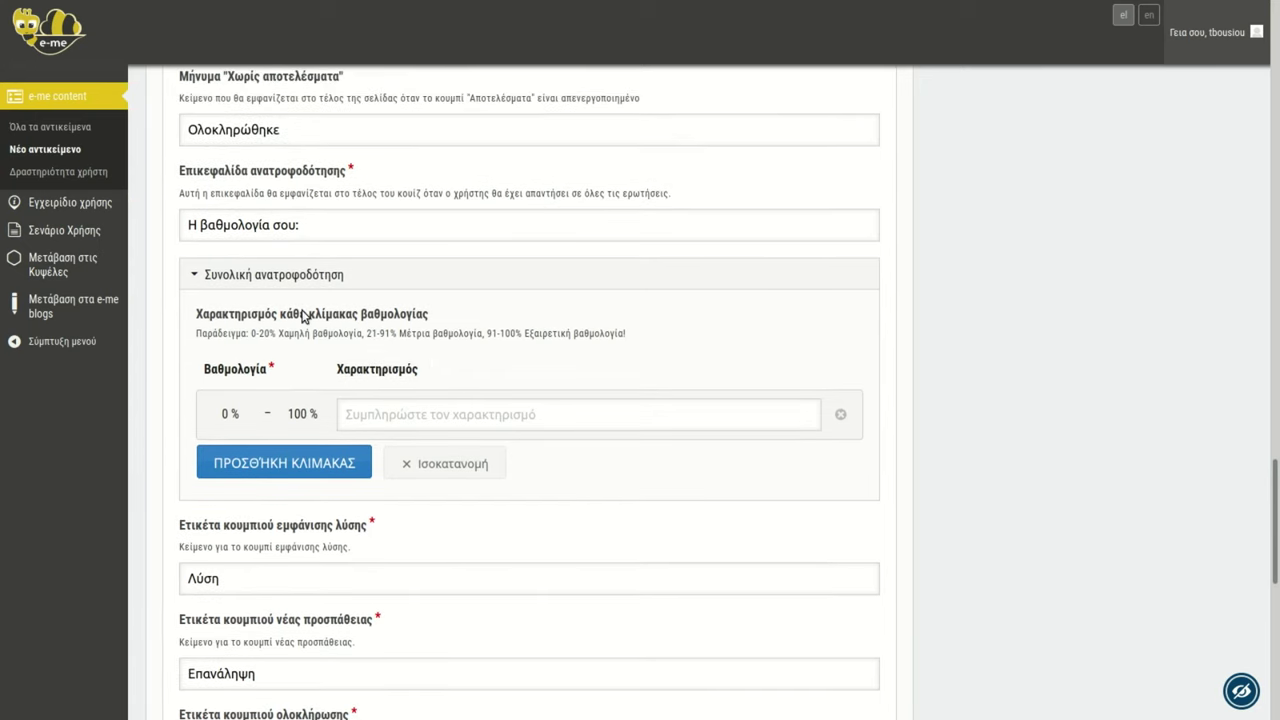
click(316, 462)
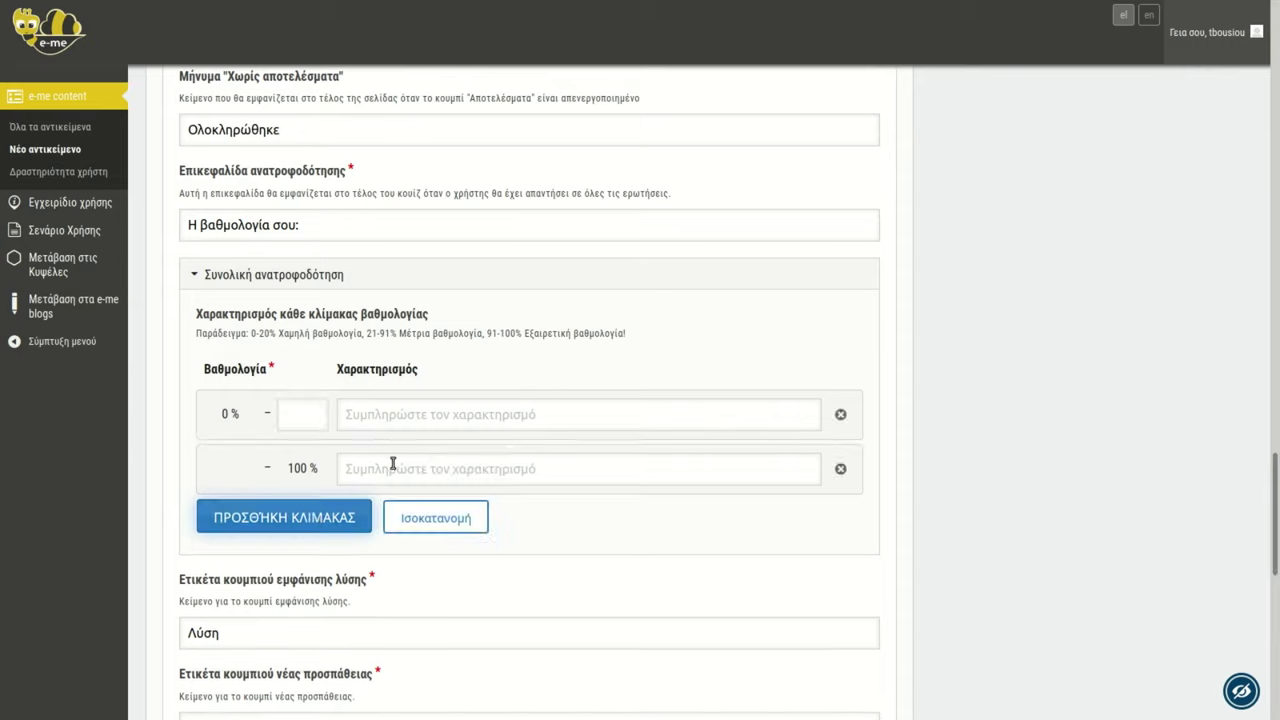
click(333, 517)
click(292, 422)
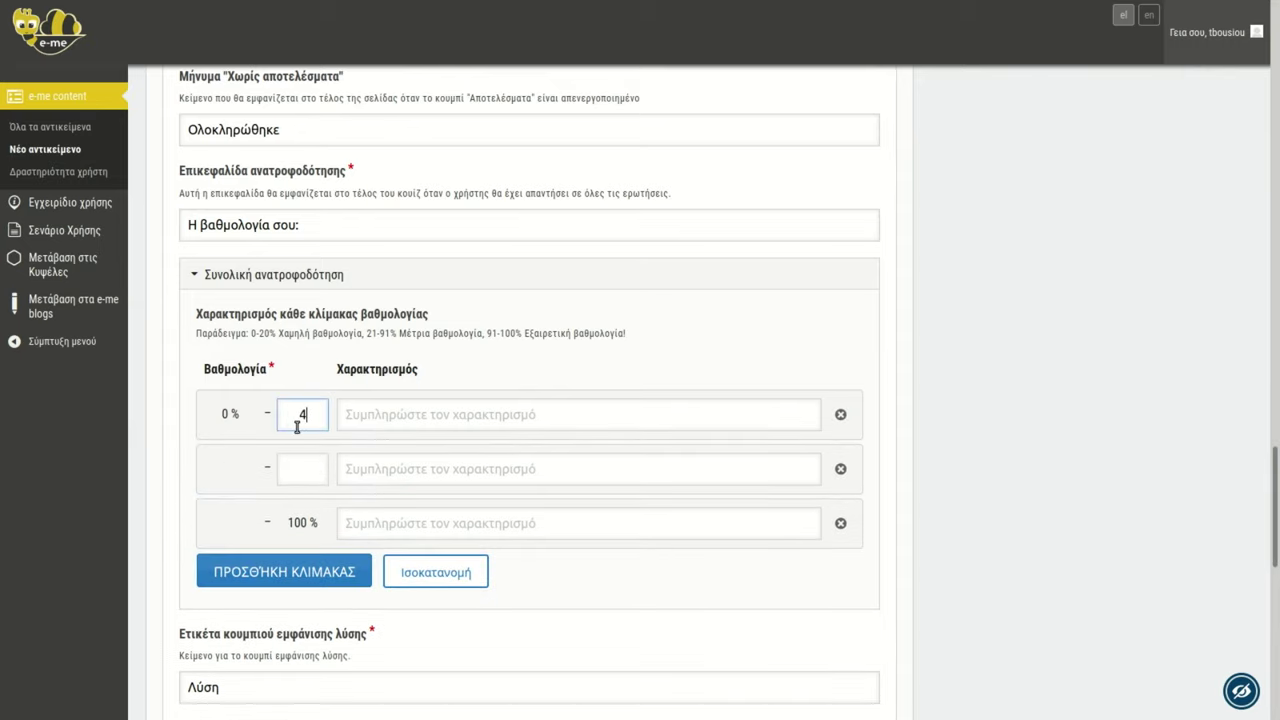
click(304, 467)
- Label the score ranges Μέτρια for 0–40 %, Καλά for 41–74 % and Τέλεια for 75–100 %
click(405, 518)
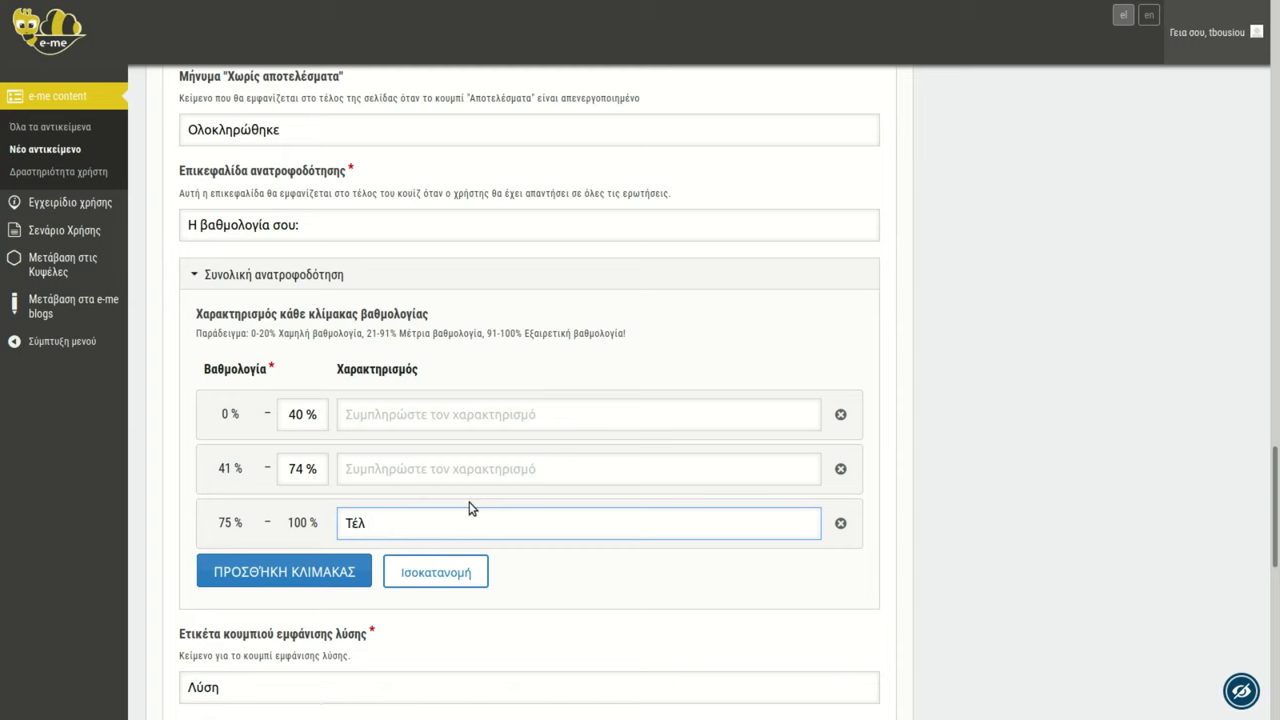
click(393, 468)
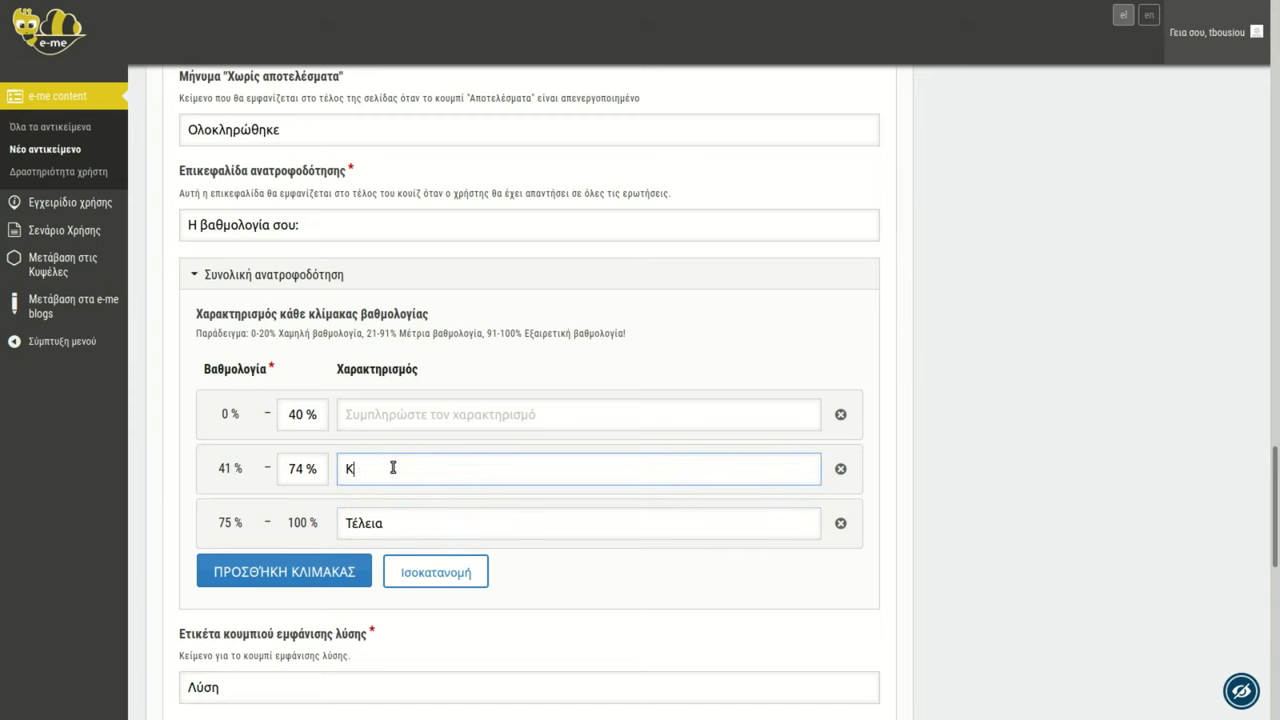
click(382, 419)
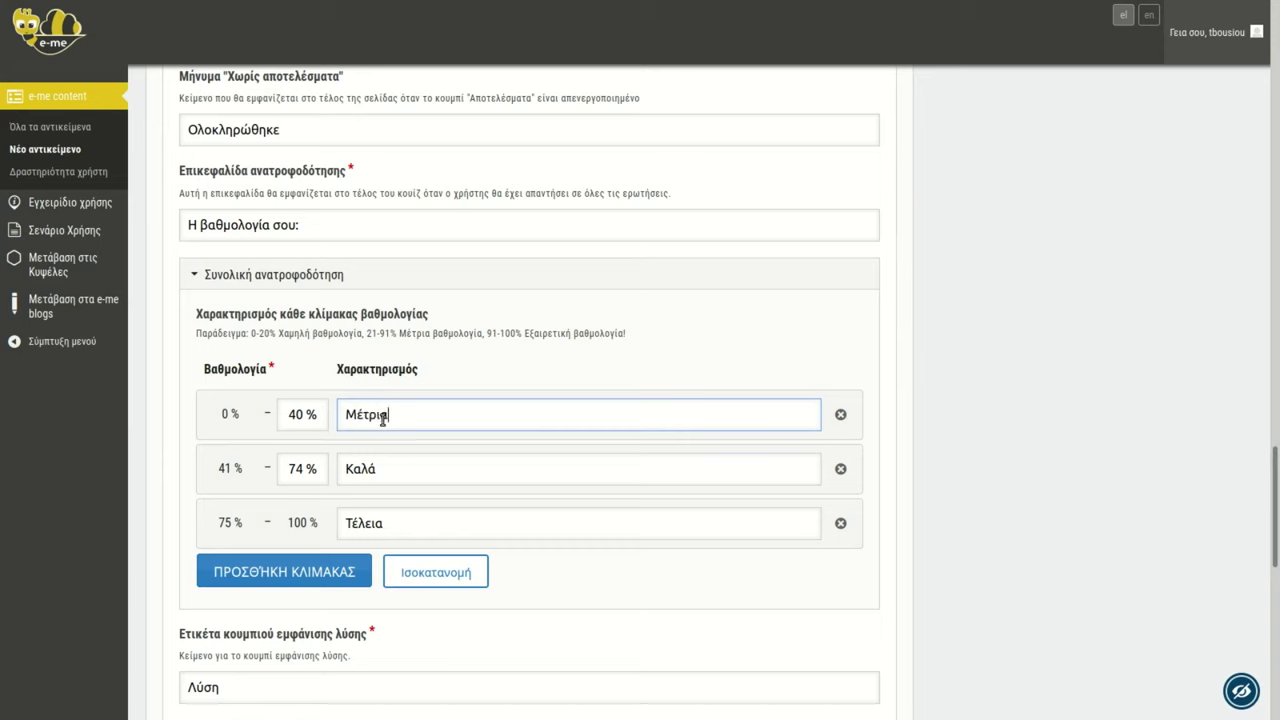
click(1077, 451)
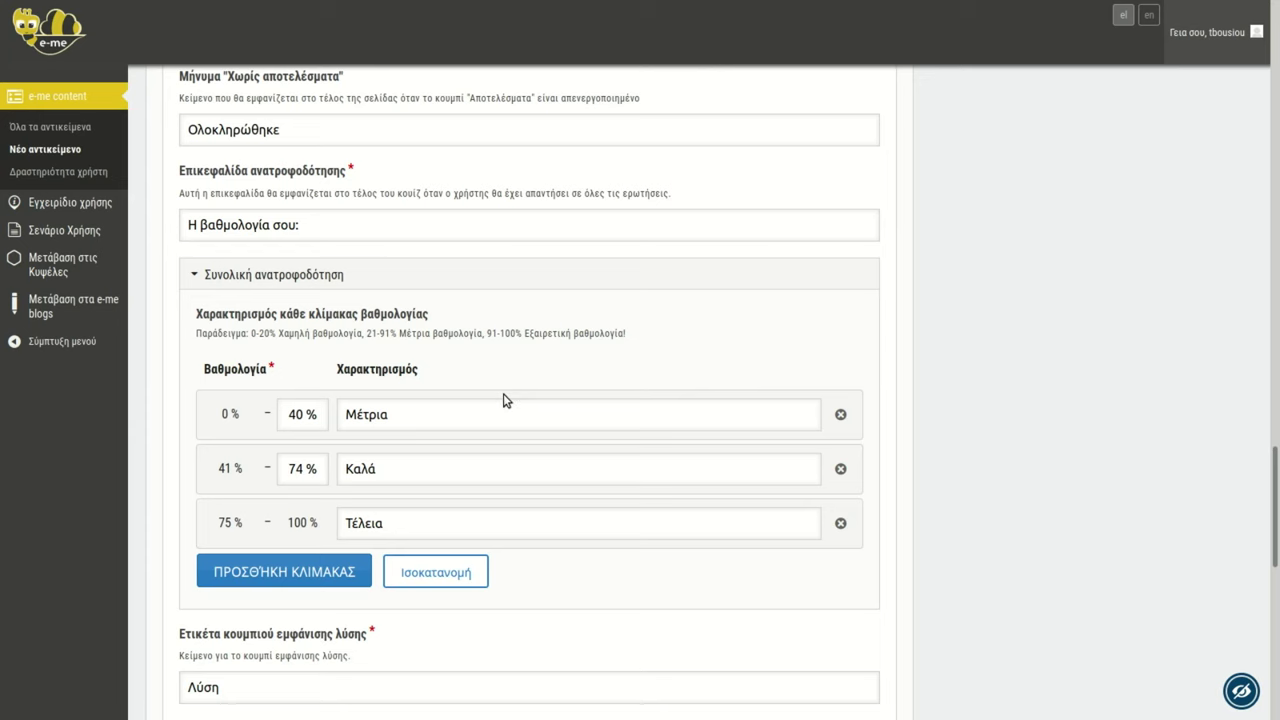
- Update the quiz with the new feedback settings and dismiss the data reset prompt
scroll(476, 348, down, 1)
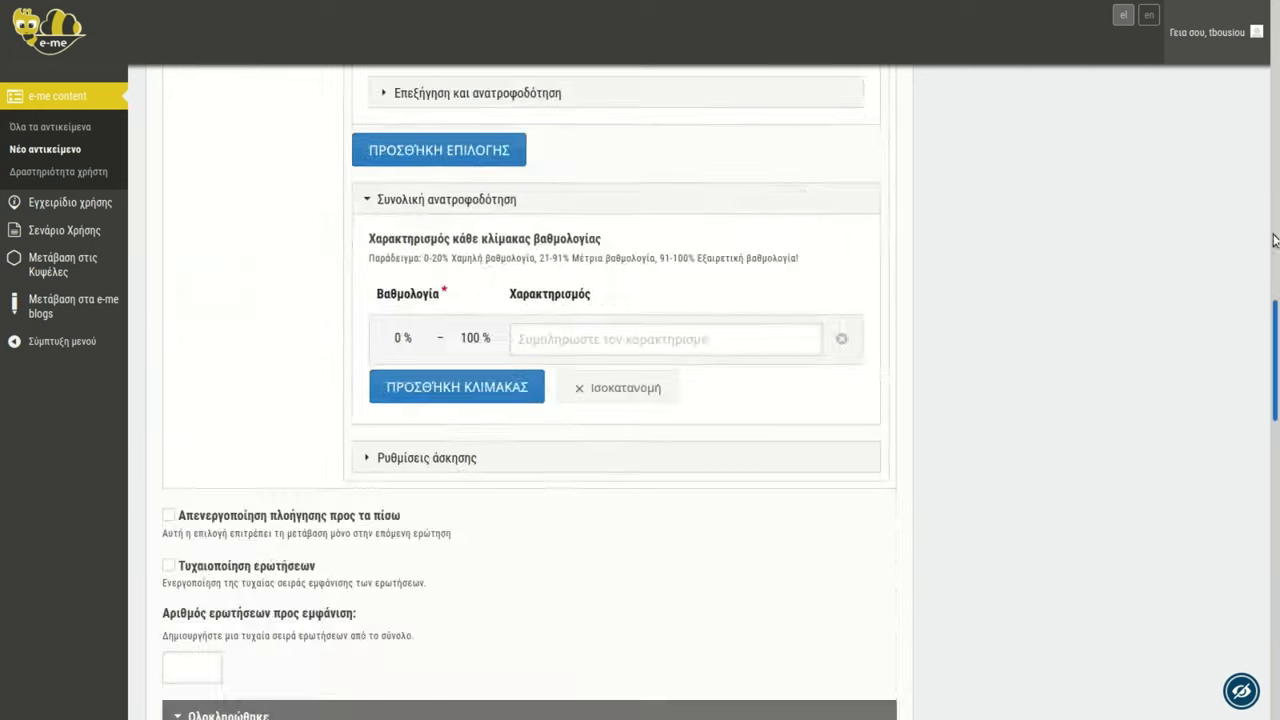
click(1208, 166)
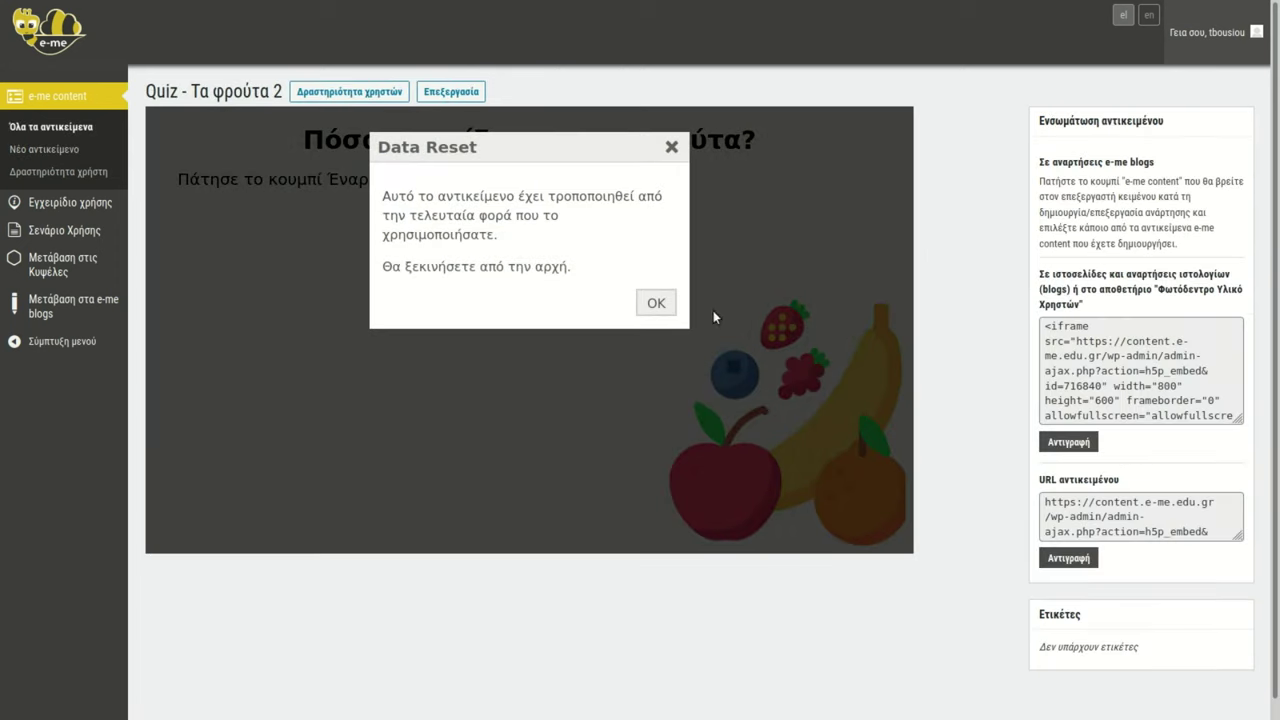
click(656, 305)
- Start the quiz, fill the blanks in question 4 with μήλο in the second, and finish it to check the score feedback
click(530, 246)
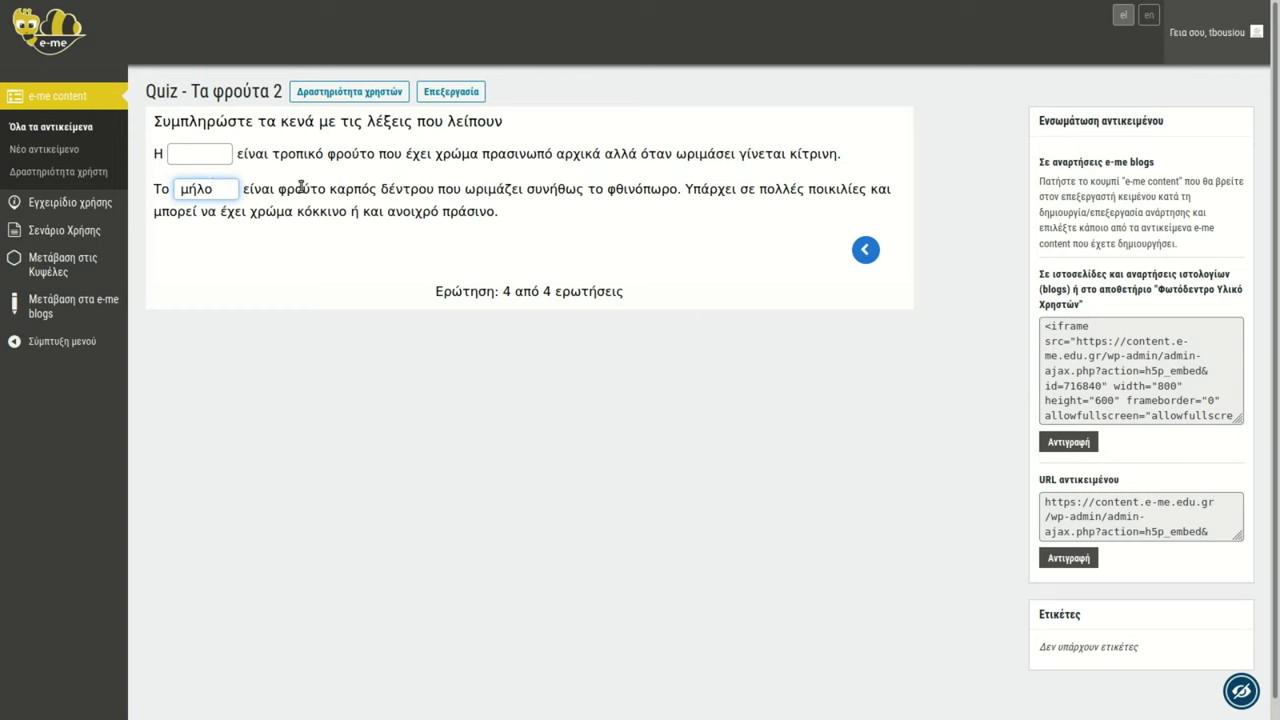
click(214, 157)
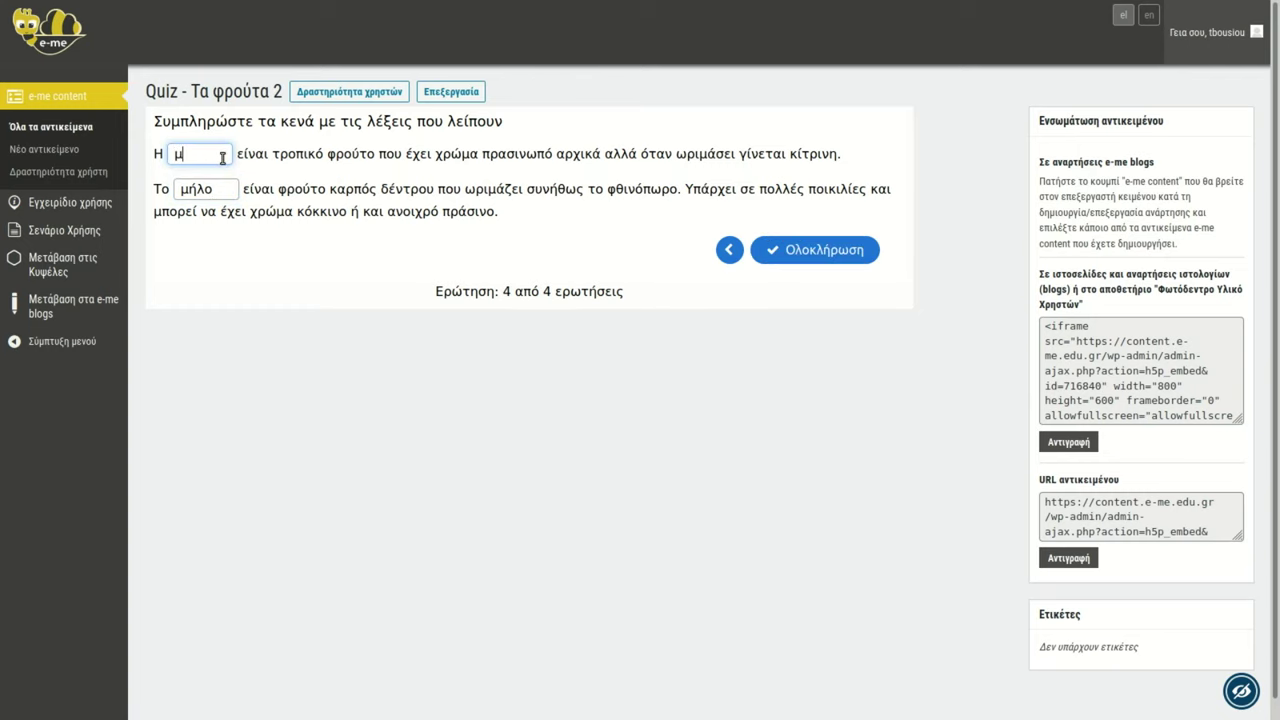
click(830, 250)
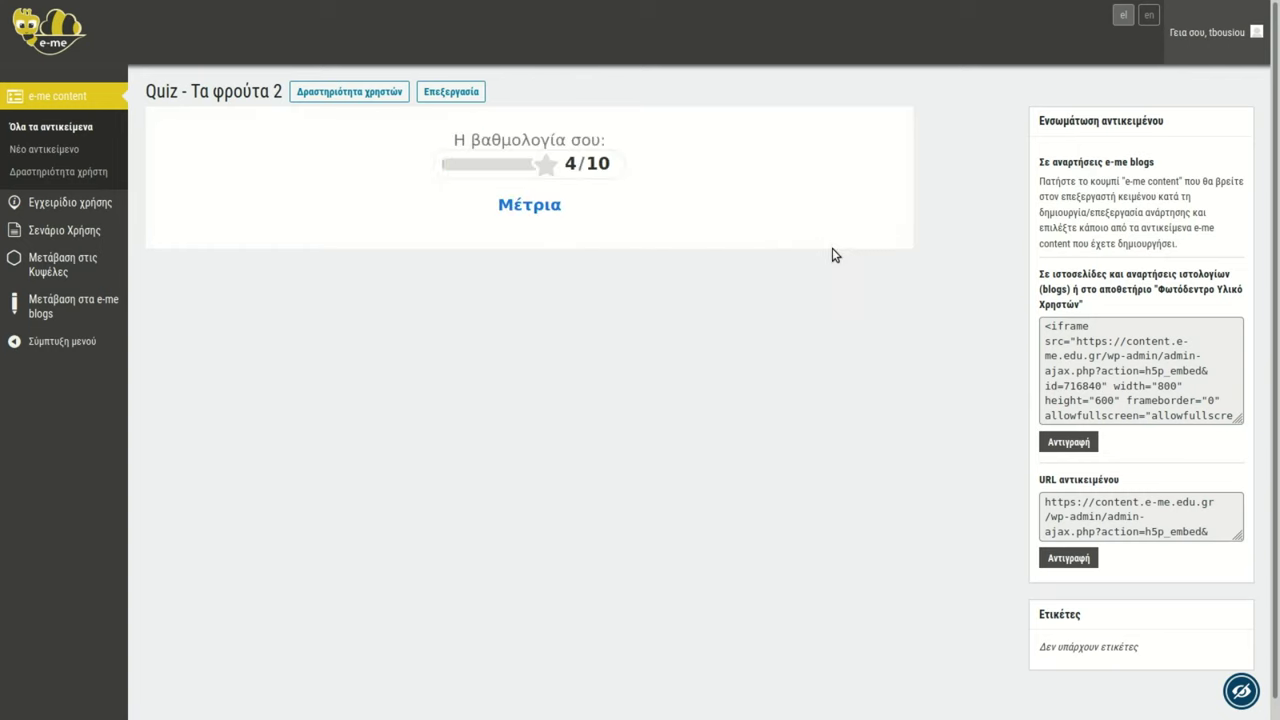
double_click(507, 203)
click(586, 216)
double_click(526, 201)
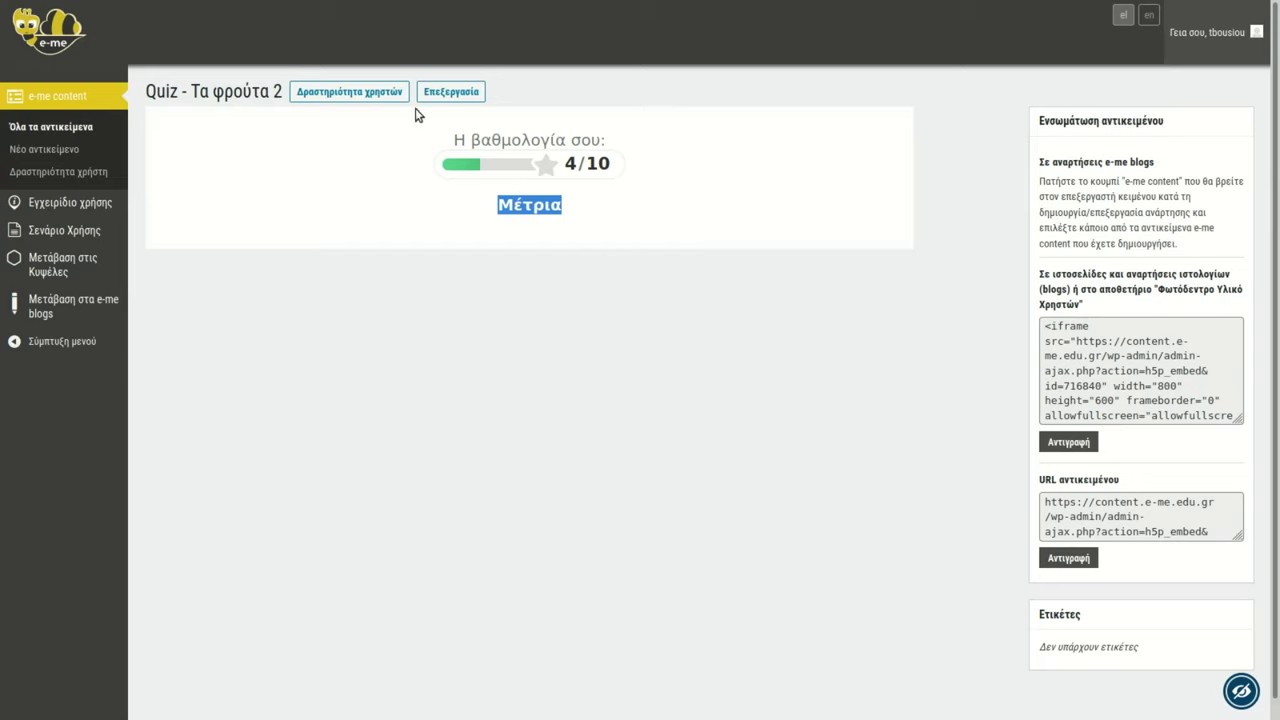
- Reopen the quiz for editing, disable backward navigation and enable random question order
click(447, 93)
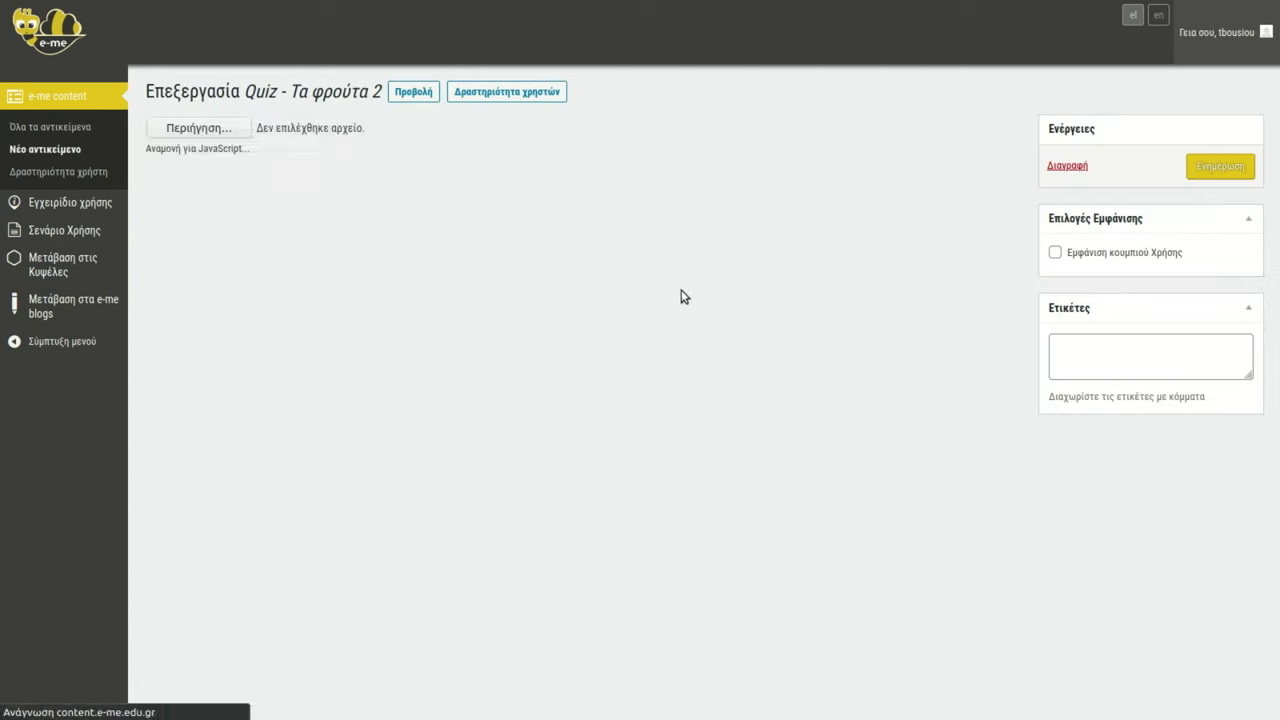
scroll(644, 456, down, 10)
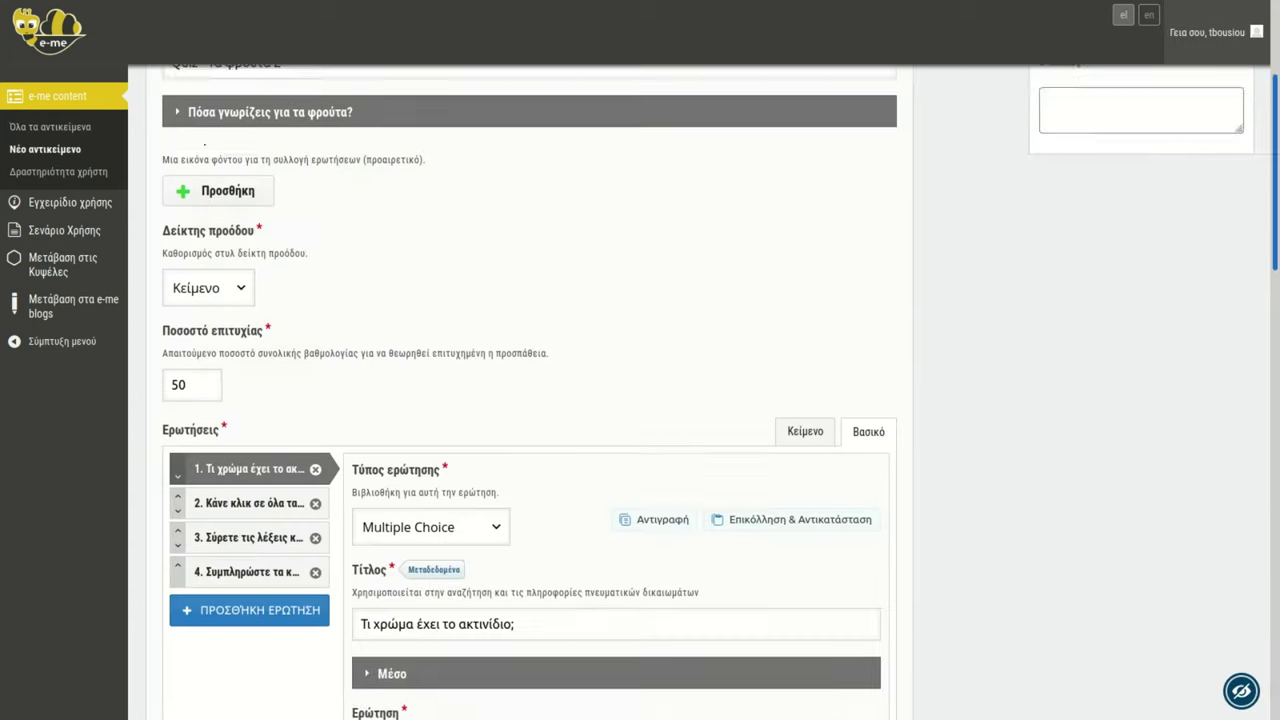
scroll(644, 456, down, 10)
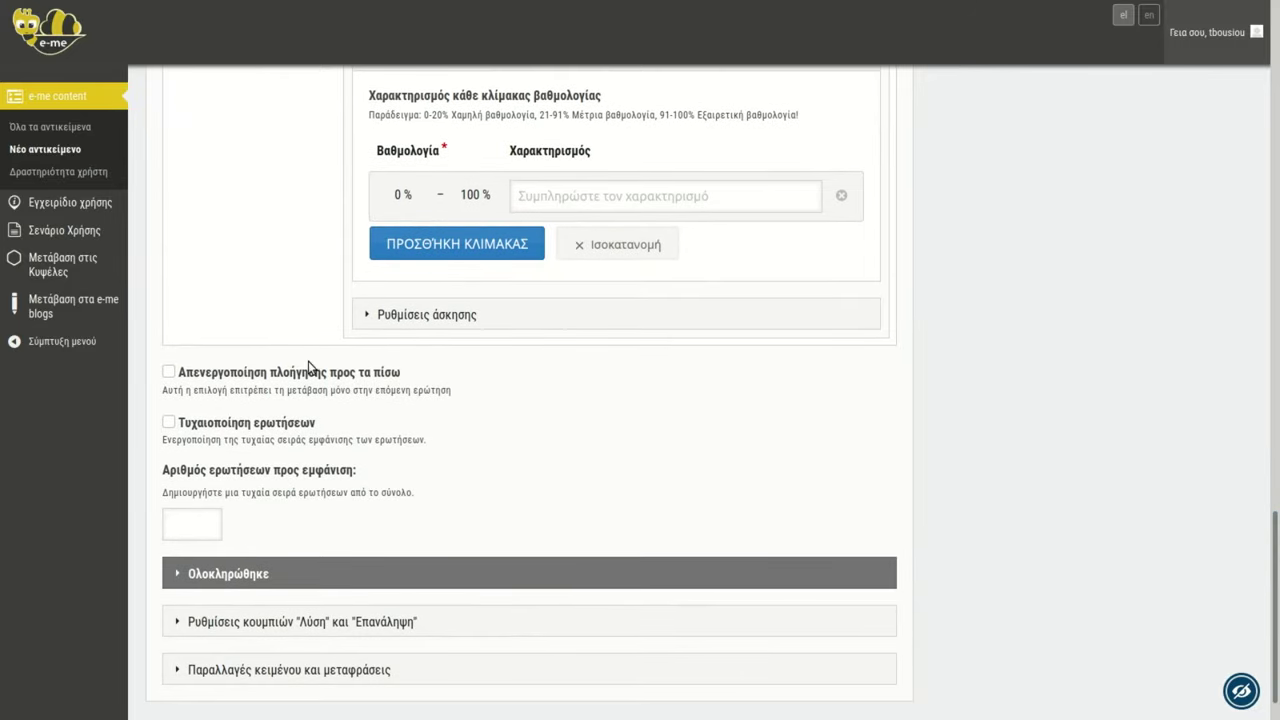
click(169, 373)
click(170, 425)
click(201, 525)
drag(1275, 600, 1275, 90)
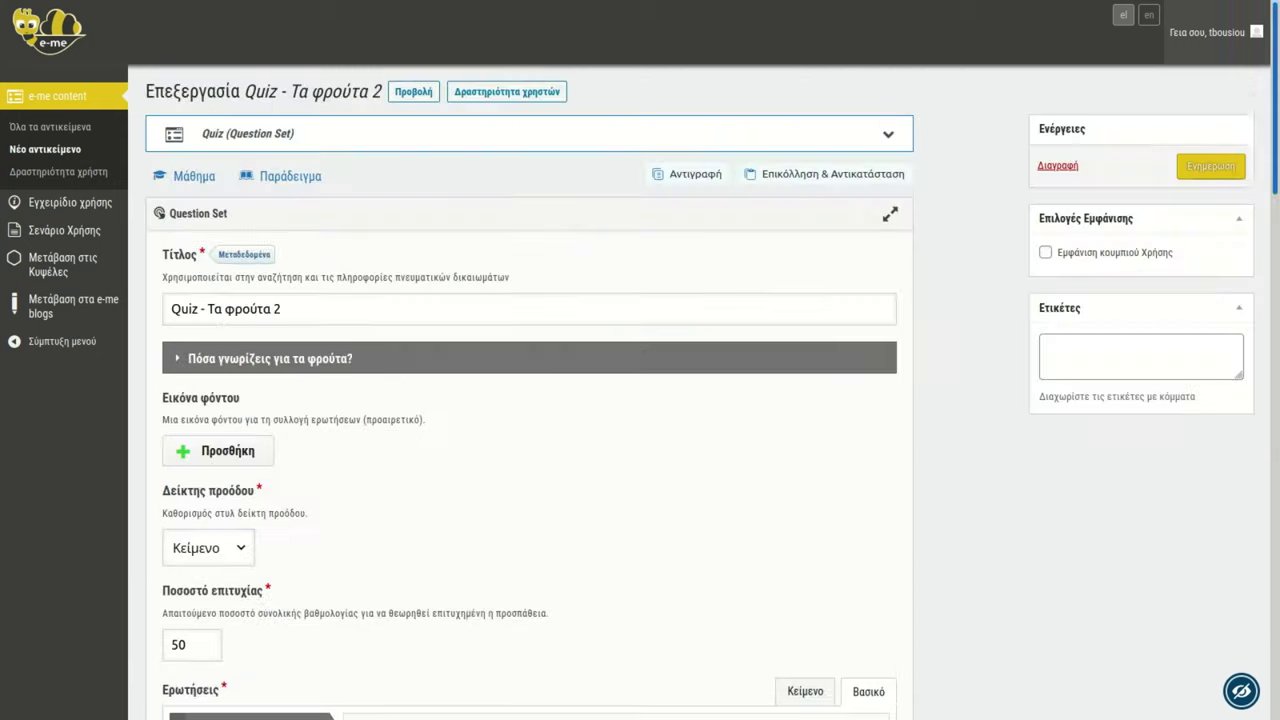
- Update the quiz, dismiss the reset prompt and start it, marking μοιάζουν in the first question shown
click(1210, 166)
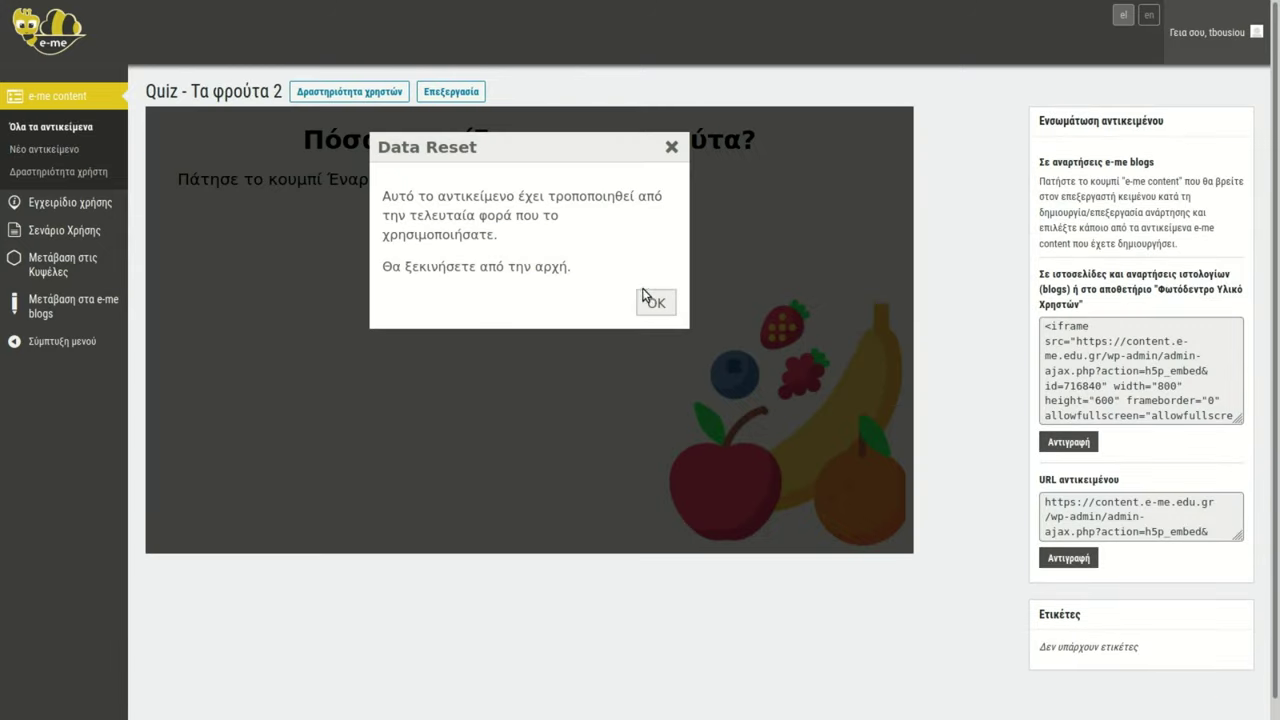
click(654, 301)
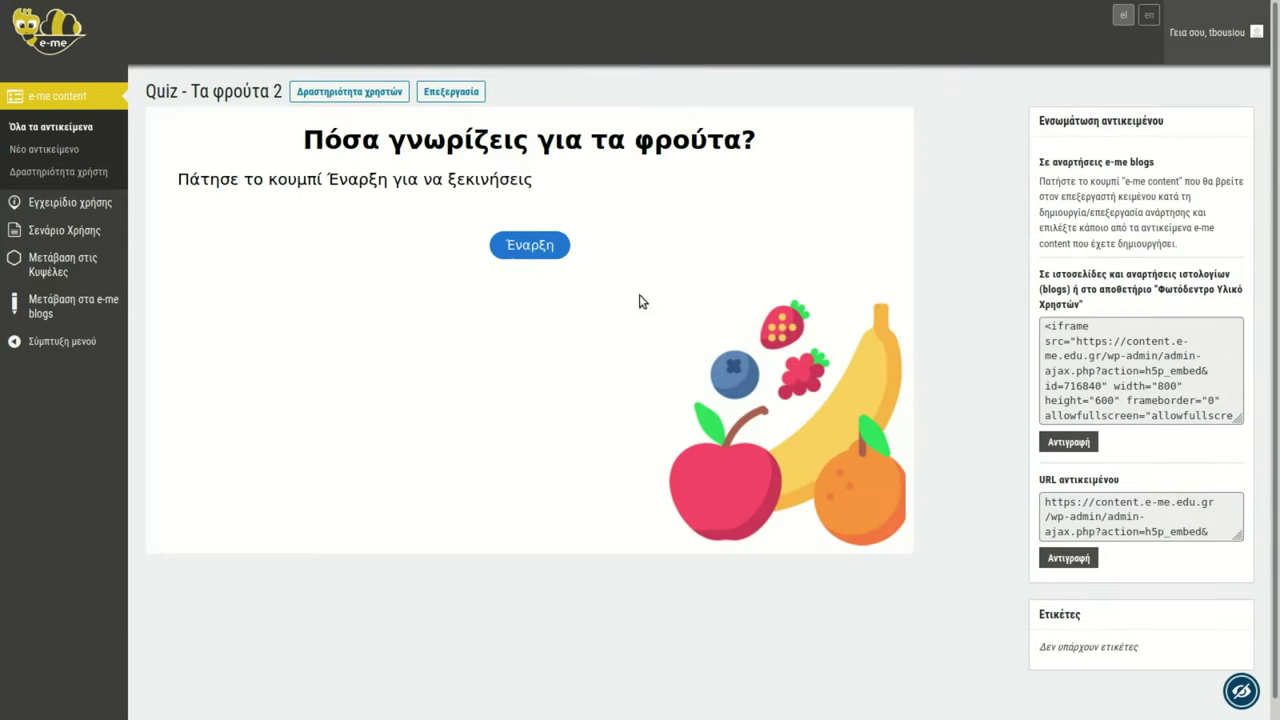
click(513, 247)
click(418, 156)
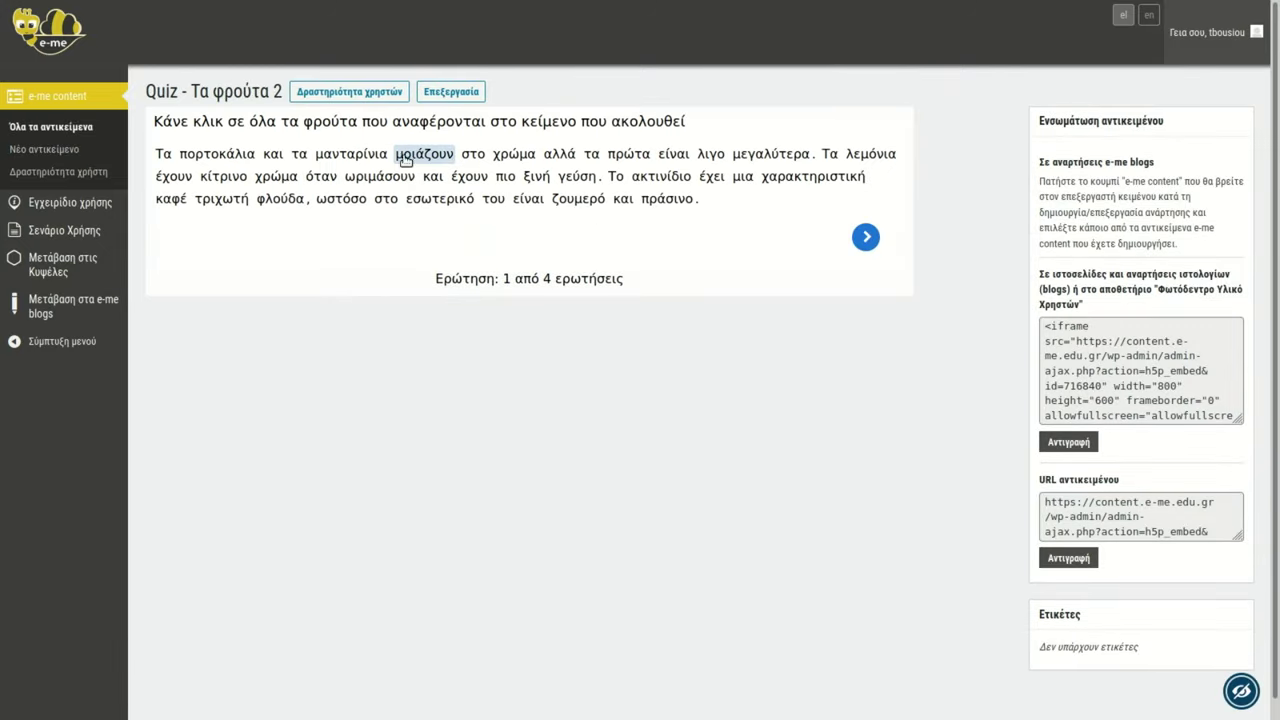
- Advance to the missing-words question, fill in both blanks and continue to question 3
click(866, 240)
click(194, 150)
text(μπανάνα)
key(Tab)
text(μήλο)
click(858, 252)
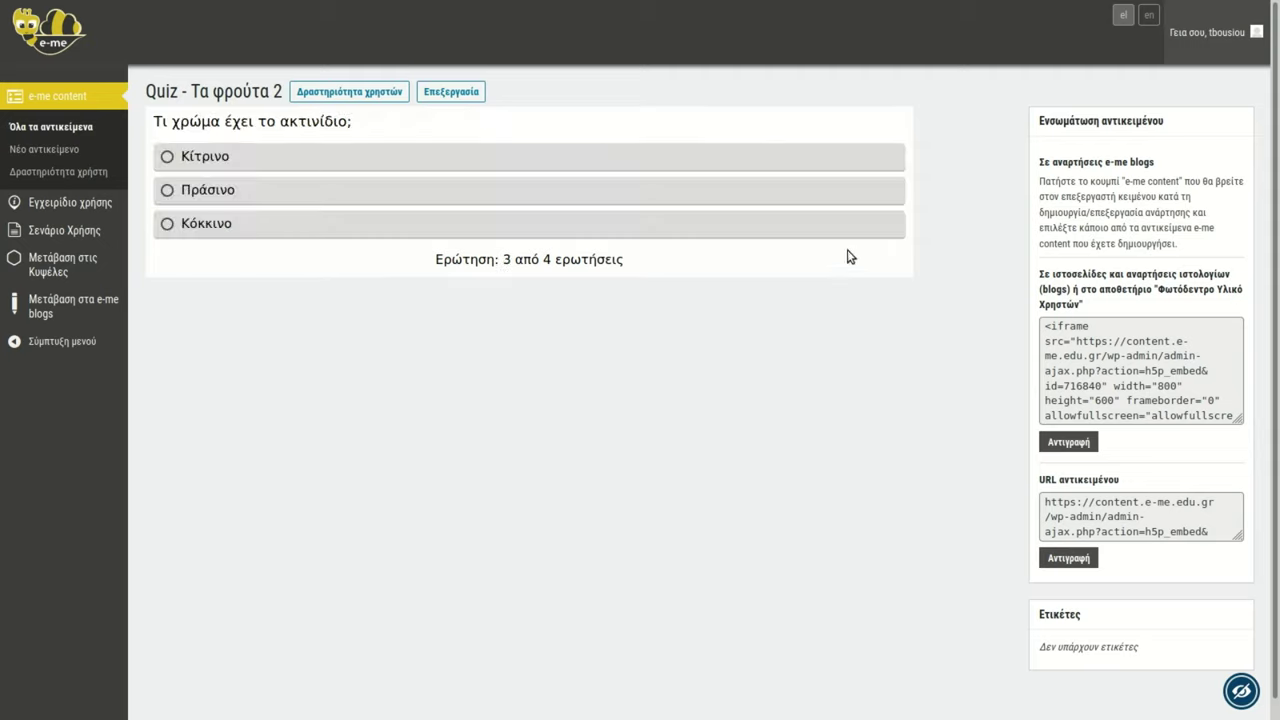
- Answer the kiwi question with Πράσινο, place πορτοκάλι in the second blank of question 4 and finish the quiz
click(417, 191)
click(866, 264)
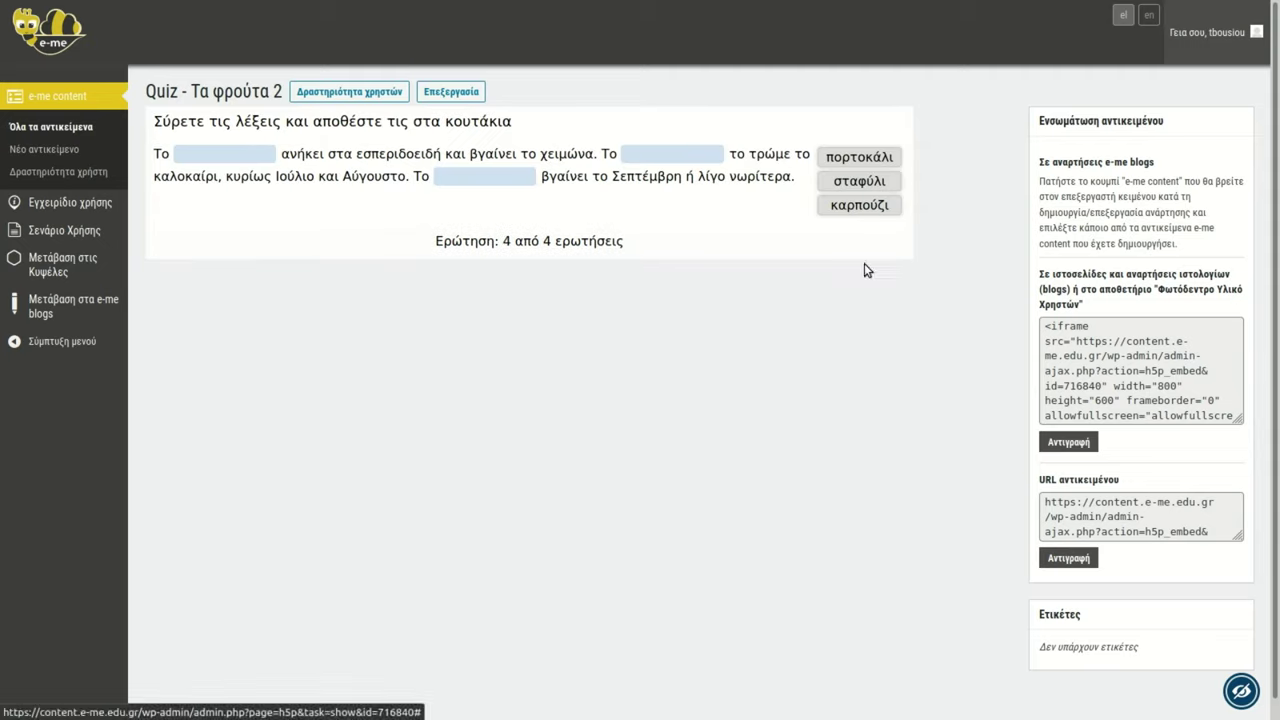
drag(826, 155, 670, 152)
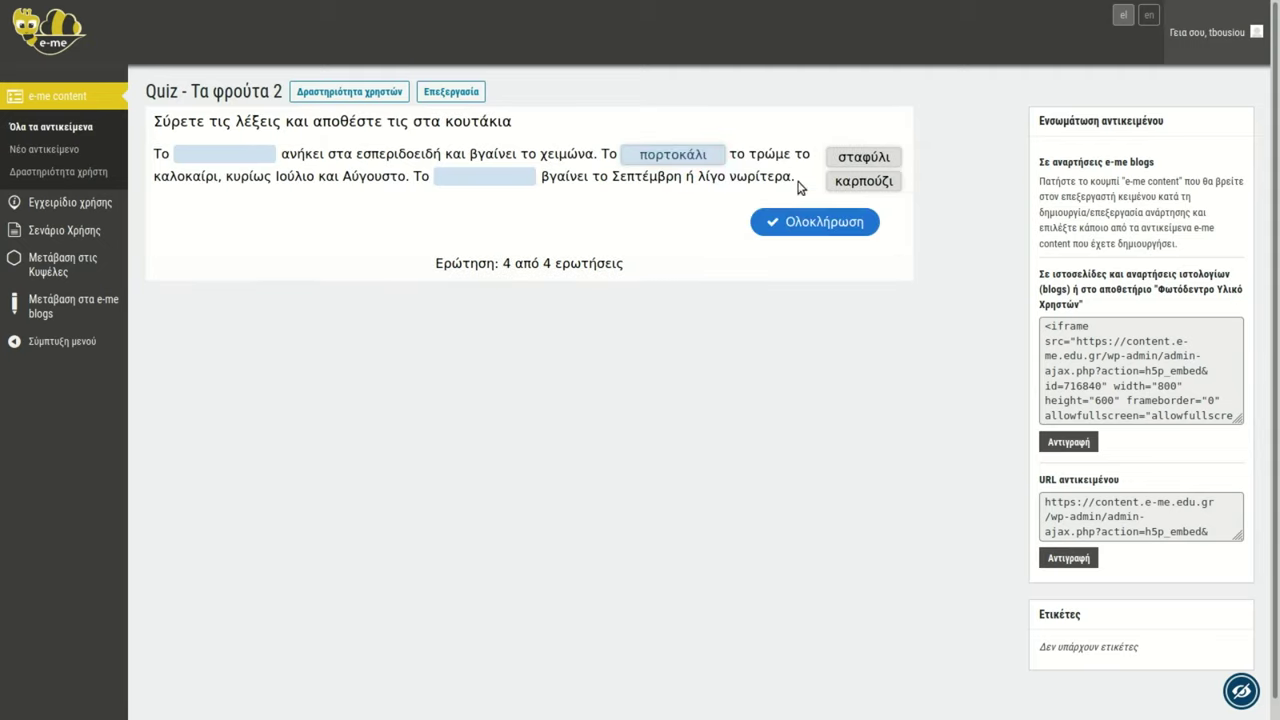
click(810, 225)
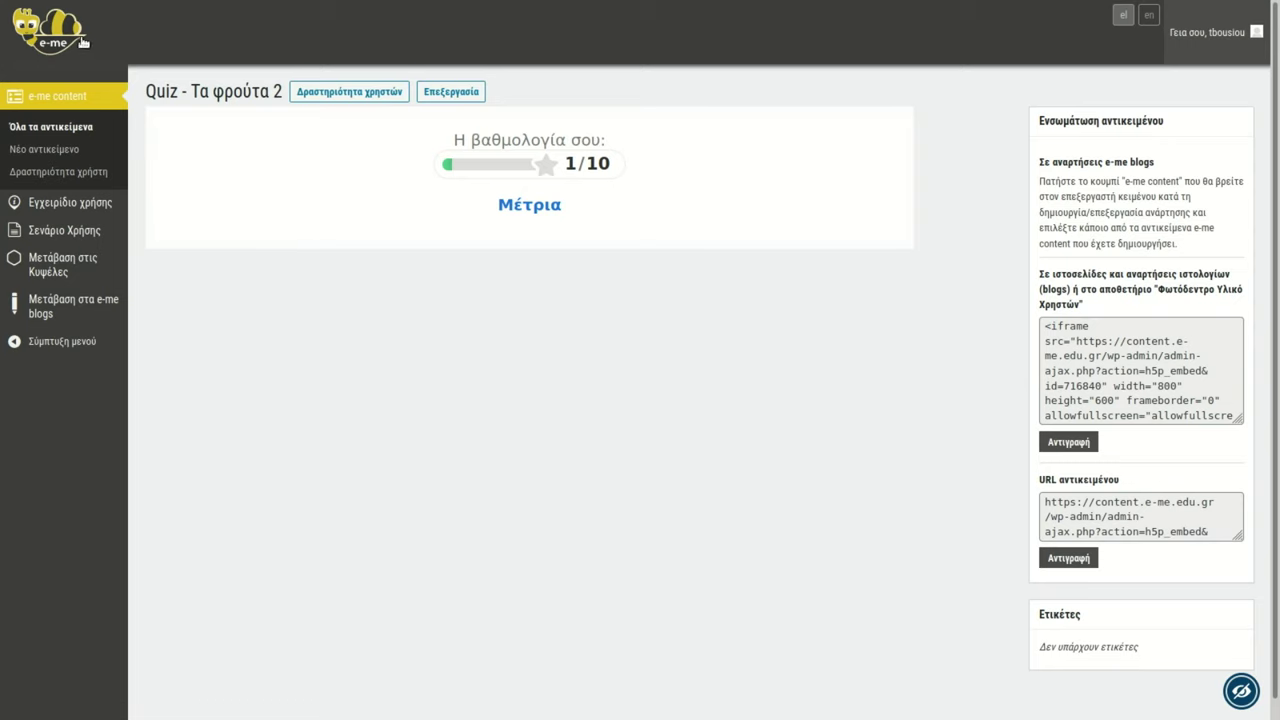
- Open the user activity overview and examine the result row for Quiz - Τα φρούτα 2
click(88, 172)
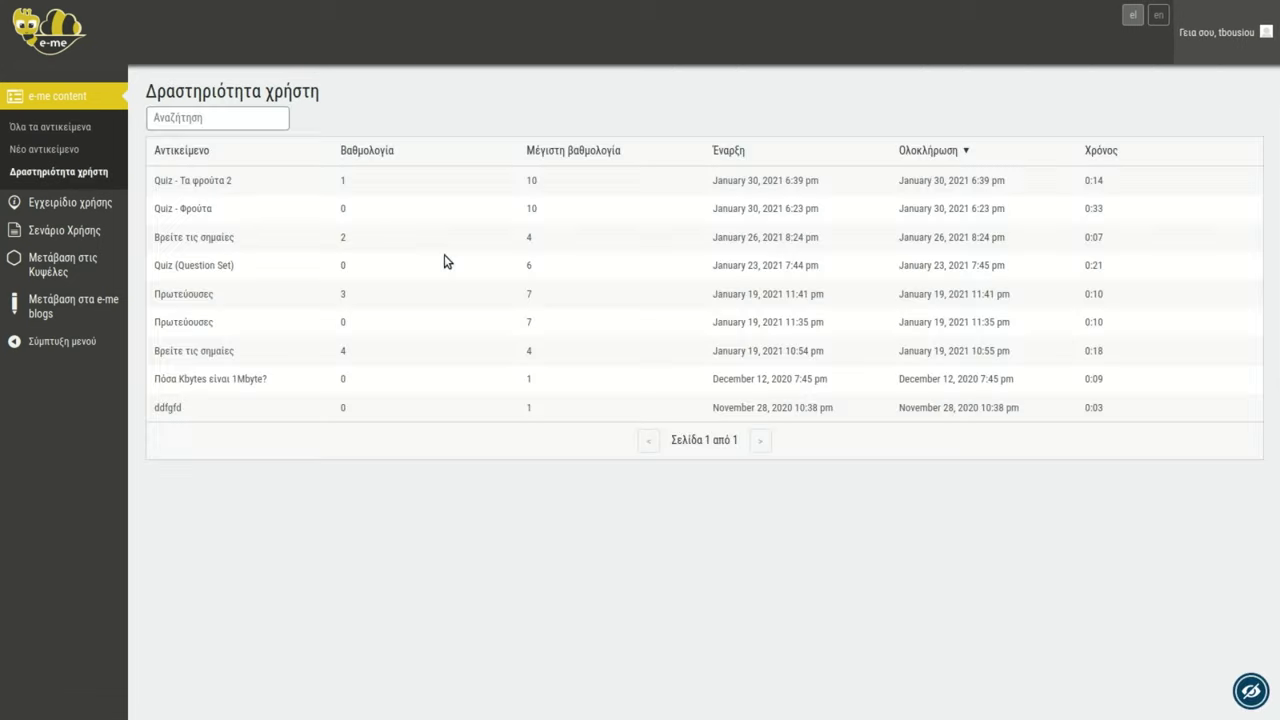
drag(175, 182, 606, 188)
click(572, 189)
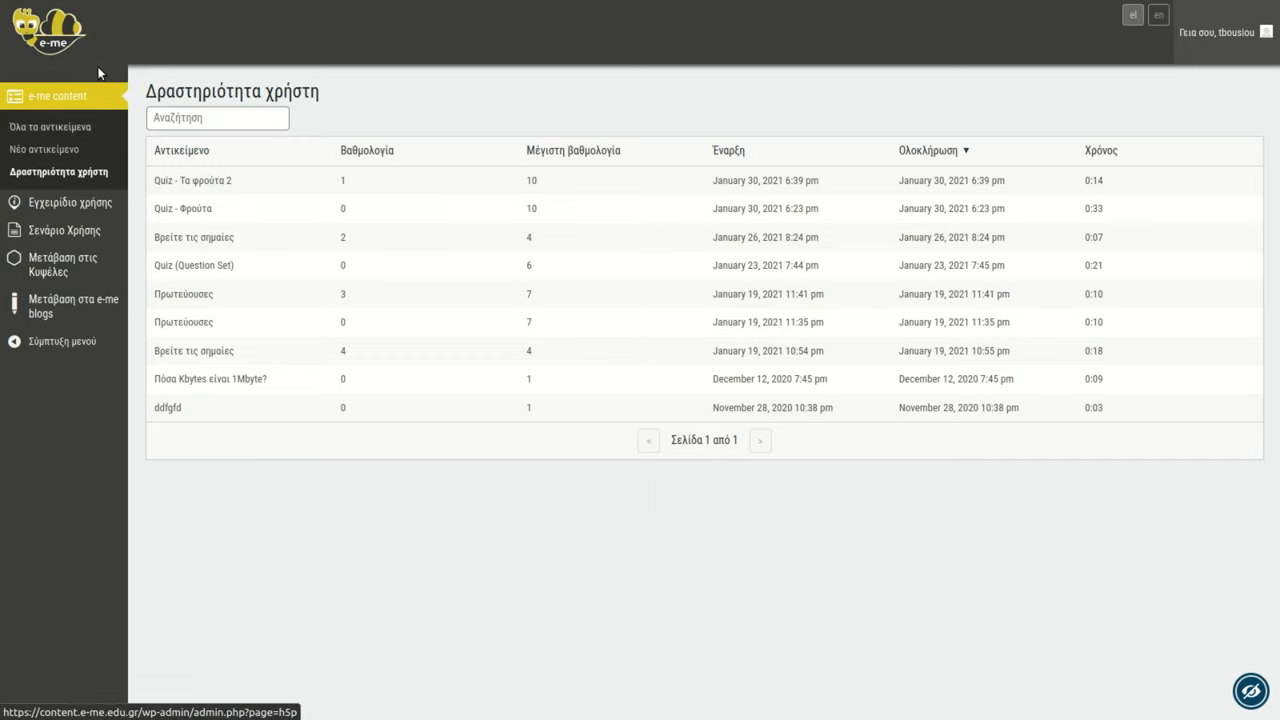
- Return to Quiz - Τα φρούτα 2 and view the activity of its users, examining the participant and score
mouse_move(60, 5)
click(17, 43)
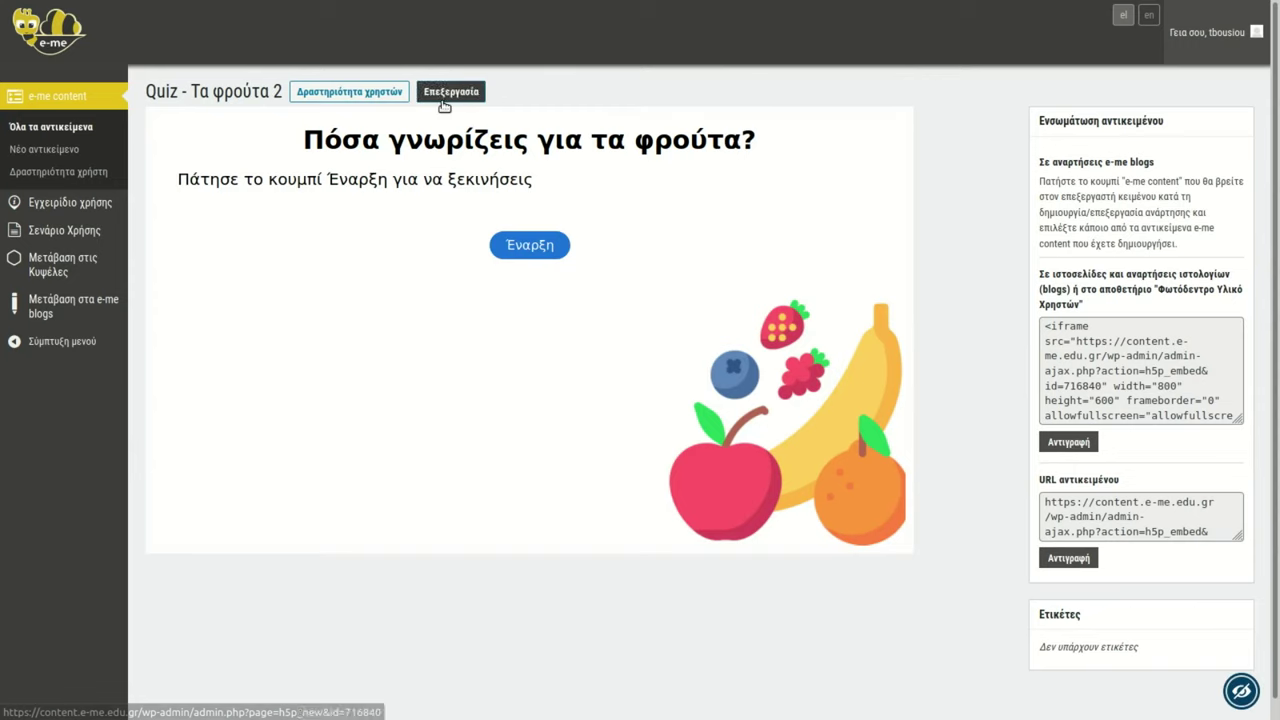
click(383, 93)
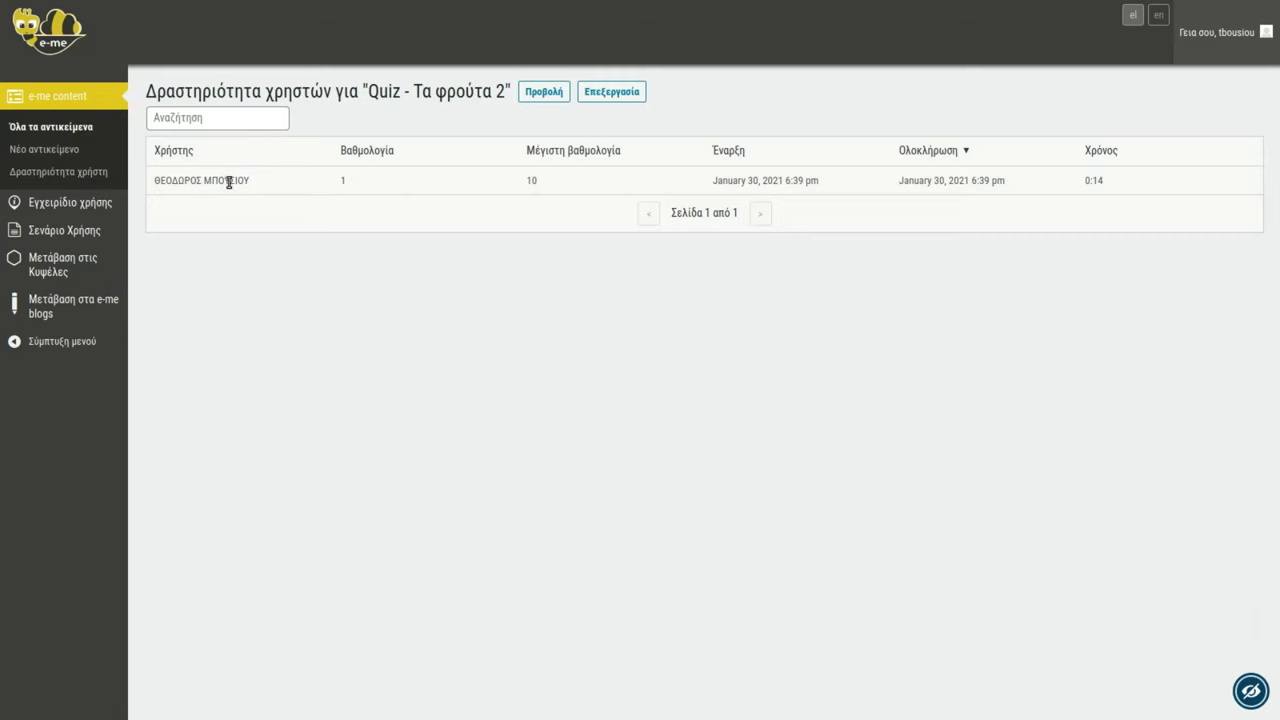
triple_click(201, 183)
click(352, 186)
- Go to the e-me home page and open the wall of the test hive in Κυψέλες
click(52, 44)
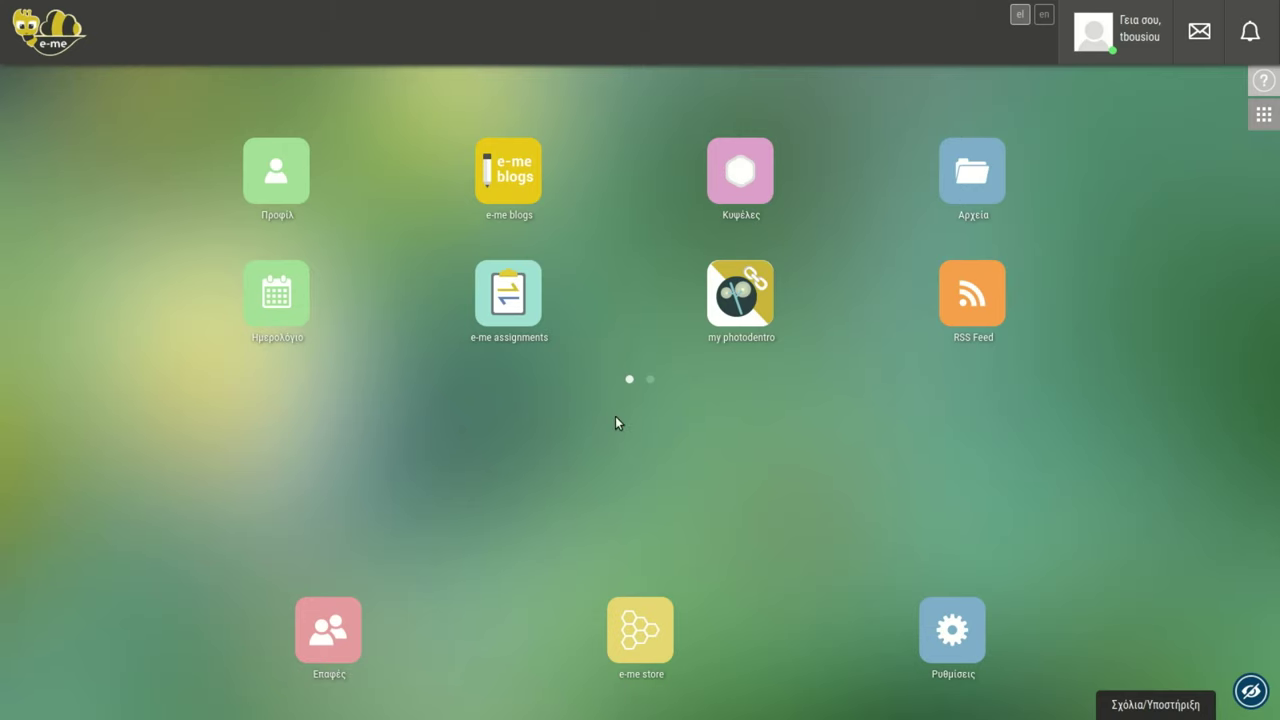
drag(755, 362, 799, 226)
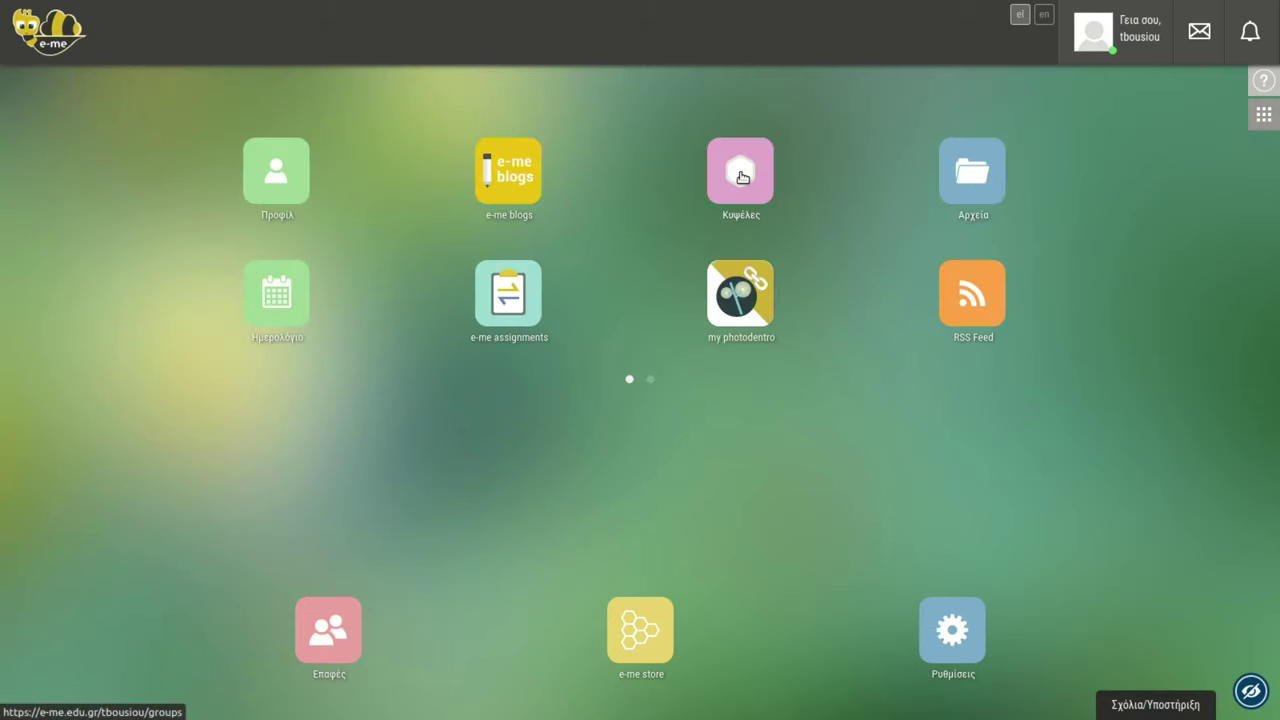
click(742, 177)
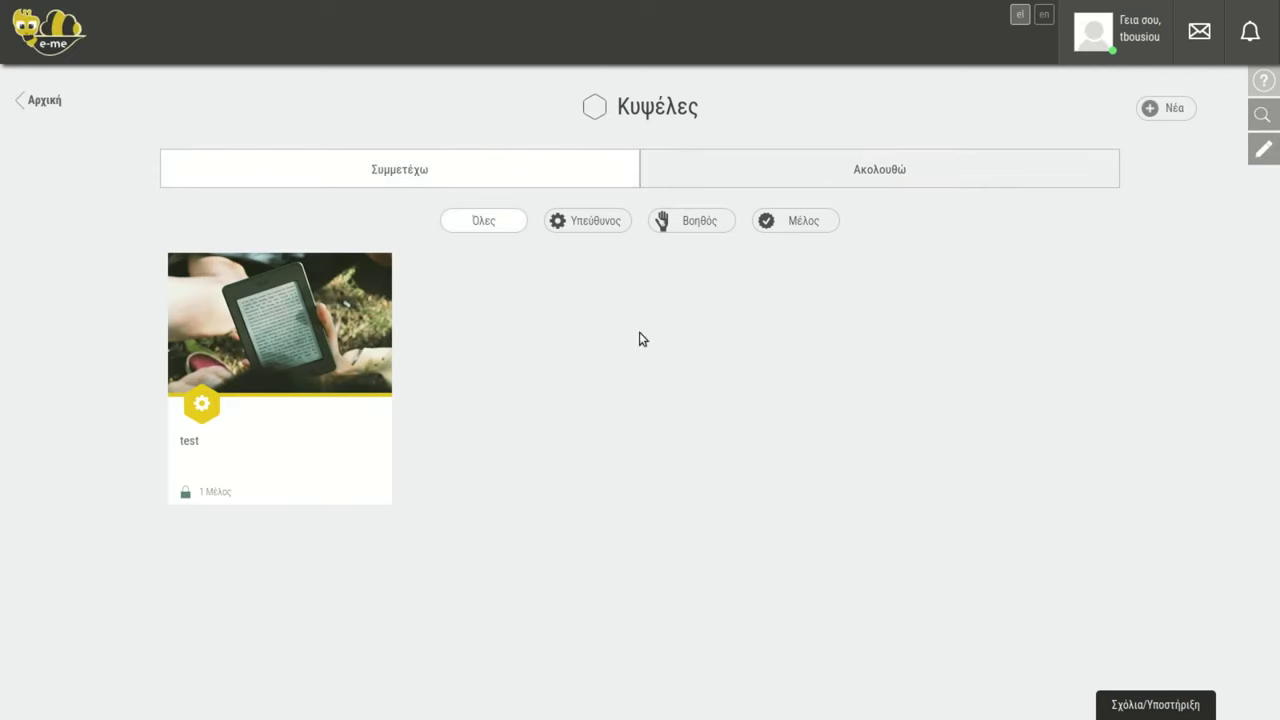
click(352, 346)
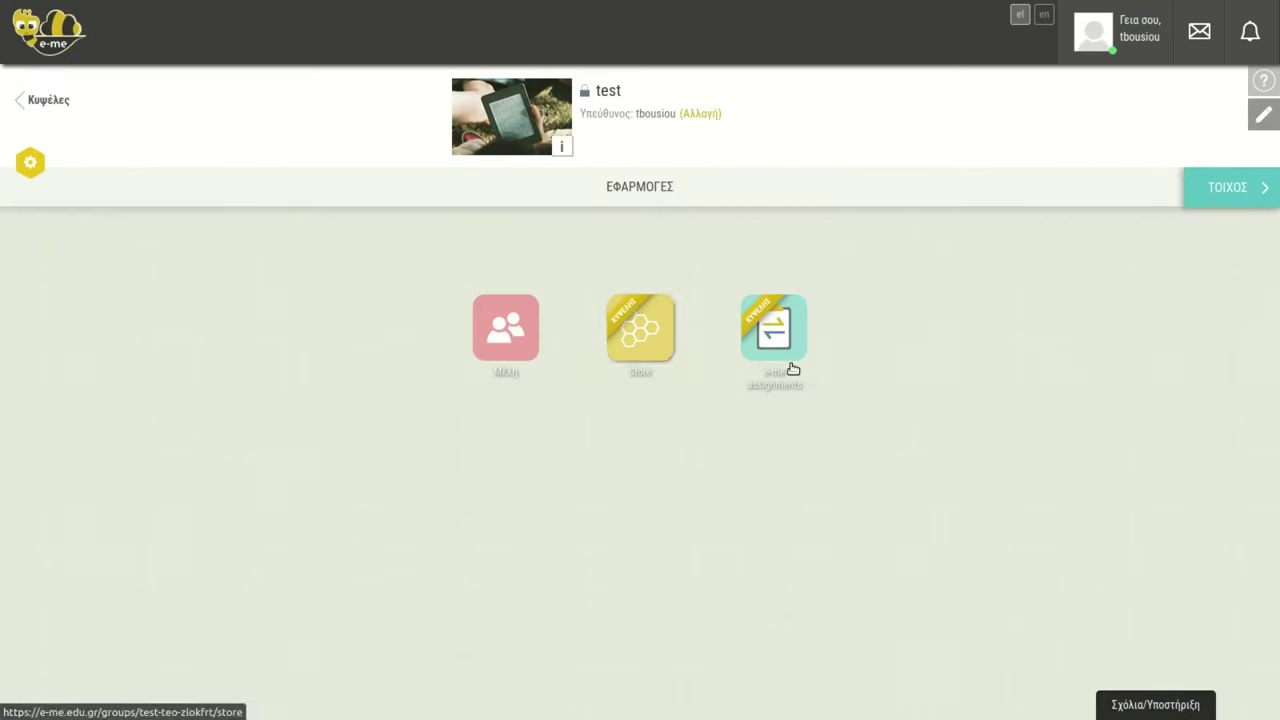
click(1218, 188)
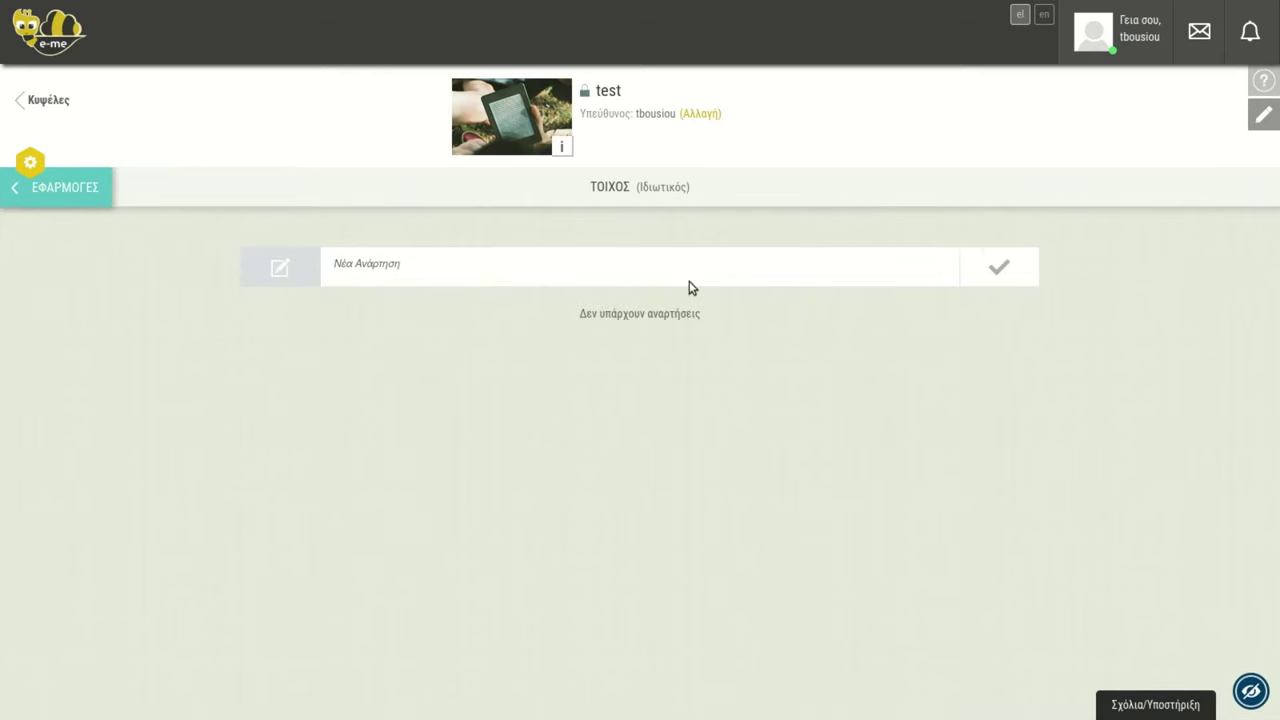
- Start a new wall post and choose Quiz - Τα φρούτα 2 as the e-me content object to insert
click(705, 272)
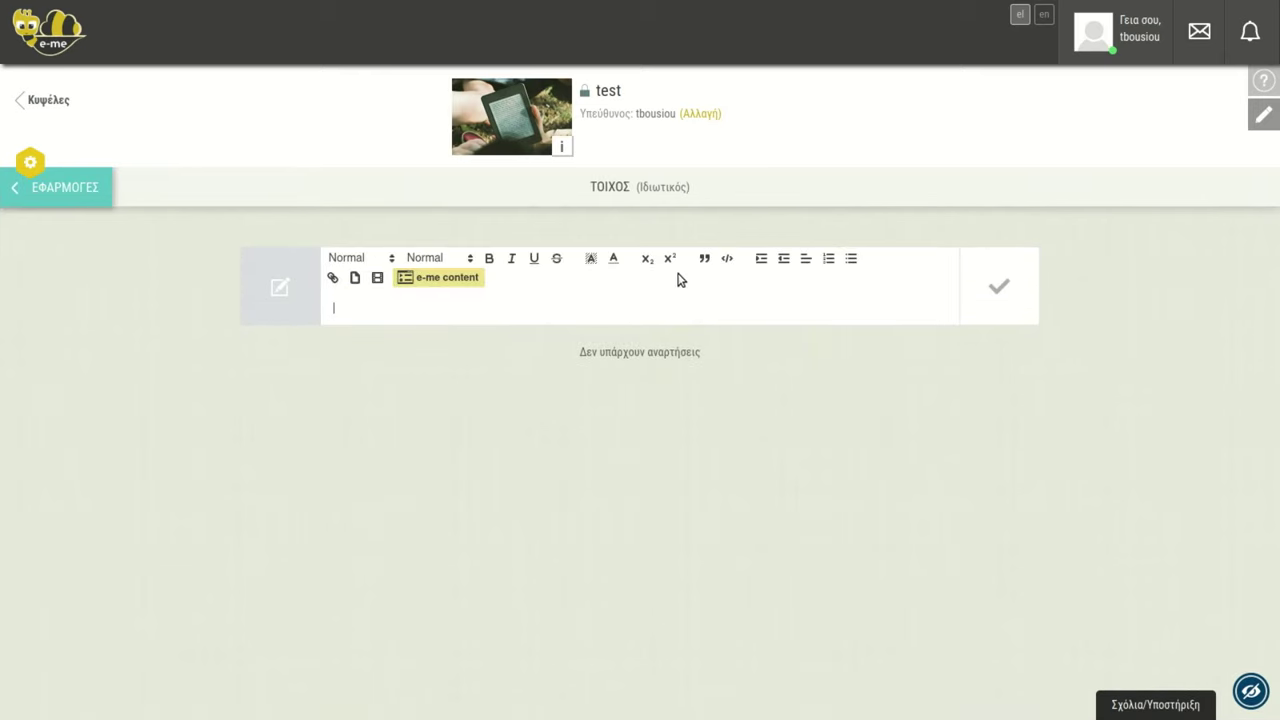
click(442, 279)
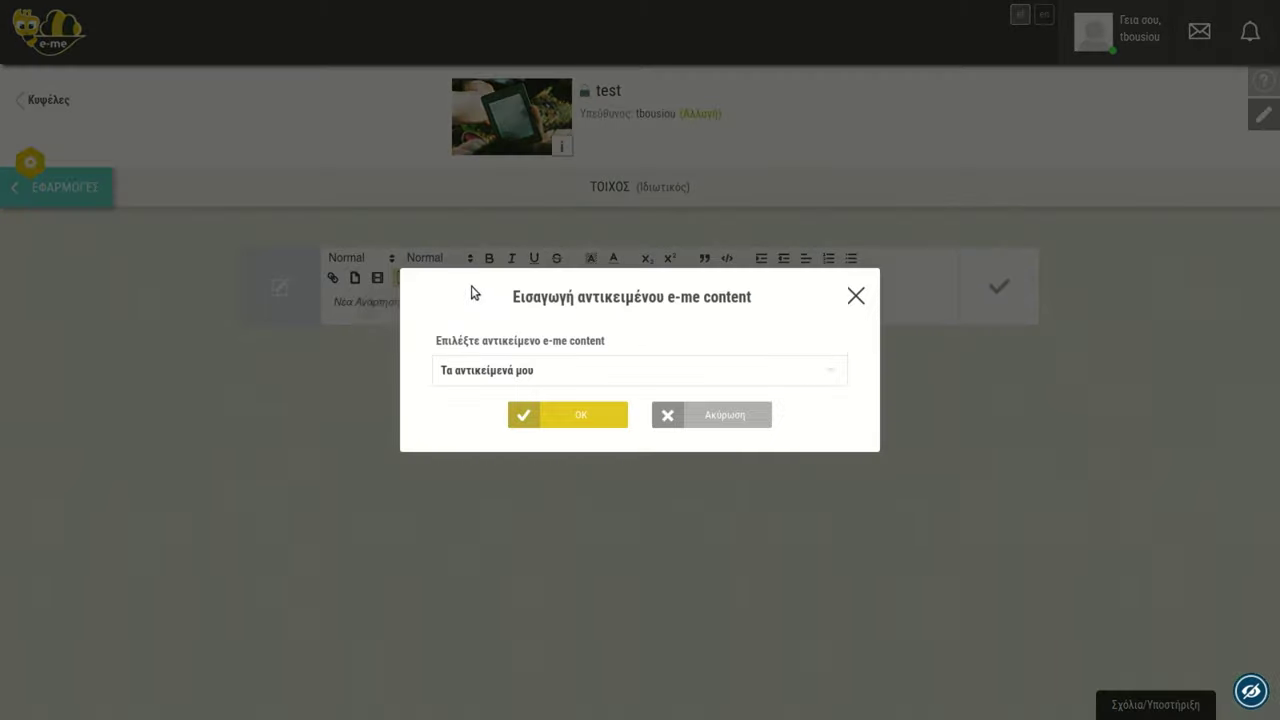
click(659, 372)
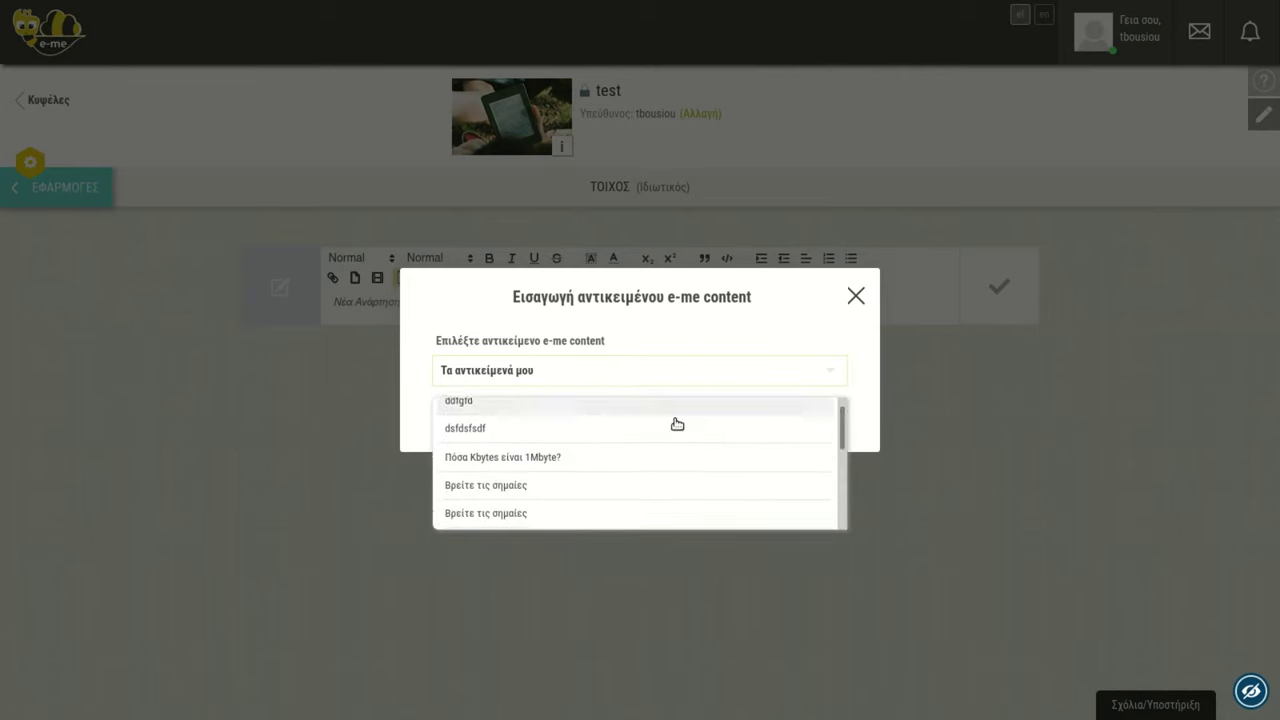
scroll(660, 452, down, 5)
click(522, 516)
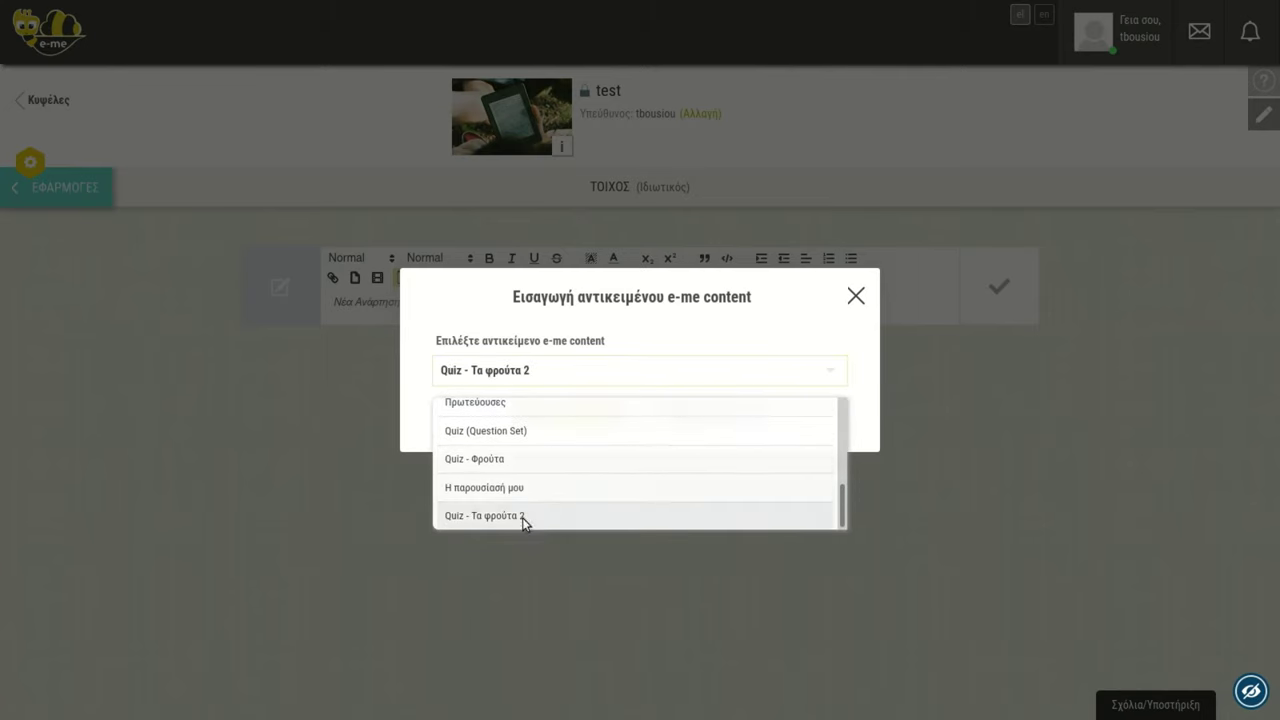